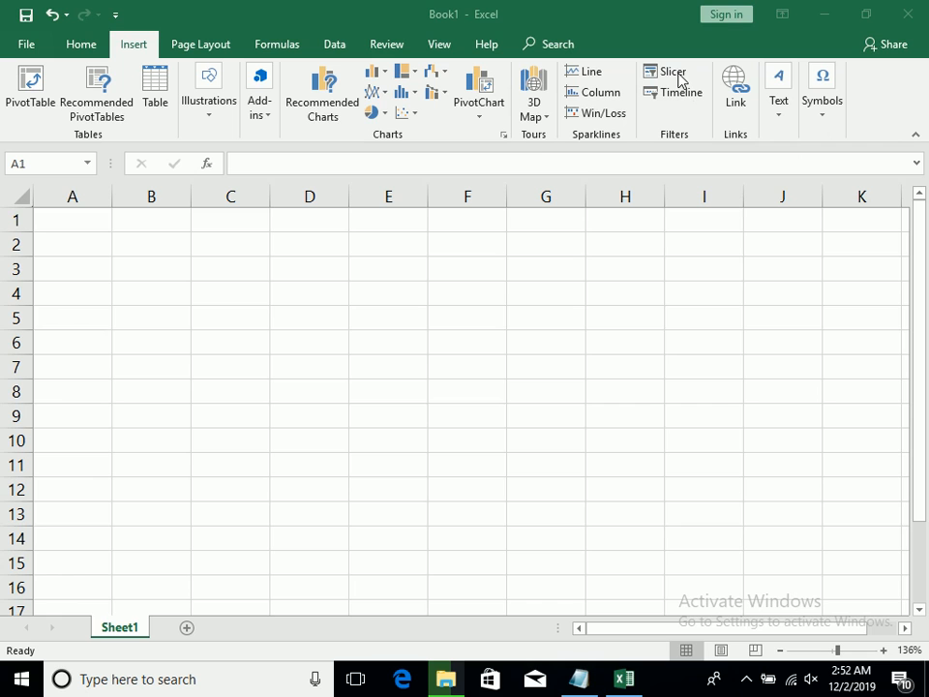
Open the existing connections available for a slicer and close them without selecting one
click(677, 75)
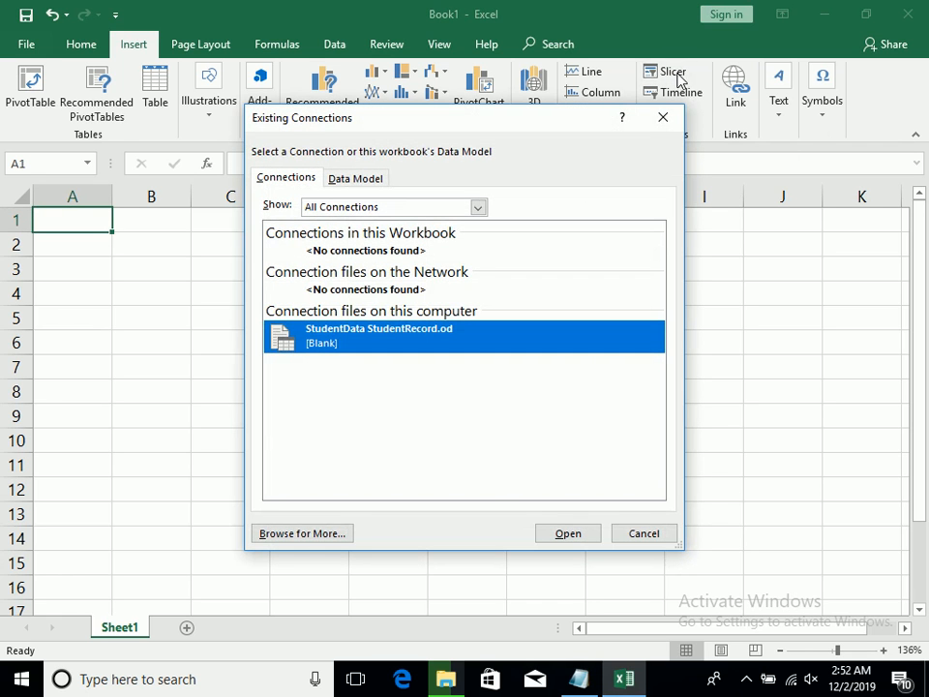
click(663, 120)
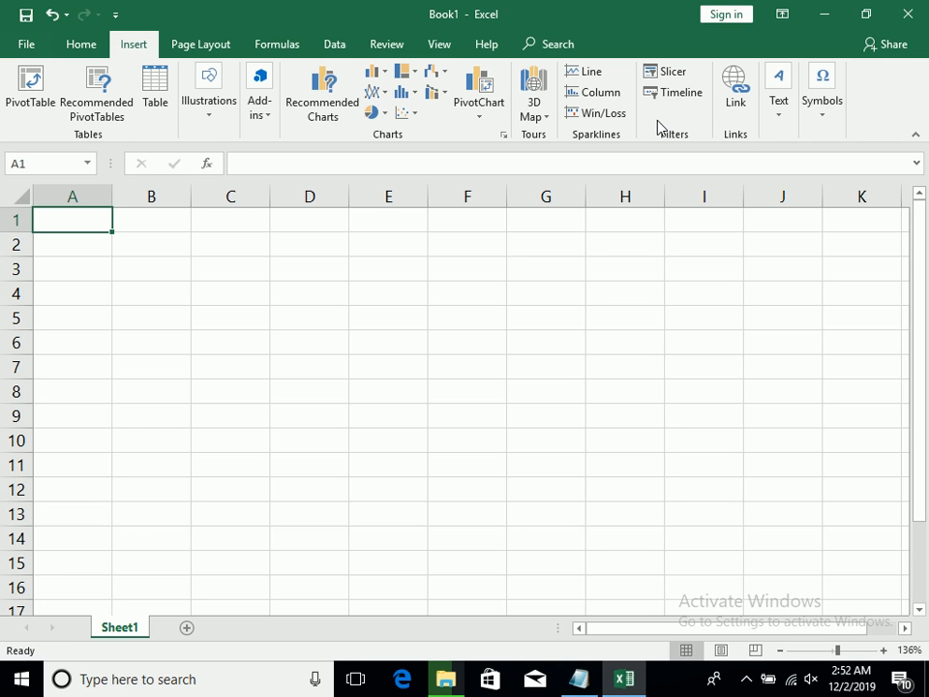
click(66, 309)
click(85, 220)
click(117, 250)
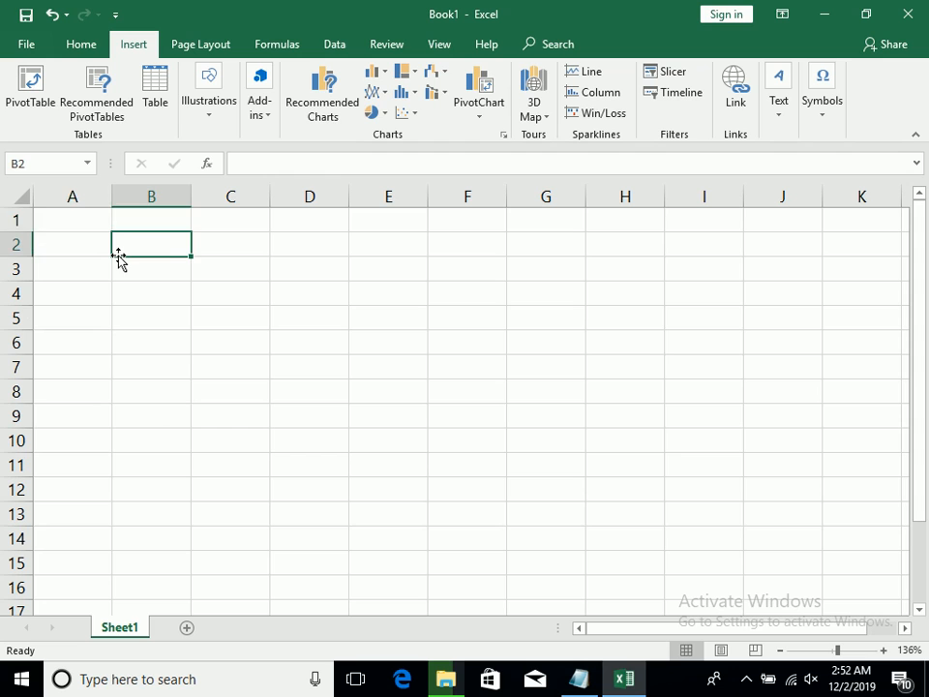
key(Up)
key(Left)
key(Down)
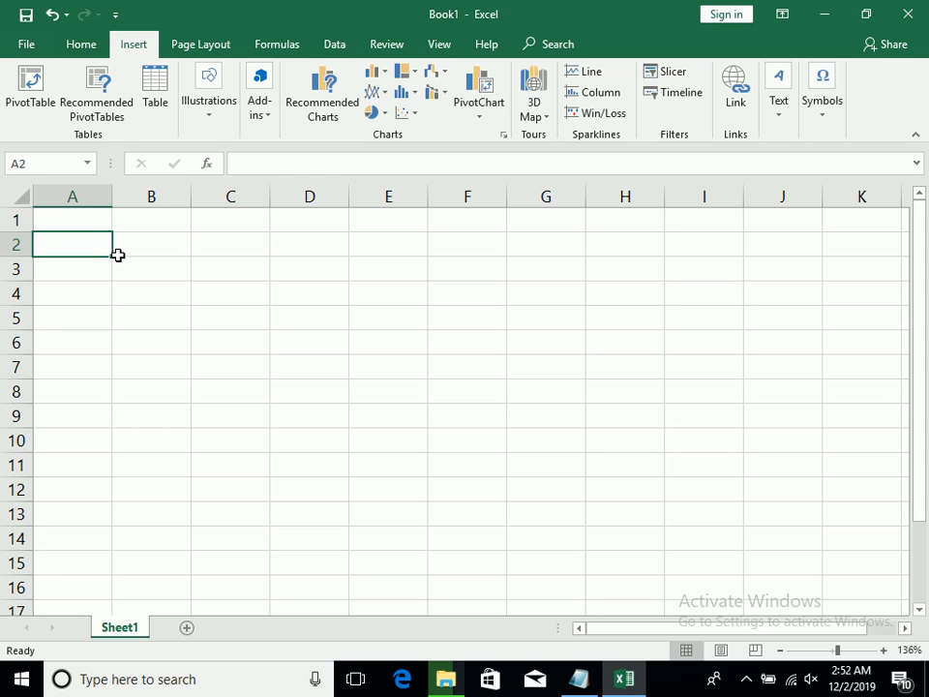
key(Down)
key(Right)
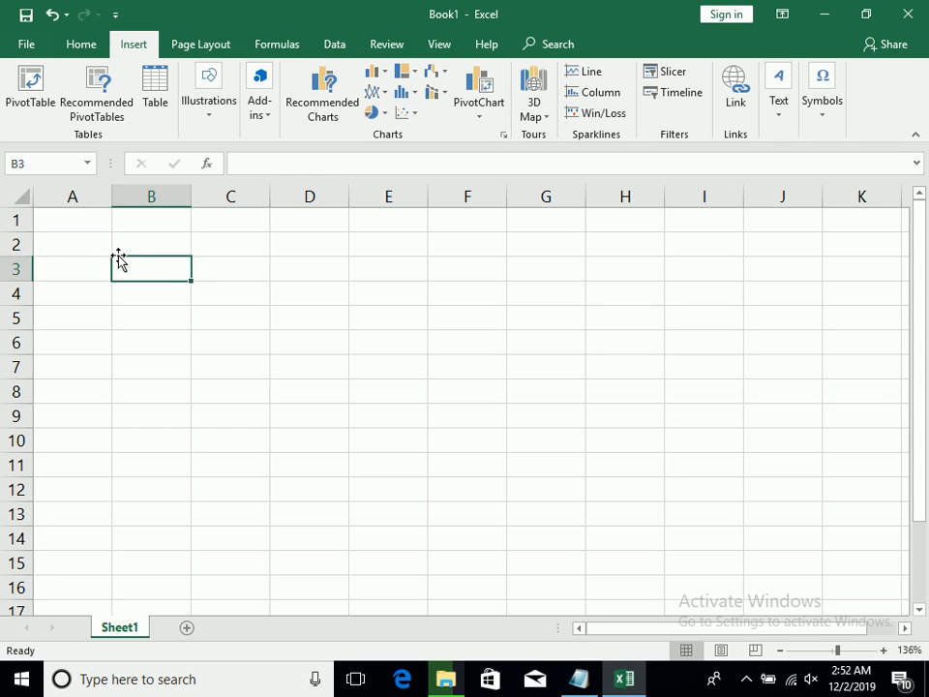
key(Left)
key(Up)
key(Up)
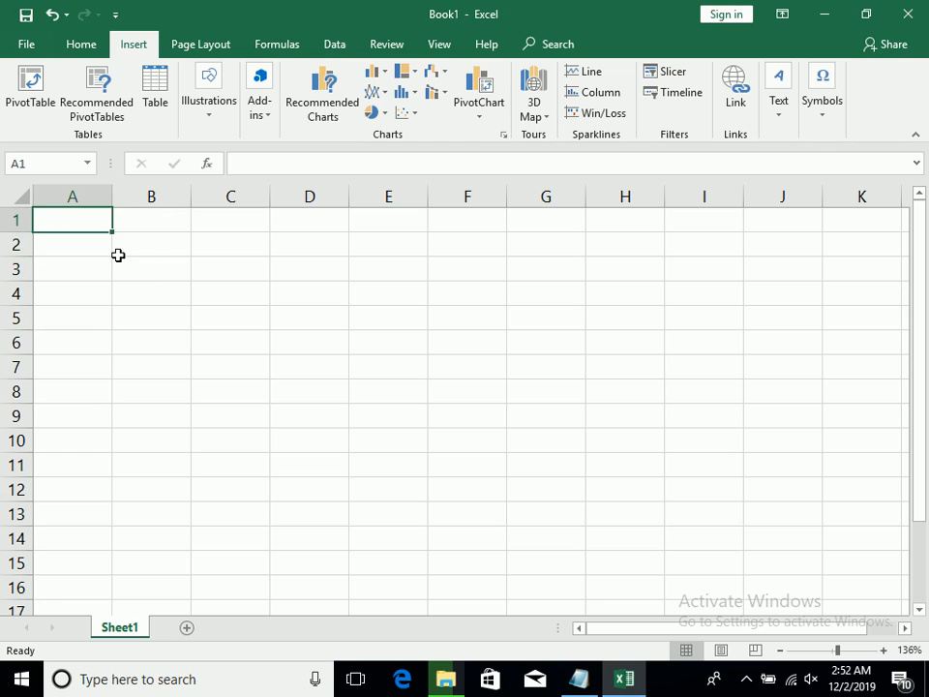
key(Down)
key(Up)
Enter the column headers ID in A1 and Name in B1
text(id)
key(Right)
key(Left)
text(ID)
key(Right)
text(NA)
key(BackSpace)
key(BackSpace)
text(MN)
key(BackSpace)
key(BackSpace)
text(Name)
key(Right)
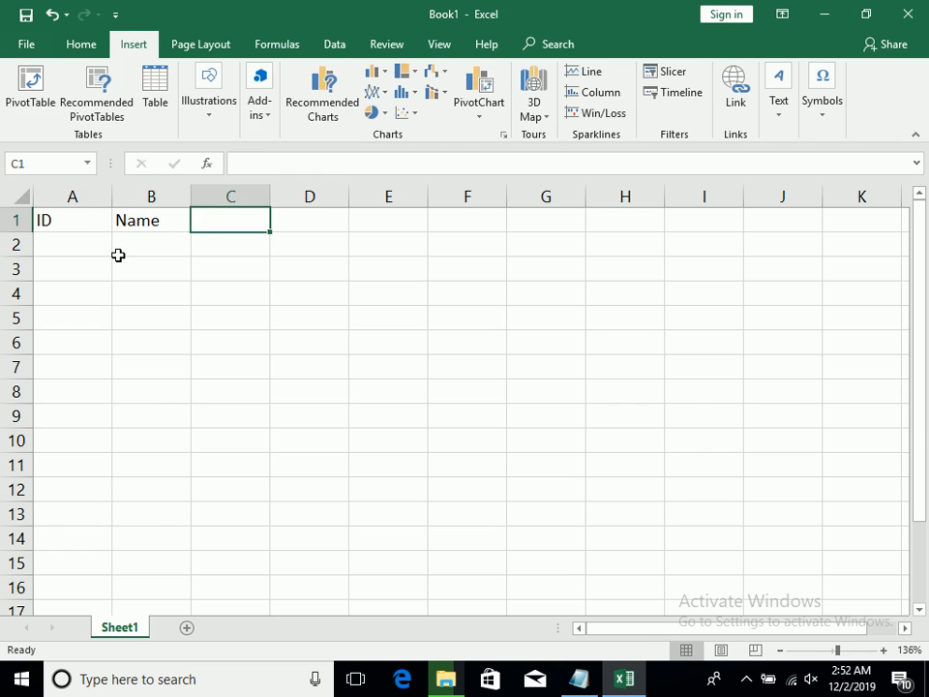
Enter the column headers Class in C1 and Time in D1
text(Class)
key(Right)
text(Time)
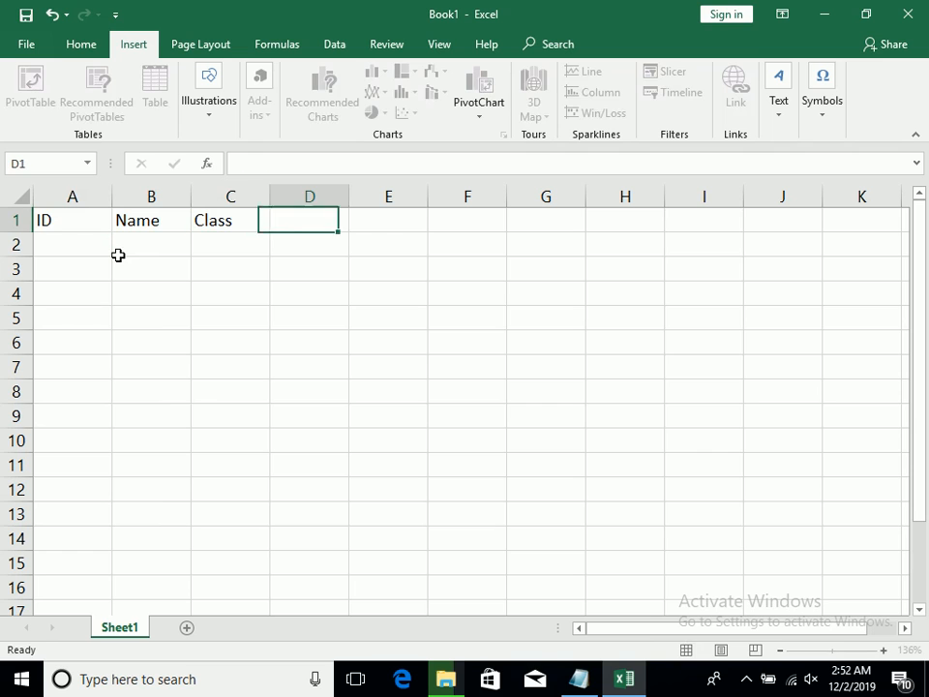
key(Right)
text(Email)
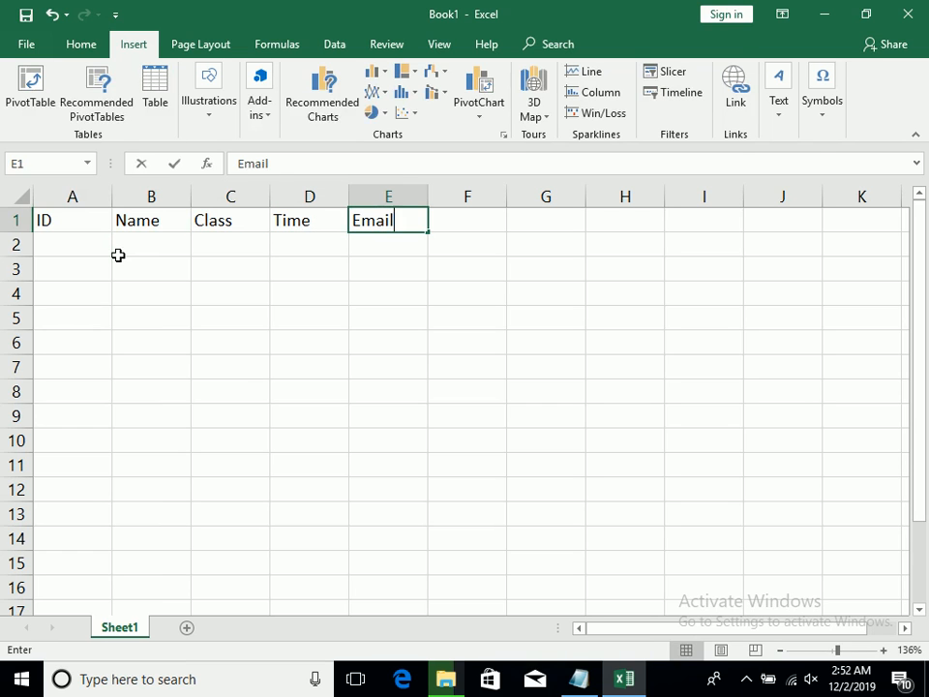
key(BackSpace)
key(BackSpace)
key(BackSpace)
key(BackSpace)
text(Date)
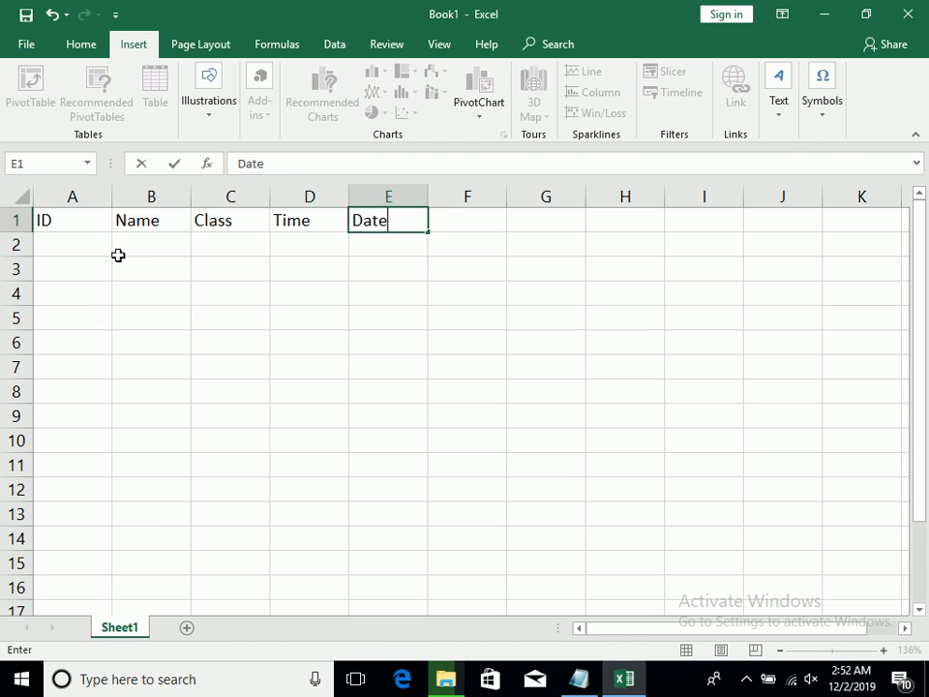
key(BackSpace)
key(BackSpace)
key(BackSpace)
Complete the header row with Fee, Adm, Total and Date in E1:H1
text(Fee)
key(Right)
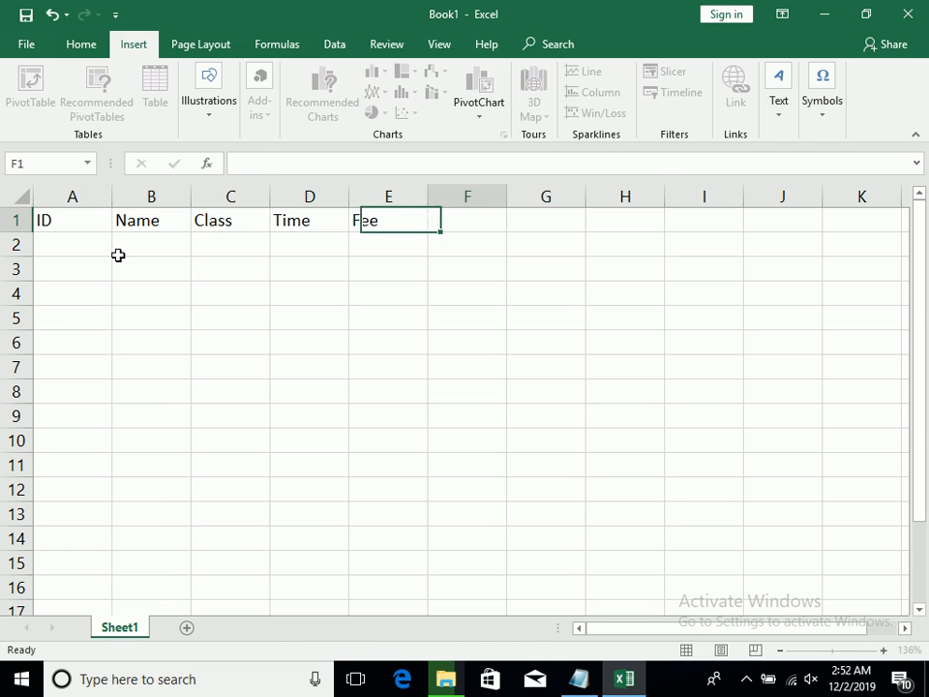
text(Adm)
key(Right)
text(Total)
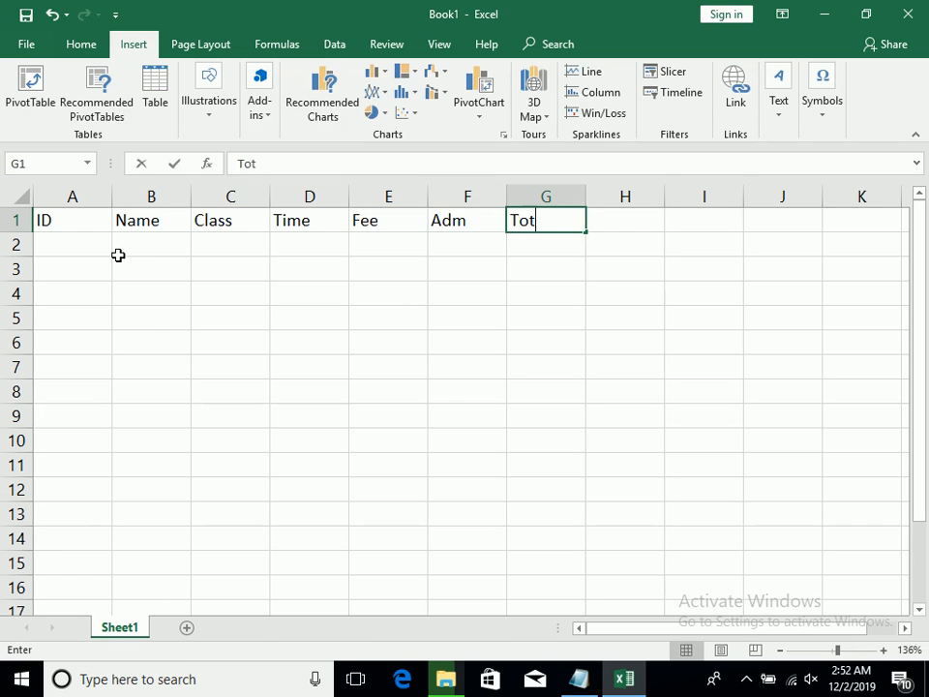
key(Tab)
text(dATE)
key(Return)
Number the records in the ID column from 1 to 14 in A2:A15
text(1)
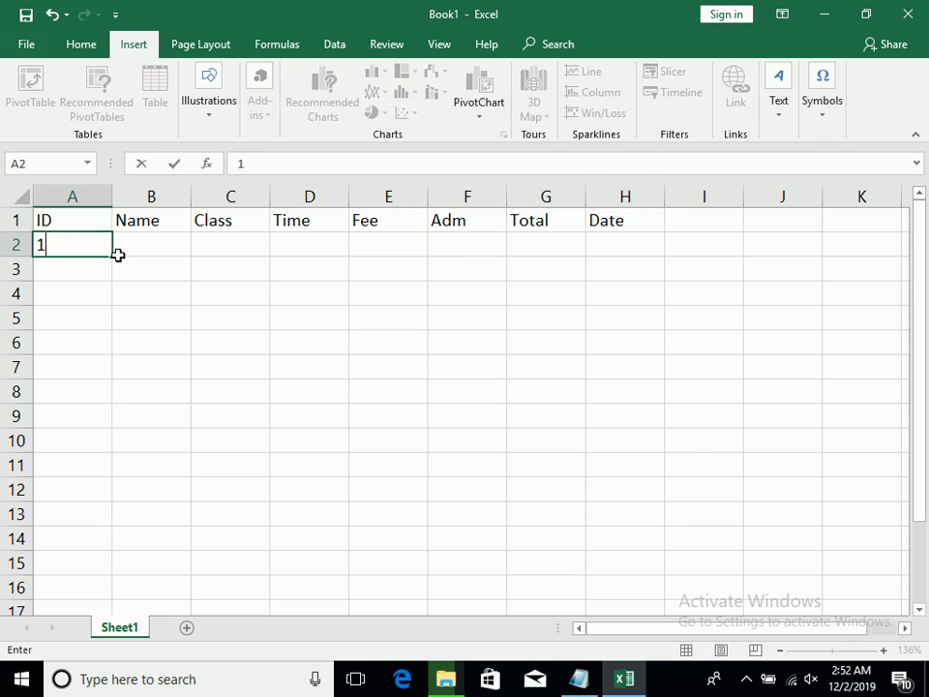
key(Return)
text(2)
key(Return)
text(3)
key(Return)
key(Return)
text(4)
key(Return)
drag(91, 241, 101, 565)
Enter the names of the first three students in B2:B4
click(157, 245)
text(Aj)
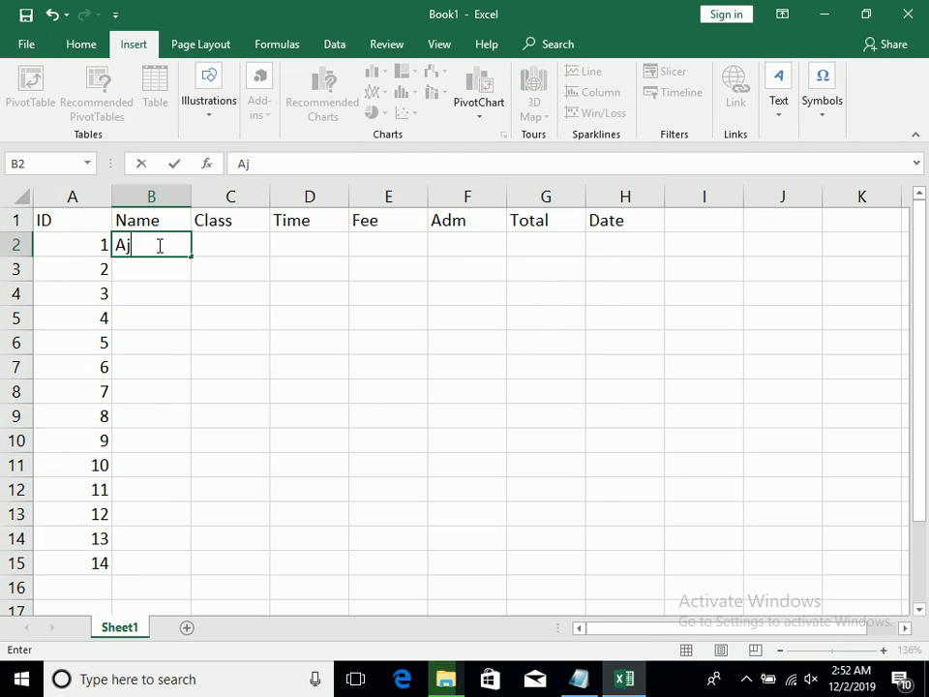
text(Ajm)
key(BackSpace)
key(BackSpace)
text(hmad)
key(Return)
text(Kamal)
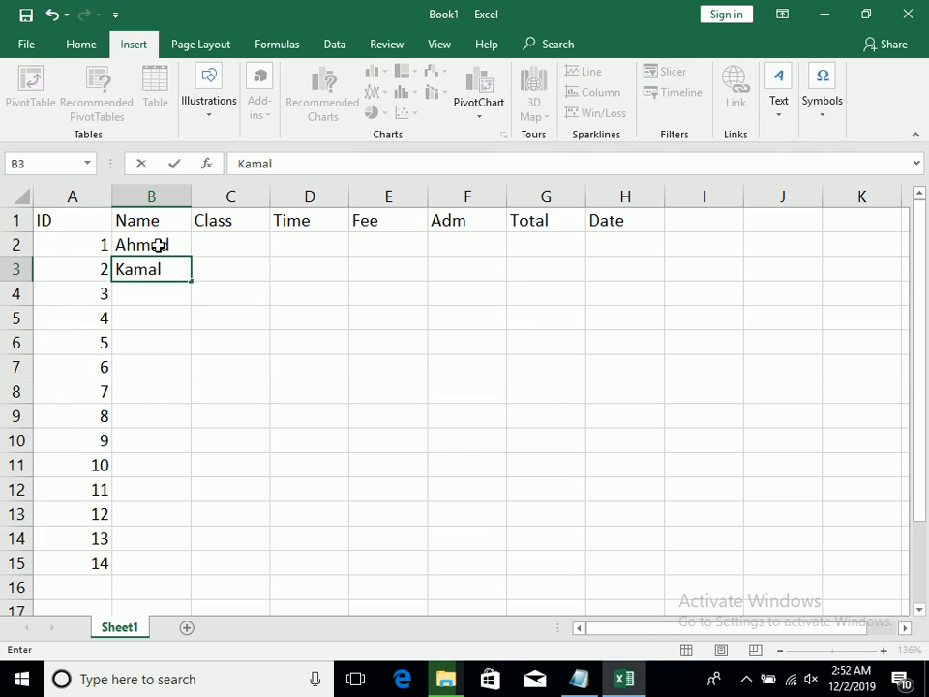
key(Return)
text(Noor)
key(Return)
Enter the names of the next five students in B5:B9
text(Sjad)
key(Return)
text(AMIN)
key(Return)
text(zAHID)
key(Return)
text(Younas)
key(Return)
text(Zalami)
key(Return)
Fill in the remaining six student names in B10:B15
text(Zahoor)
key(Return)
text(Israr)
key(Return)
text(Akmal)
key(Return)
text(Z)
text(Javid)
key(Return)
text(Mirwais)
key(Return)
text(Haroon)
key(Right)
Enter MOS as the first student's class in C2
key(Up)
key(Up)
key(Up)
key(Up)
key(Up)
key(Up)
key(Up)
key(Up)
key(Up)
key(Up)
key(Up)
key(Up)
key(Up)
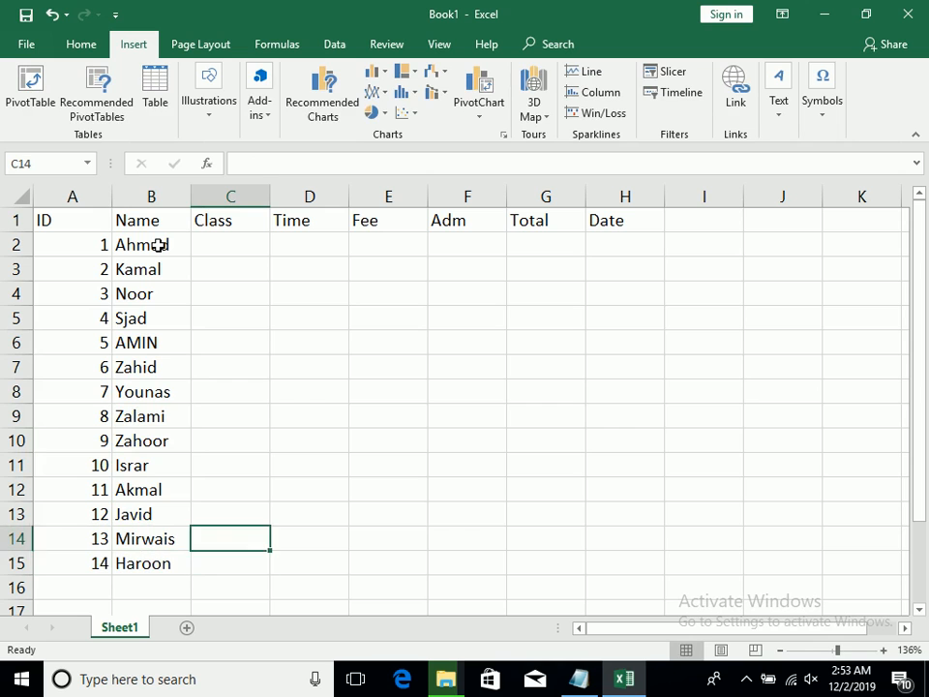
text(MOS)
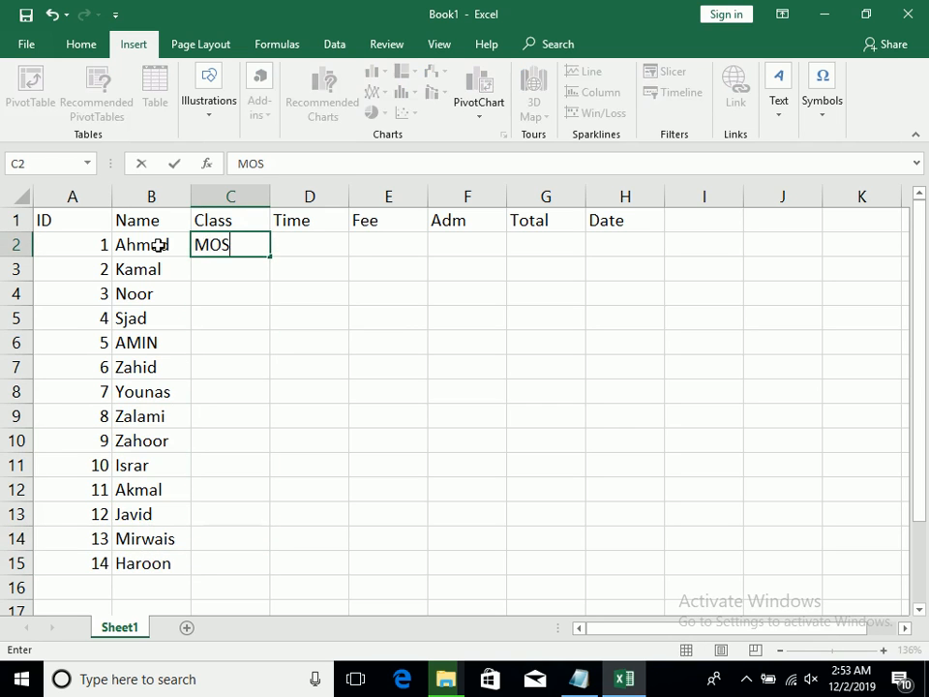
key(Tab)
text(32)
key(BackSpace)
text(:00 AM)
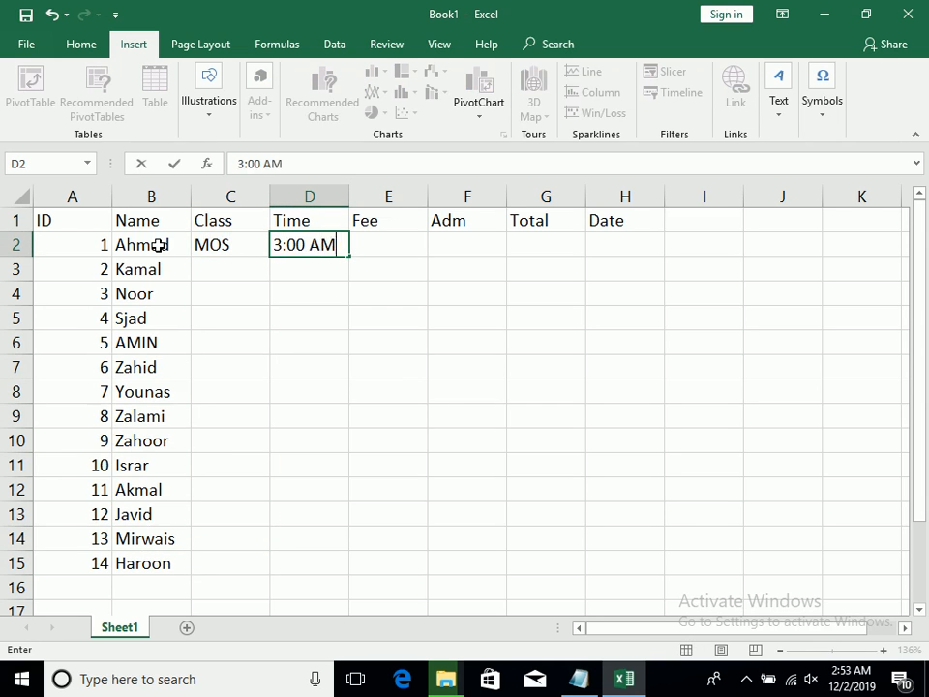
key(Tab)
Set the first student's class time in D2 to 3:00 PM
key(Left)
text(e3:)
key(BackSpace)
key(BackSpace)
key(BackSpace)
text(3:090)
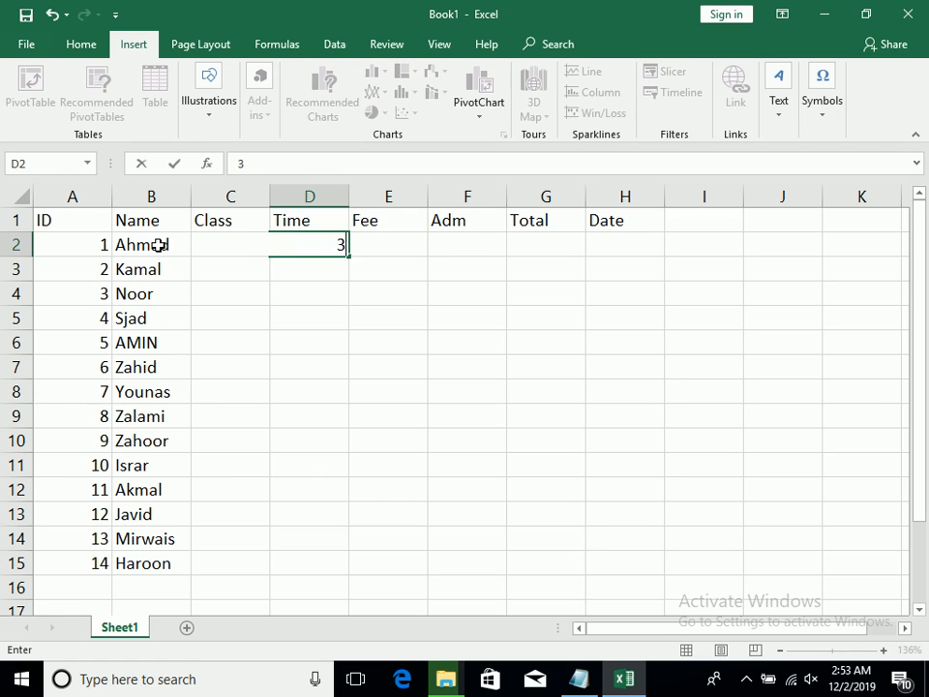
key(BackSpace)
key(BackSpace)
text(0 op)
key(BackSpace)
key(BackSpace)
key(BackSpace)
text(OP)
key(BackSpace)
key(BackSpace)
text(pm)
key(Tab)
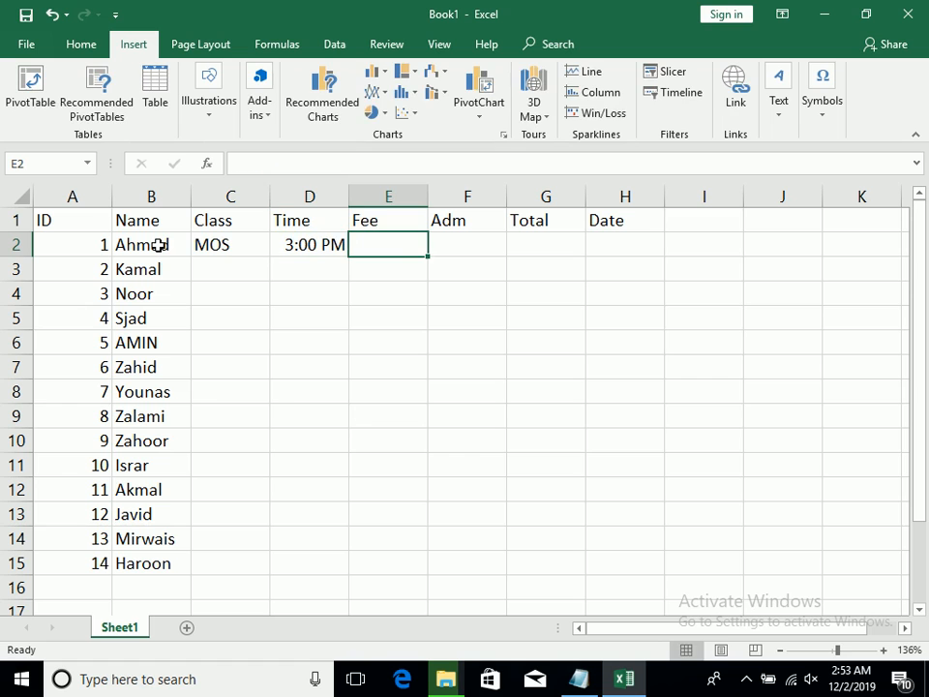
Enter 3000 as the first student's fee in E2 and 3000 as the admission amount in F2
text(3000)
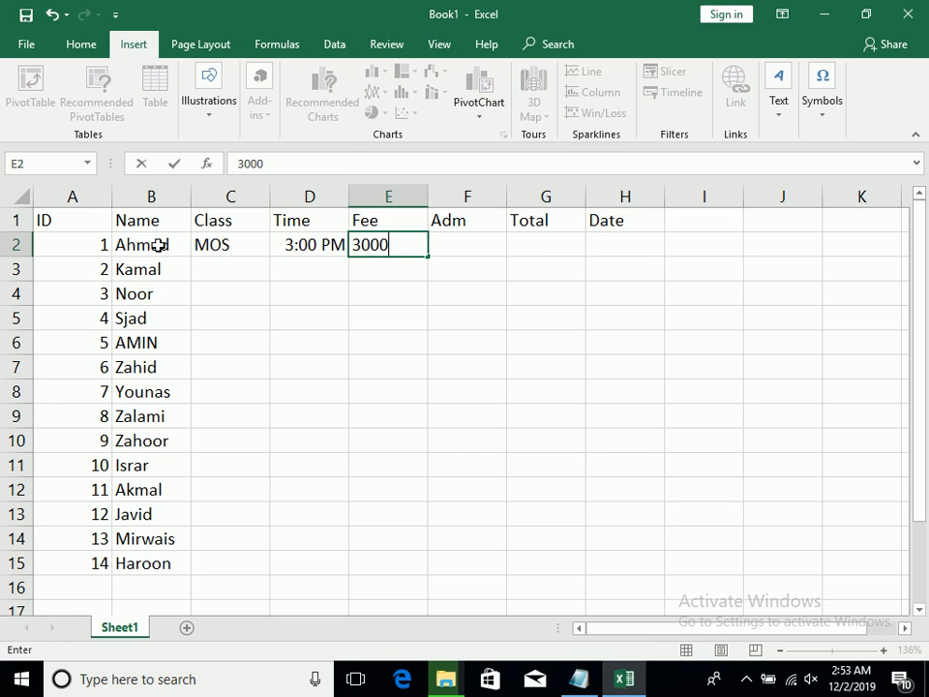
key(Tab)
text(3000)
key(Tab)
Calculate the total in G2 by adding E2 and F2, and fill the formula down to G15
text(=)
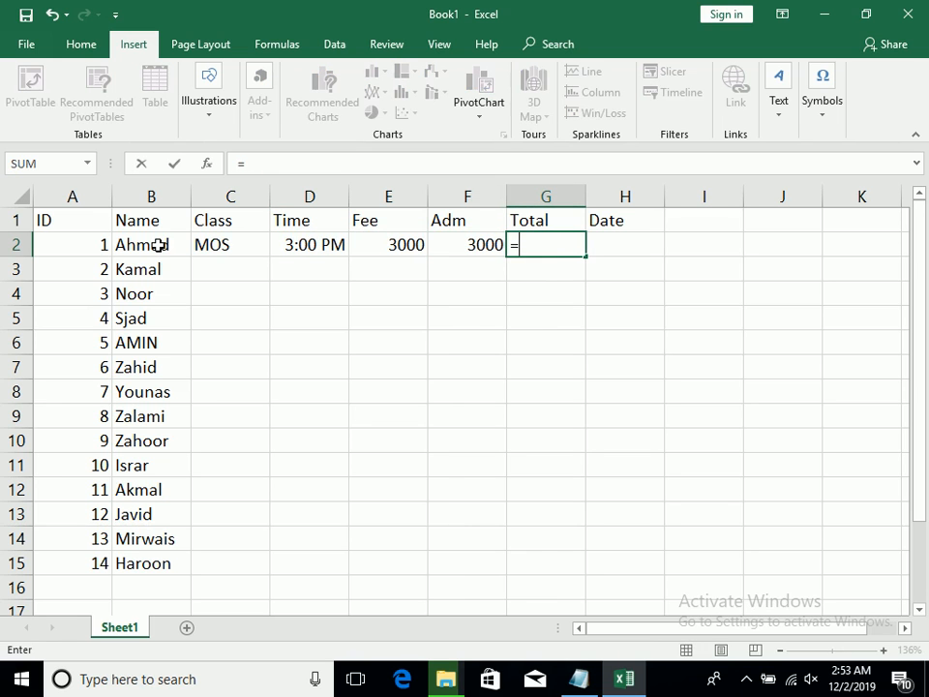
click(355, 244)
text(+)
click(494, 247)
key(Return)
drag(550, 246, 561, 569)
key(ctrl+d)
Widen the Date column slightly and enter 1/1/2019 as the first student's date in H2
drag(568, 466, 595, 243)
click(595, 243)
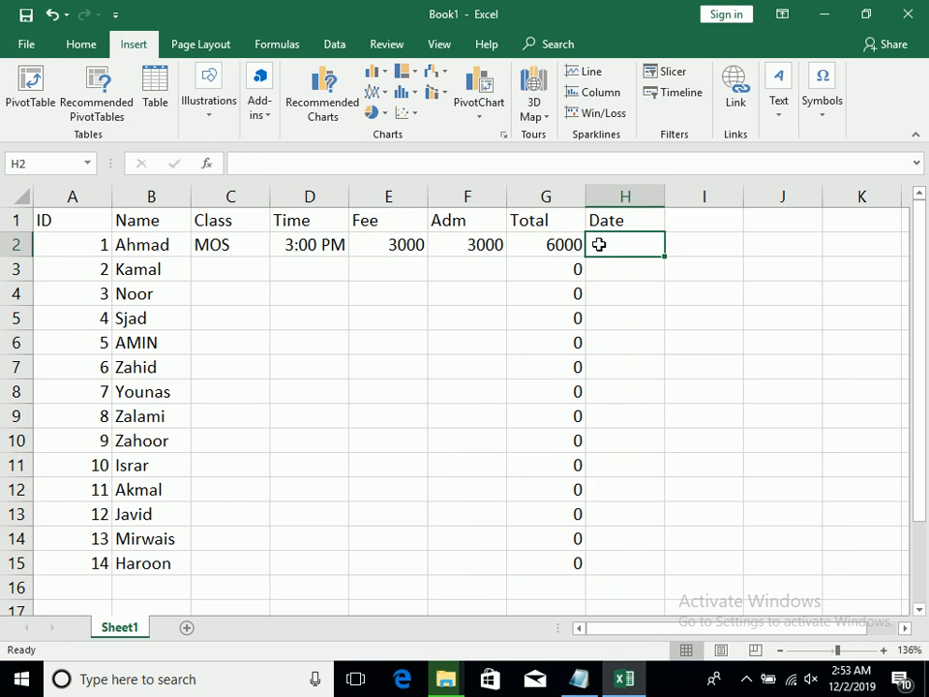
drag(665, 194, 681, 194)
text(1/1/23019)
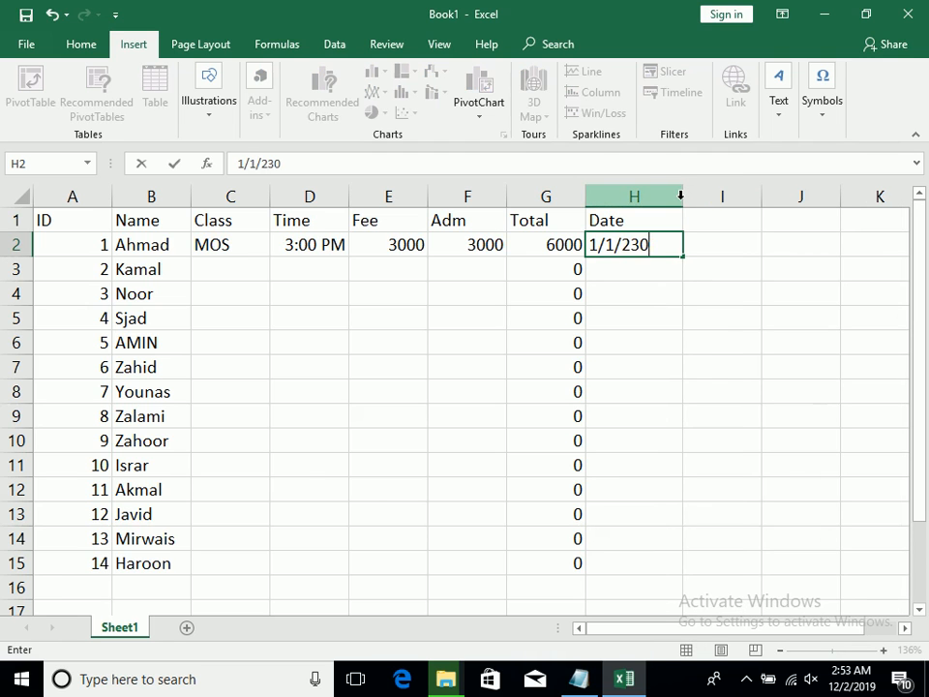
key(BackSpace)
key(BackSpace)
key(BackSpace)
key(BackSpace)
text(019)
key(Return)
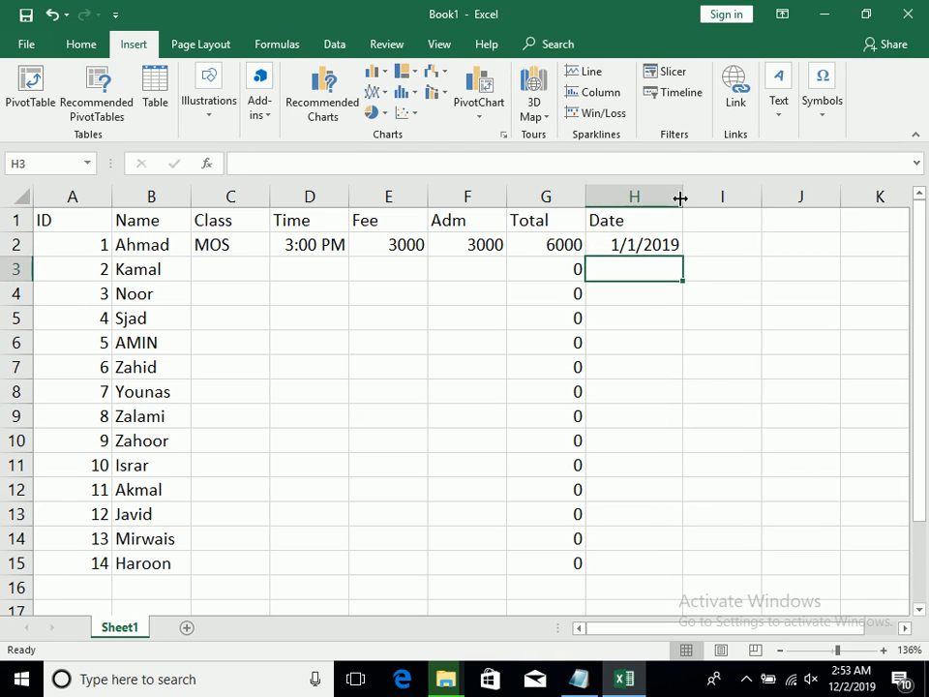
Enter class MOS in C3 and time 4:00 PM in D3 for the second student
key(Left)
key(Home)
key(Right)
key(Right)
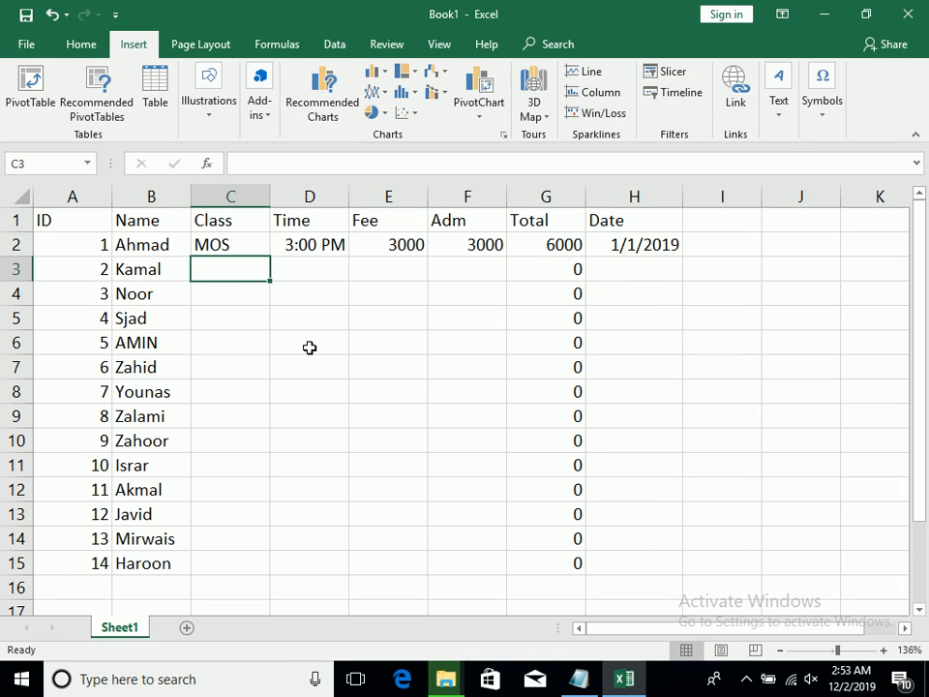
text(MOS)
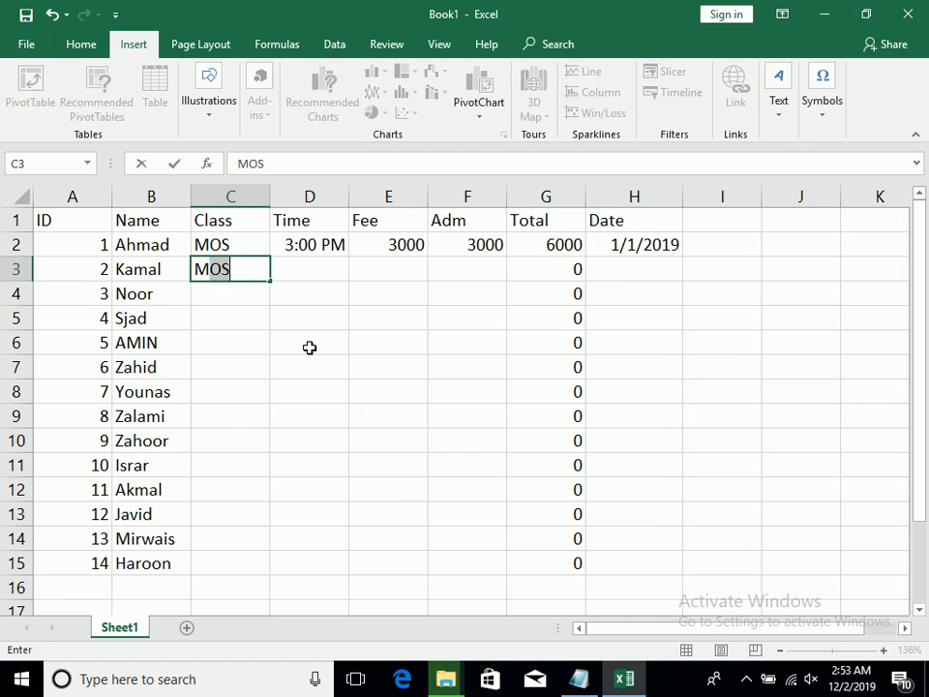
key(Tab)
text(3)
key(BackSpace)
text(4:)
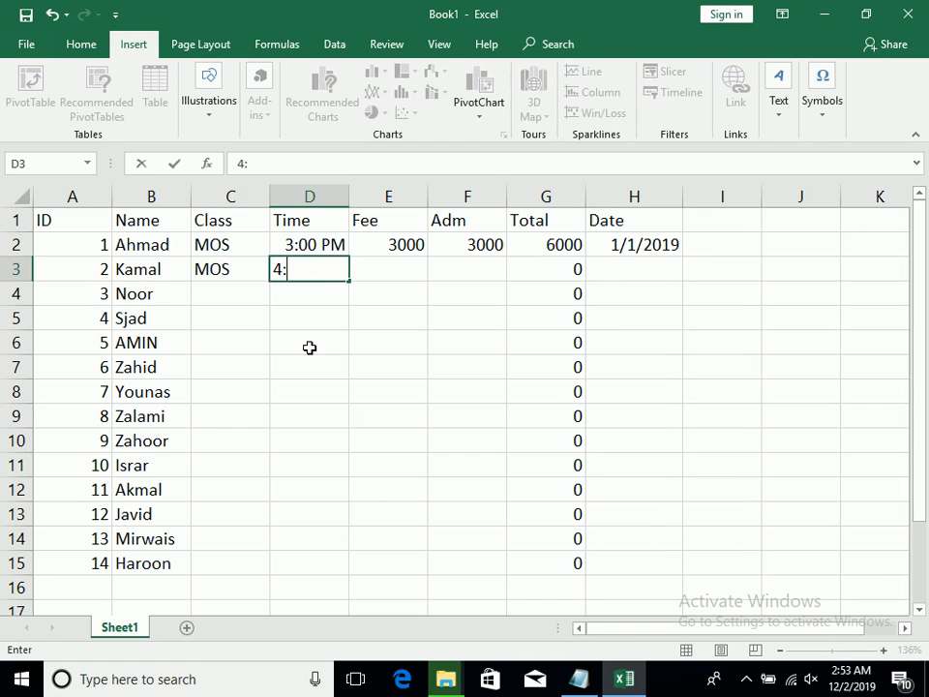
text(00 PM)
Complete the second student's row with fee 3000, admission amount 12000 and date 1/1/2019
key(Tab)
text(3000)
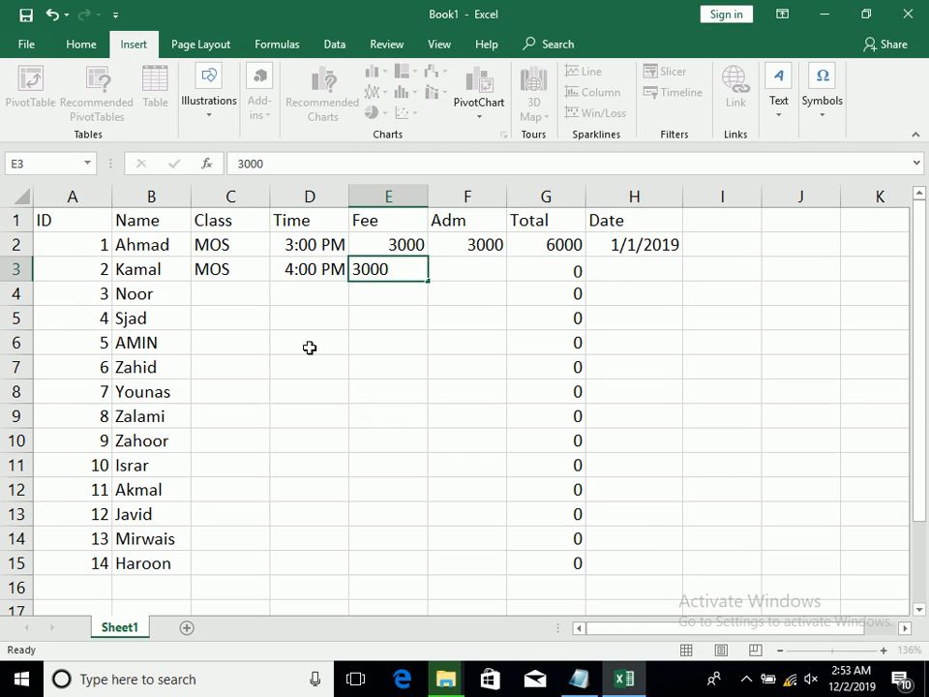
key(Tab)
text(12000)
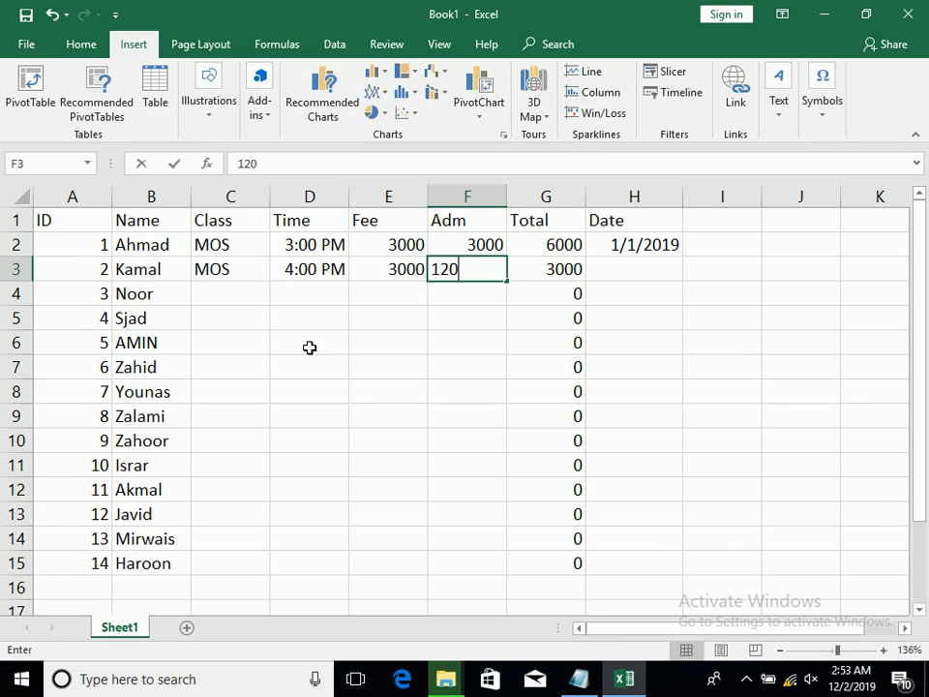
key(Tab)
key(Tab)
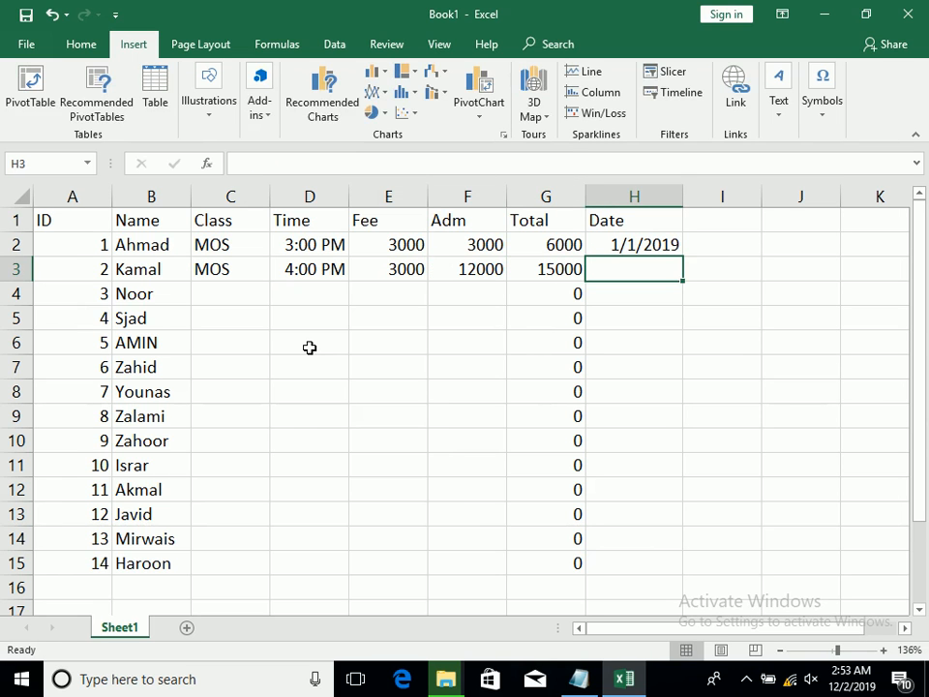
text(1/1/2019)
key(Return)
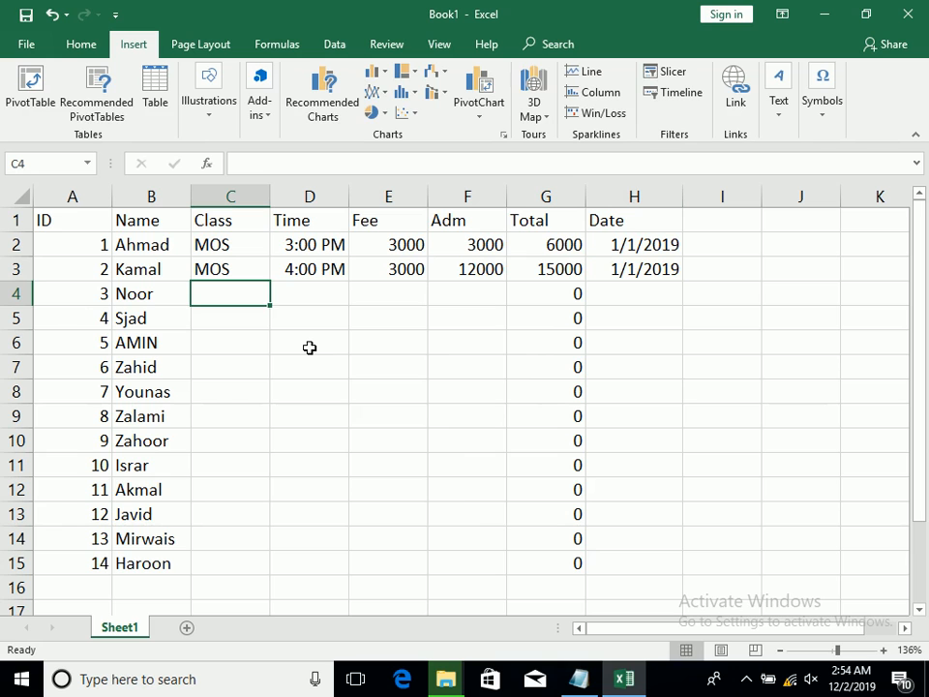
Enter class DEL in C4 and time 2:00 PM in D4 for the third student
text(de)
key(BackSpace)
key(BackSpace)
text(DEL)
key(Tab)
text(2:00 PM)
Complete the third student's row with fee 1000, admission amount 2000 and date 2/2/2019
key(Tab)
text(100)
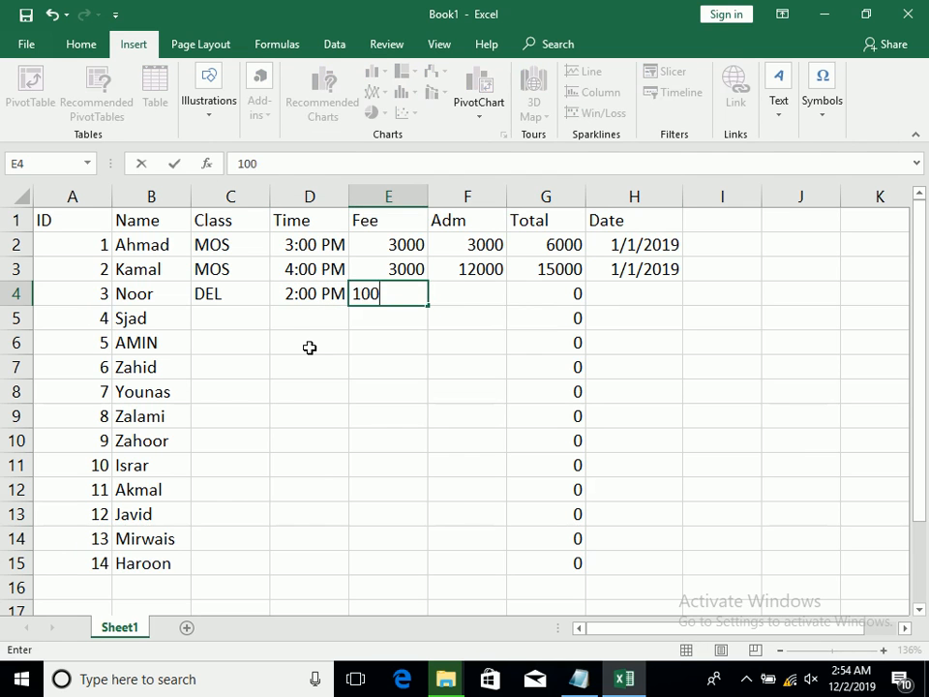
text(0)
key(Tab)
text(2000)
key(Tab)
key(Tab)
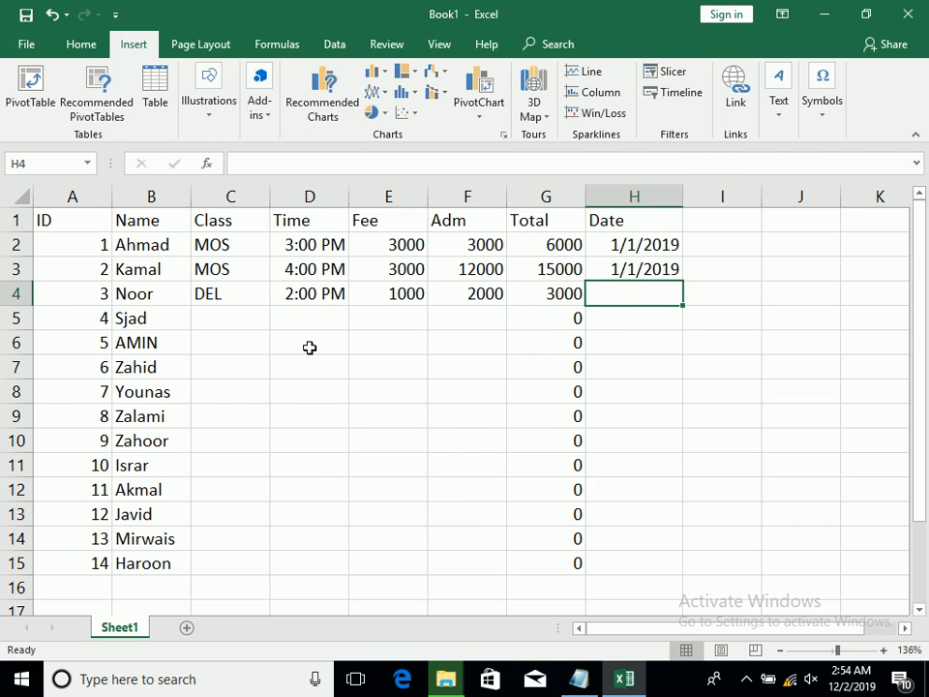
text(2/2/2019)
key(Return)
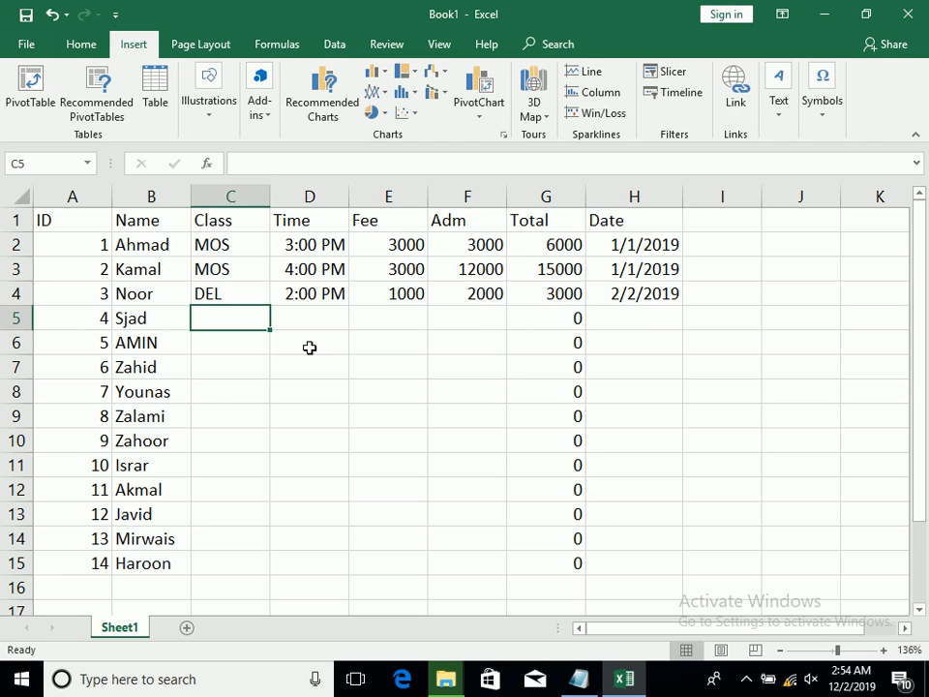
Enter class DIT in capitals in C5 and time 3:00 PM in D5 for the fourth student
text(dit)
key(Tab)
key(shift+Tab)
text(DOI)
key(BackSpace)
key(BackSpace)
text(IT)
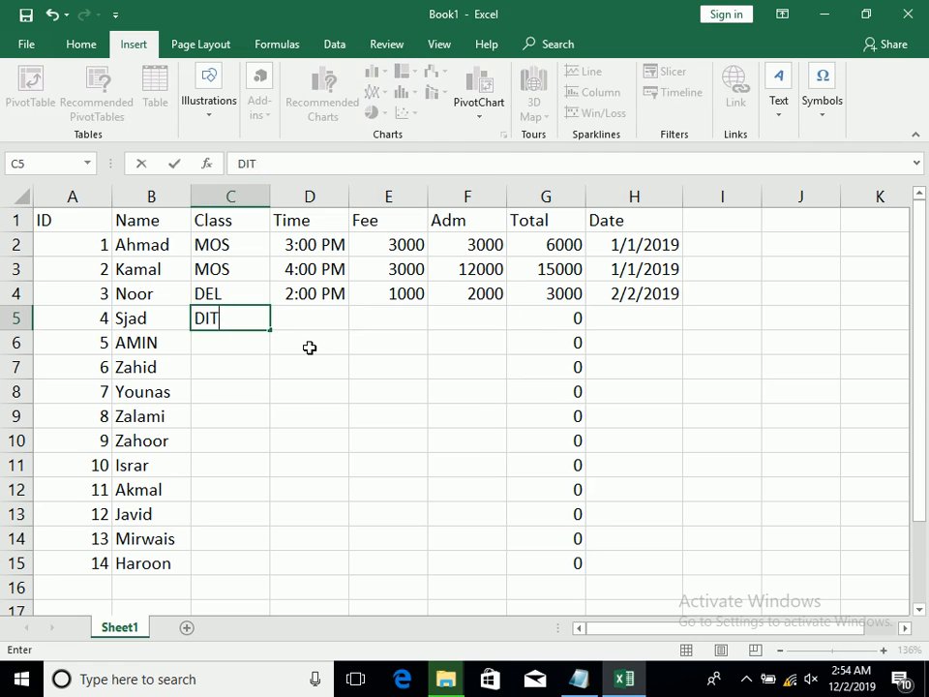
key(Tab)
text(300)
key(BackSpace)
key(BackSpace)
text(:00 PM)
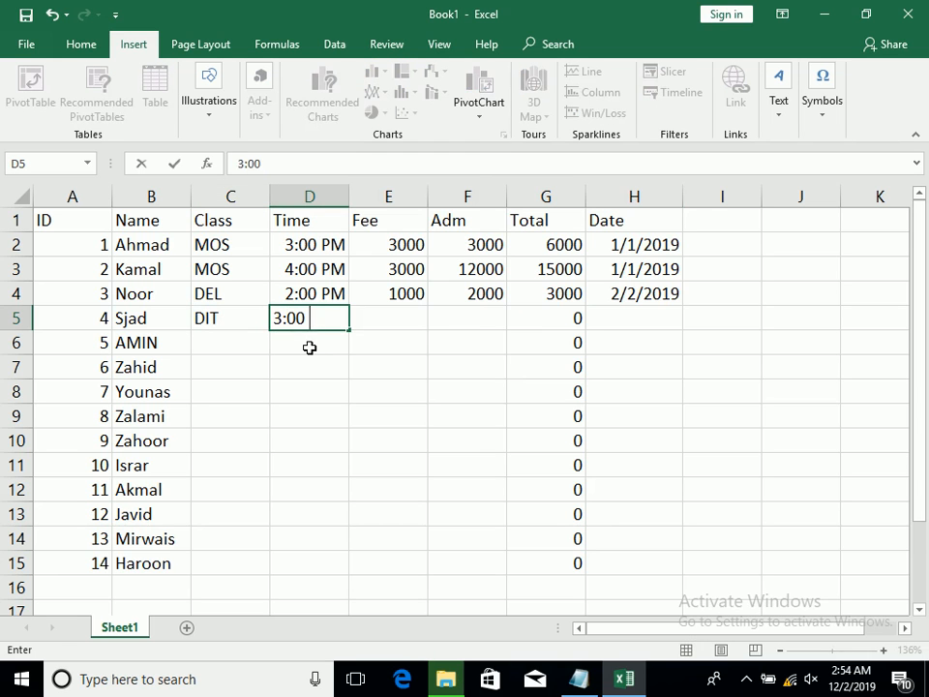
Enter 3000 as both the fee in E5 and the admission amount in F5
key(Tab)
text(3000)
key(ctrl+Return)
key(Tab)
text(3000)
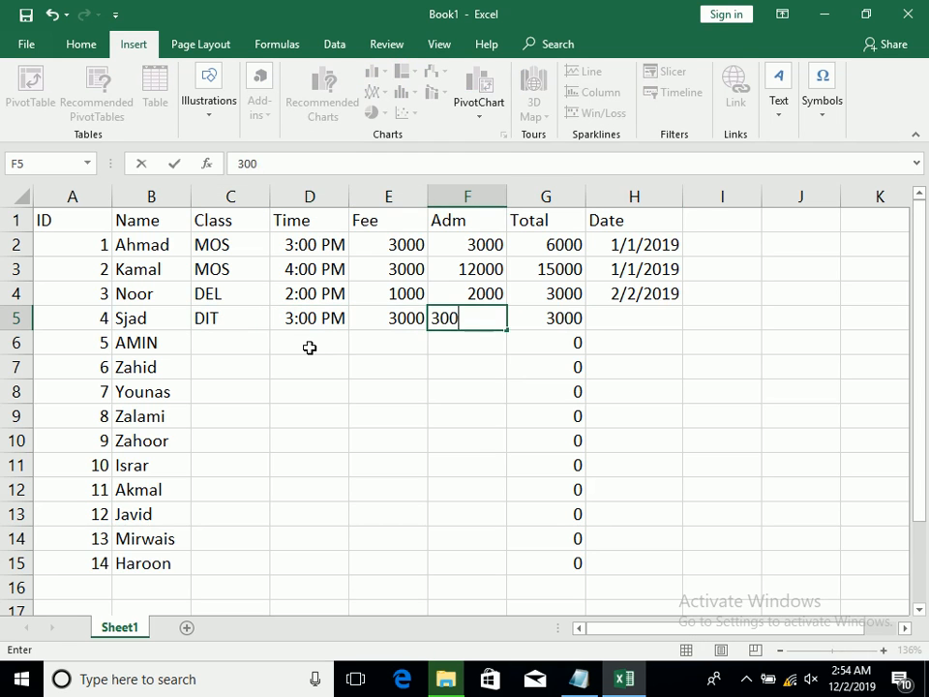
Enter 2/2/2019 as the fourth student's date in H5
key(Tab)
key(Tab)
text(2//201)
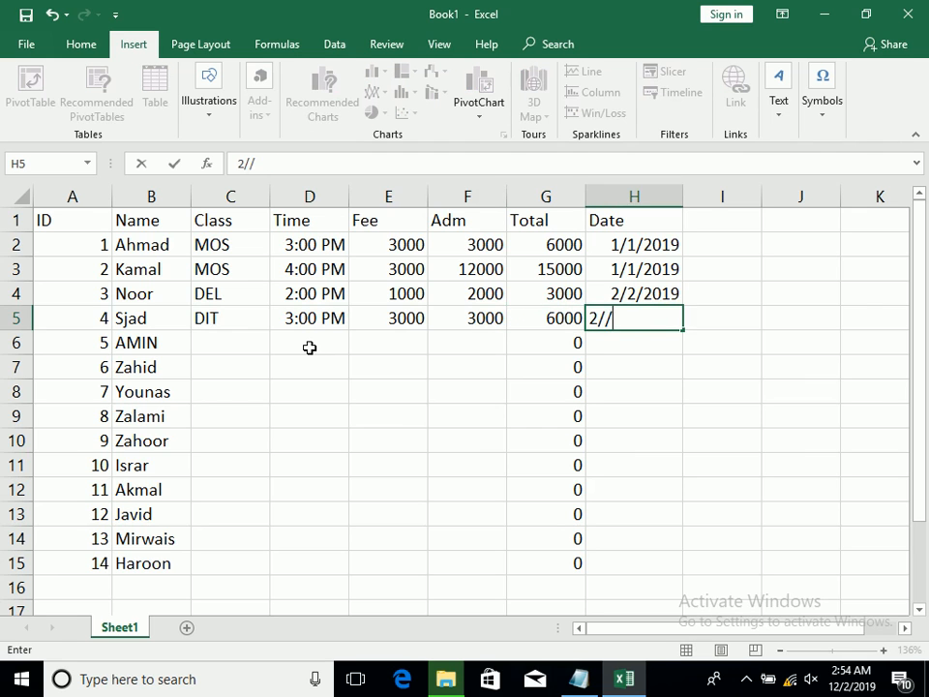
key(BackSpace)
key(BackSpace)
key(BackSpace)
key(BackSpace)
text(30/20)
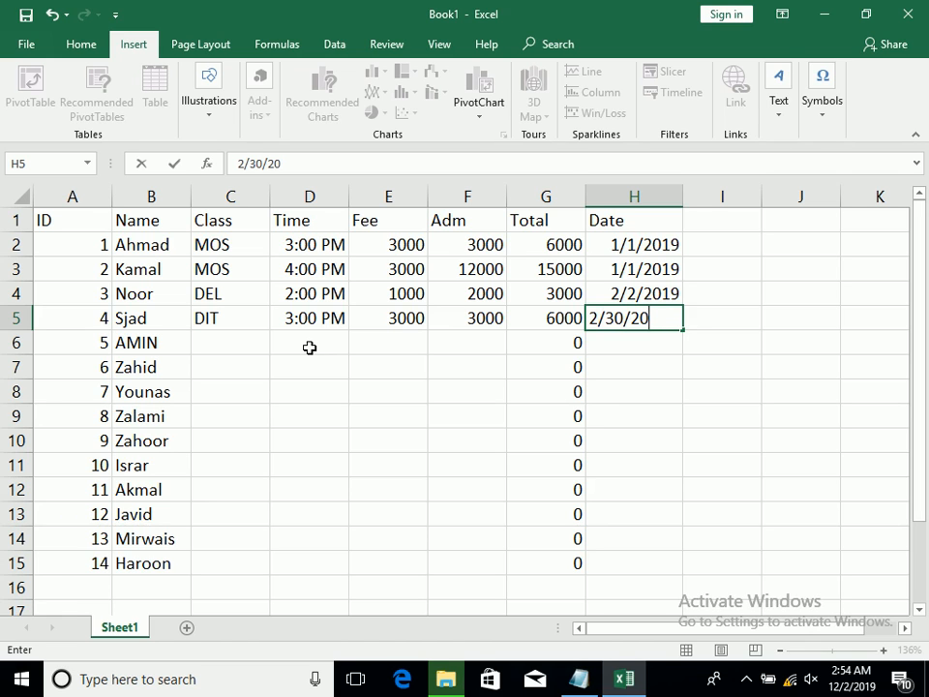
key(BackSpace)
key(BackSpace)
key(BackSpace)
text(2/2019)
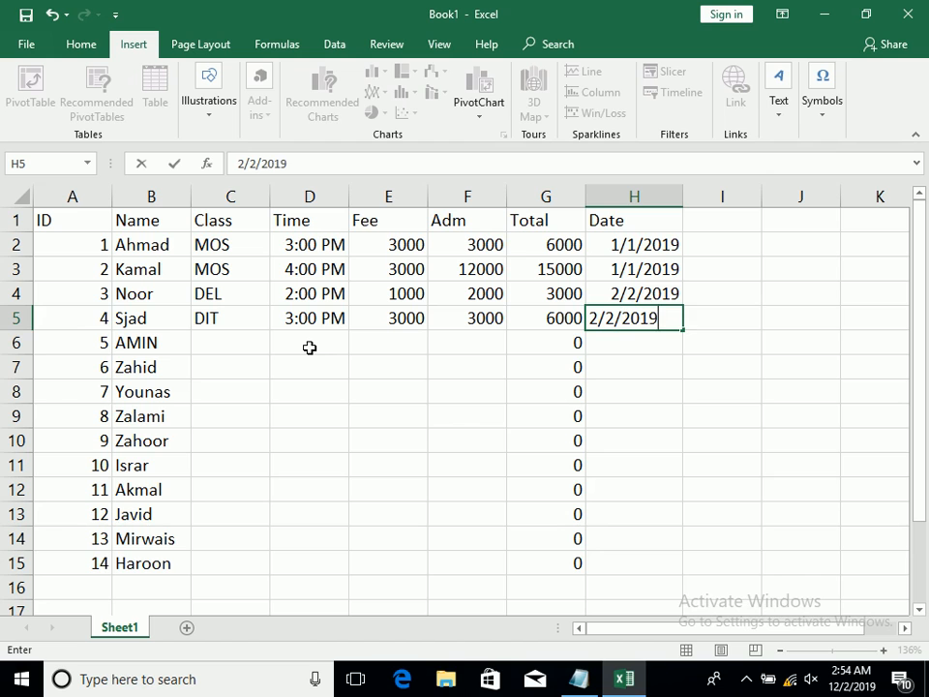
key(Return)
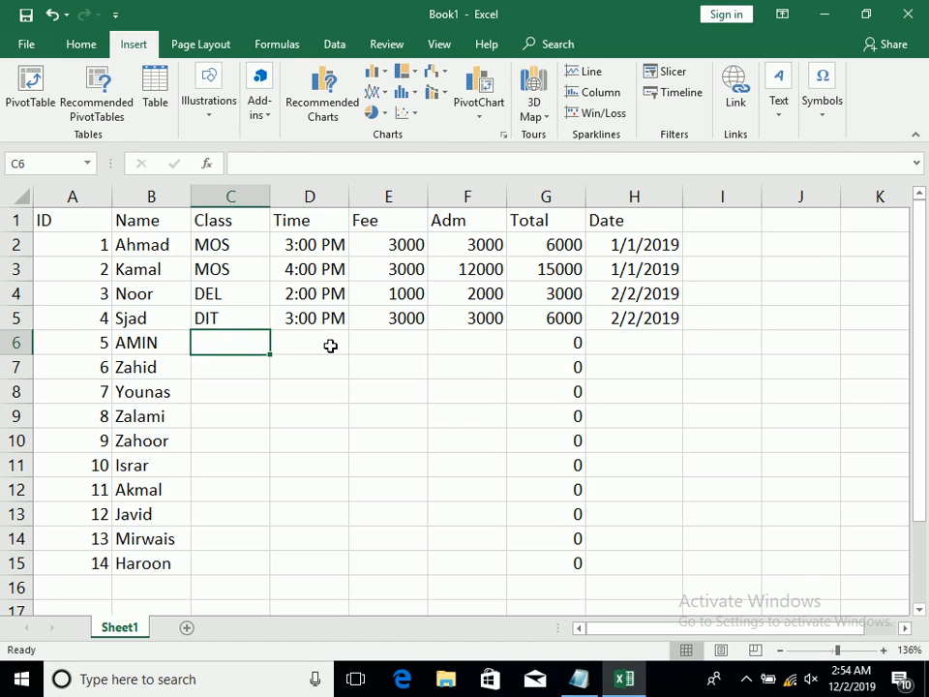
drag(591, 300, 600, 312)
click(608, 296)
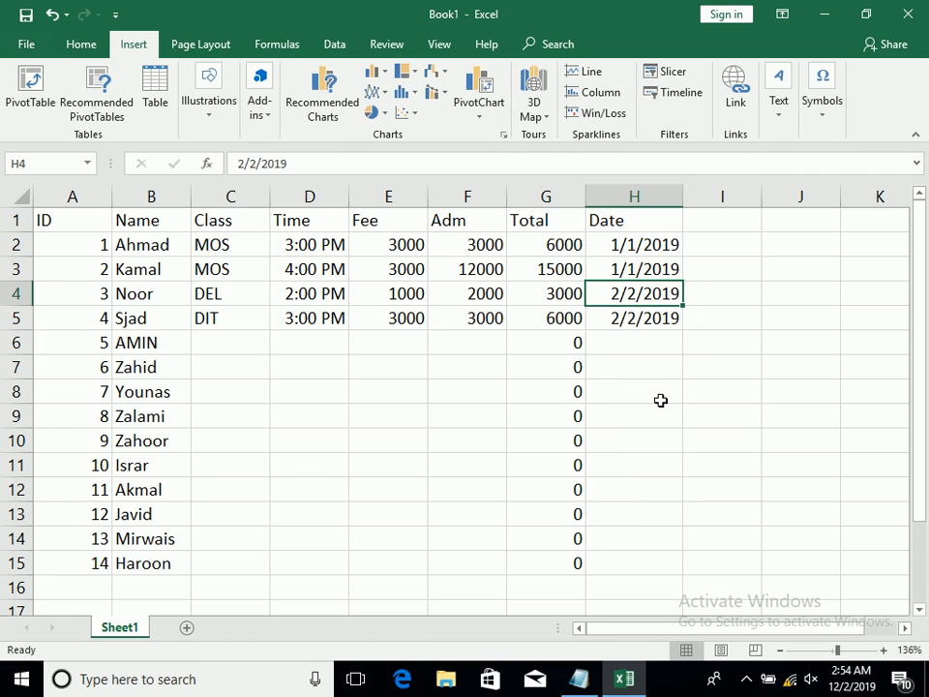
Enter class MOS in C6 and time 5:00 PM in D6 for the fifth student
click(202, 338)
text(m)
key(Tab)
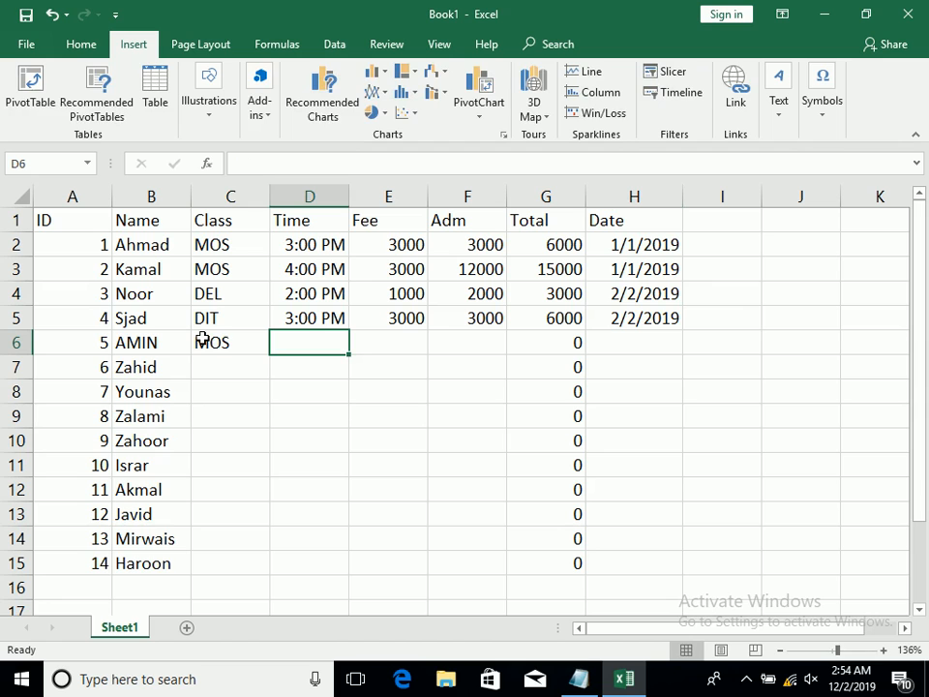
text(5:00 p)
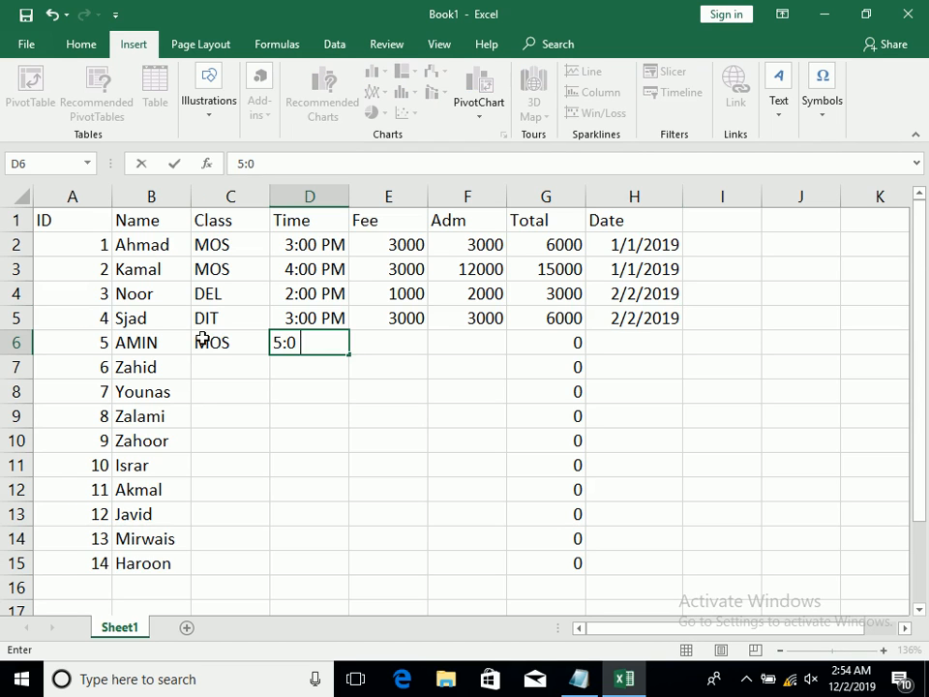
key(BackSpace)
text(op)
Complete the fifth student's row with fee 2000, admission amount 2300 and date 2/3/2019
key(Tab)
text(2000)
key(Tab)
text(2300)
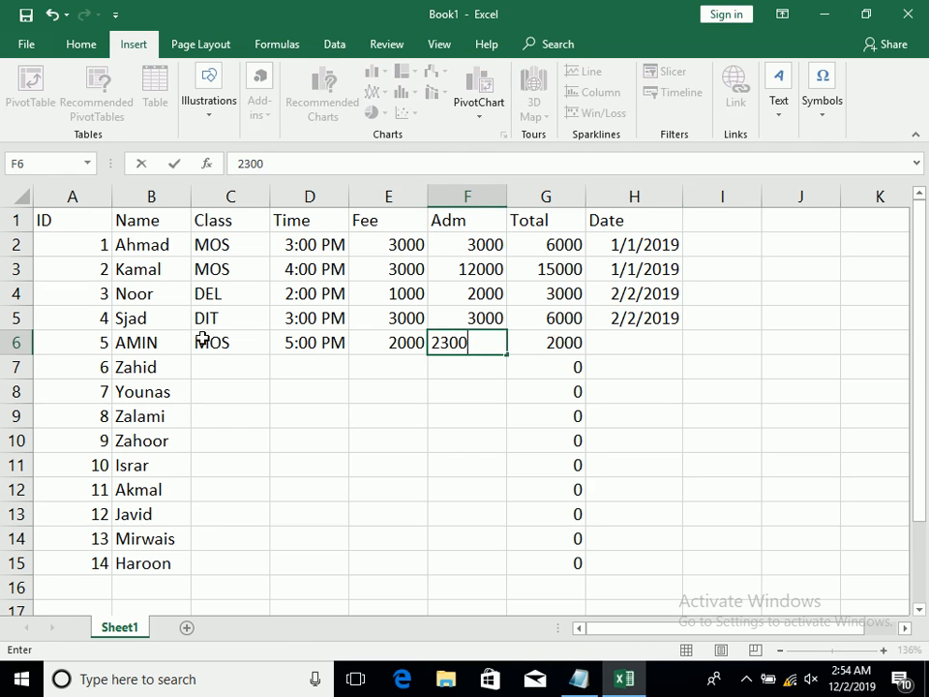
key(Tab)
key(Tab)
text(4)
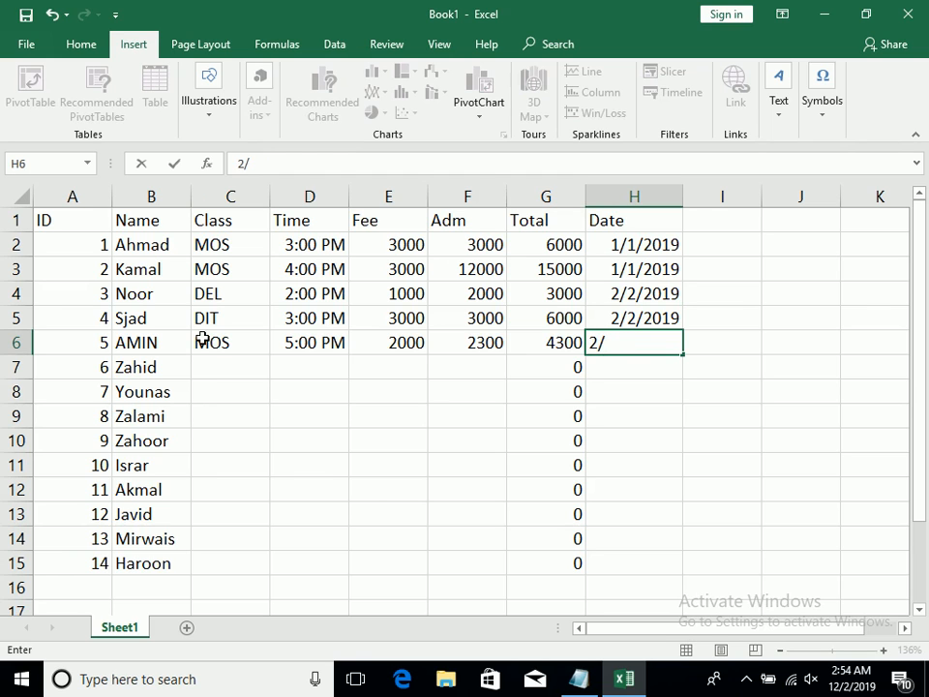
text(/3/2019)
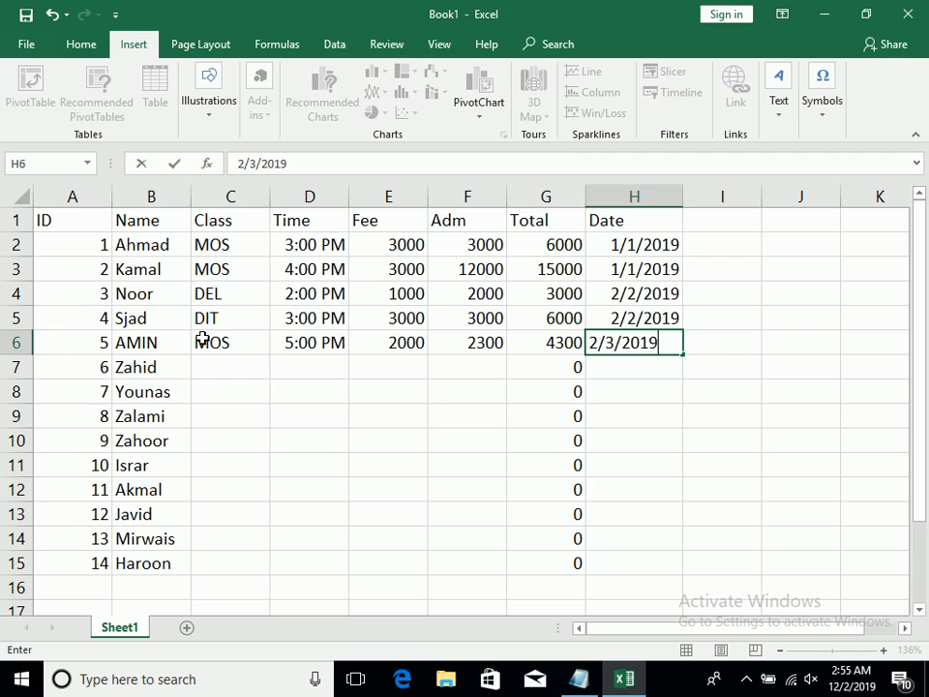
key(Return)
Enter class DIA in C7 and time 2:00 PM in D7 for the sixth student
text(DIA)
key(Tab)
text(2":)
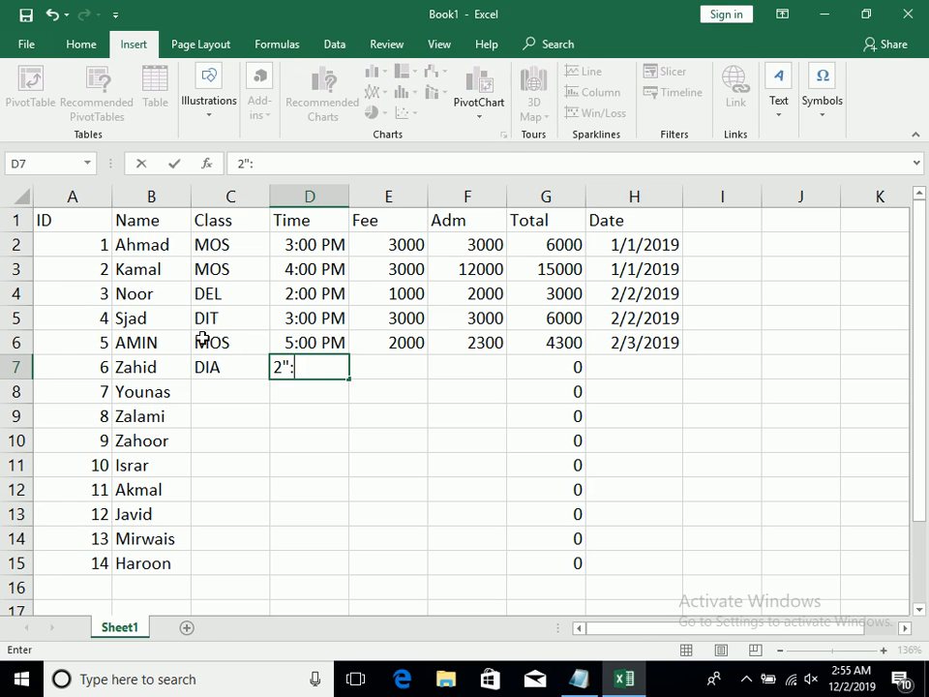
text(:90)
key(BackSpace)
key(BackSpace)
text(00 PM)
Complete the sixth student's row with fee 4500, admission amount 1000 and date 3/2/2019
key(Tab)
key(Tab)
text(1000)
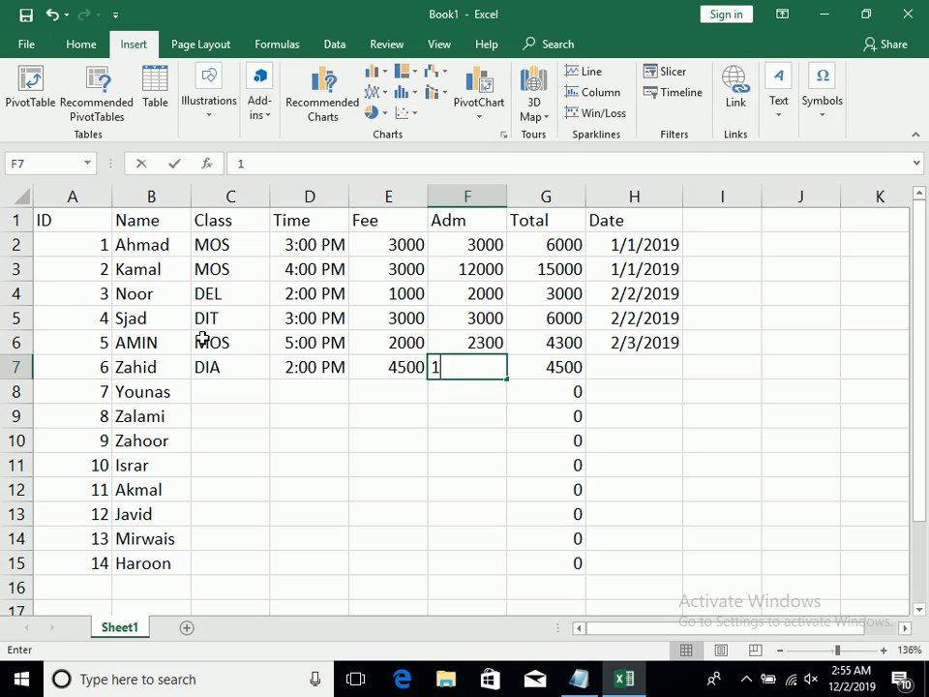
key(Tab)
key(Tab)
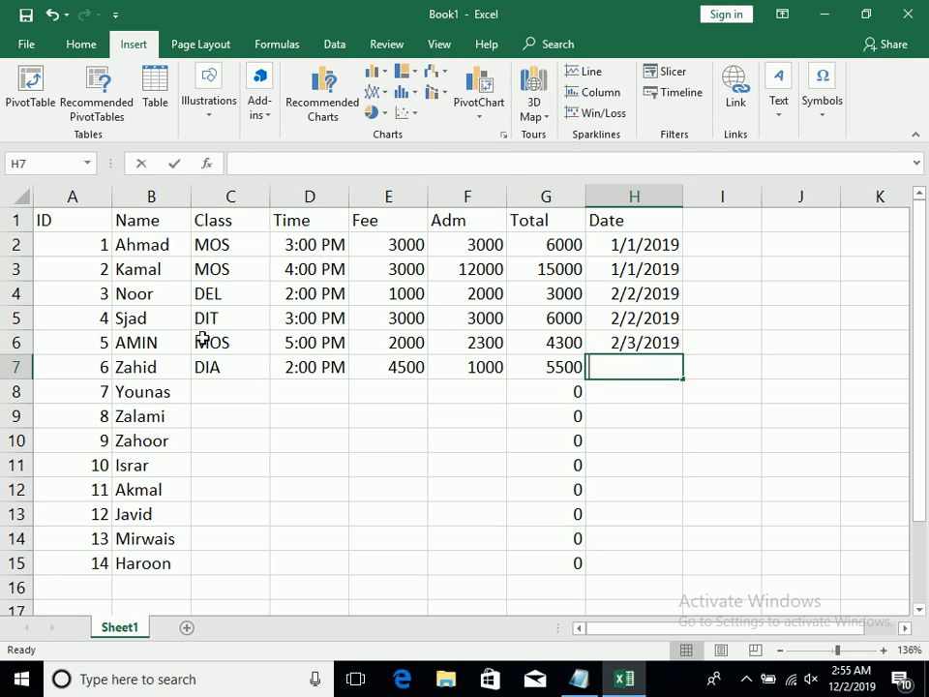
text(3/)
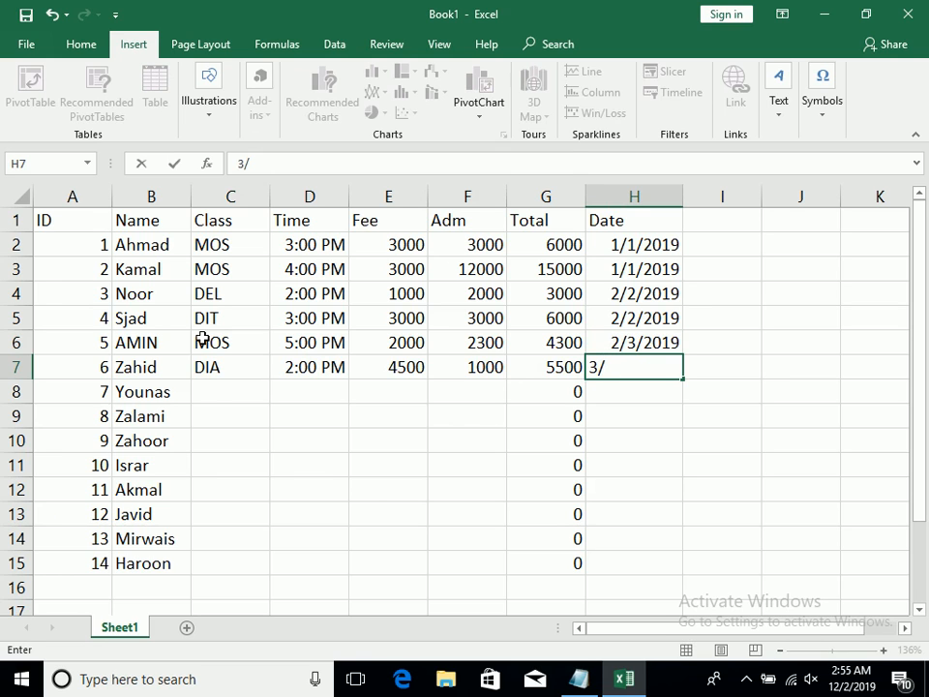
text(2/)
key(BackSpace)
text(2/20190)
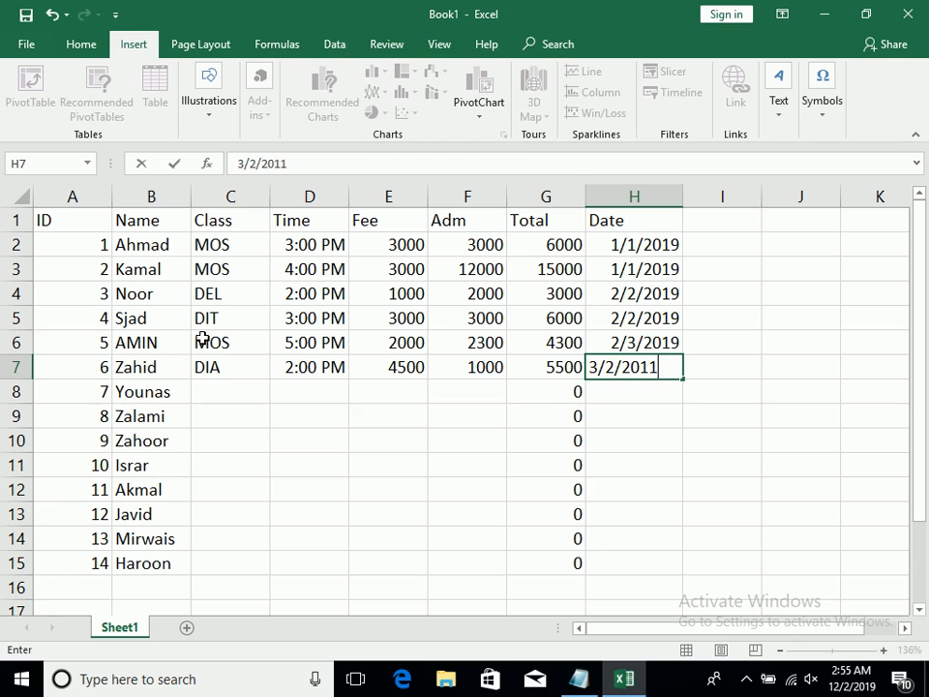
key(Return)
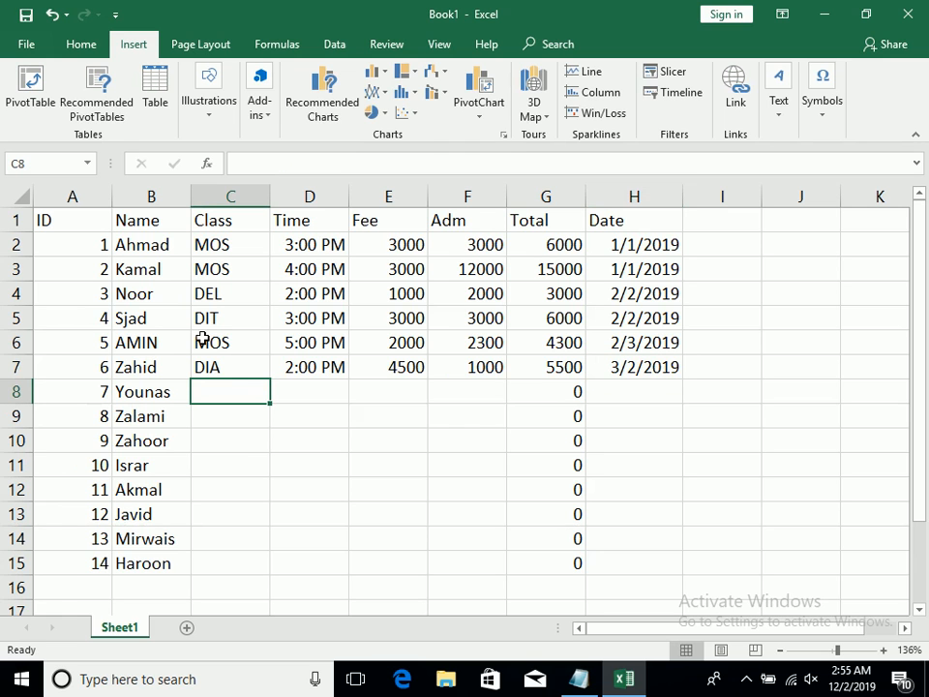
Copy the dates in H2:H7 and paste them starting at H8 and again at H14
drag(619, 247, 621, 365)
key(ctrl+c)
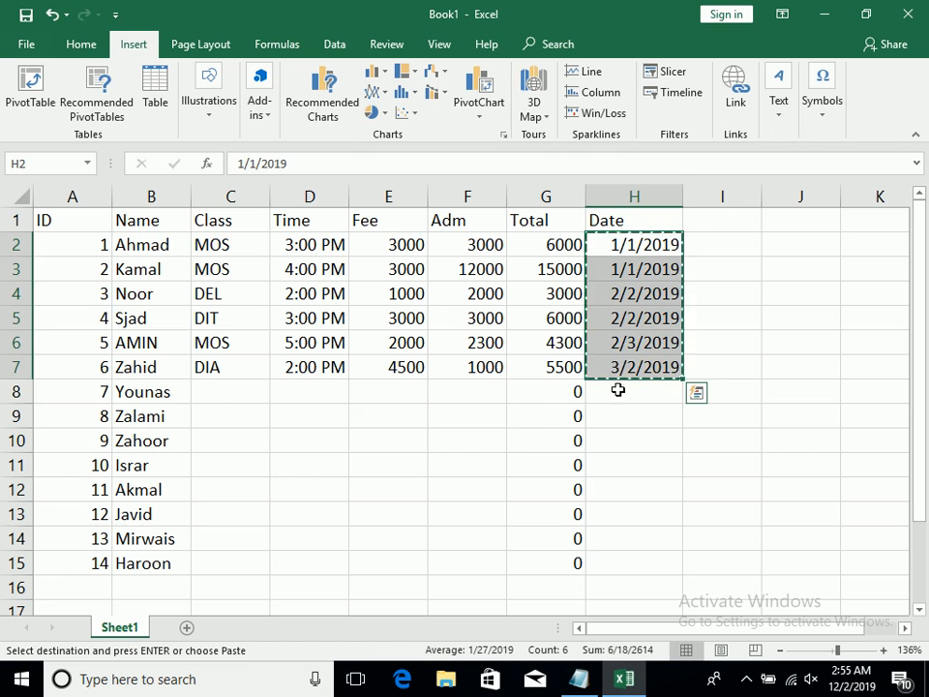
click(618, 390)
key(ctrl+v)
click(617, 542)
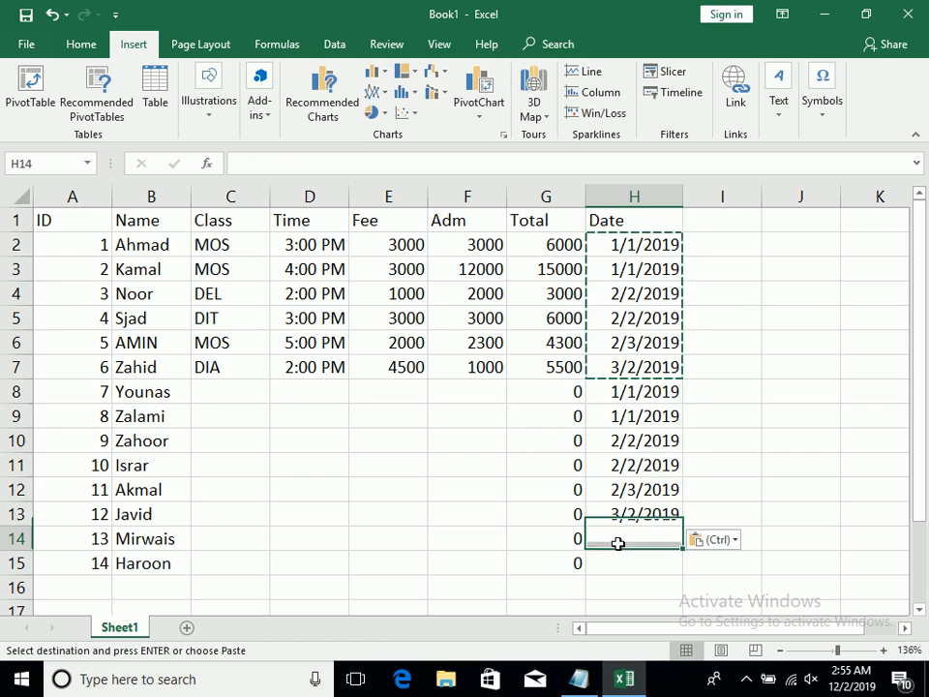
key(ctrl+v)
Clear the surplus dates in H16:H19 below the last student
drag(623, 593, 624, 678)
key(BackSpace)
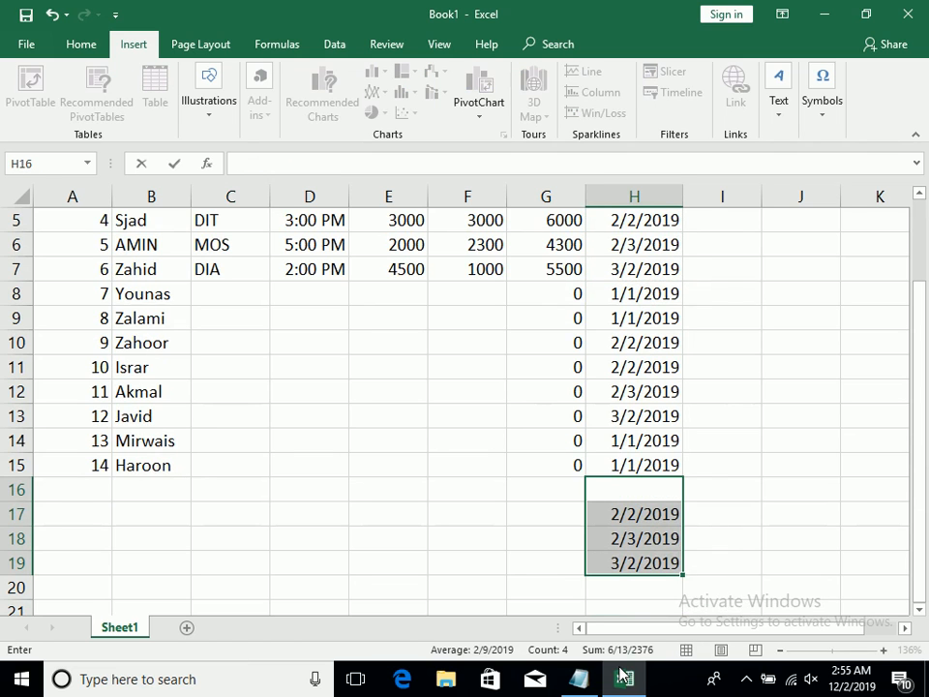
drag(625, 572, 621, 497)
key(Delete)
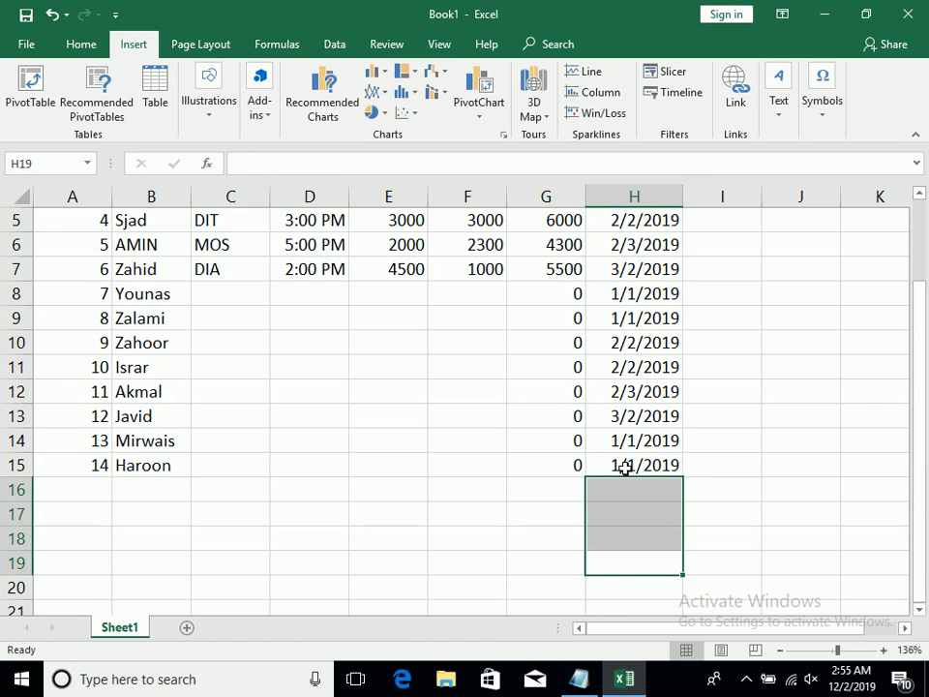
Copy C2:G7 to the rows starting at C8 and C14, and clear the surplus entries in C16:G19
drag(626, 465, 18, 186)
drag(207, 240, 552, 359)
key(ctrl+c)
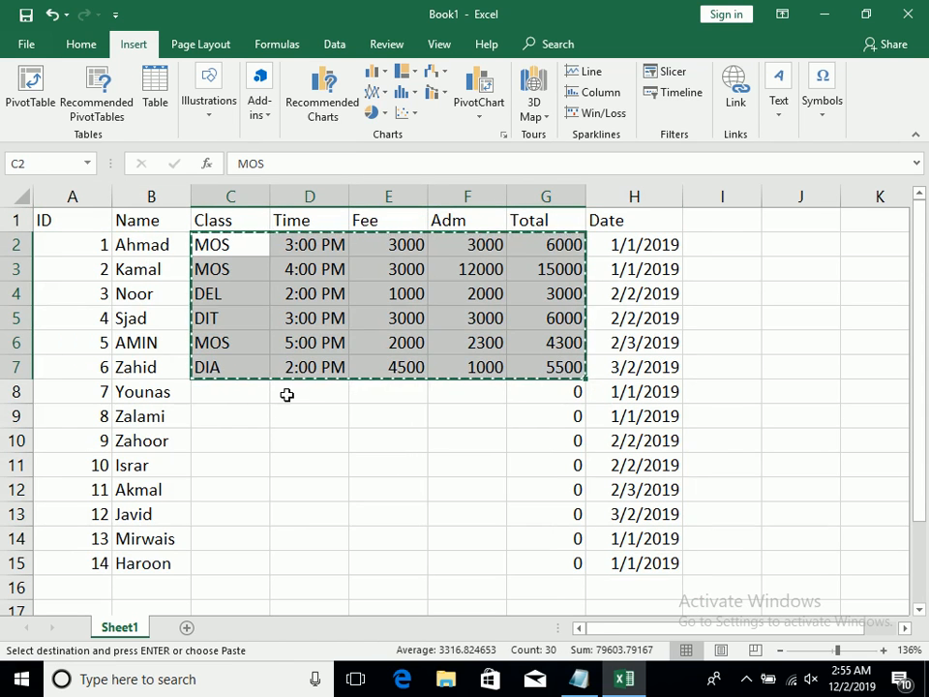
click(228, 398)
key(ctrl+v)
click(216, 539)
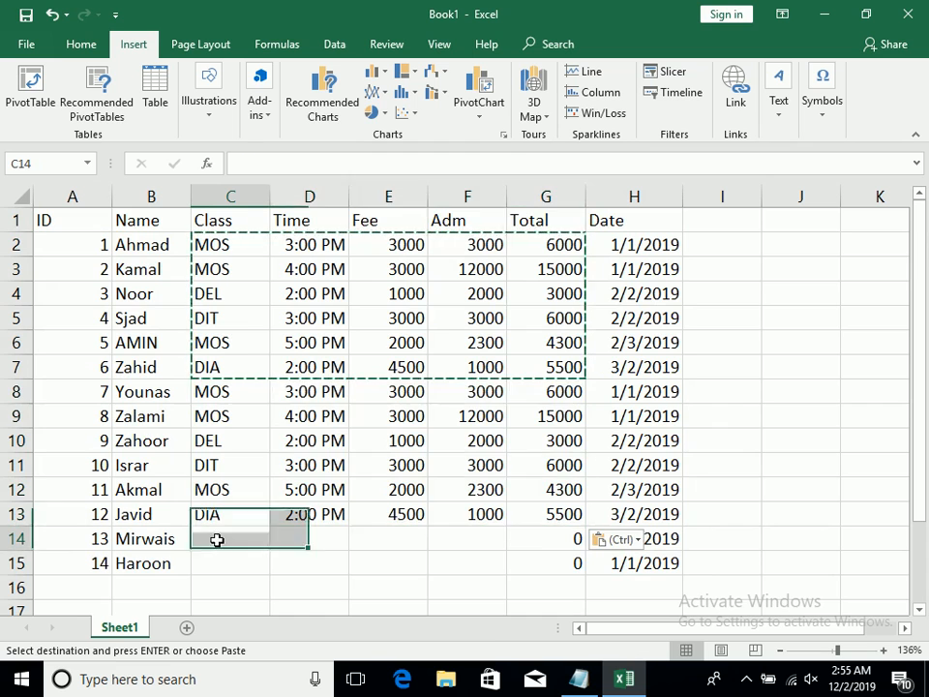
key(ctrl+v)
drag(208, 592, 546, 581)
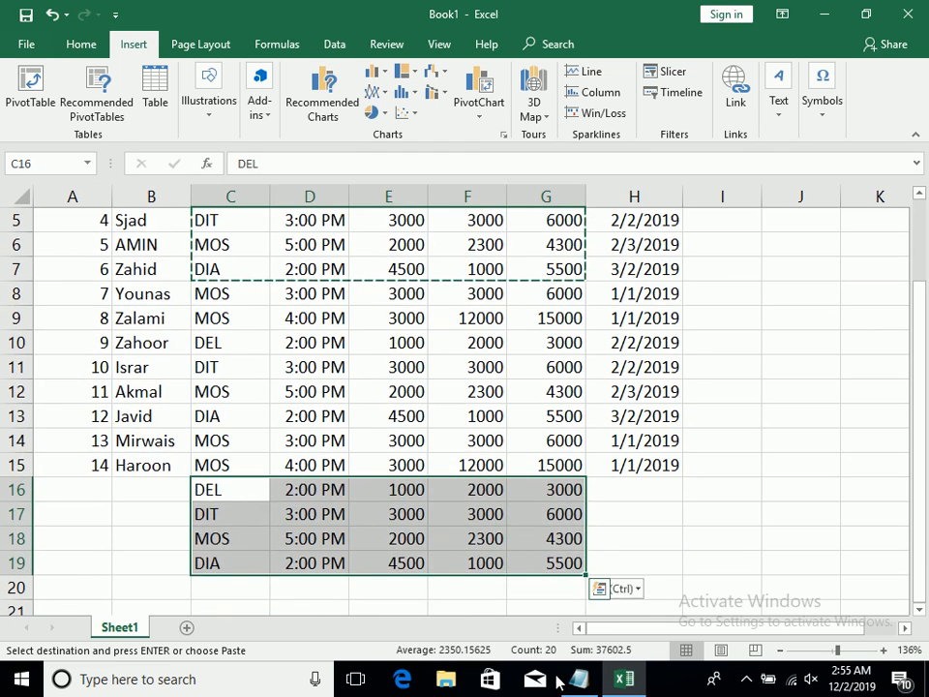
key(Delete)
Select the whole table A1:H15 and turn on filtering for its header row
drag(643, 471, 42, 103)
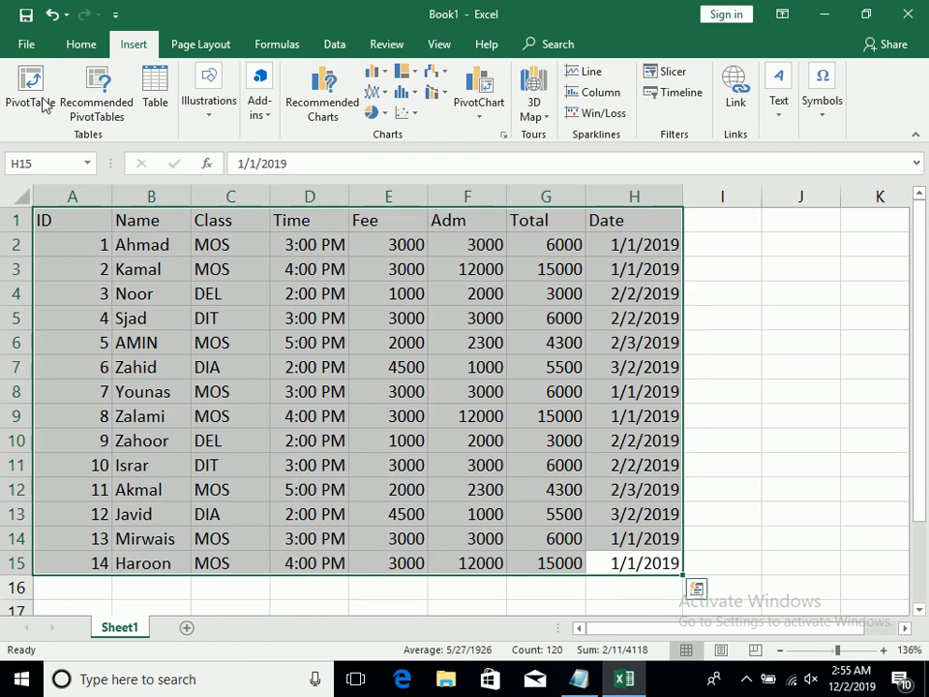
click(824, 115)
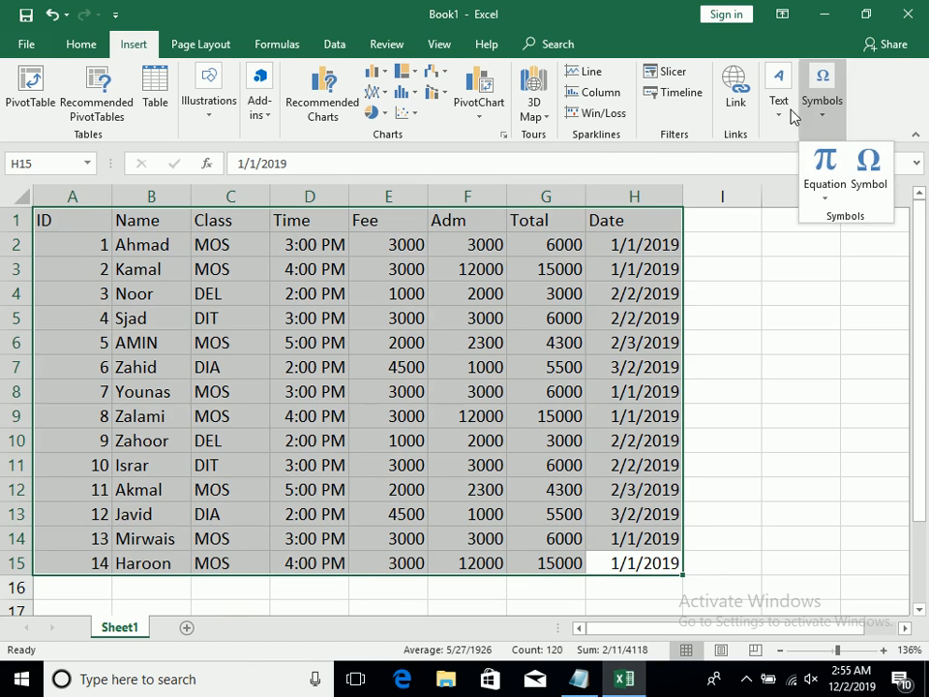
click(75, 47)
click(76, 46)
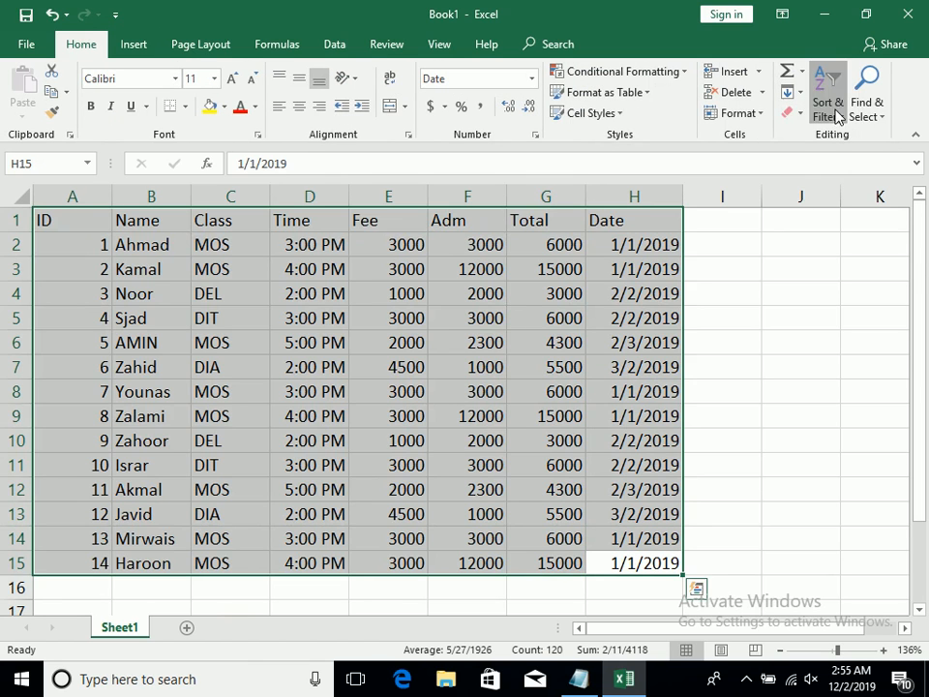
click(818, 111)
click(825, 204)
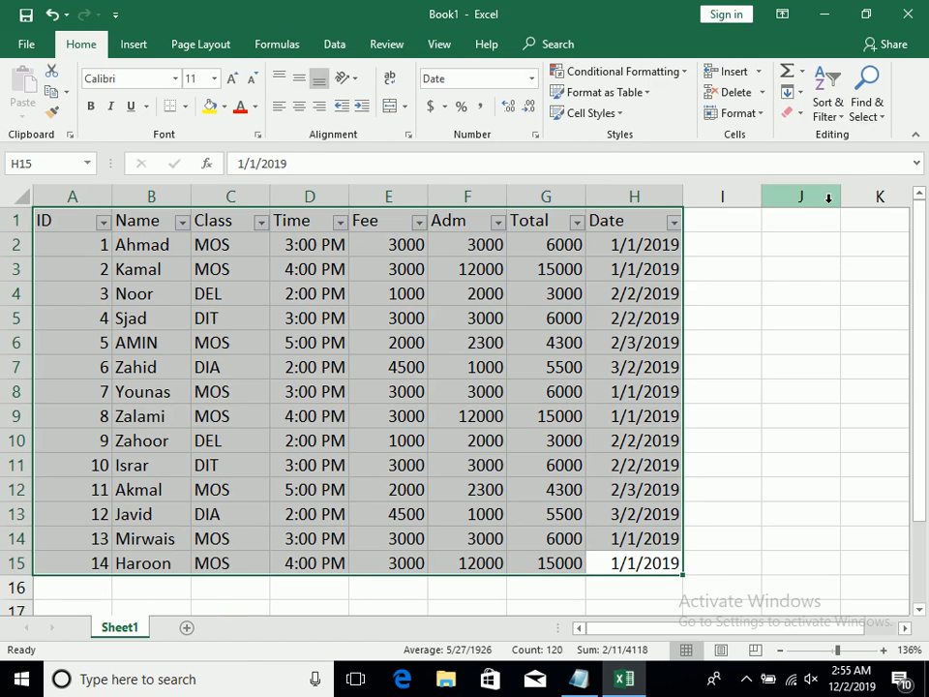
Sort the table by the Date column from oldest to newest
click(610, 222)
click(673, 223)
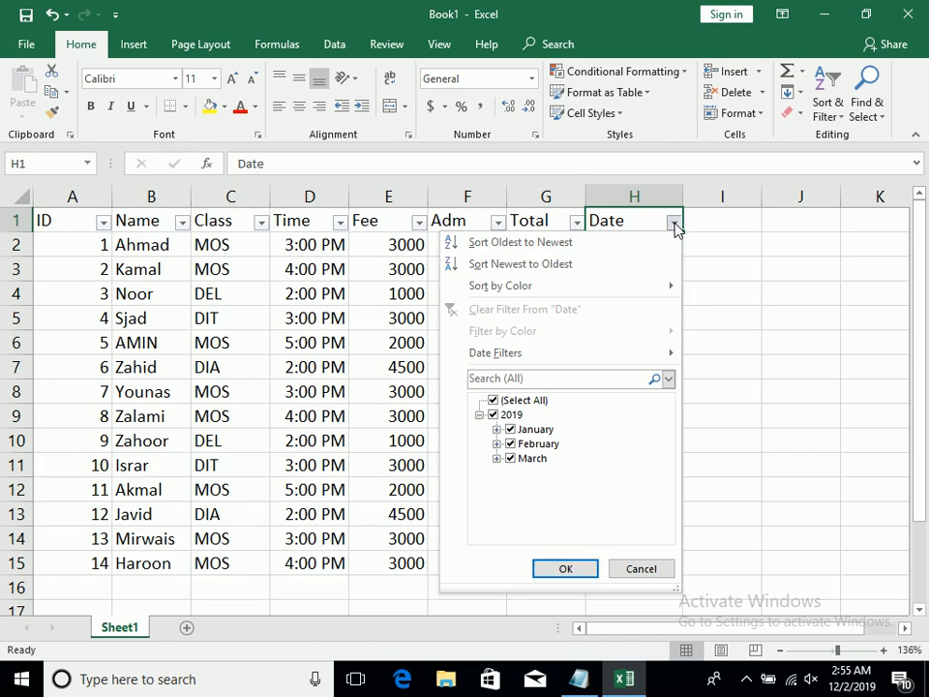
click(608, 245)
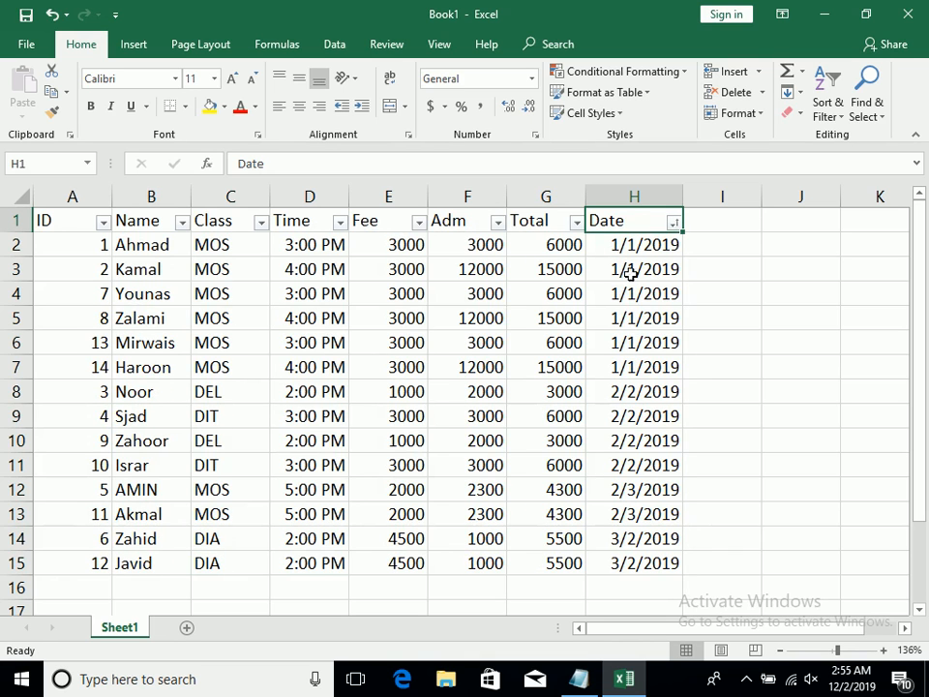
Convert the student records in A1:H15 into a table with headers
click(637, 540)
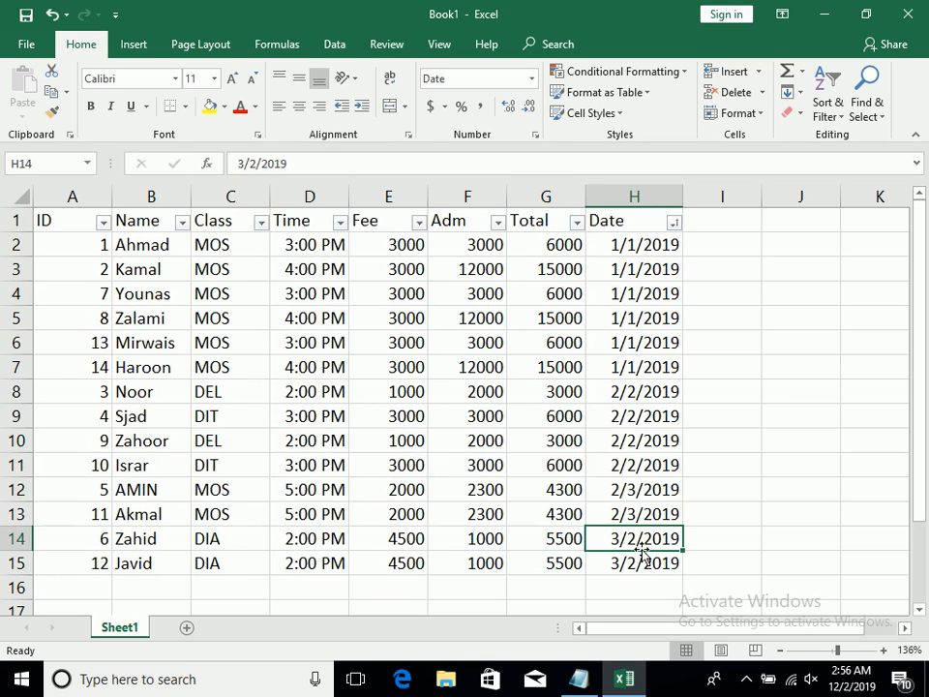
drag(39, 221, 659, 559)
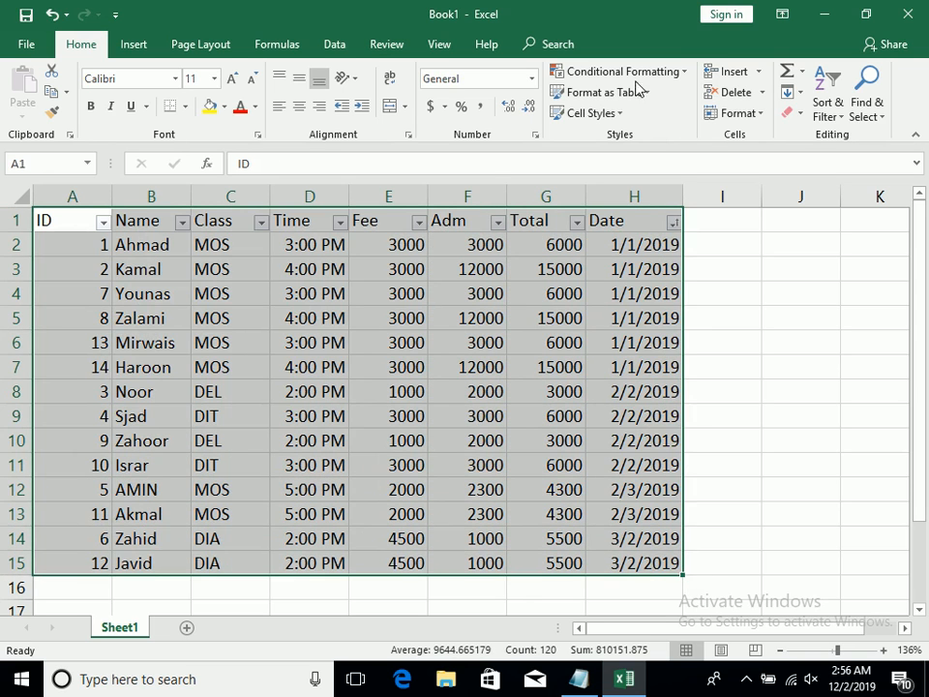
click(133, 44)
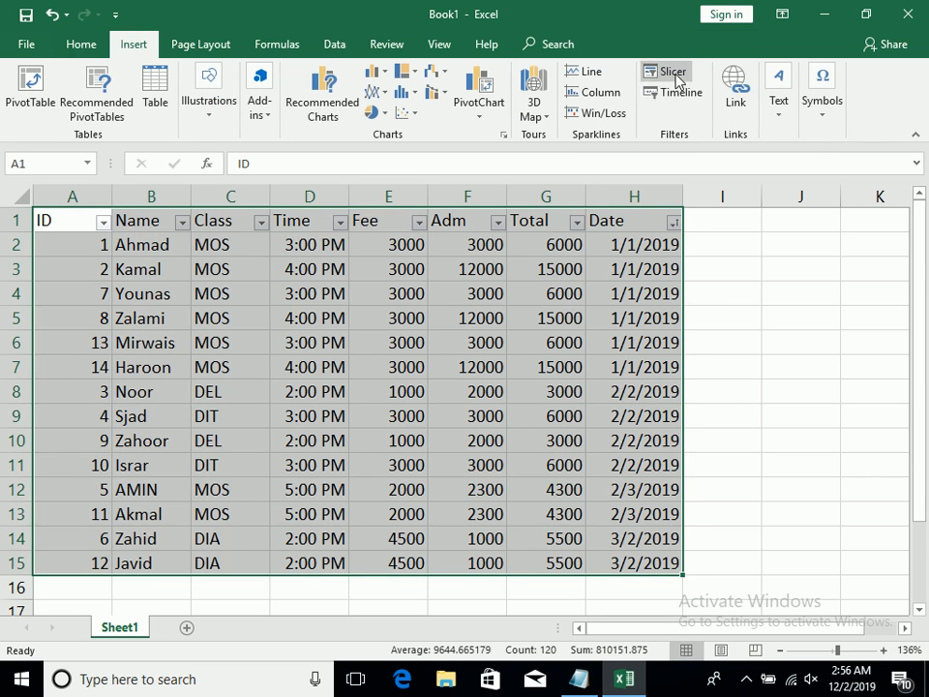
click(161, 107)
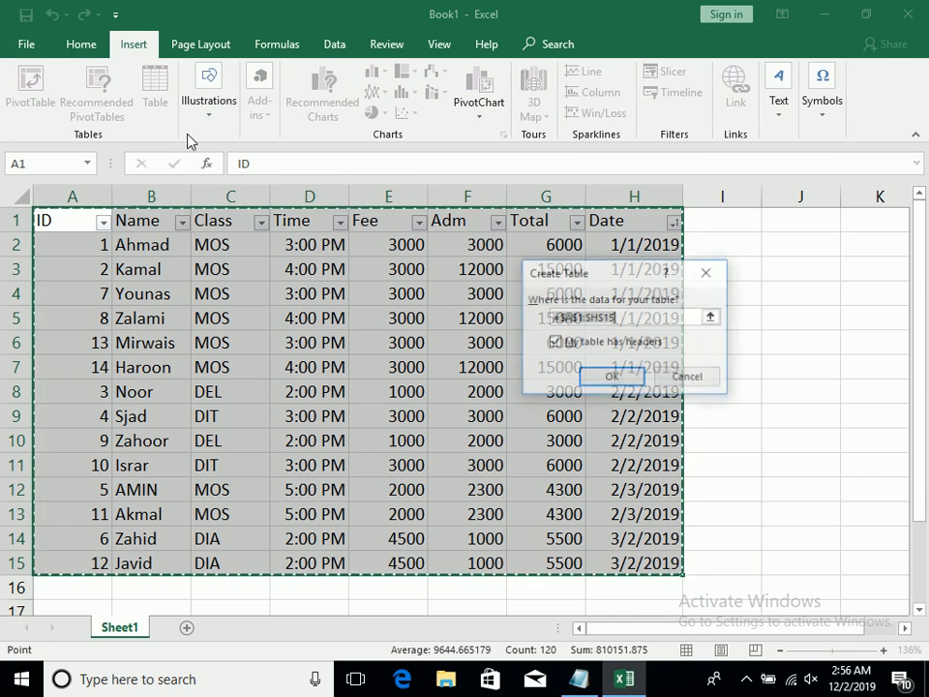
click(637, 369)
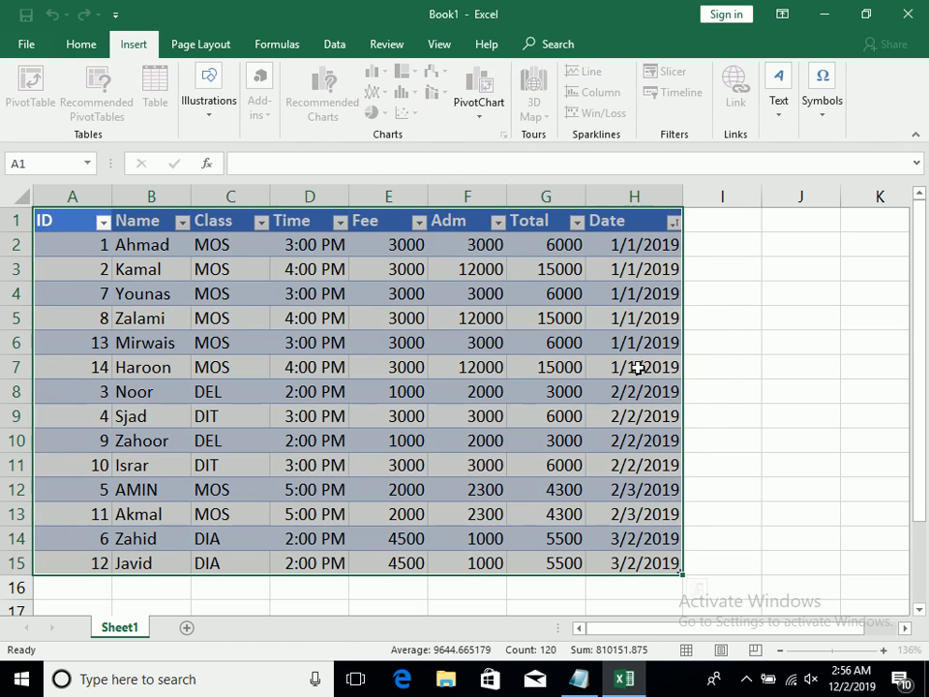
Insert a slicer for the table's Class column
click(133, 43)
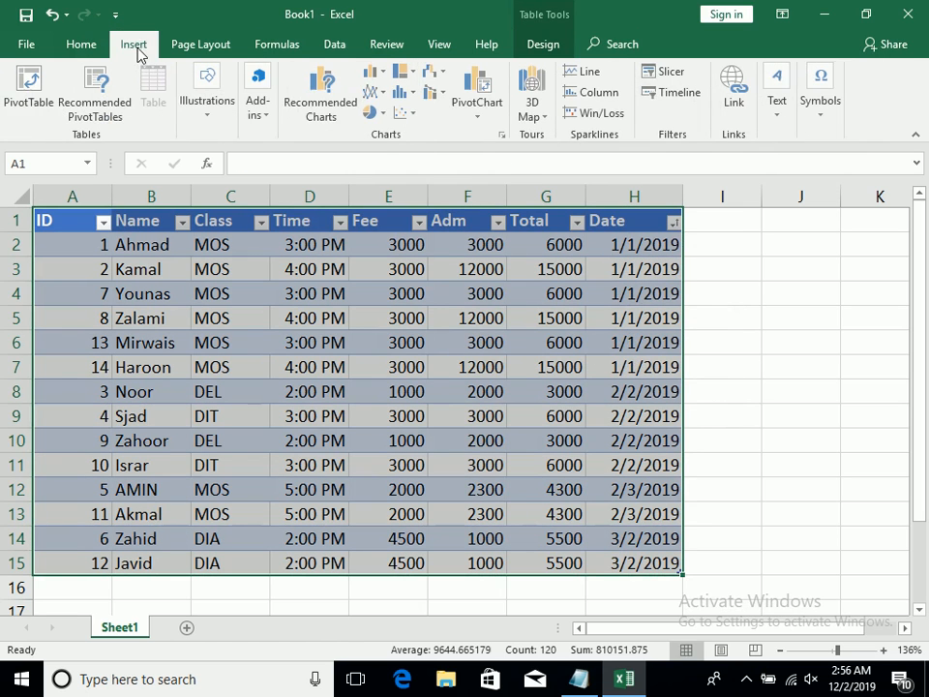
click(670, 78)
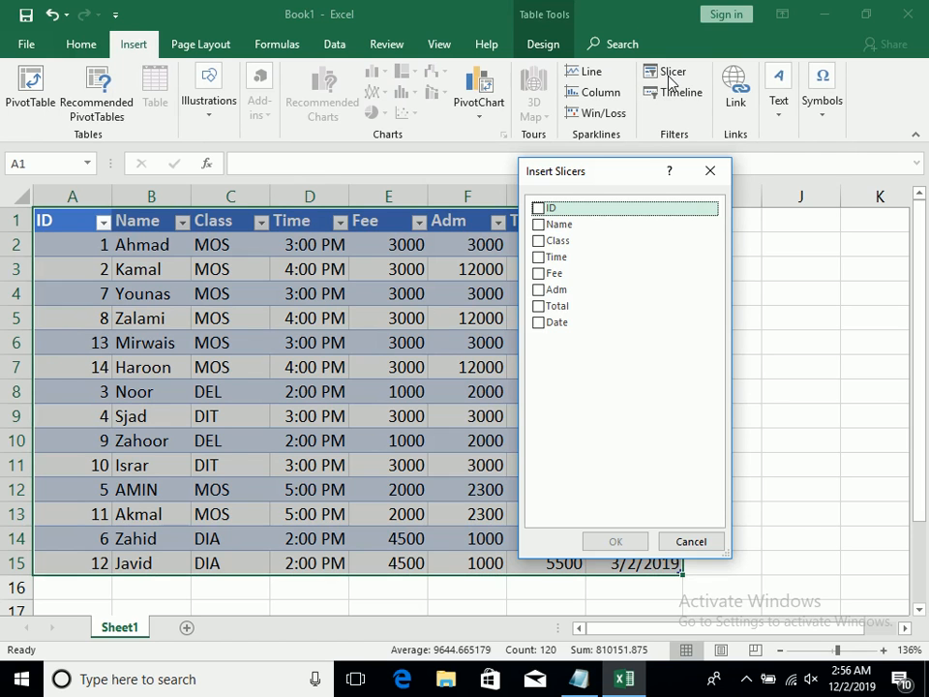
click(540, 241)
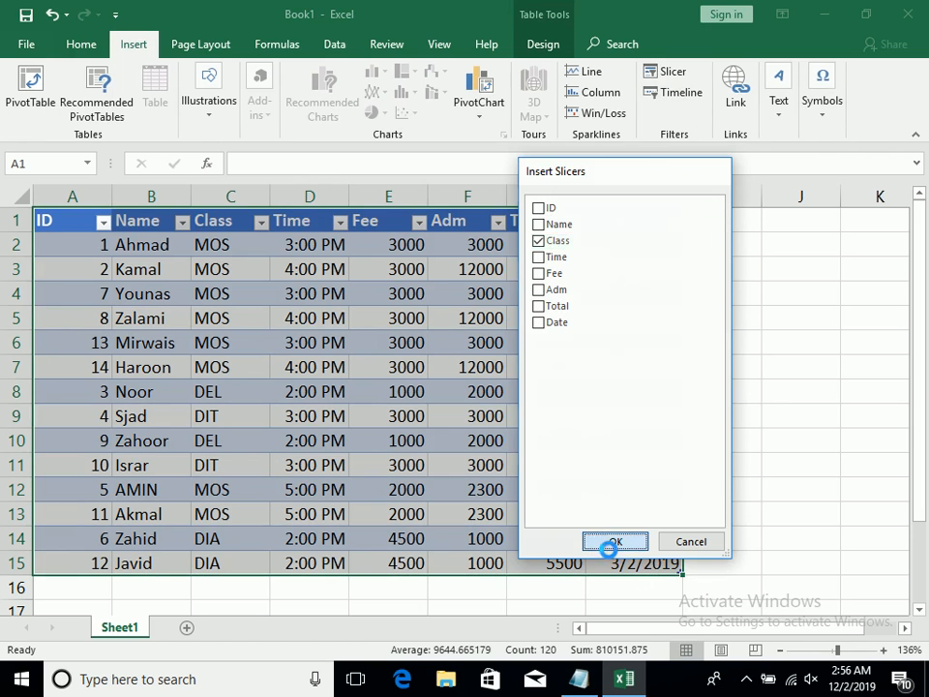
click(610, 543)
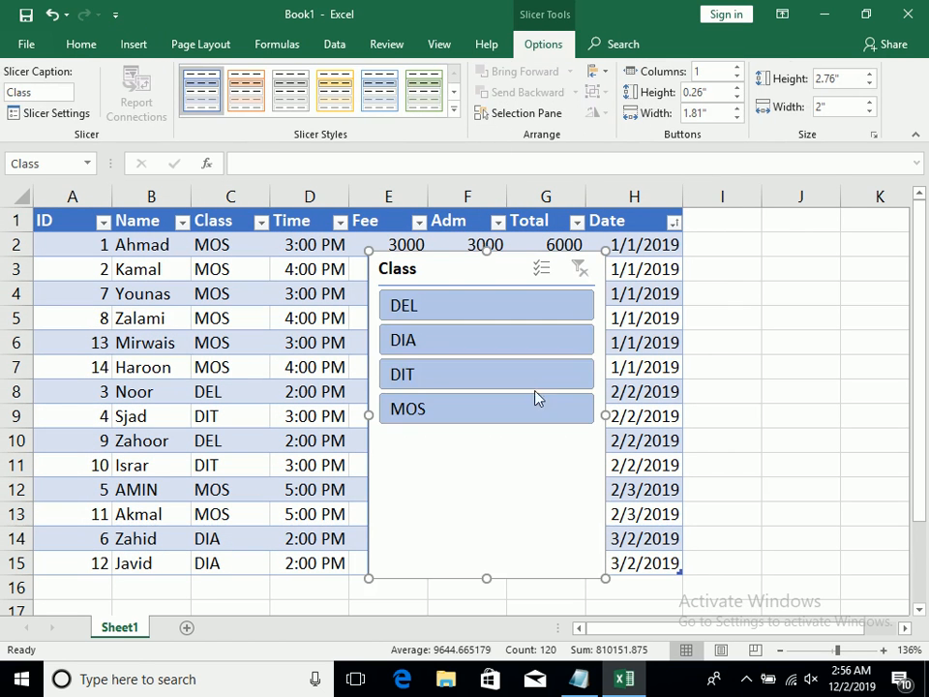
Filter the table by DEL, DIA, DIT and MOS in turn with the Class slicer, clear the filter and delete the slicer
click(514, 313)
click(505, 342)
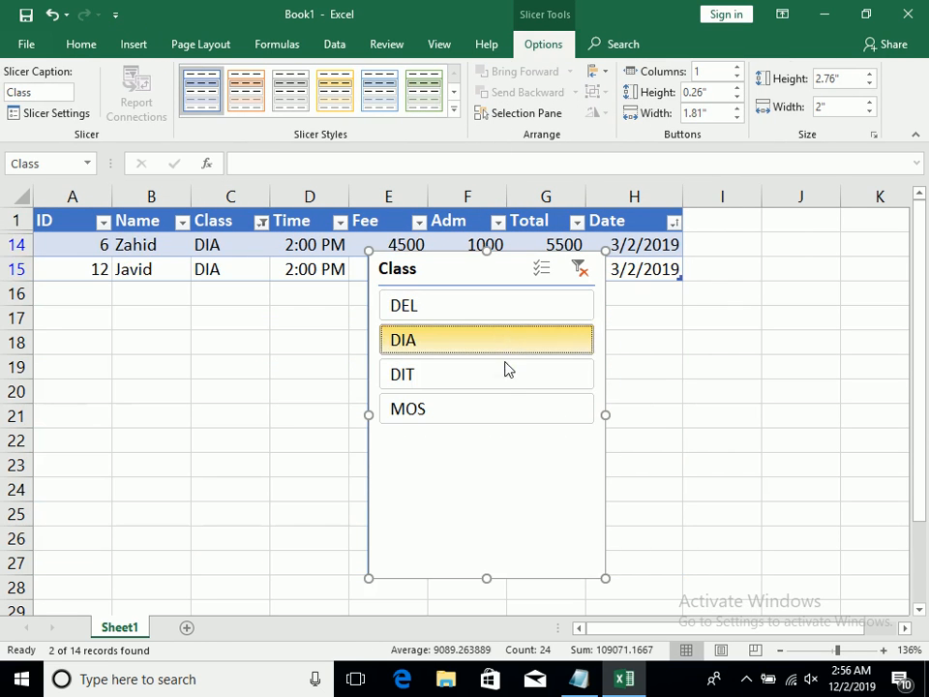
click(505, 376)
click(503, 408)
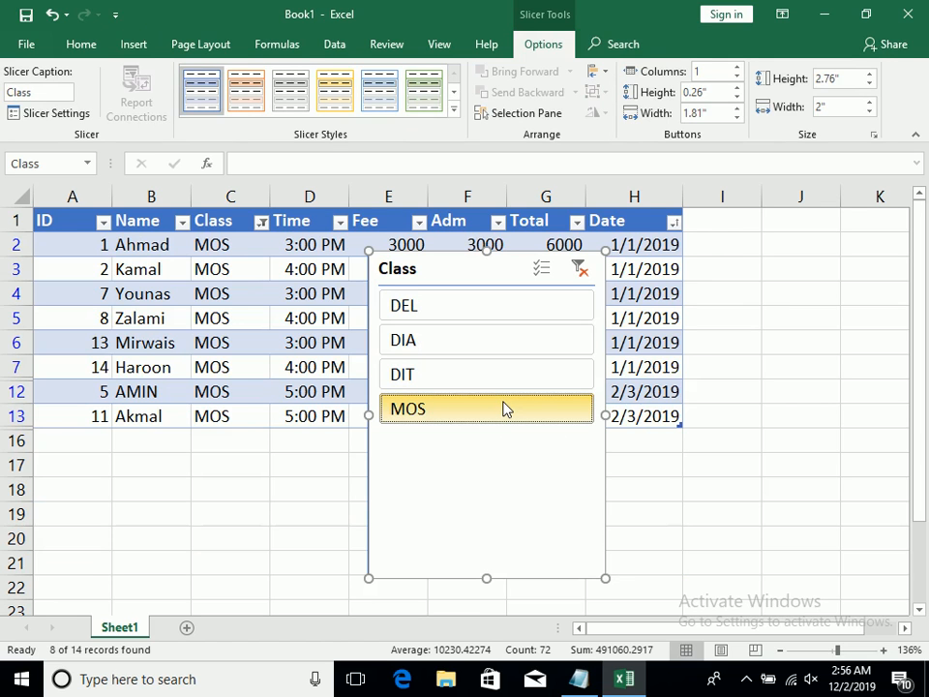
click(581, 269)
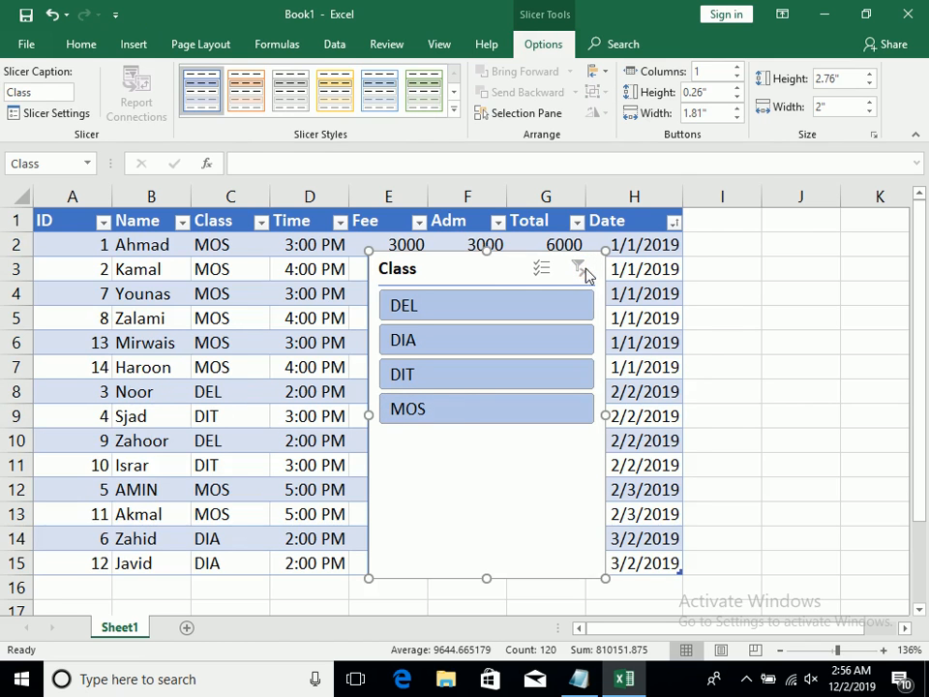
key(Delete)
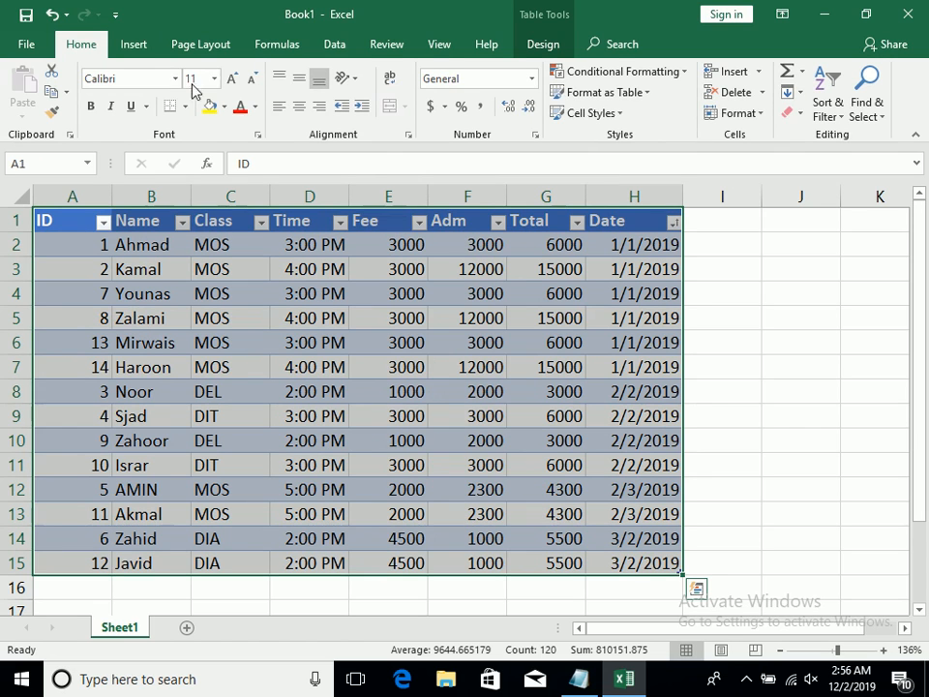
click(132, 43)
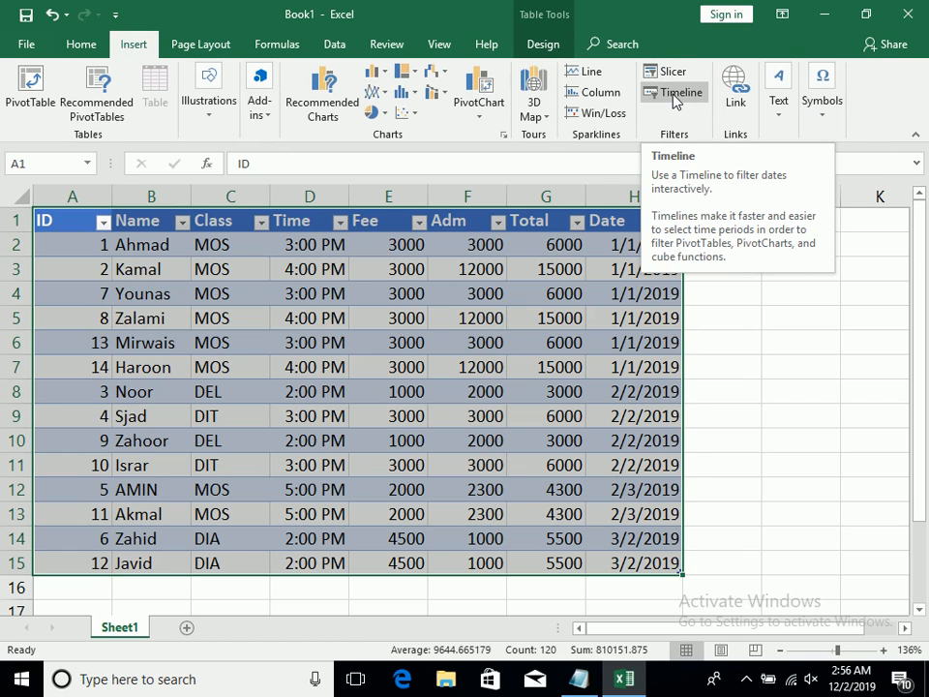
click(674, 97)
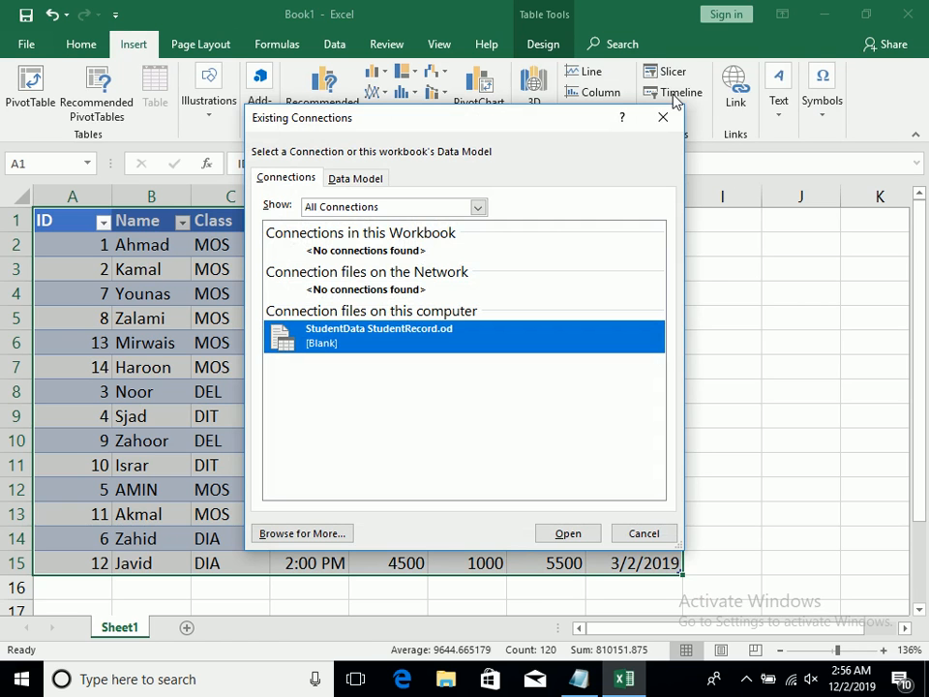
click(663, 117)
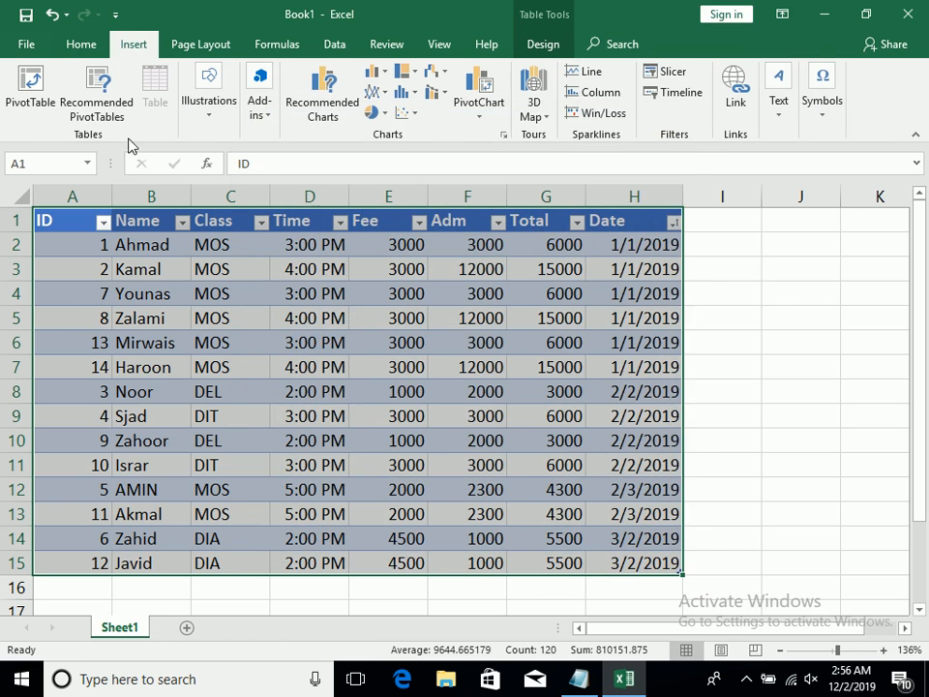
Create a PivotTable from Table1 on a new worksheet, with Class and Date as rows and Fee, Adm and Total as values
click(31, 86)
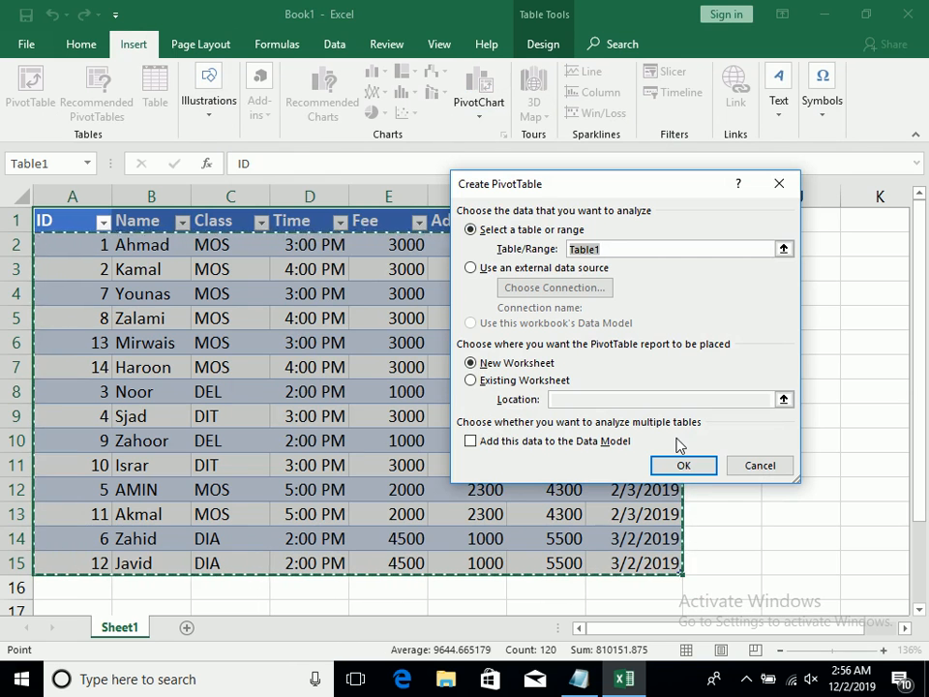
click(681, 465)
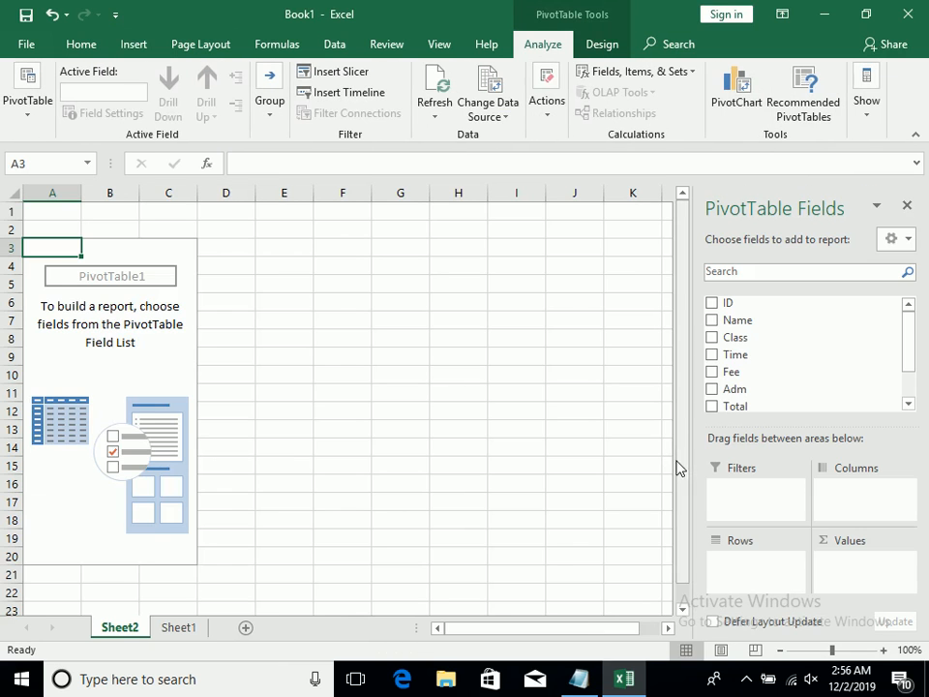
click(711, 337)
click(711, 372)
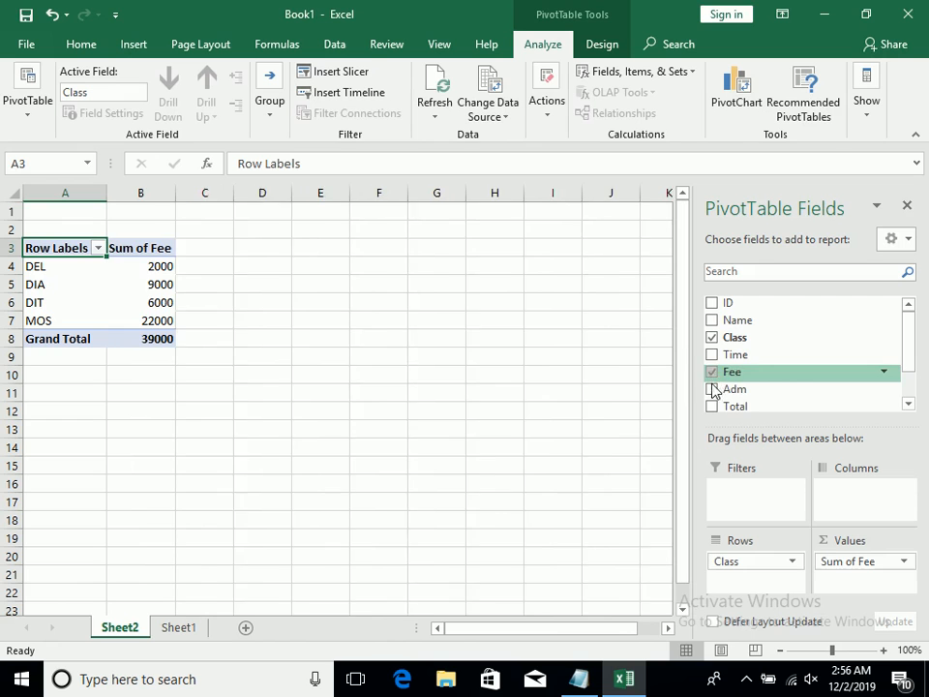
click(711, 389)
click(712, 406)
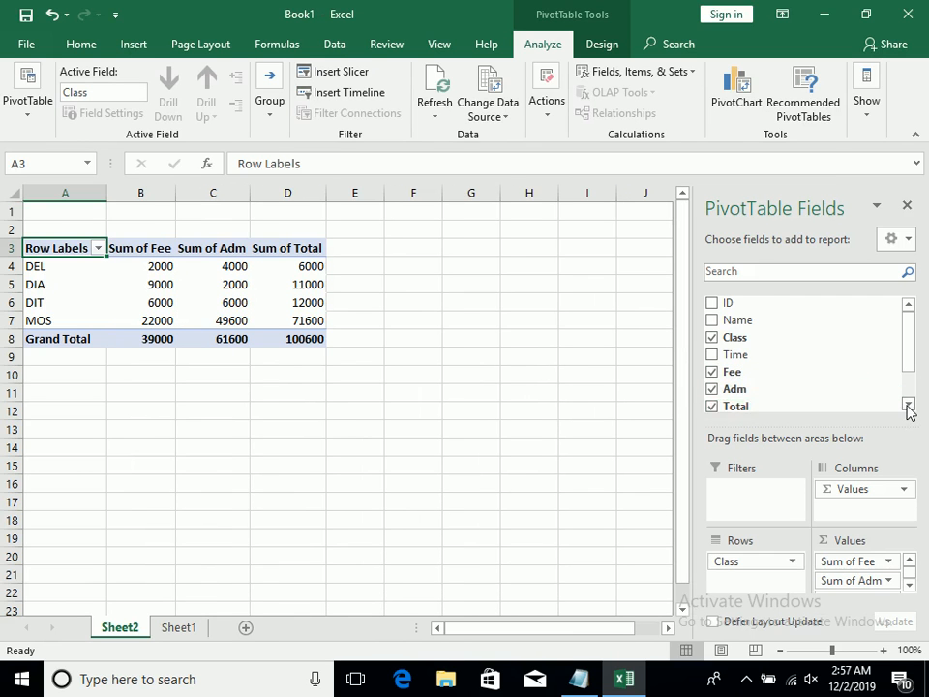
click(909, 404)
click(714, 381)
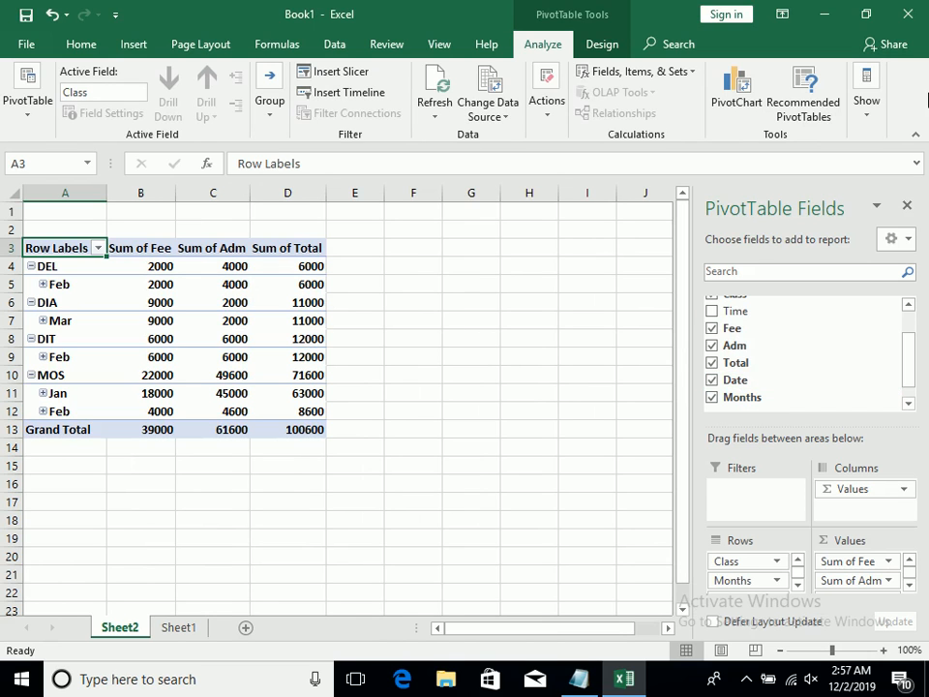
click(908, 202)
Insert Date and Time timelines for the PivotTable and arrange the Date timeline above the Time timeline, beside the data
click(200, 278)
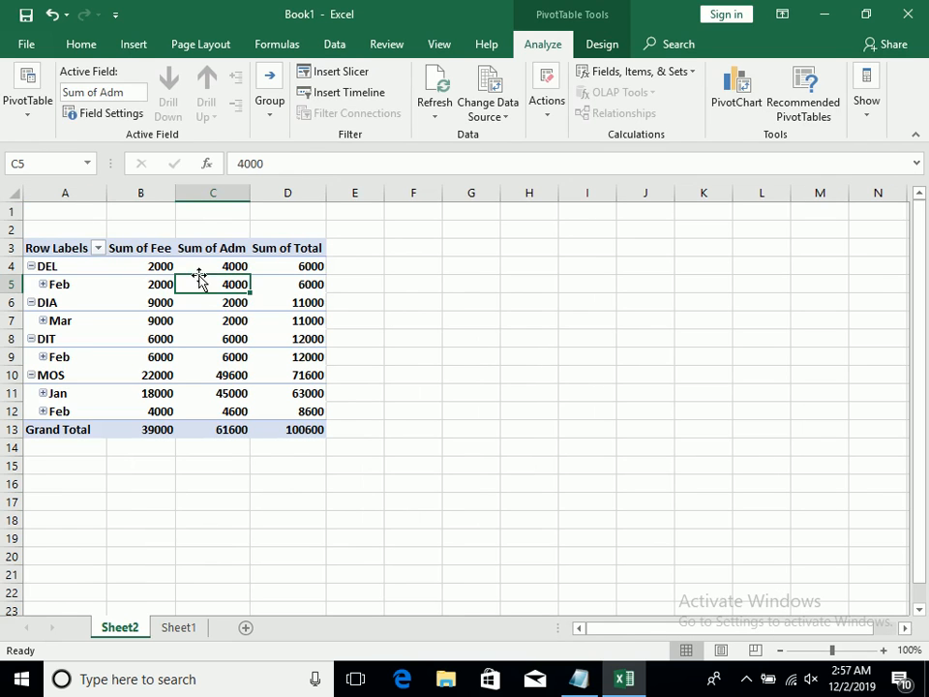
click(135, 45)
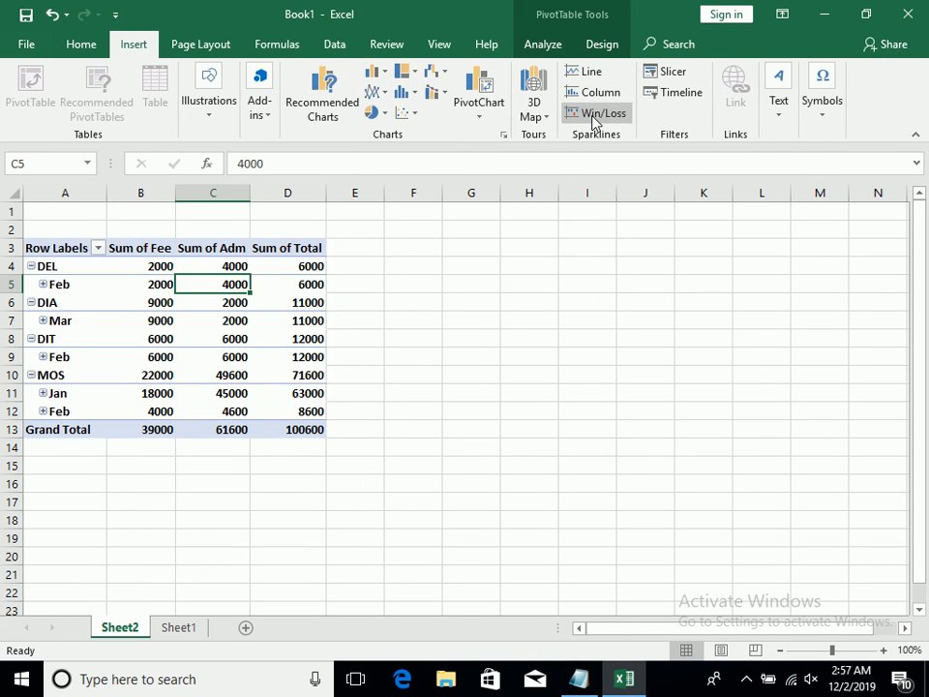
click(695, 97)
click(540, 298)
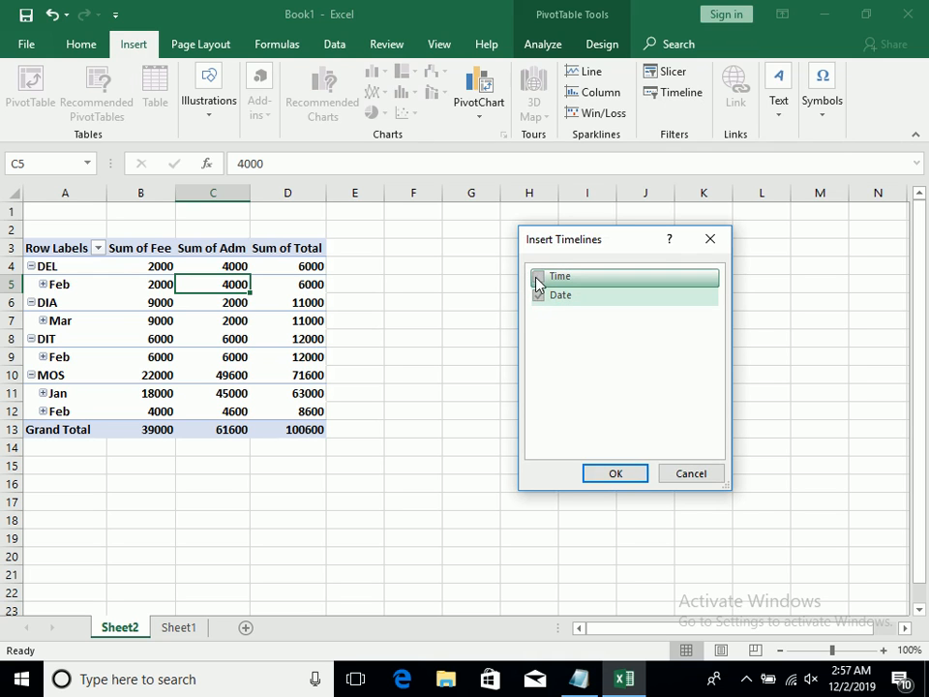
click(537, 280)
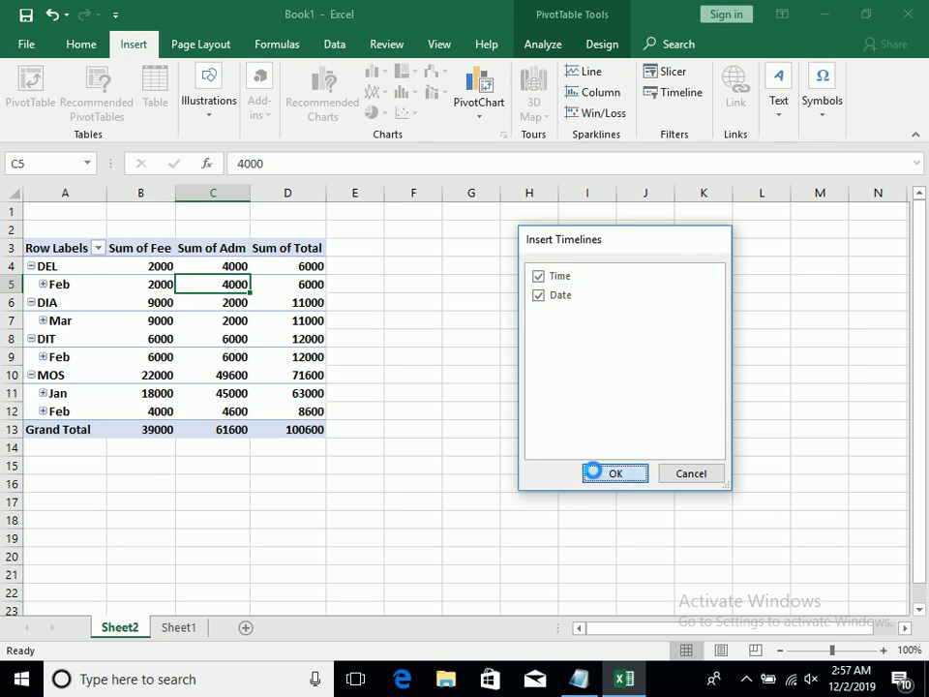
click(596, 474)
drag(448, 398, 545, 203)
drag(394, 338, 483, 419)
Filter the PivotTable to January 2019 with the Date timeline and expand the Jan row under MOS
drag(603, 319, 477, 319)
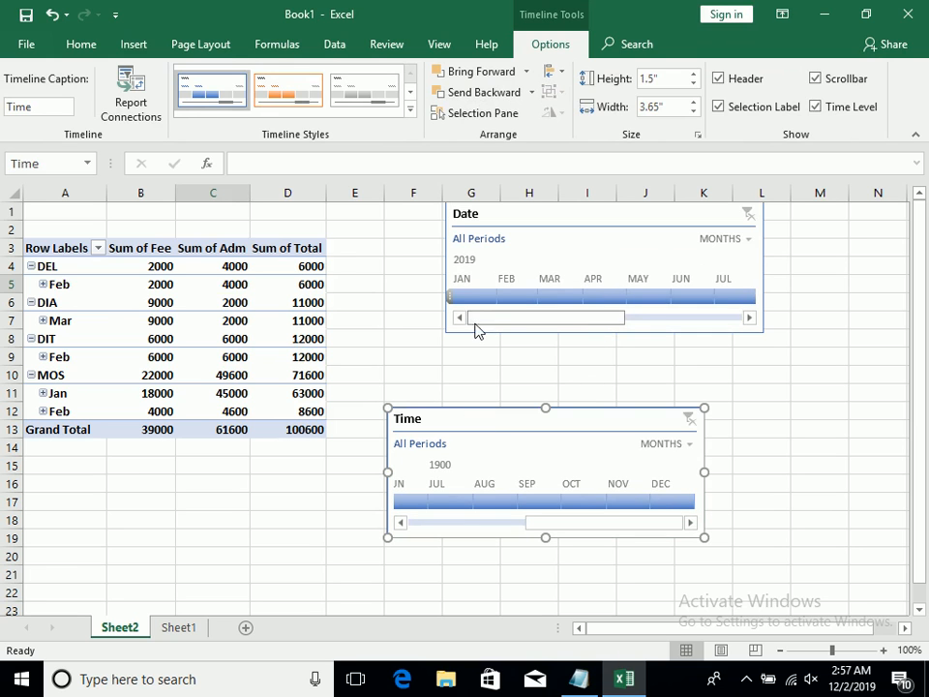
click(469, 296)
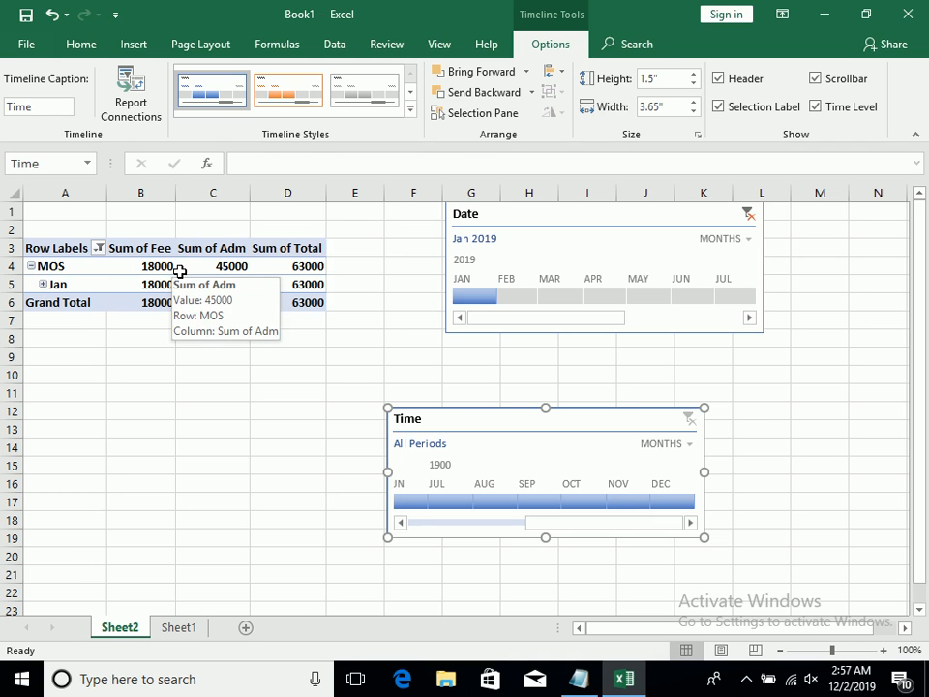
click(43, 285)
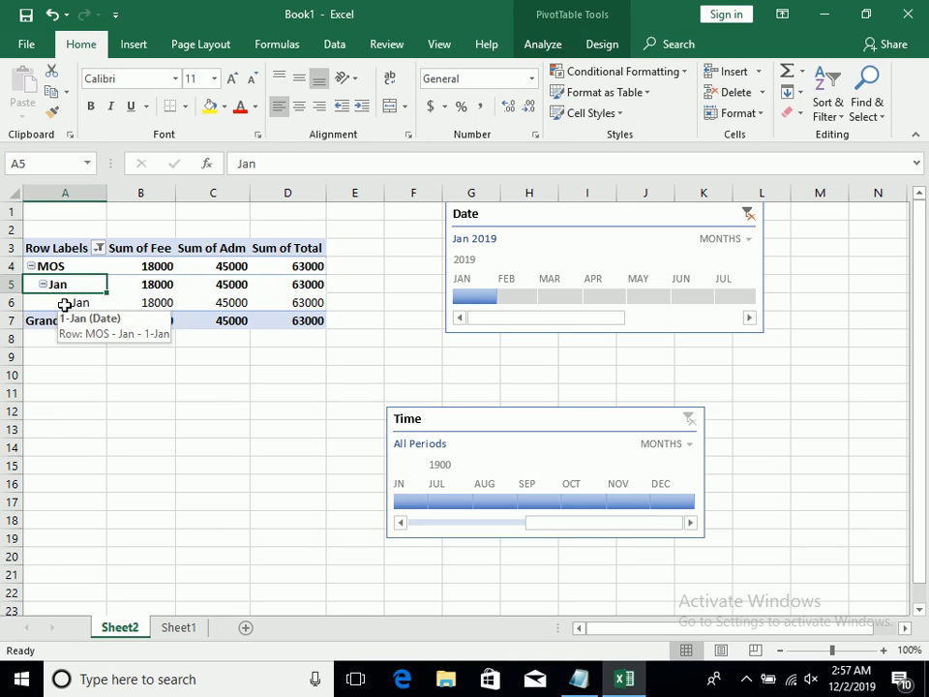
Set the Date timeline to February 2019, expand the Feb rows to daily dates, and try March and April 2019
click(516, 298)
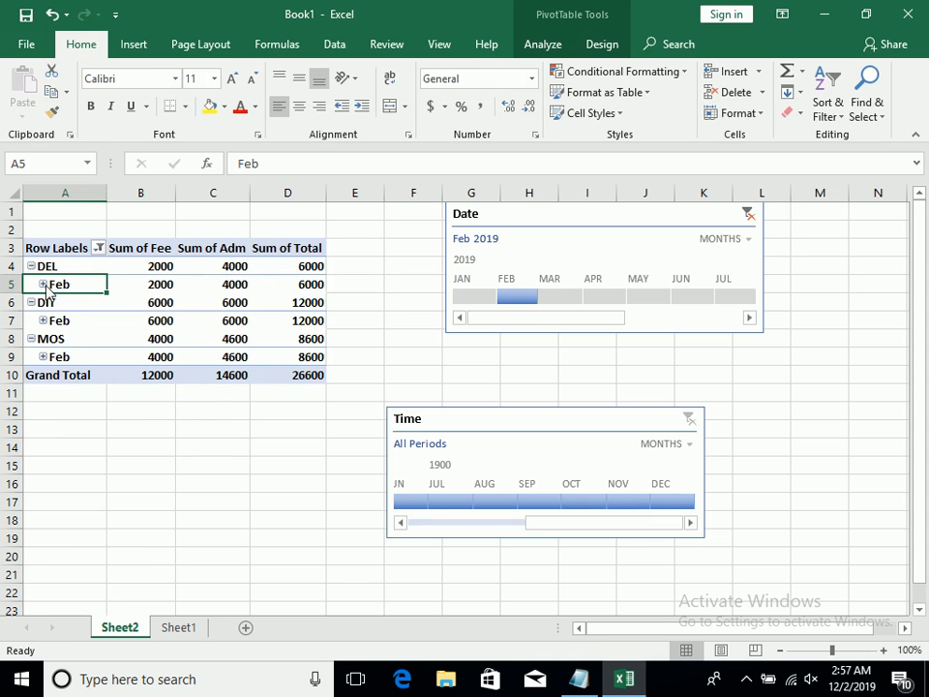
click(44, 284)
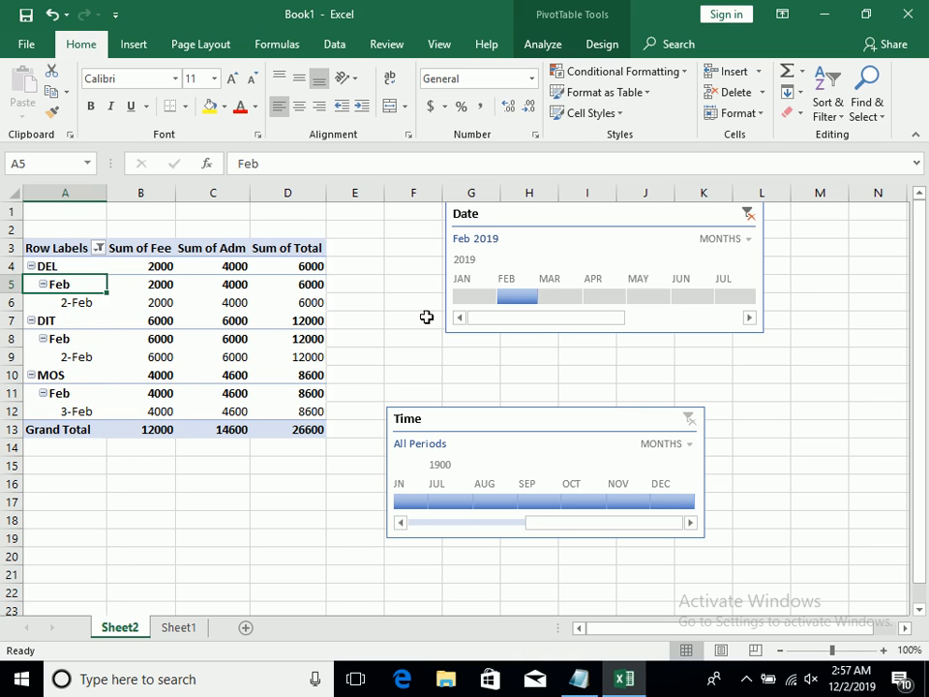
click(569, 298)
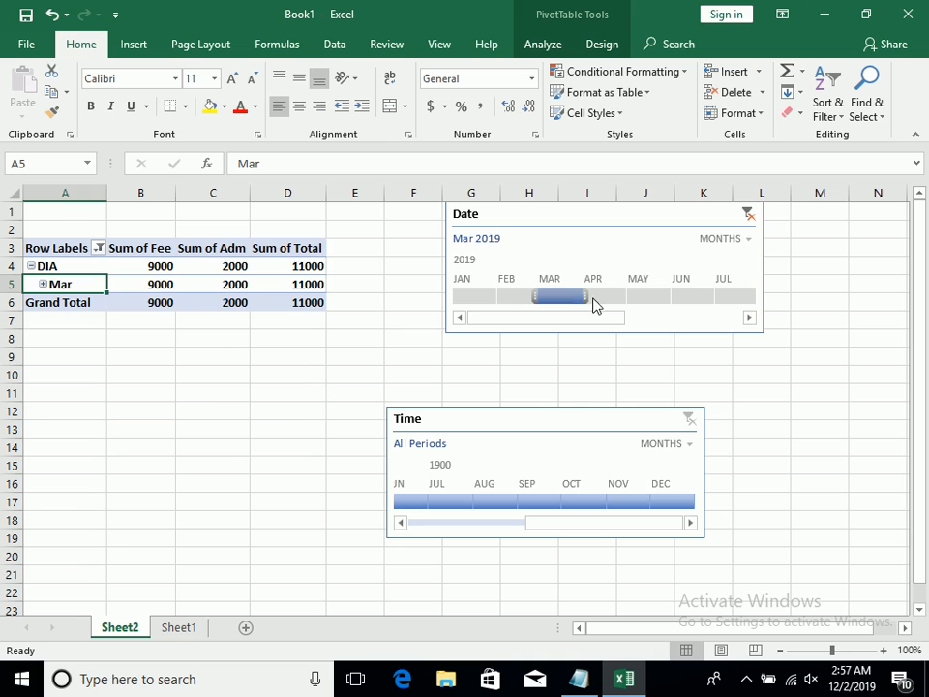
click(608, 301)
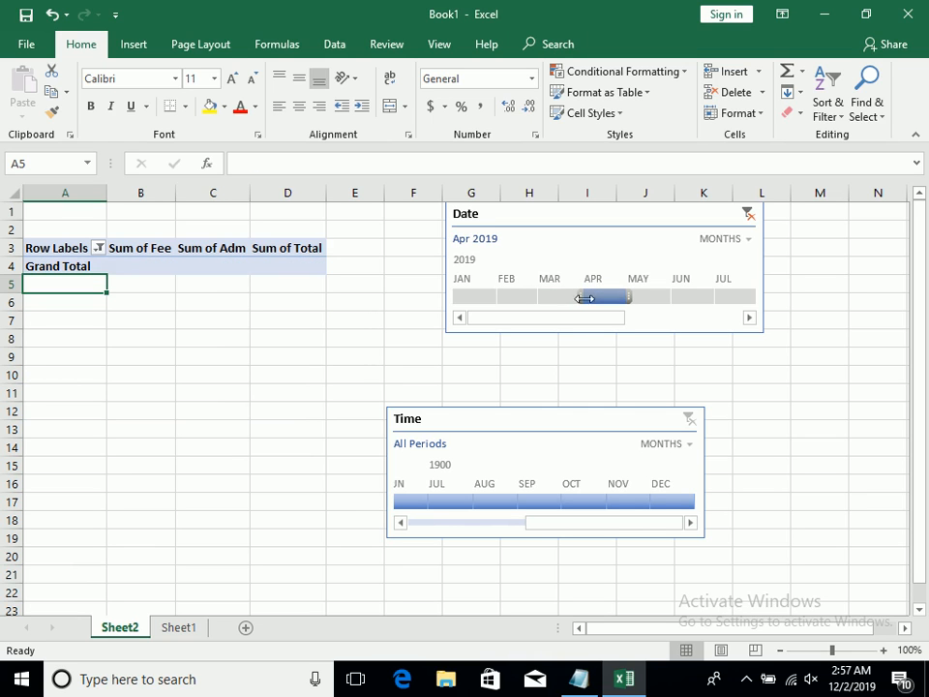
Set the Date timeline back to January 2019 and collapse the Jan row under MOS
click(509, 298)
click(481, 303)
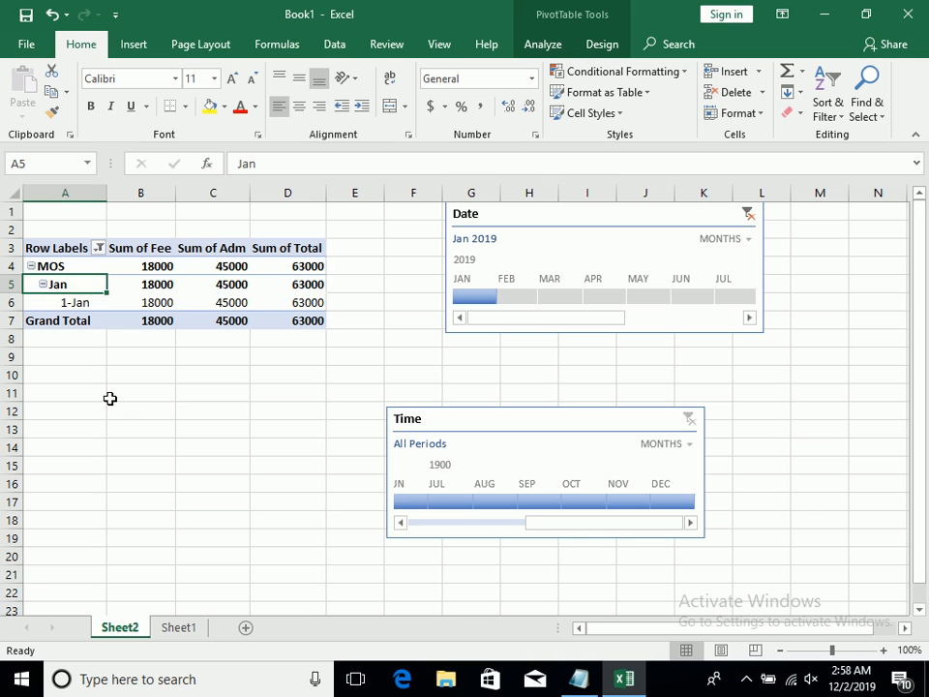
click(43, 285)
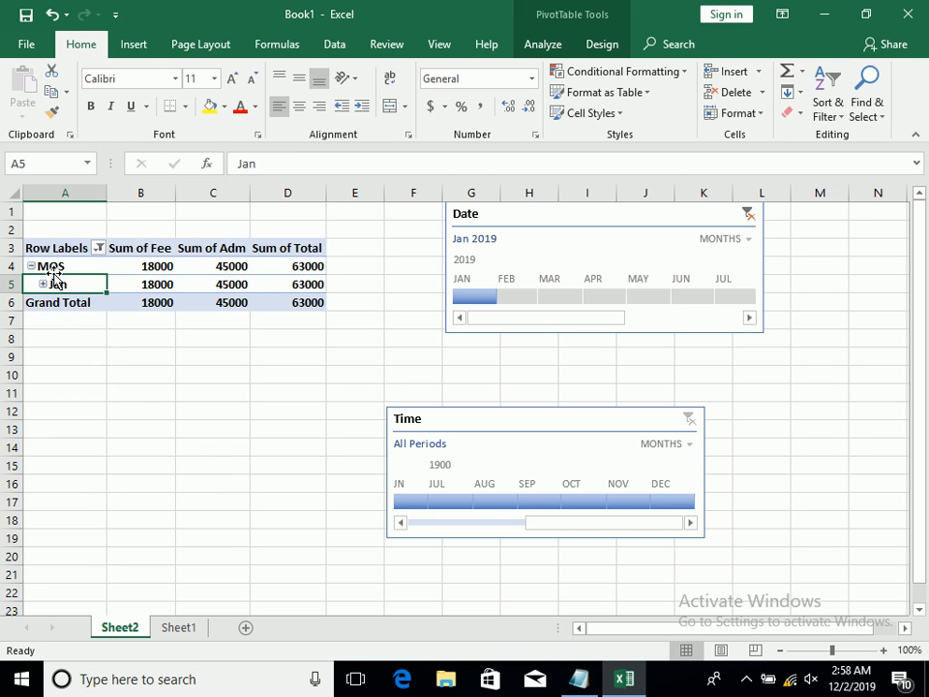
Return to Sheet1 and select the empty cell A16 below the student table
click(179, 627)
click(91, 584)
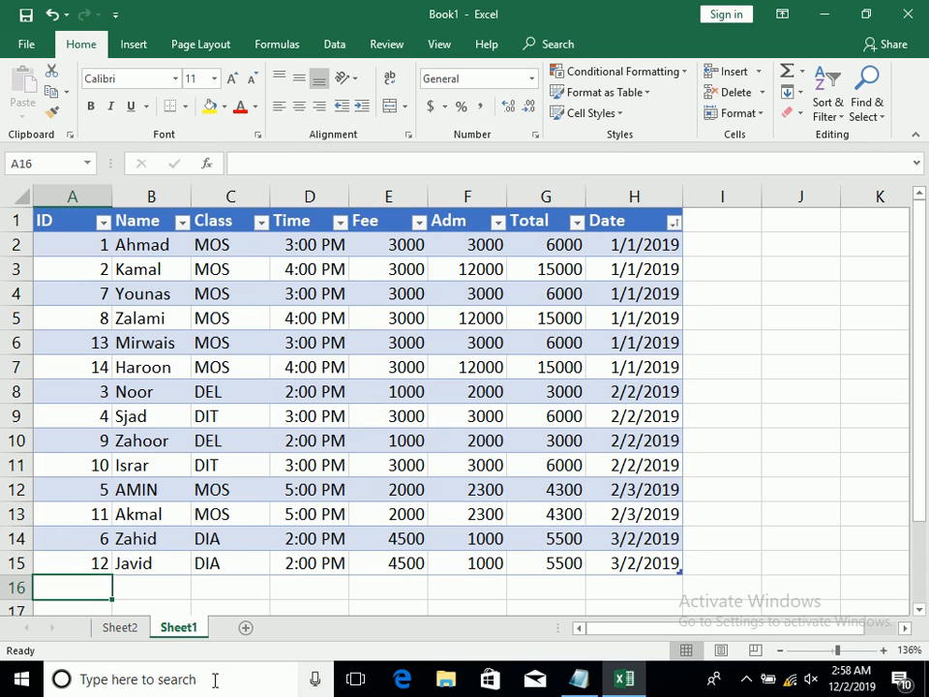
Review the MOS rows dated 1/1/2019 in the student table, and change the Class in C8 to MOS
drag(158, 264, 659, 267)
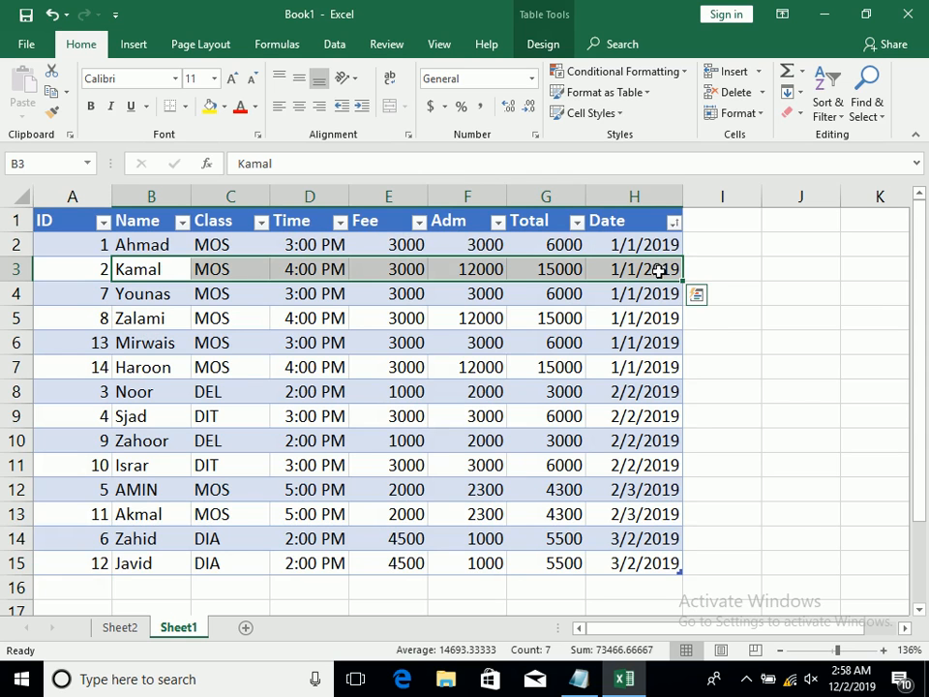
drag(286, 294, 474, 296)
drag(202, 319, 464, 319)
drag(232, 344, 688, 355)
click(638, 368)
click(223, 396)
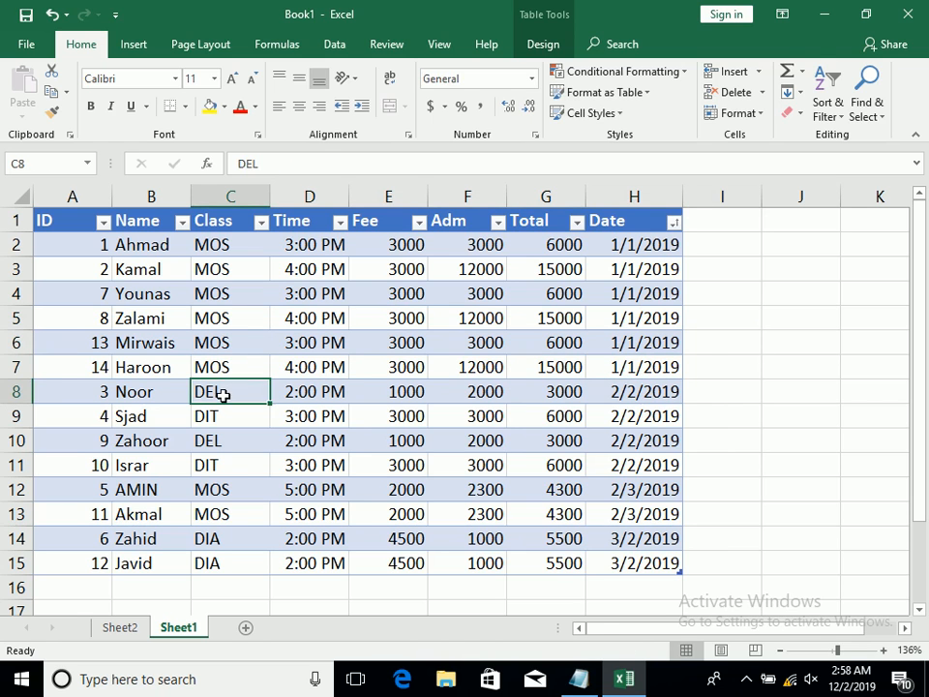
text(m)
key(Return)
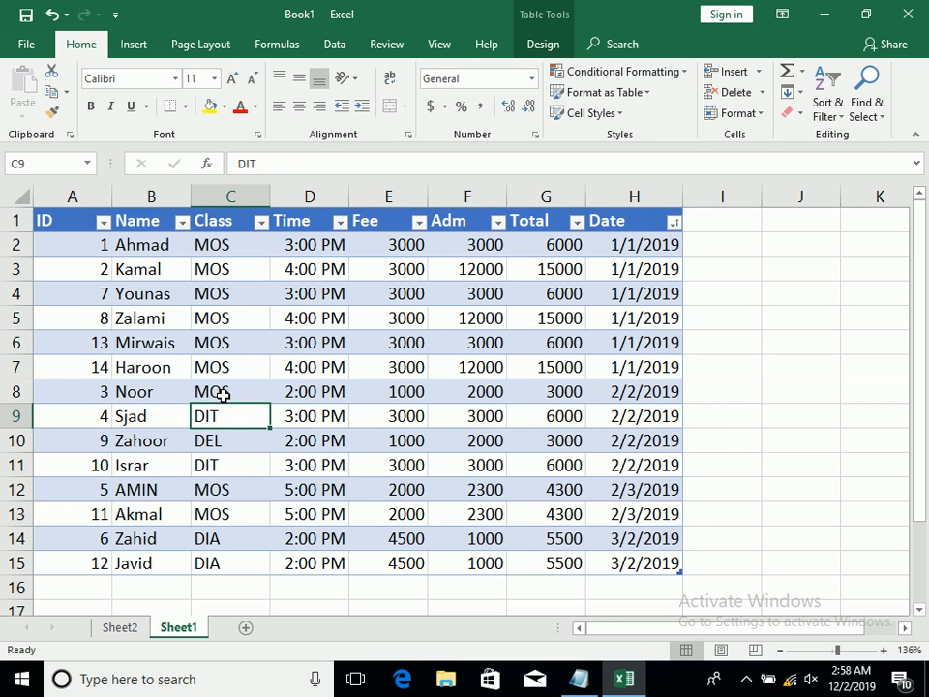
click(648, 387)
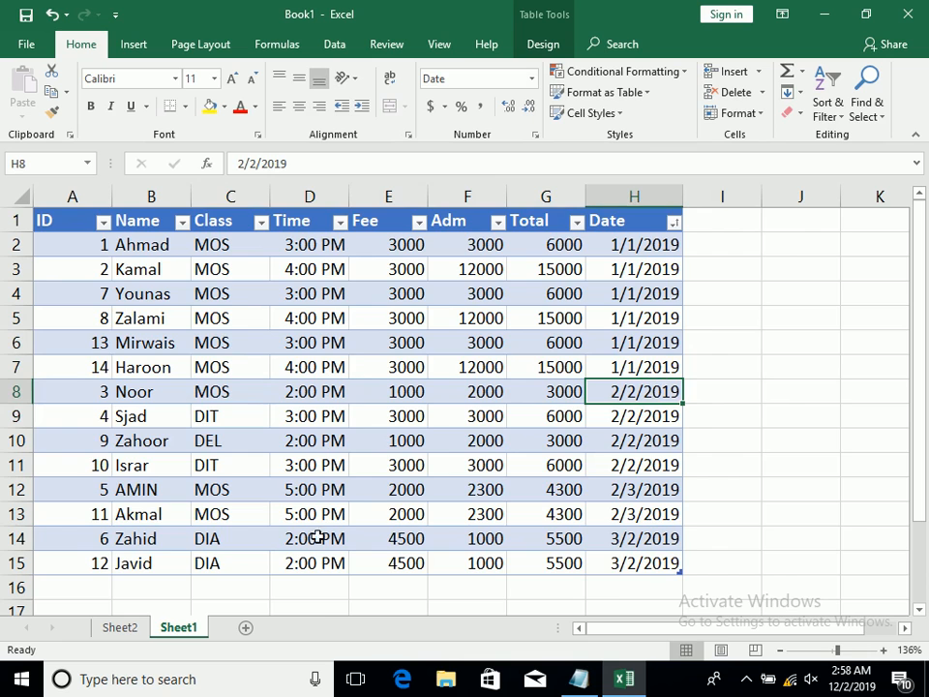
Refresh the PivotTable on Sheet2 to pick up the changed source data
click(135, 629)
drag(291, 300, 73, 248)
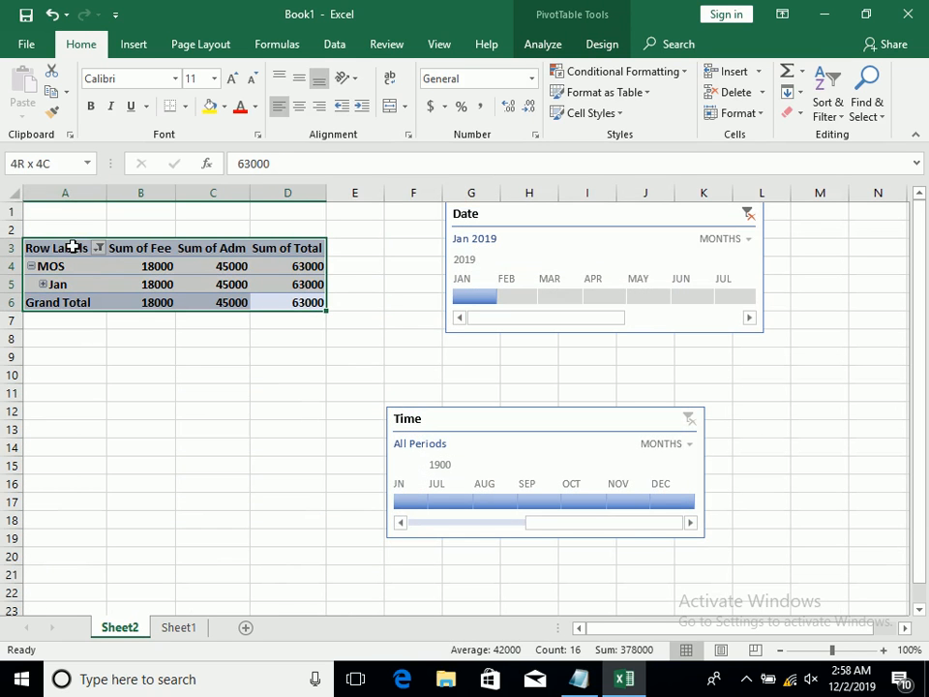
click(539, 43)
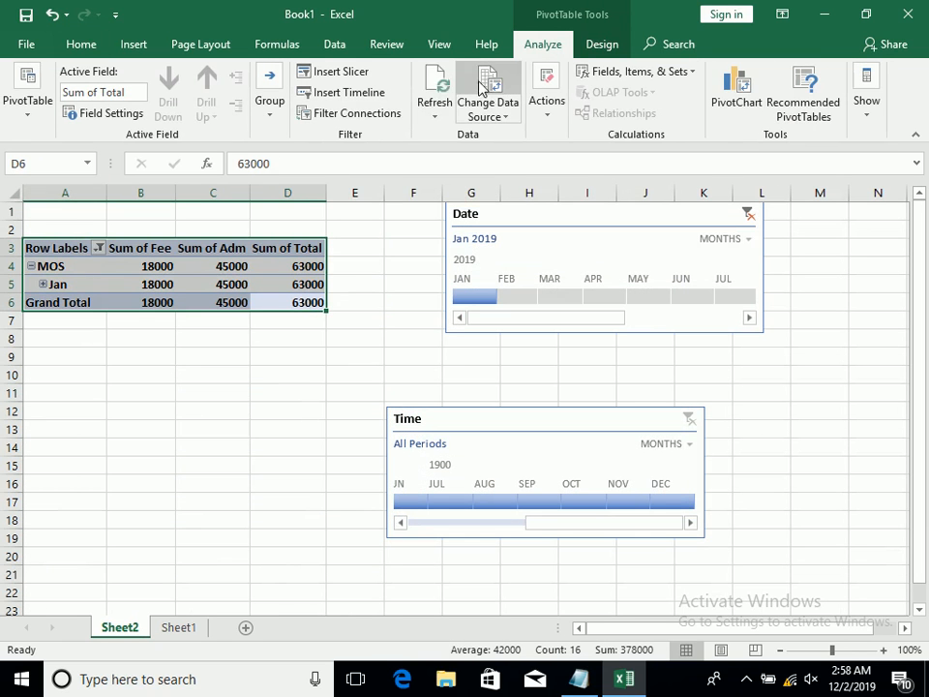
click(434, 118)
click(452, 159)
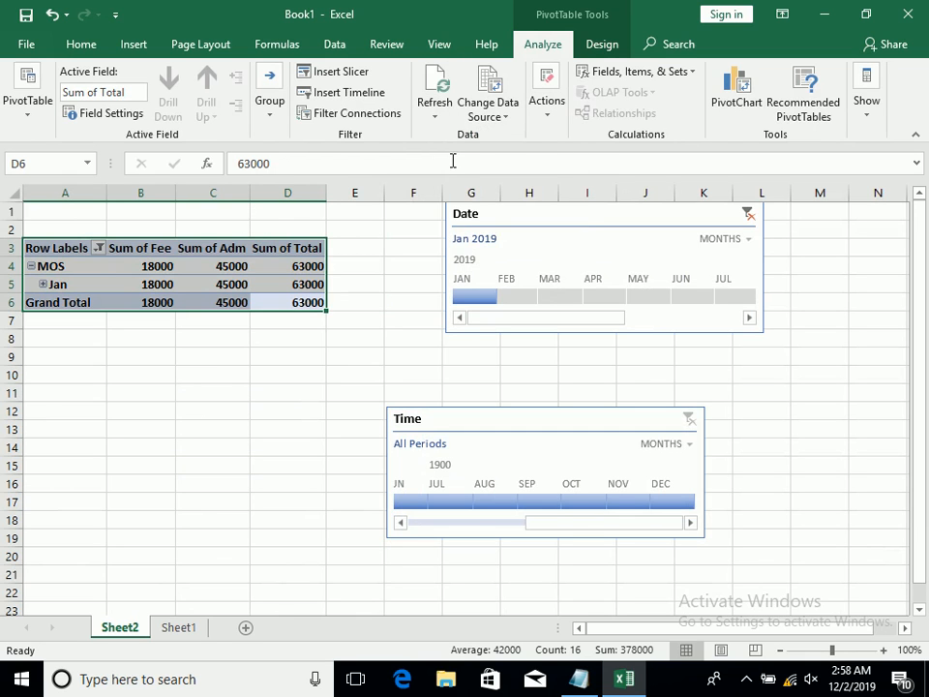
Clear the Date timeline filter and collapse the Feb rows in the PivotTable
click(750, 213)
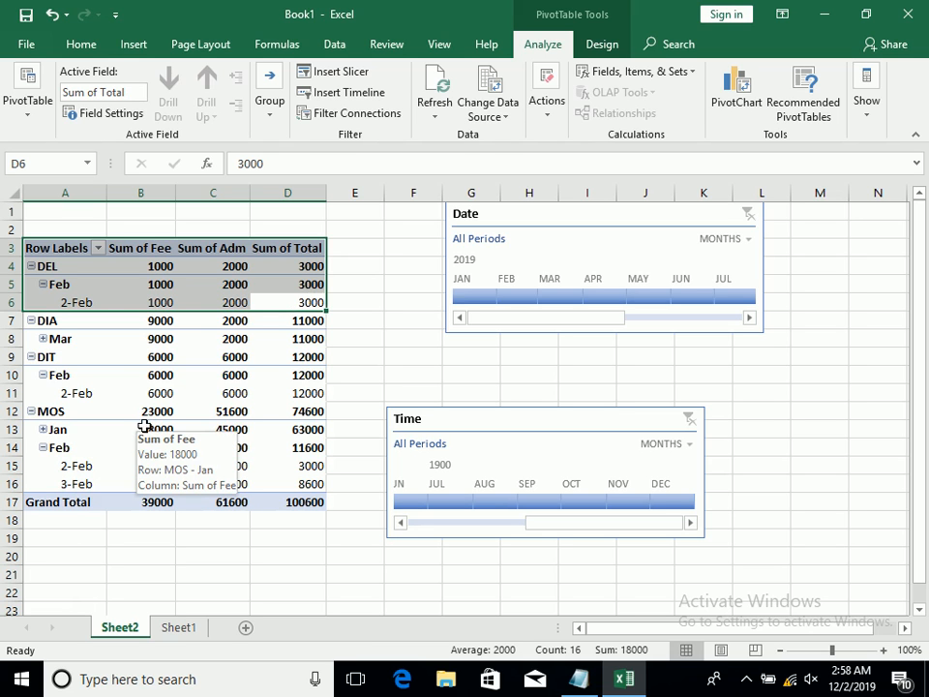
click(43, 448)
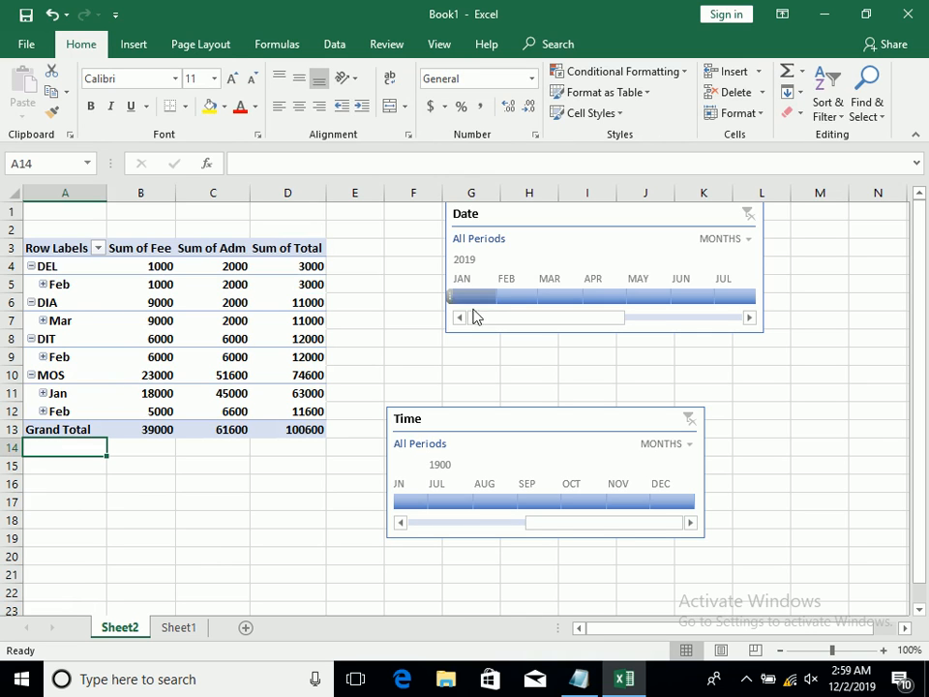
Filter the PivotTable with the Date timeline to February 2019, January 2019, and February 2019 again for comparison
click(508, 300)
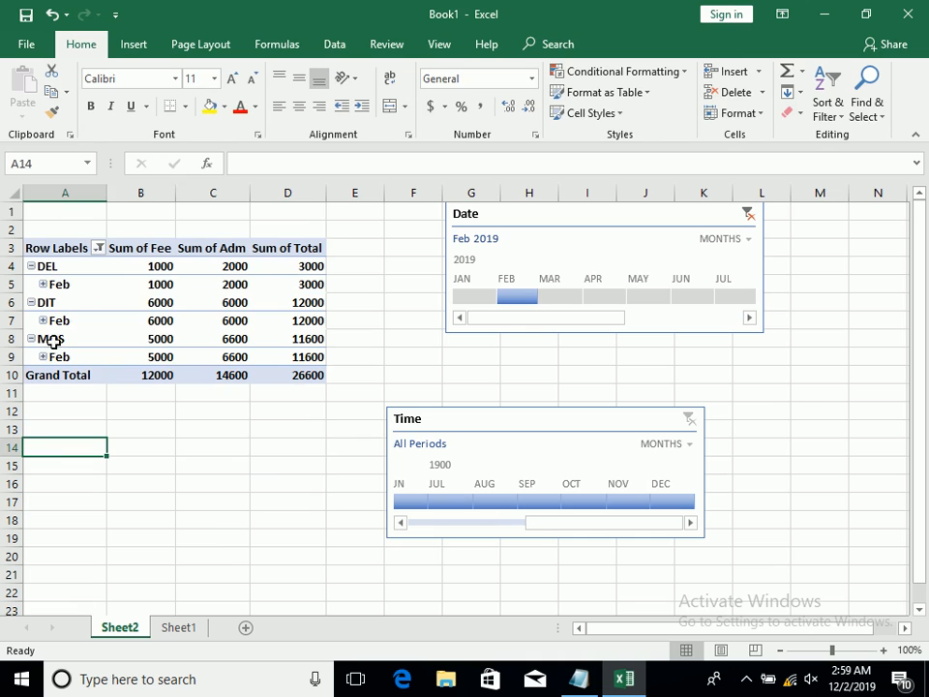
click(469, 295)
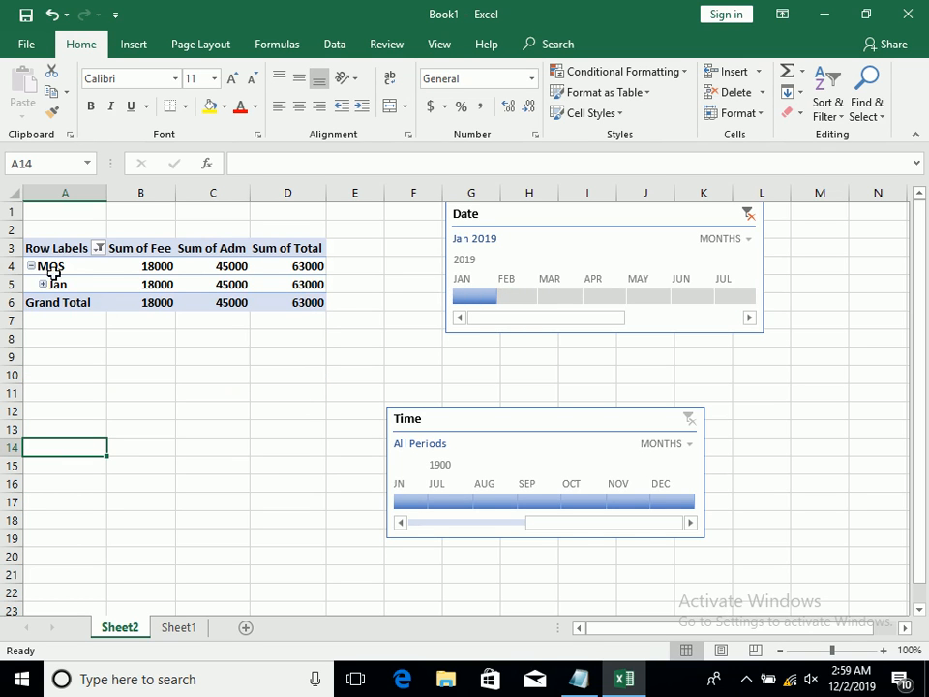
click(505, 301)
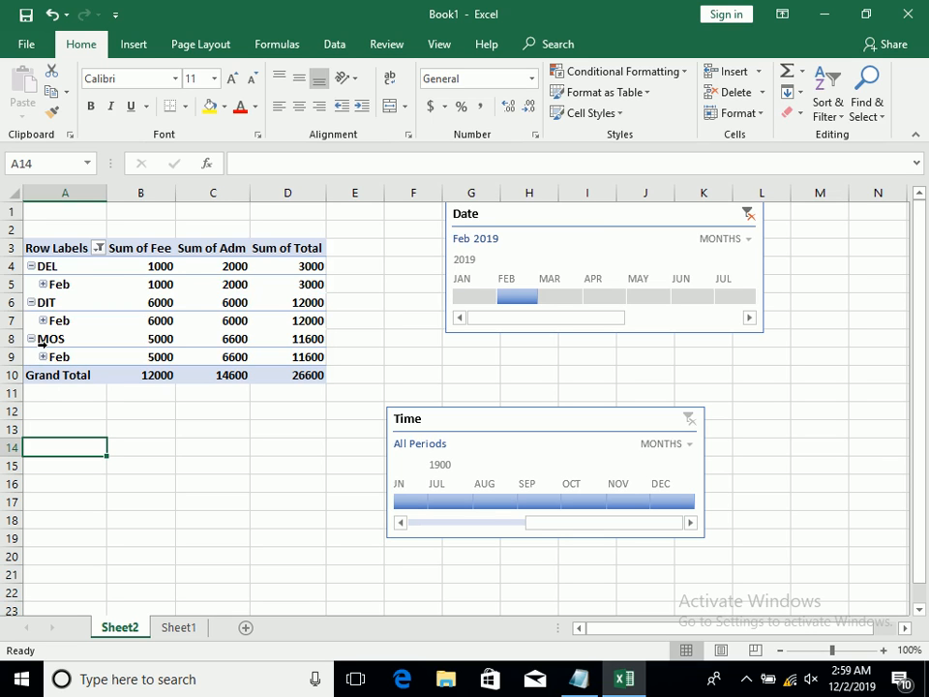
Clear the Date timeline filter and delete the Date timeline
click(749, 215)
click(673, 225)
key(Delete)
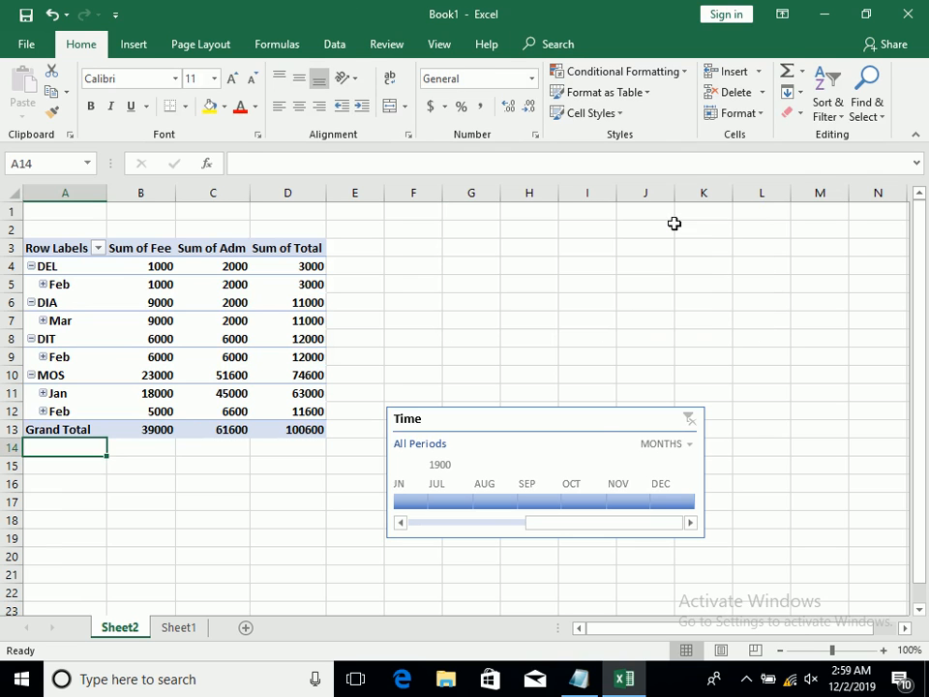
Move the Time timeline up beside the PivotTable and filter it to February 1900
drag(588, 420, 563, 237)
click(562, 237)
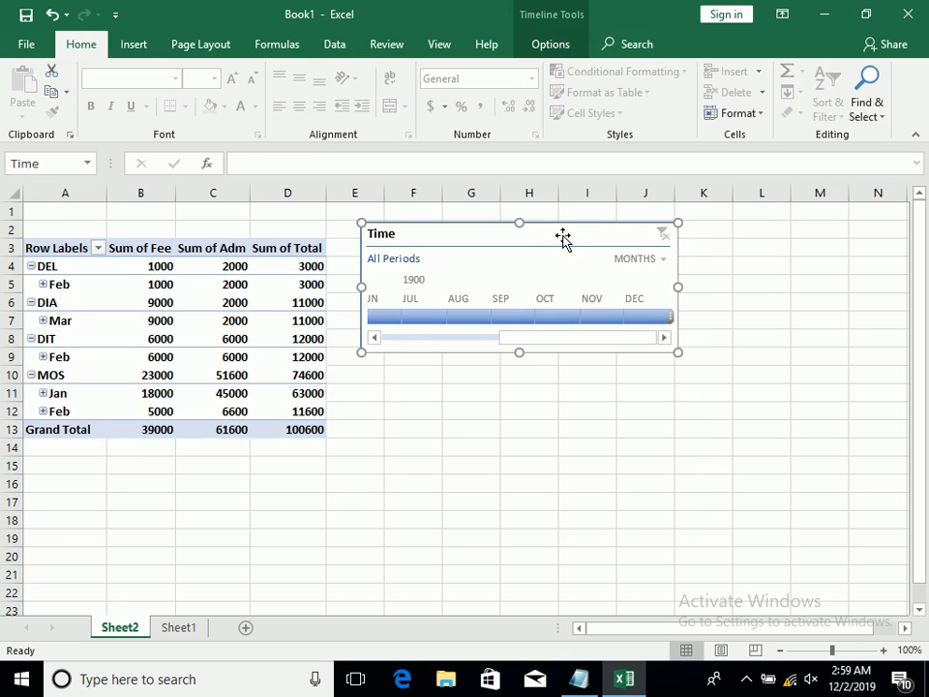
drag(544, 339, 430, 318)
click(380, 316)
Switch the Time timeline to quarters and to days, and try individual days from January 1 to January 4, 1900
click(631, 263)
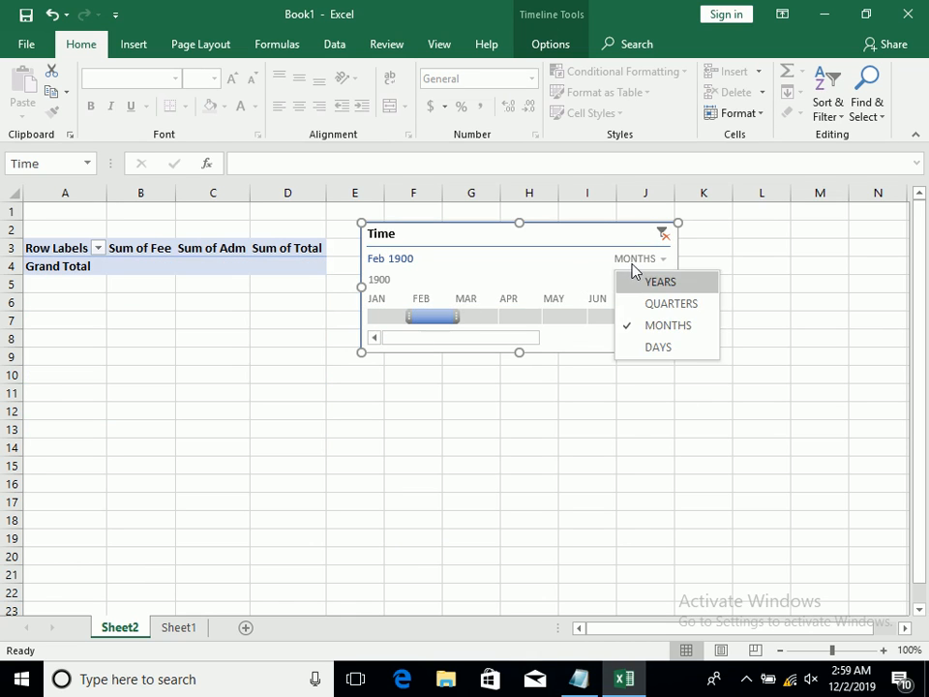
click(668, 304)
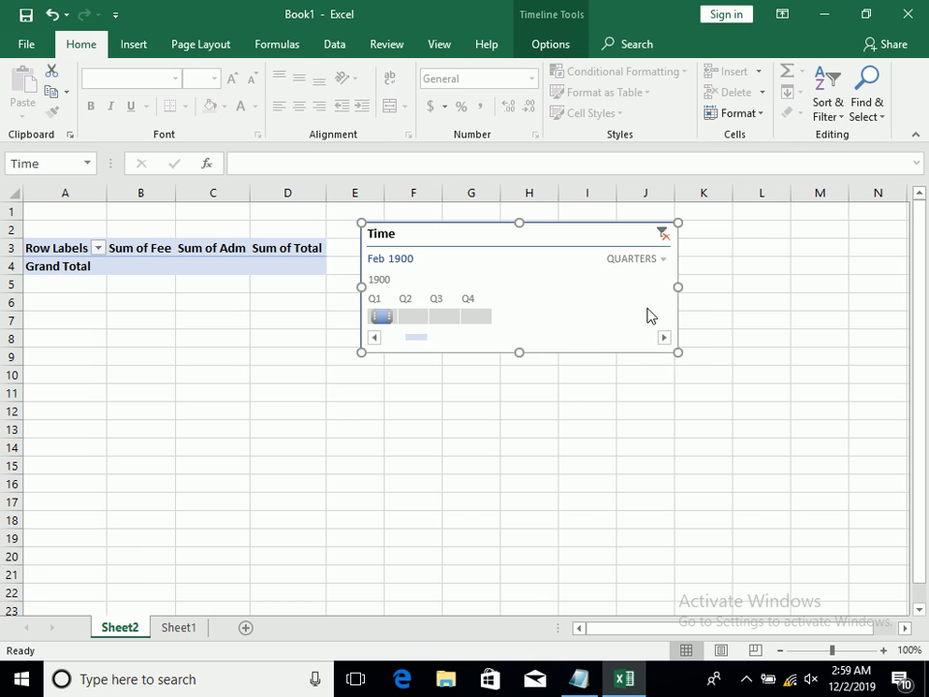
click(645, 266)
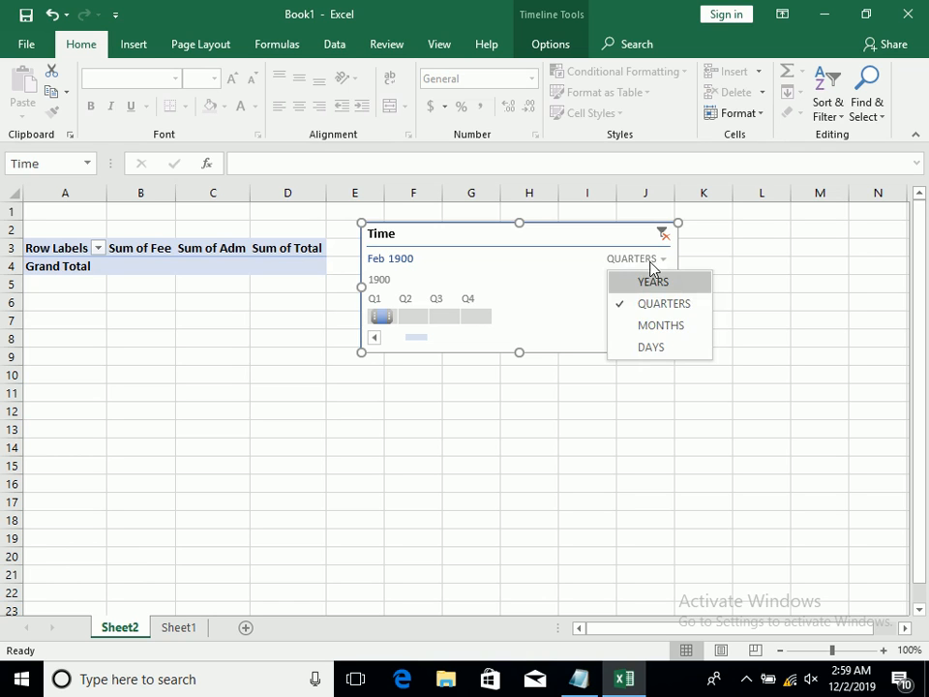
click(656, 350)
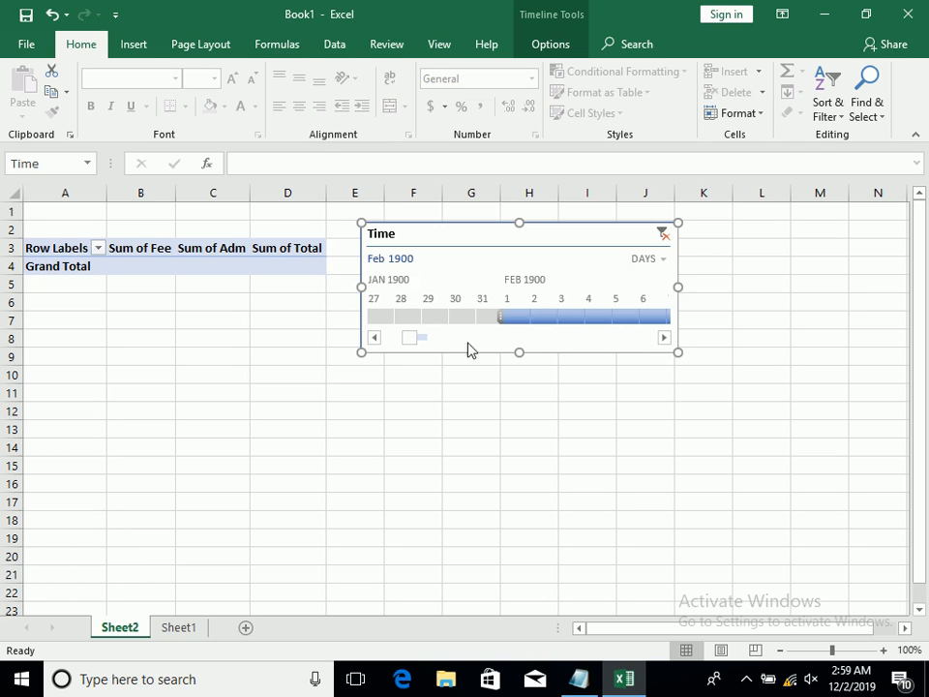
drag(409, 338, 368, 341)
click(383, 316)
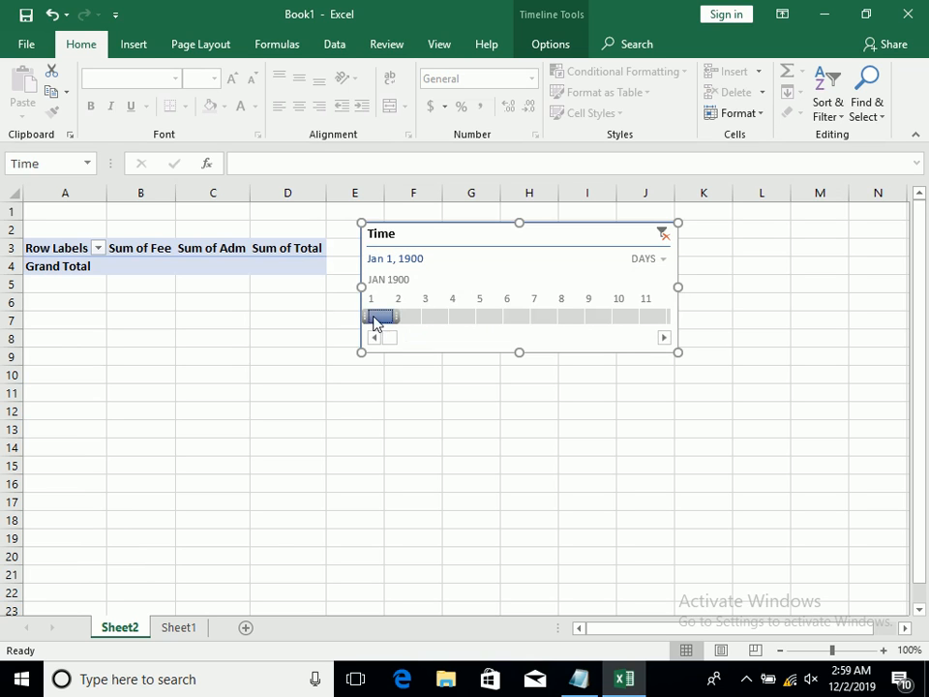
drag(415, 322, 504, 312)
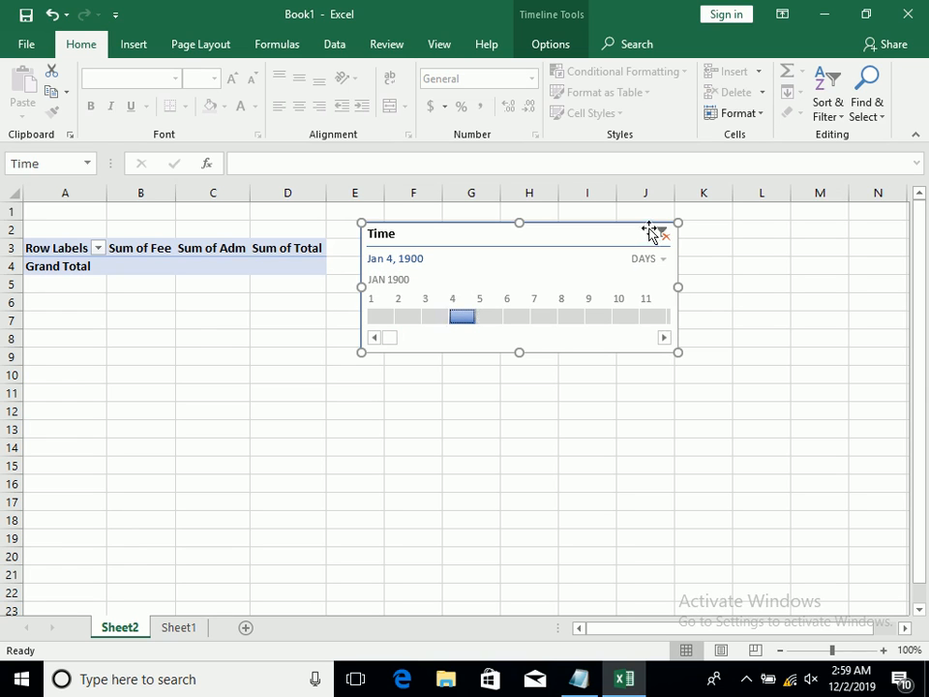
Set the Time timeline to years, and delete it after clearing its filter
click(660, 261)
click(667, 282)
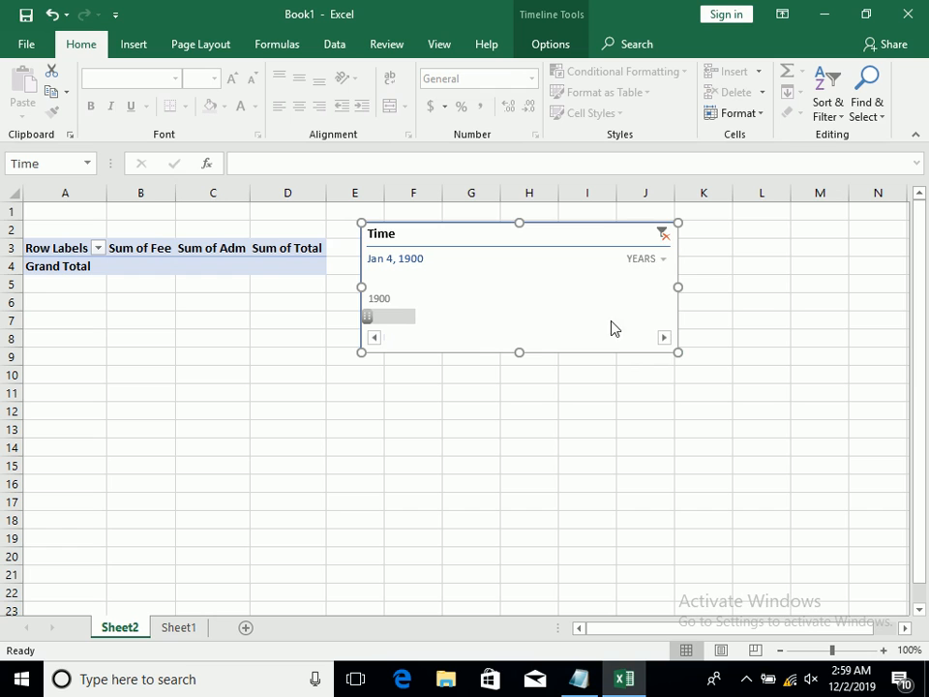
click(662, 235)
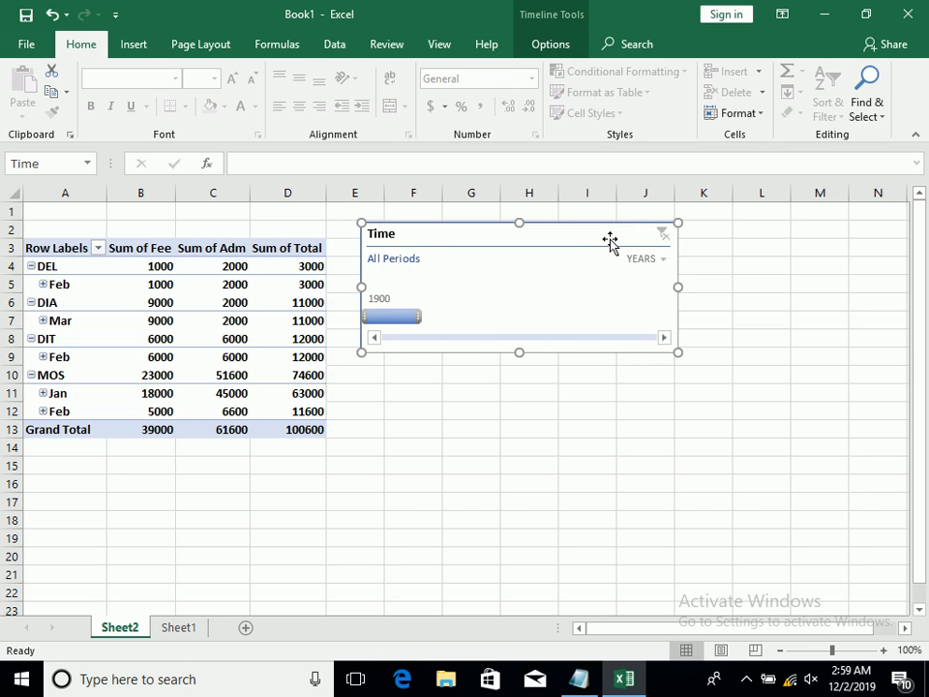
key(Delete)
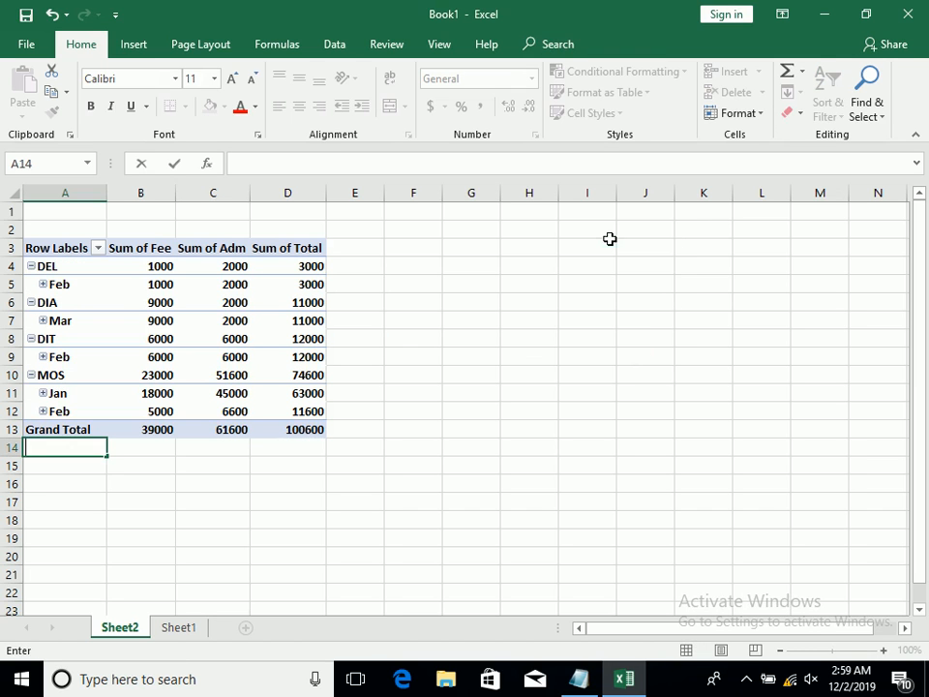
Insert a new timeline for the Time field of the PivotTable
click(95, 273)
click(133, 43)
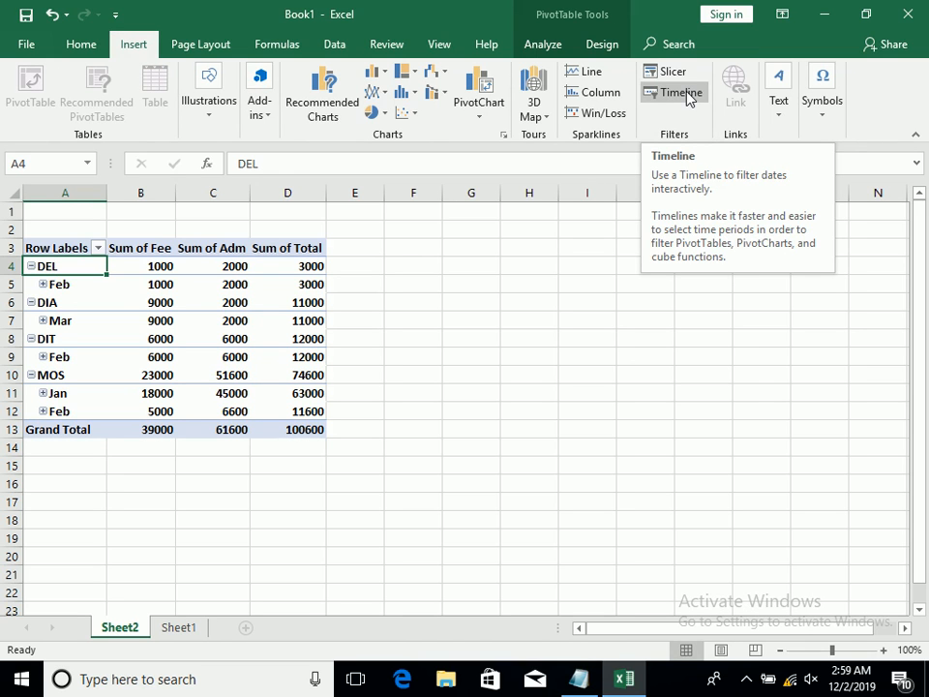
click(687, 95)
click(539, 278)
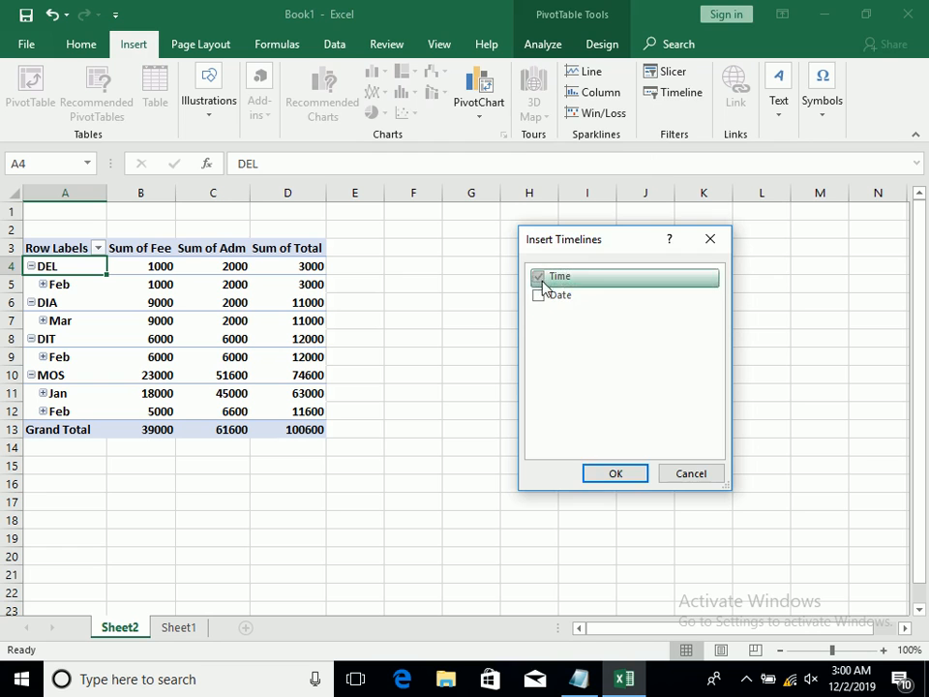
click(594, 477)
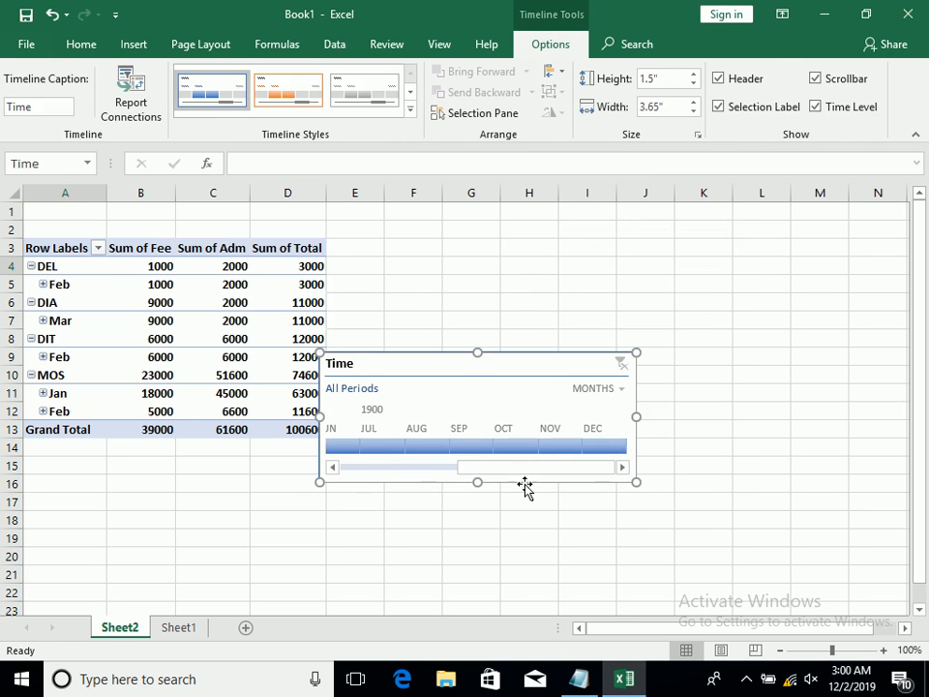
Try January to March 1900 on the Time timeline, and delete the timeline after clearing its filter
drag(522, 468, 379, 466)
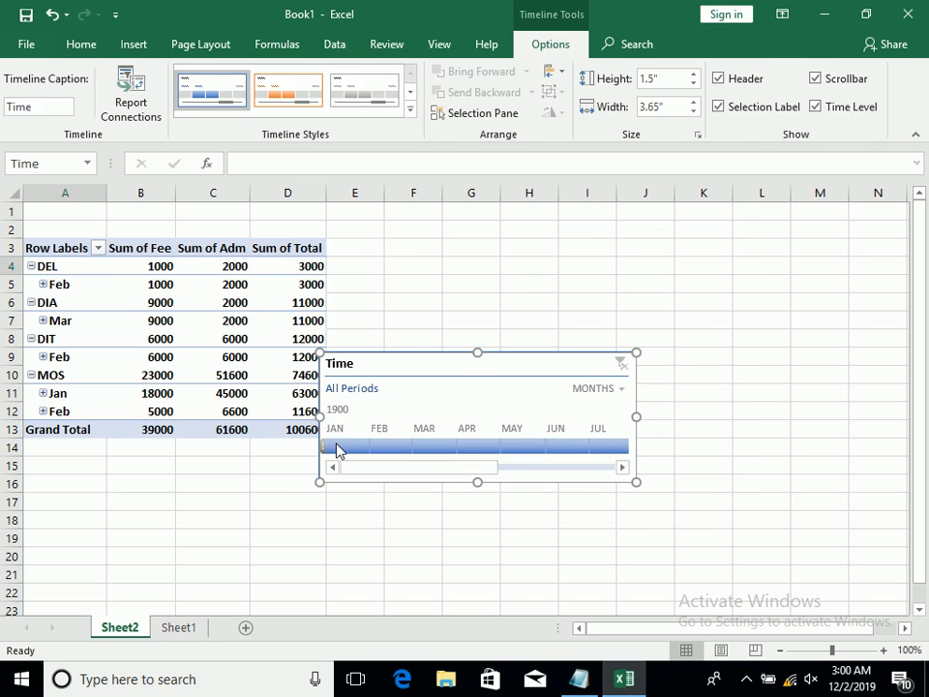
click(341, 446)
drag(356, 446, 427, 443)
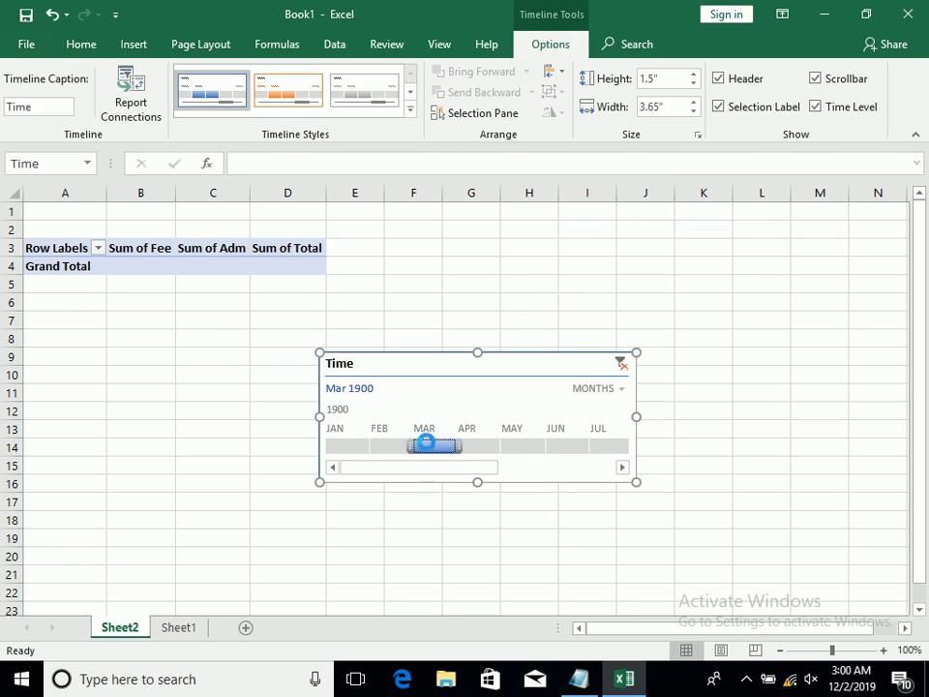
click(620, 366)
key(Delete)
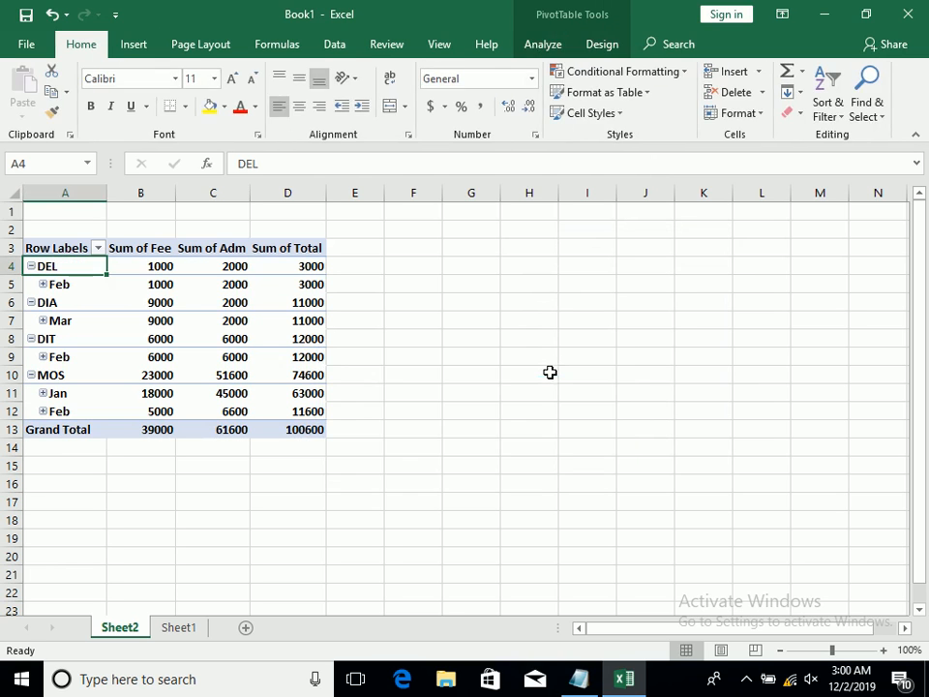
click(133, 45)
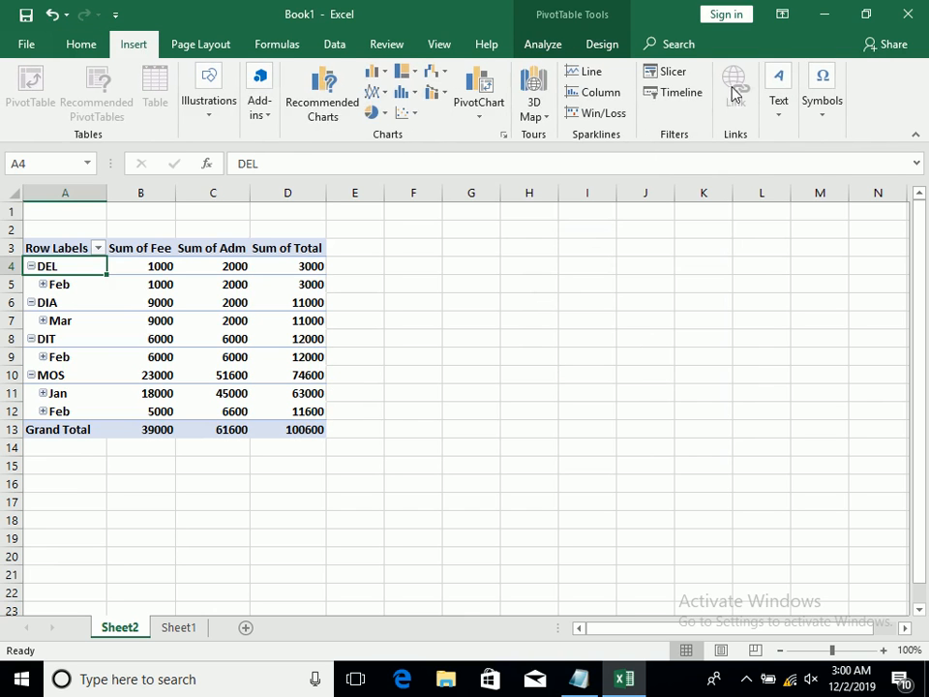
click(681, 93)
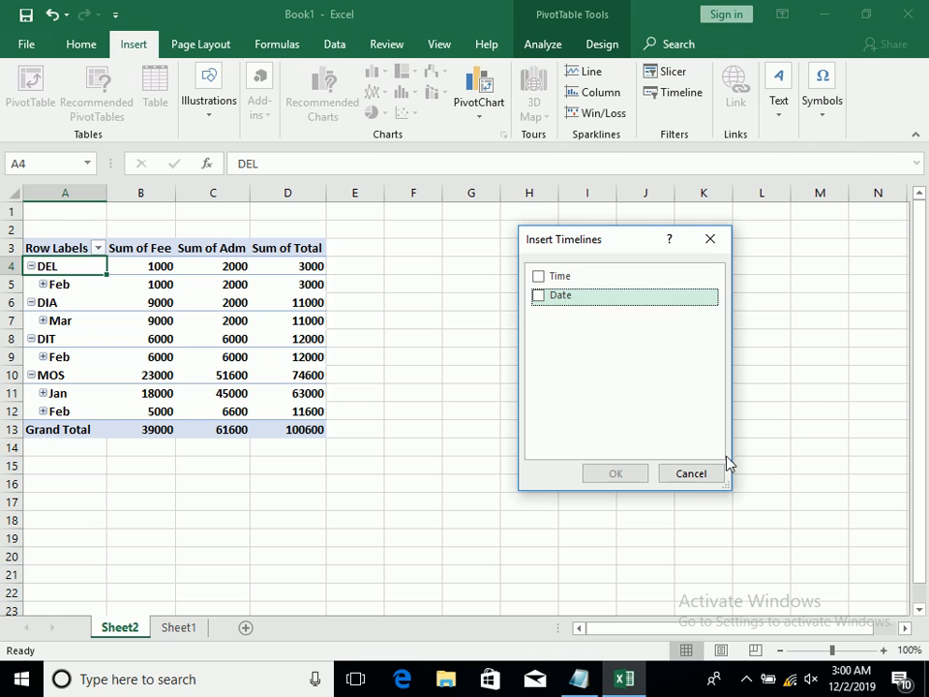
click(703, 473)
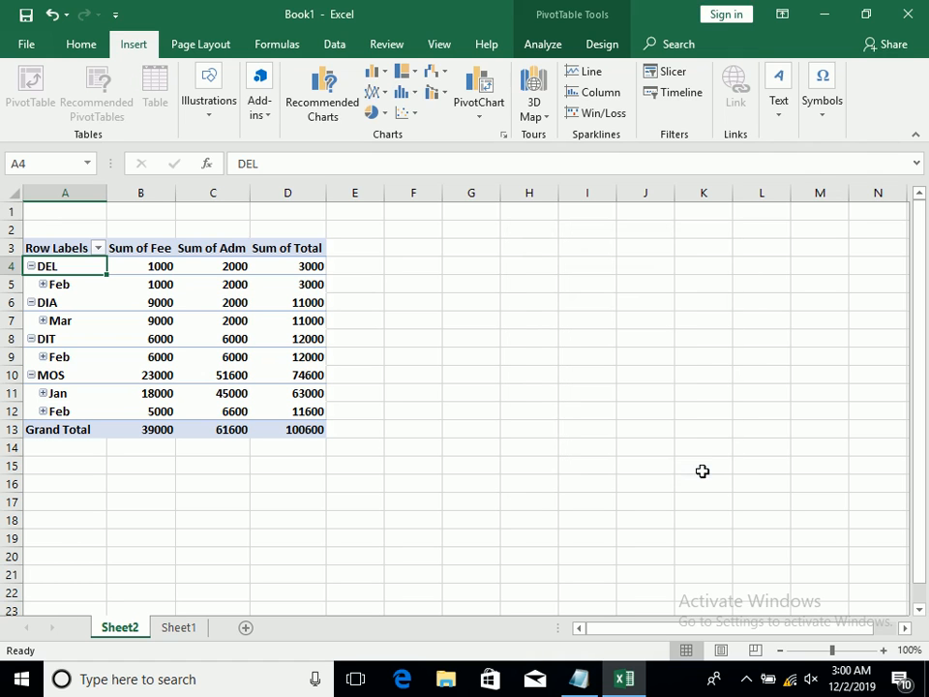
Show the PivotTable's field list with the Sum of Fee header in B3 selected
click(136, 248)
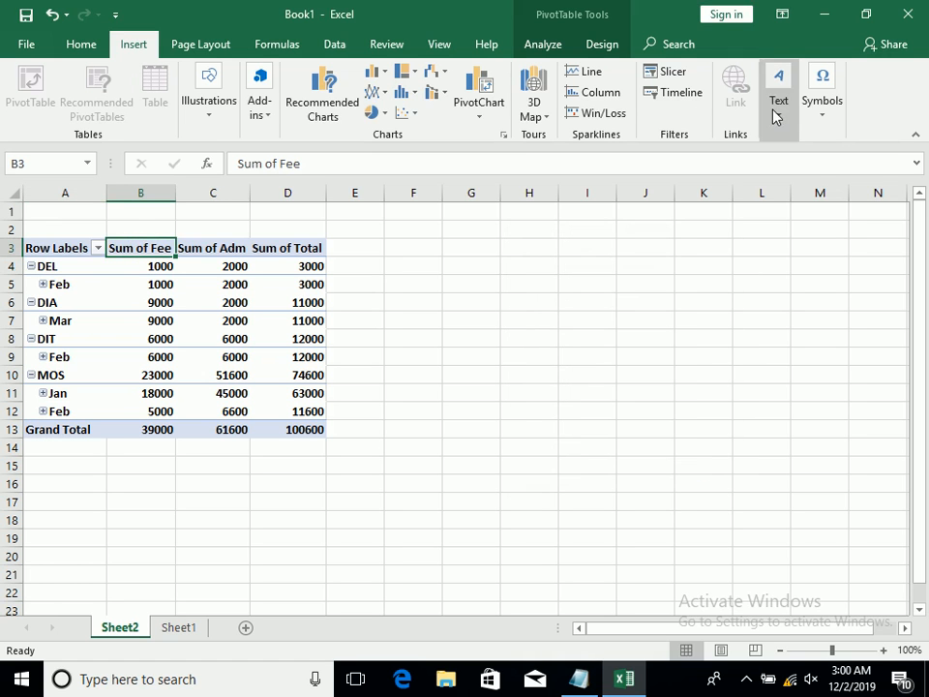
click(535, 40)
click(870, 121)
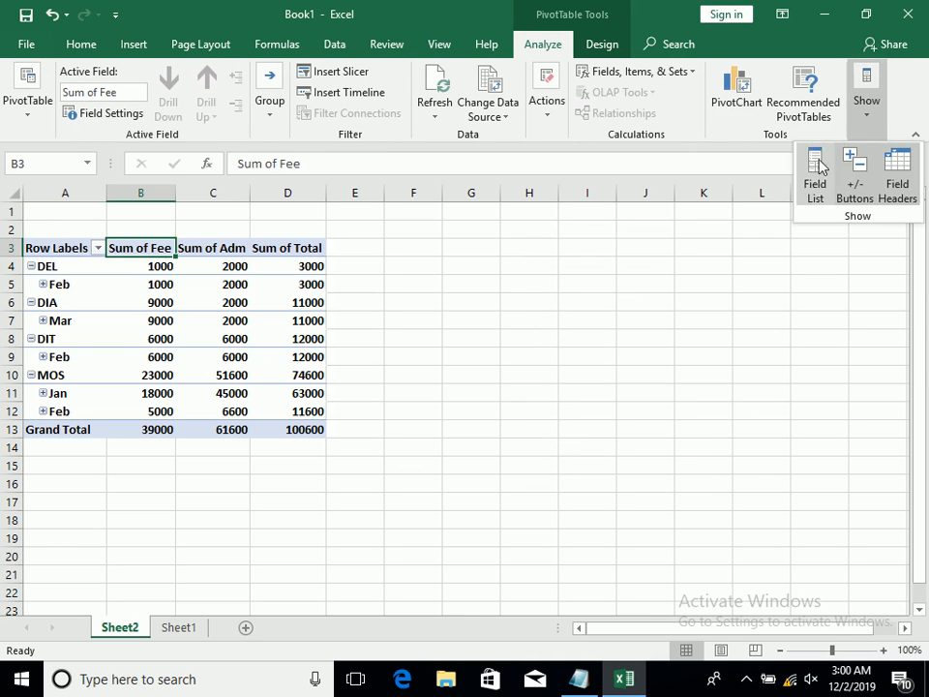
click(821, 162)
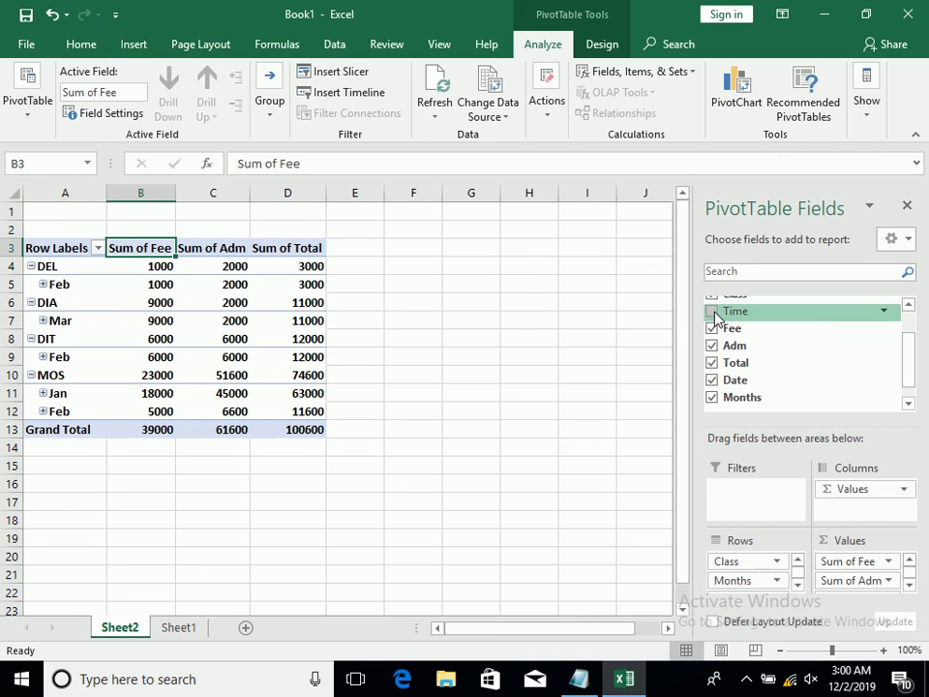
Expand the Feb group under DEL in the PivotTable to show its dates and times, and close the field list
click(133, 282)
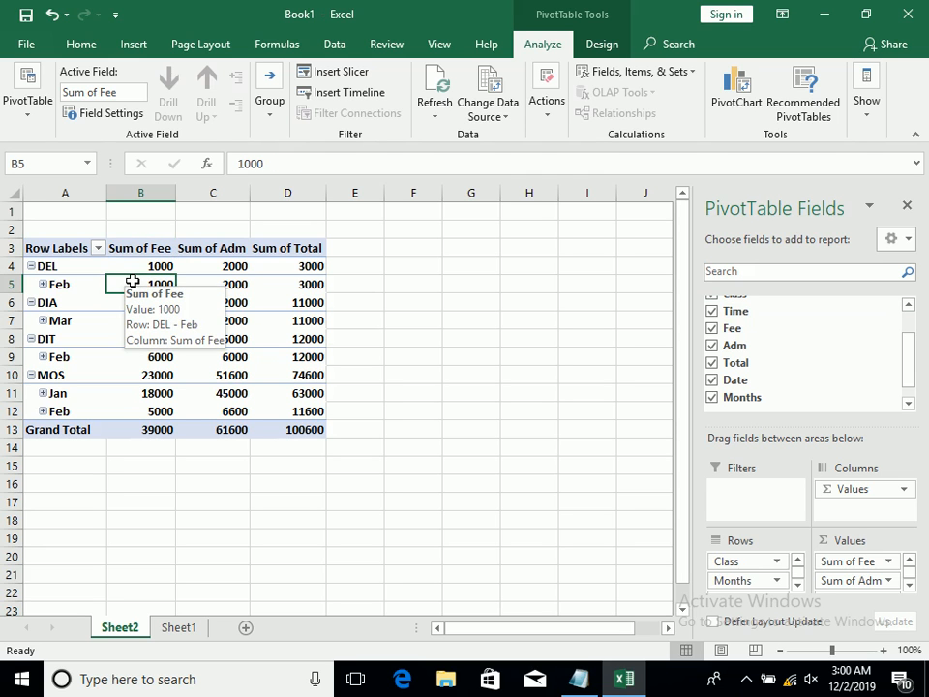
click(43, 283)
click(43, 284)
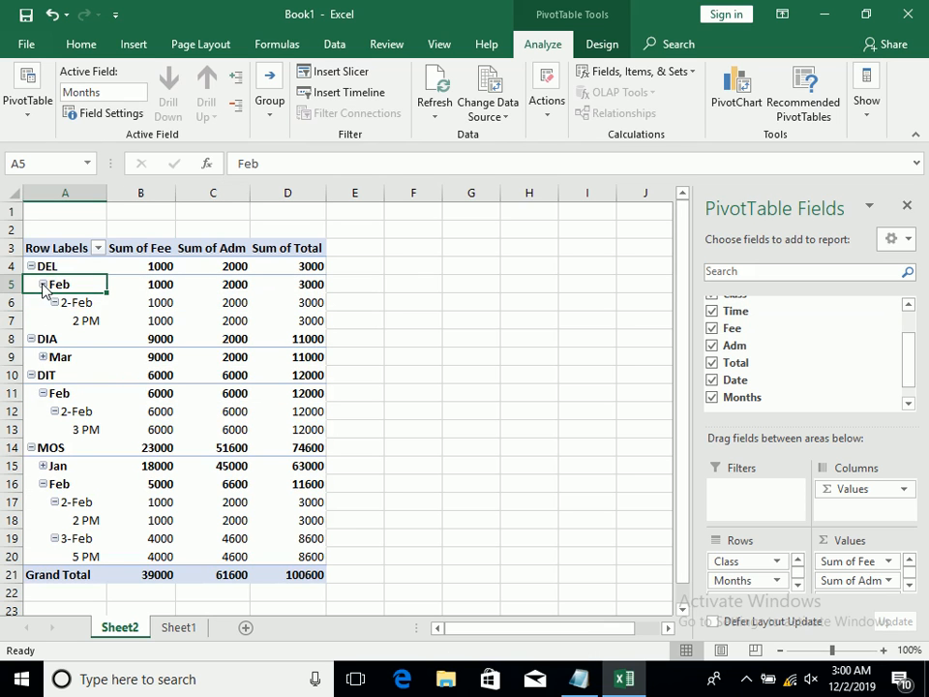
click(91, 266)
click(907, 205)
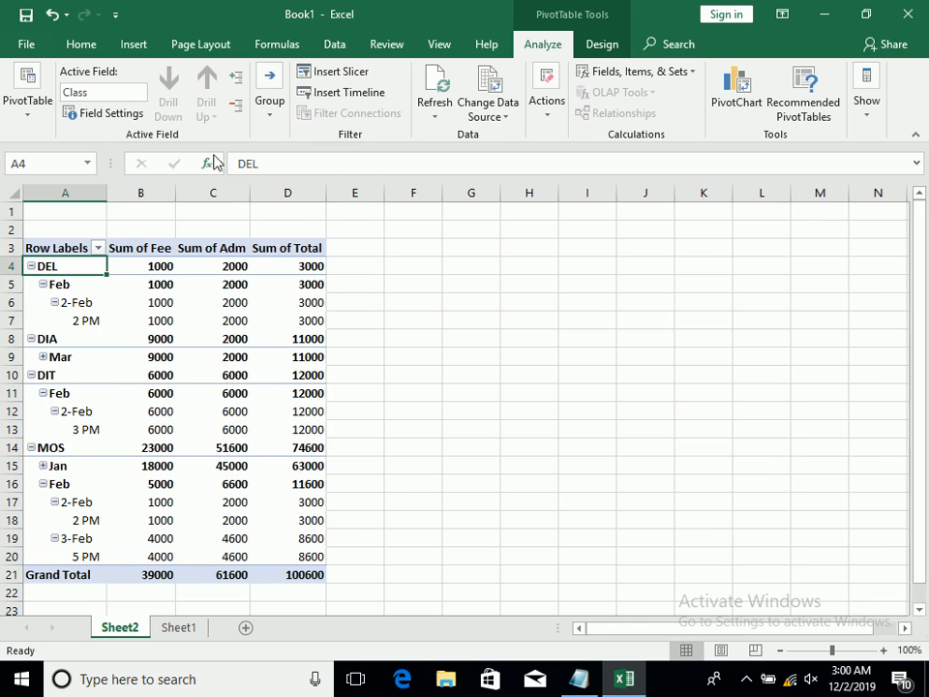
Insert a timeline for the Time field and place it on the empty cells beside the PivotTable
click(136, 45)
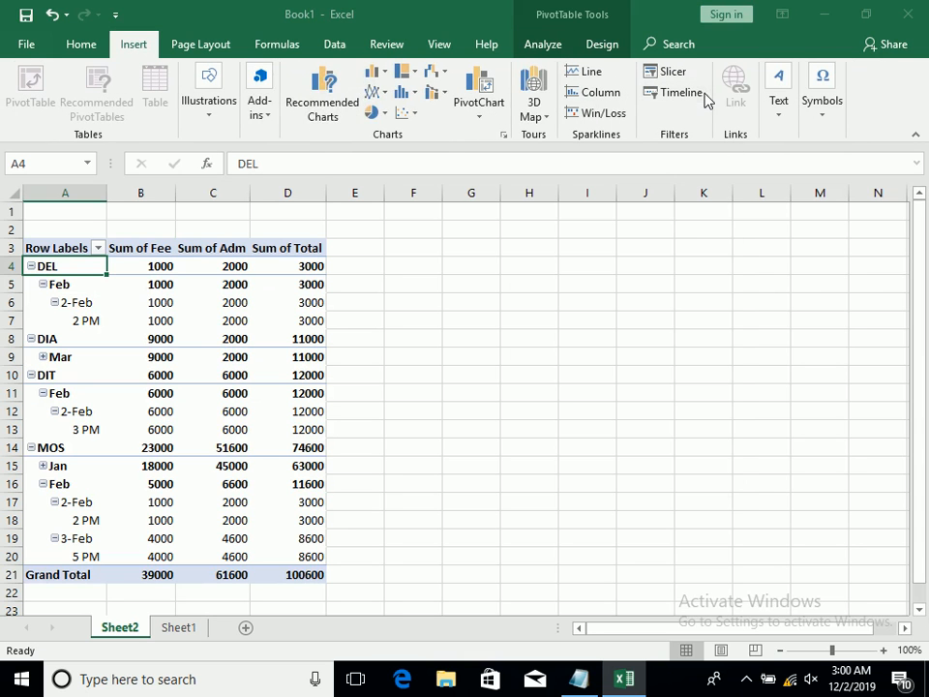
click(677, 92)
click(538, 277)
click(604, 473)
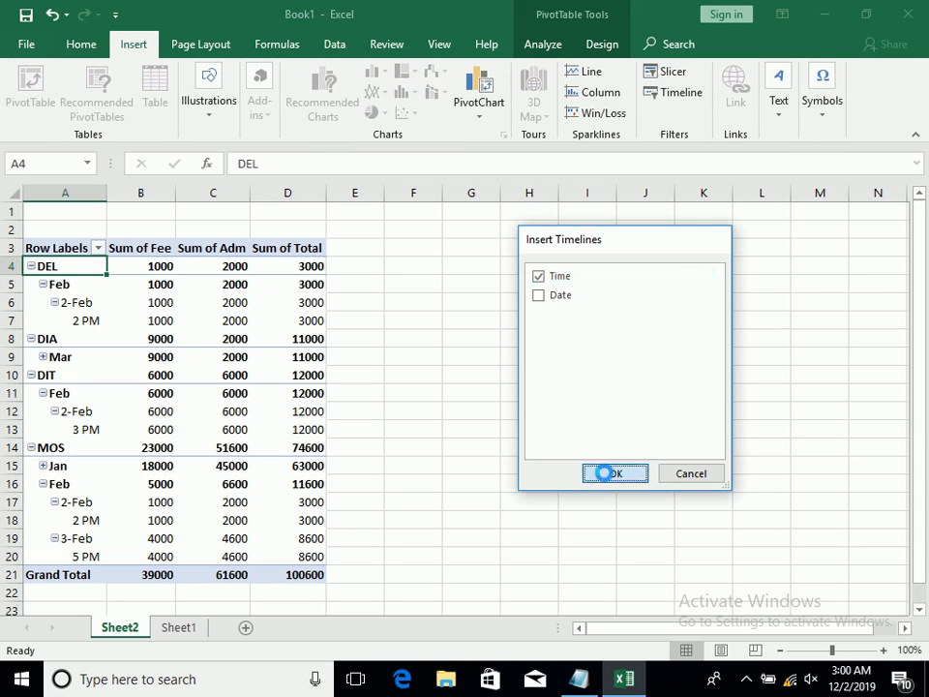
drag(453, 369, 620, 301)
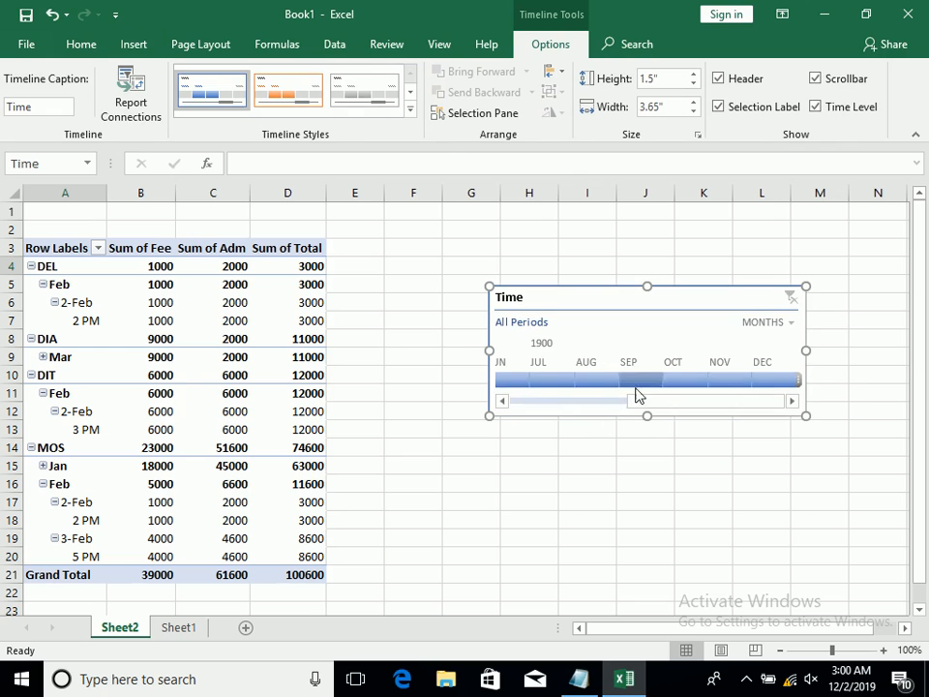
Filter the Time timeline to January 1900, and extend the selection to January through March 1900
drag(637, 396, 503, 392)
click(504, 383)
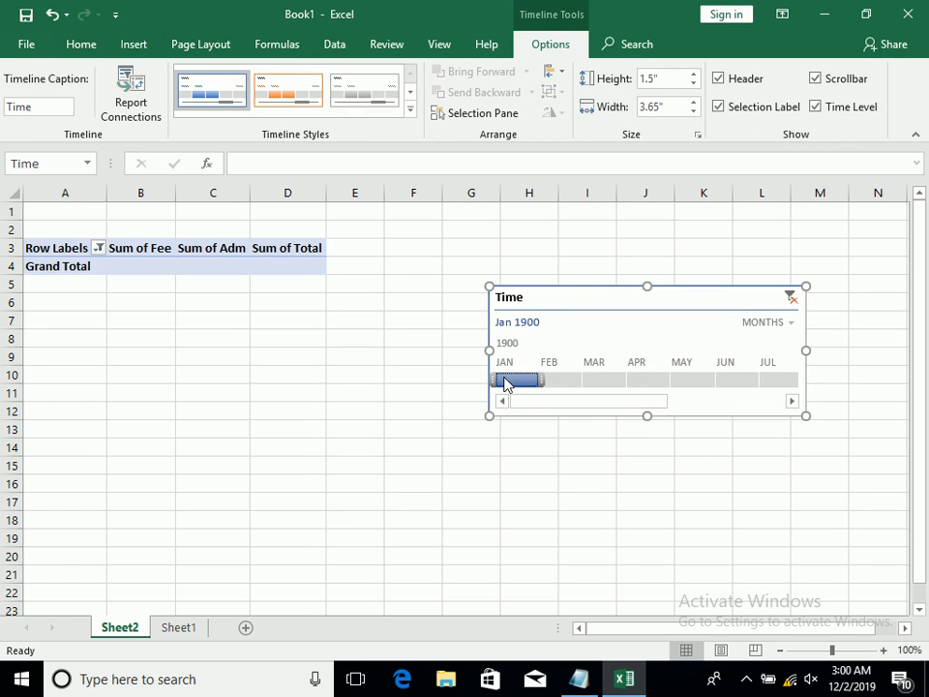
click(567, 381)
drag(569, 380, 461, 387)
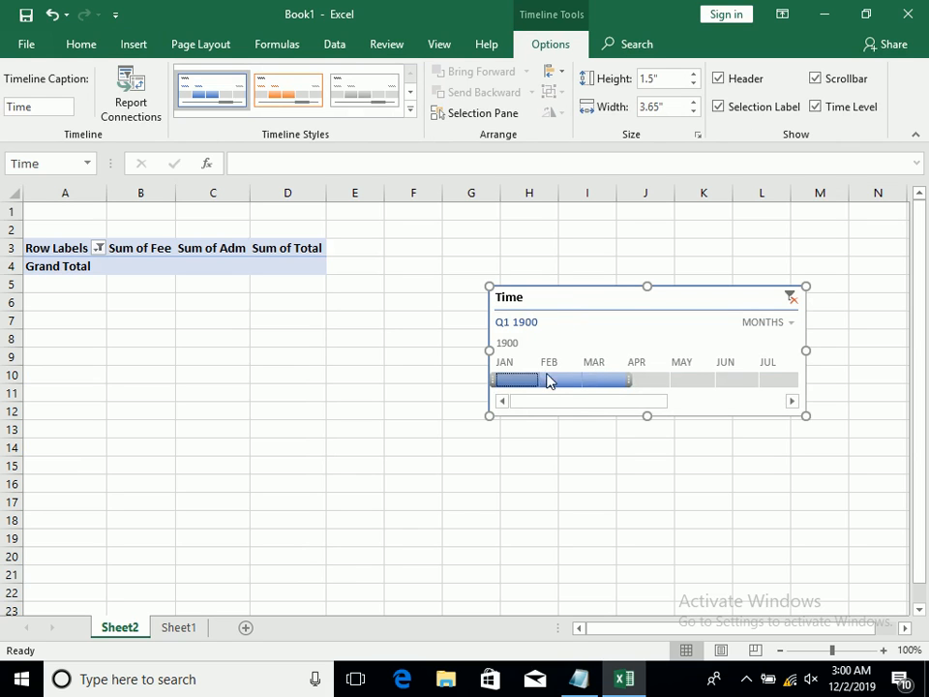
drag(608, 401, 645, 398)
Try January 1, 1900 on the Time timeline at the days level, and delete the timeline after clearing its filter
click(765, 322)
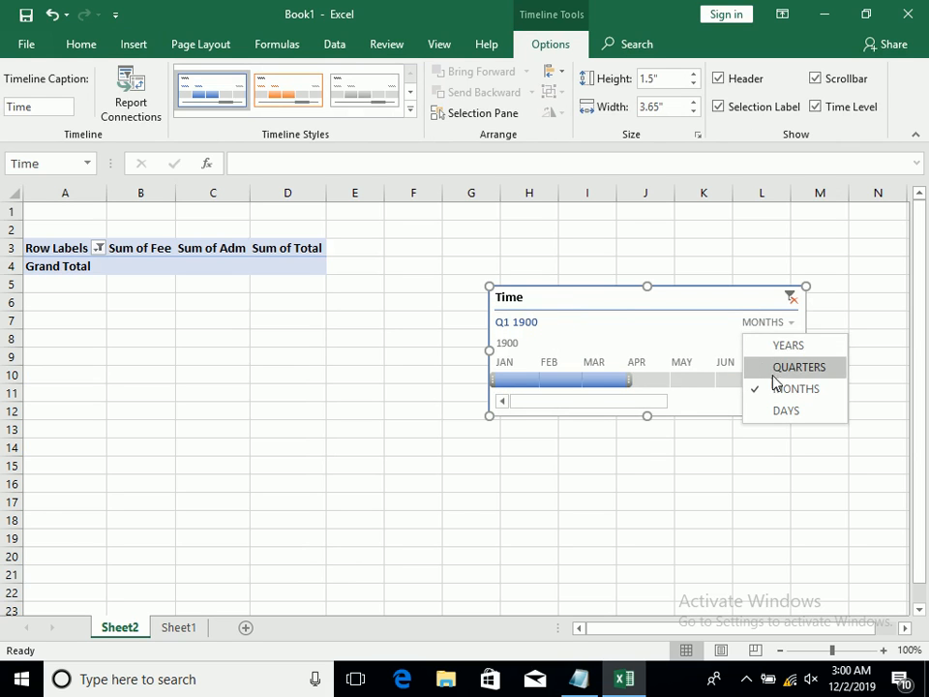
click(782, 410)
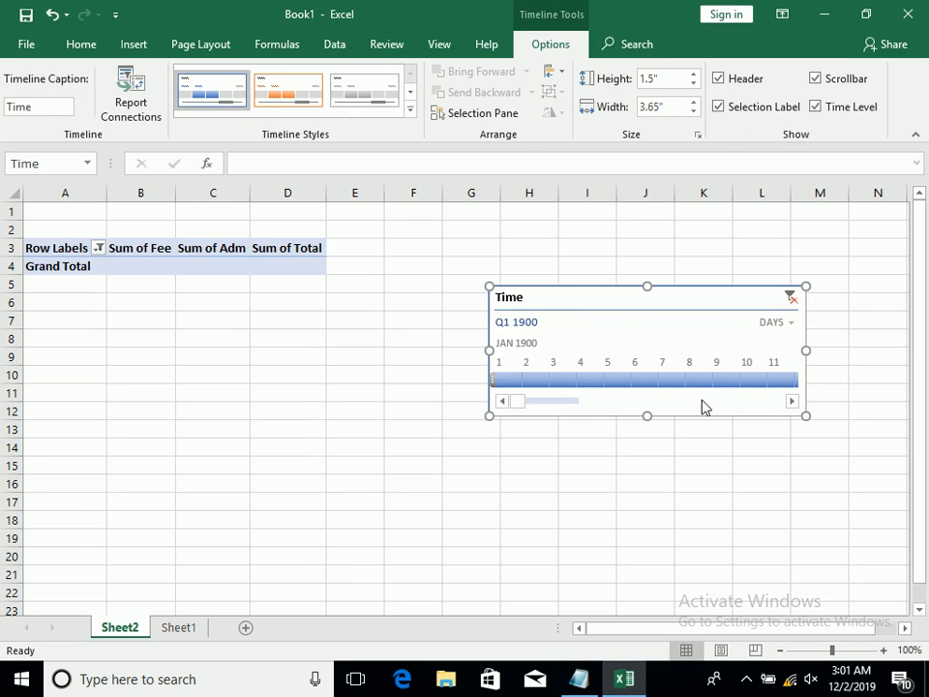
click(501, 380)
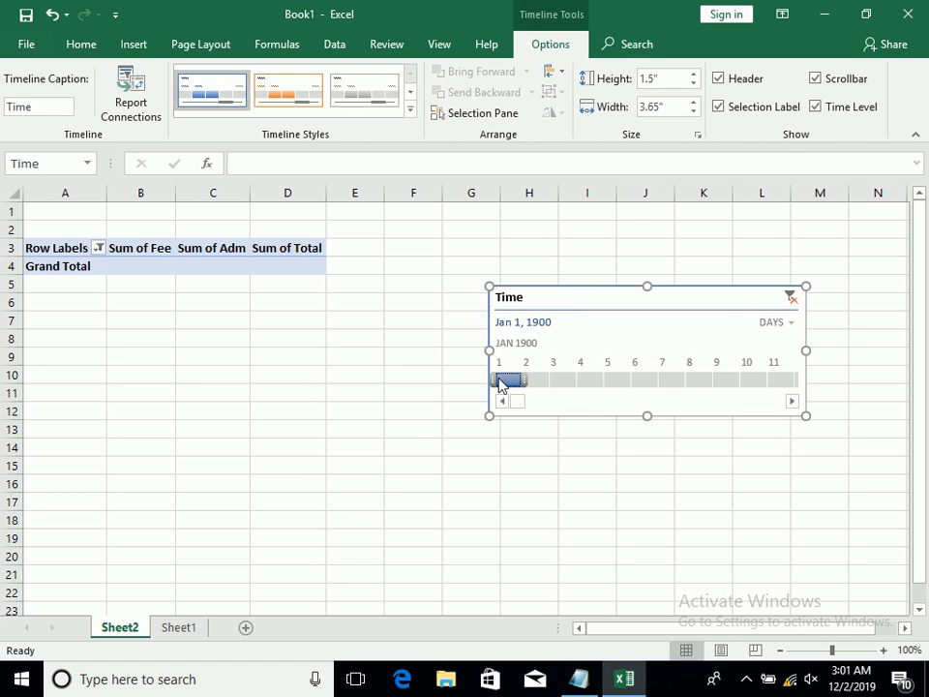
click(790, 297)
key(Delete)
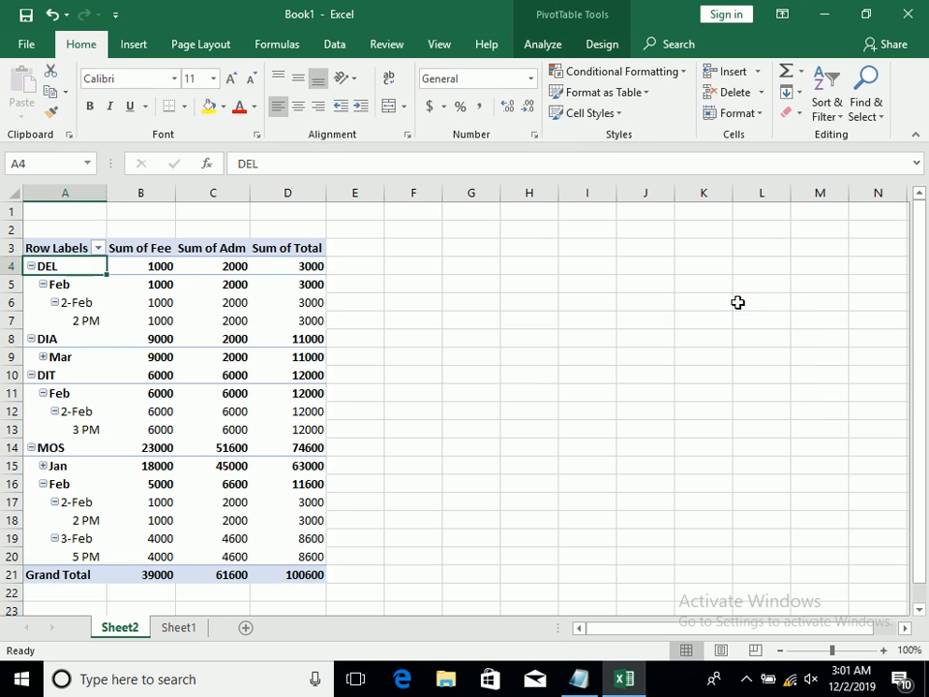
Remove the Time field from the PivotTable through its field list, and close the list
click(99, 324)
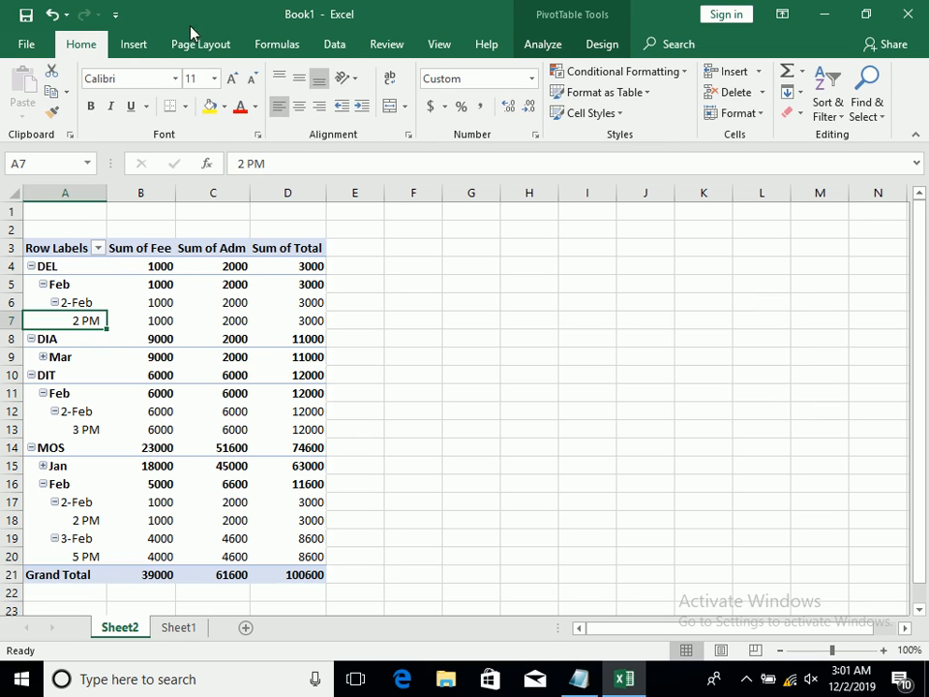
click(543, 44)
click(869, 106)
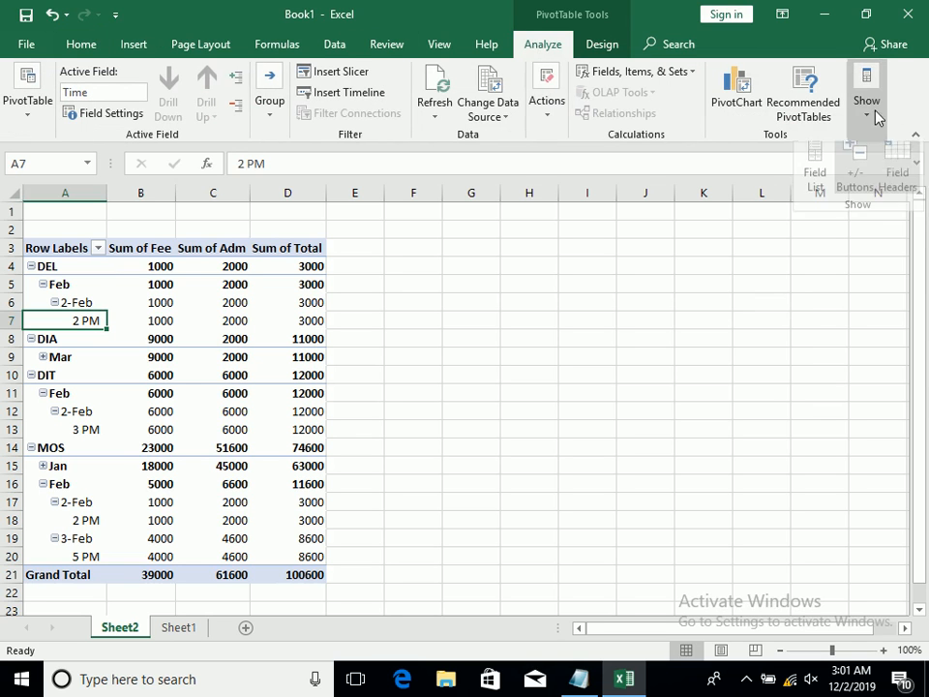
click(815, 184)
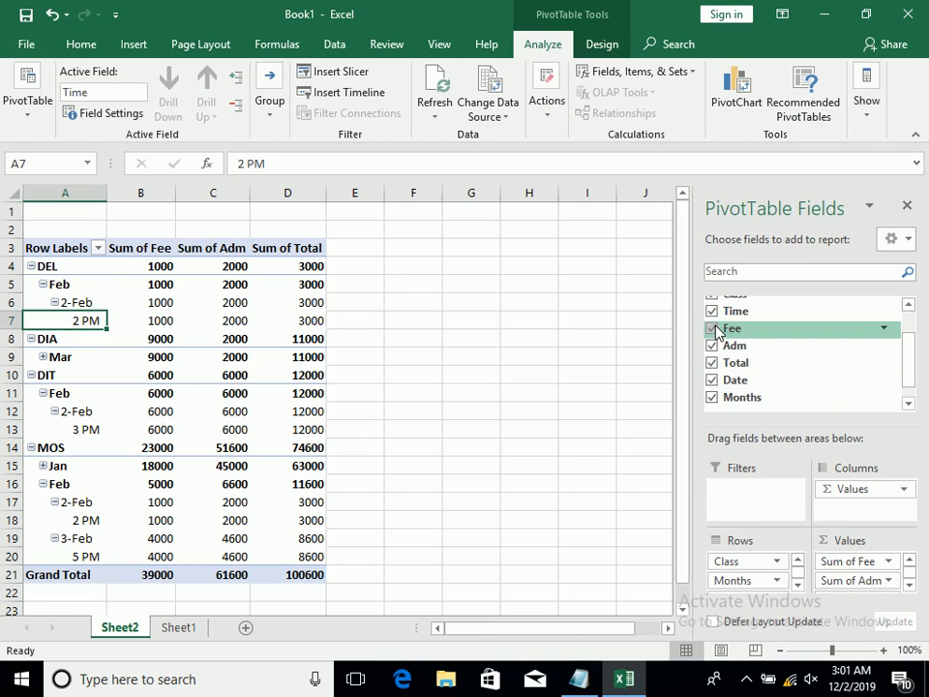
click(723, 311)
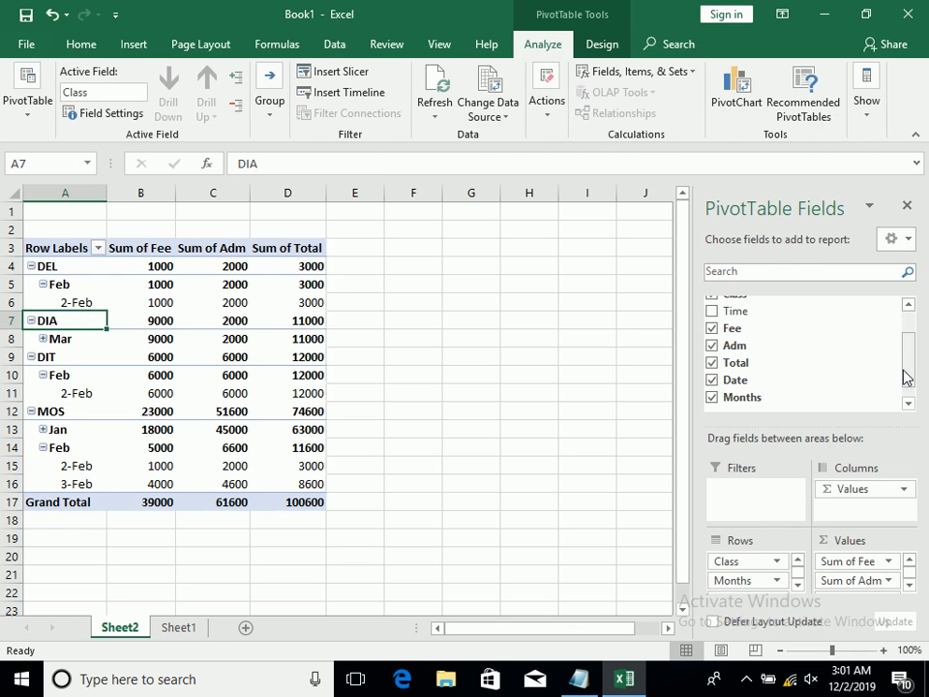
drag(907, 377, 907, 290)
click(907, 205)
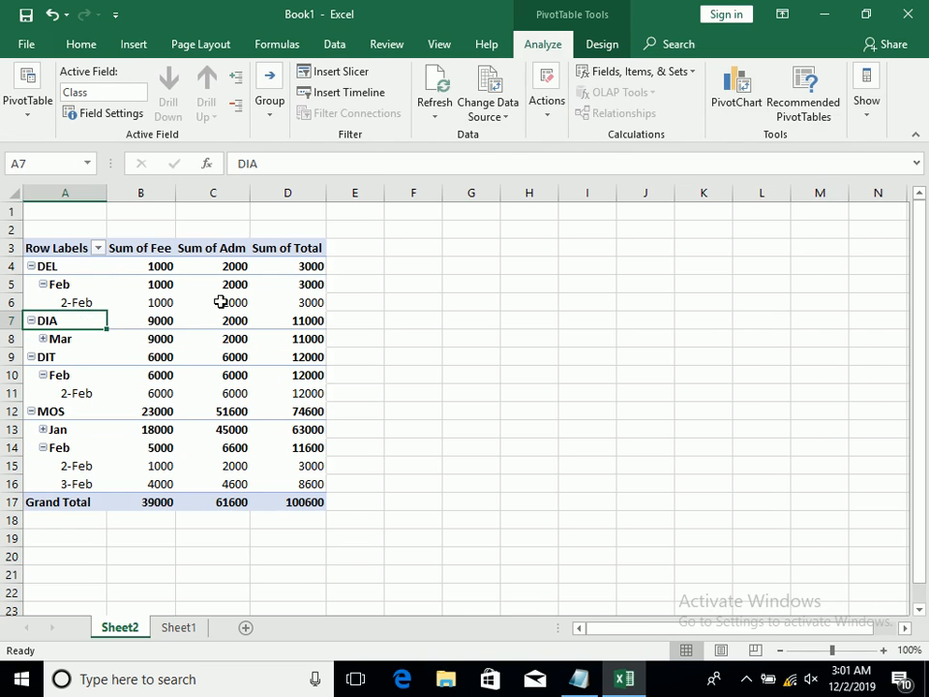
Collapse the Feb group under DEL in the PivotTable, and select the empty cell I3
click(208, 300)
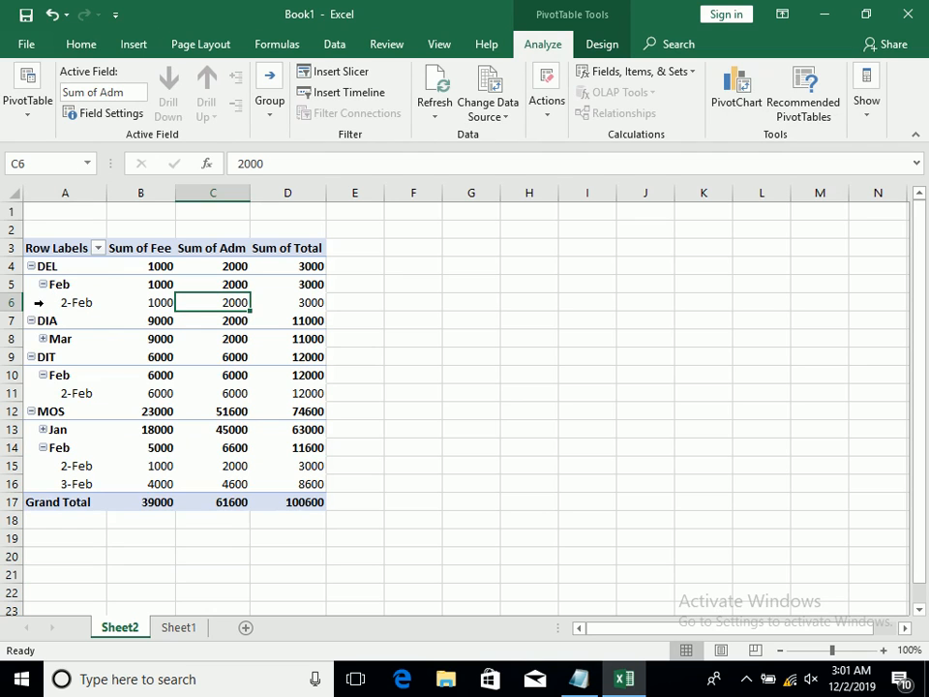
click(43, 283)
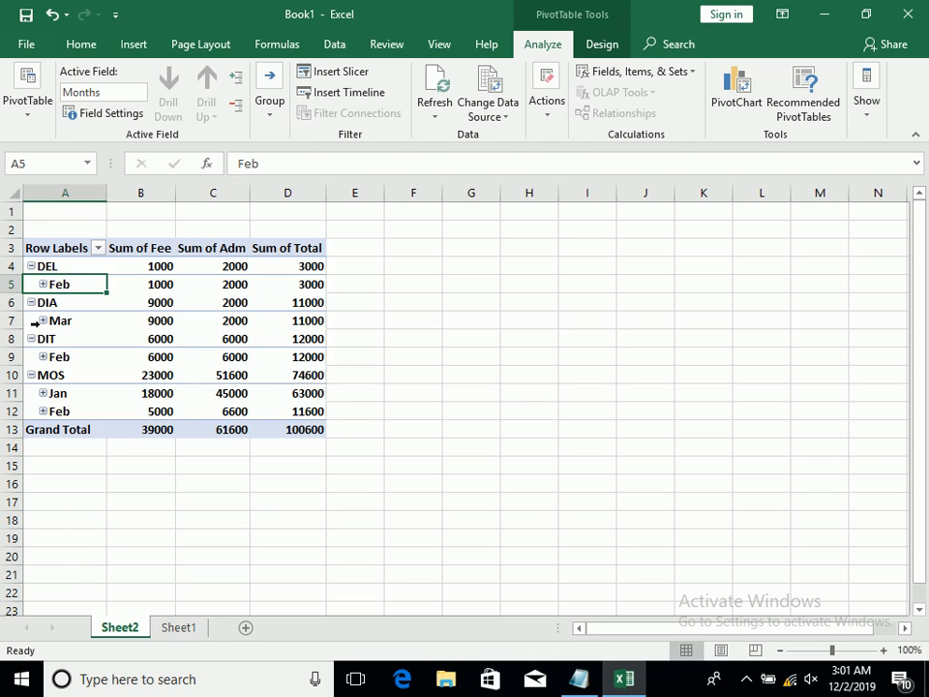
click(132, 44)
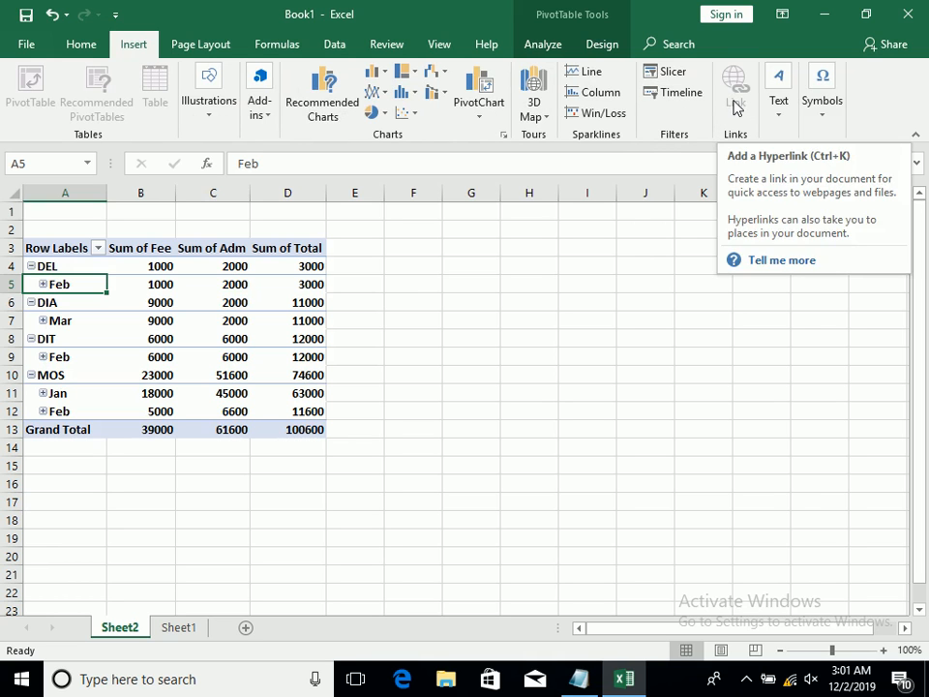
click(574, 249)
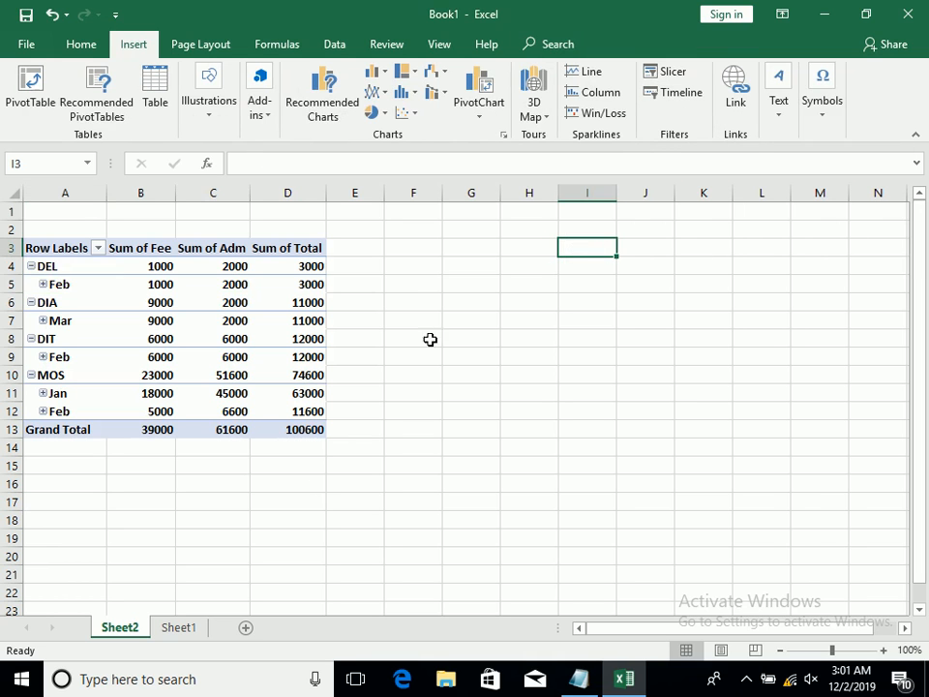
Add a new worksheet after Sheet1 and enter CV in cell G3
click(178, 626)
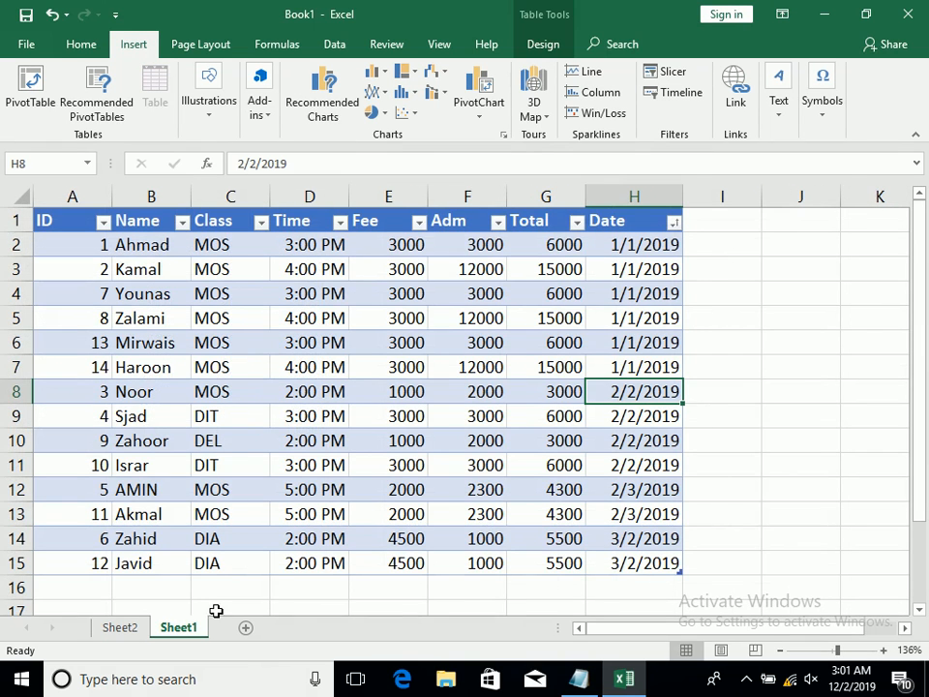
click(243, 628)
click(401, 248)
text(CV)
key(Return)
Format the CV heading in G3 as centered bold text with a yellow fill, and widen column G
click(392, 249)
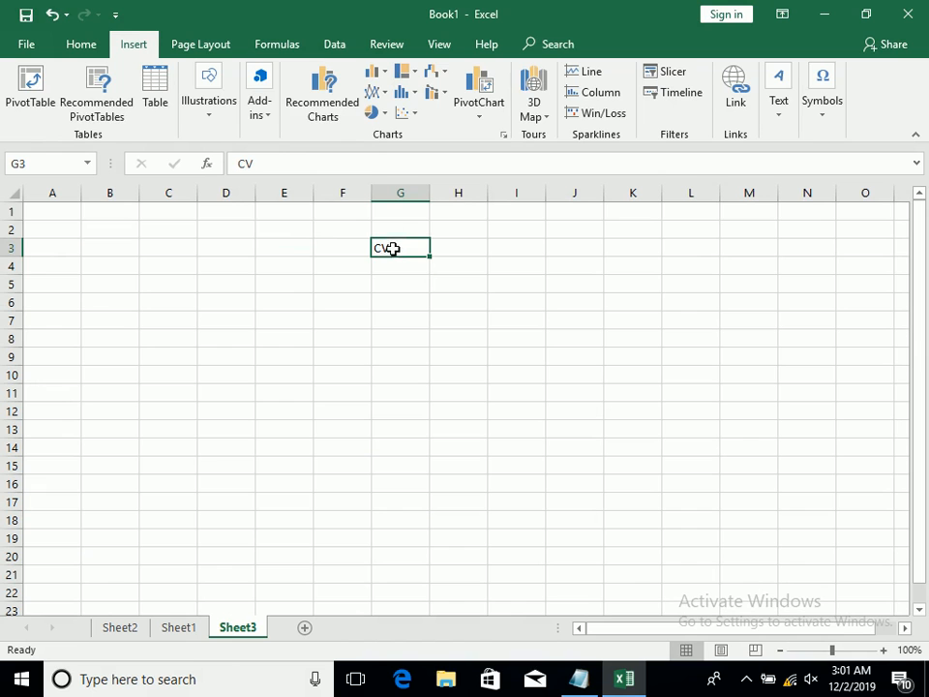
click(72, 40)
click(300, 109)
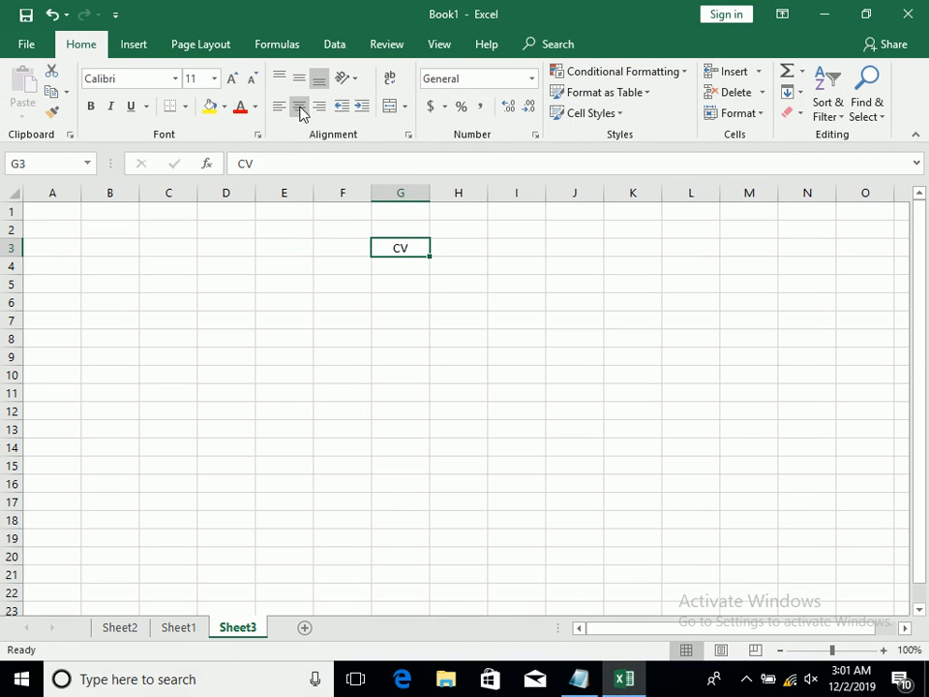
click(90, 107)
click(209, 106)
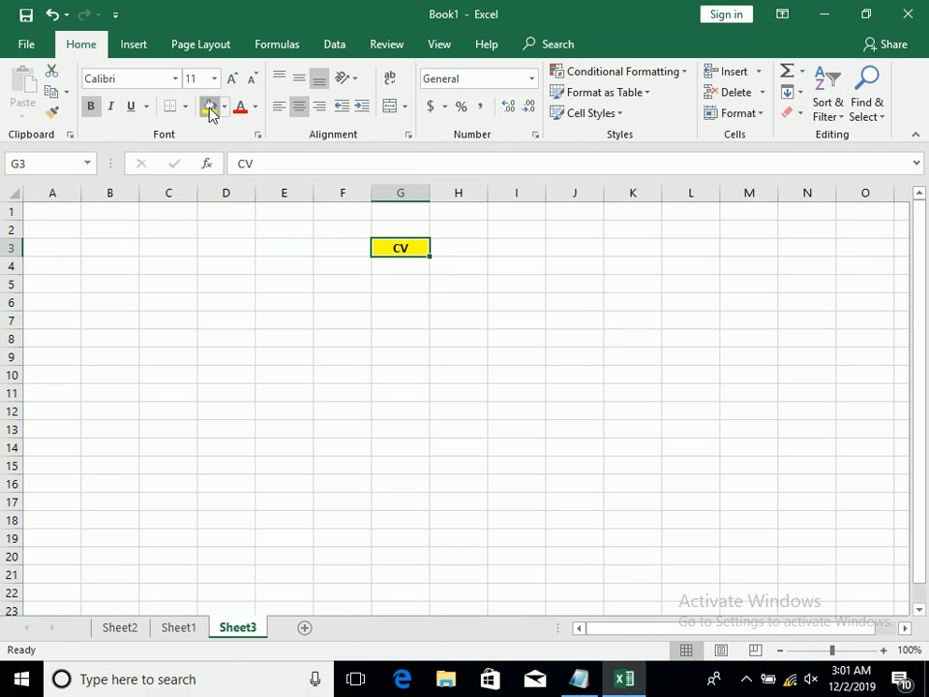
click(409, 263)
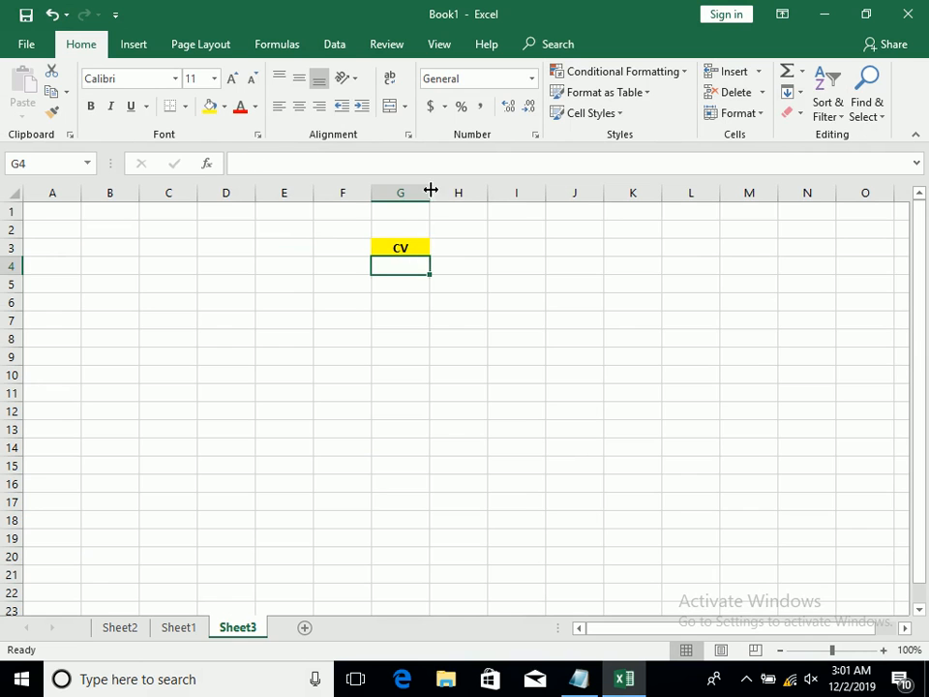
drag(431, 191, 470, 191)
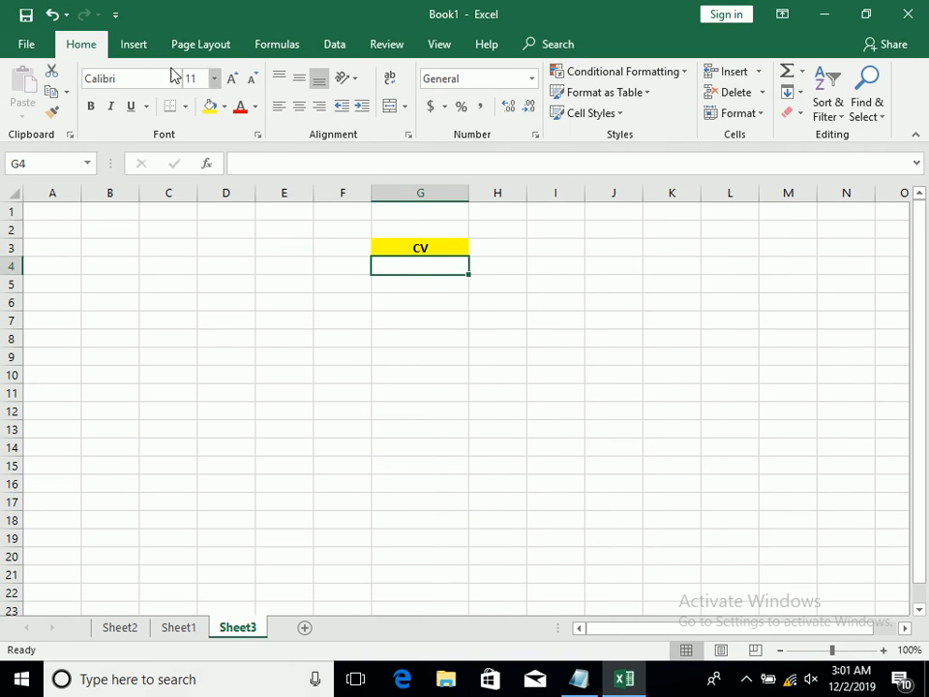
Start a hyperlink to an existing file in cell G4, and browse to Local Disk (E:)
click(120, 47)
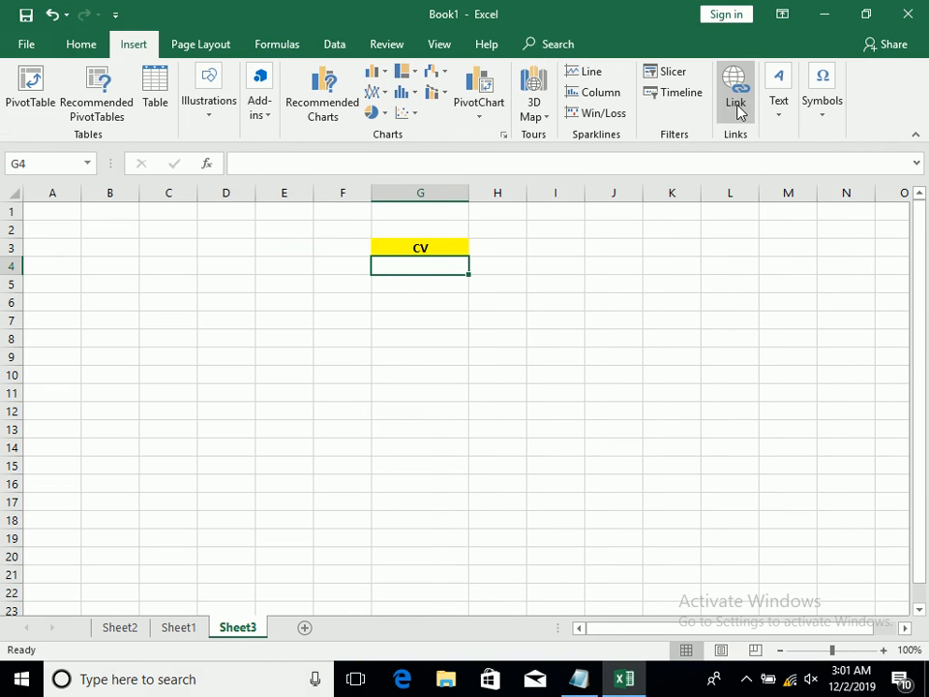
click(738, 107)
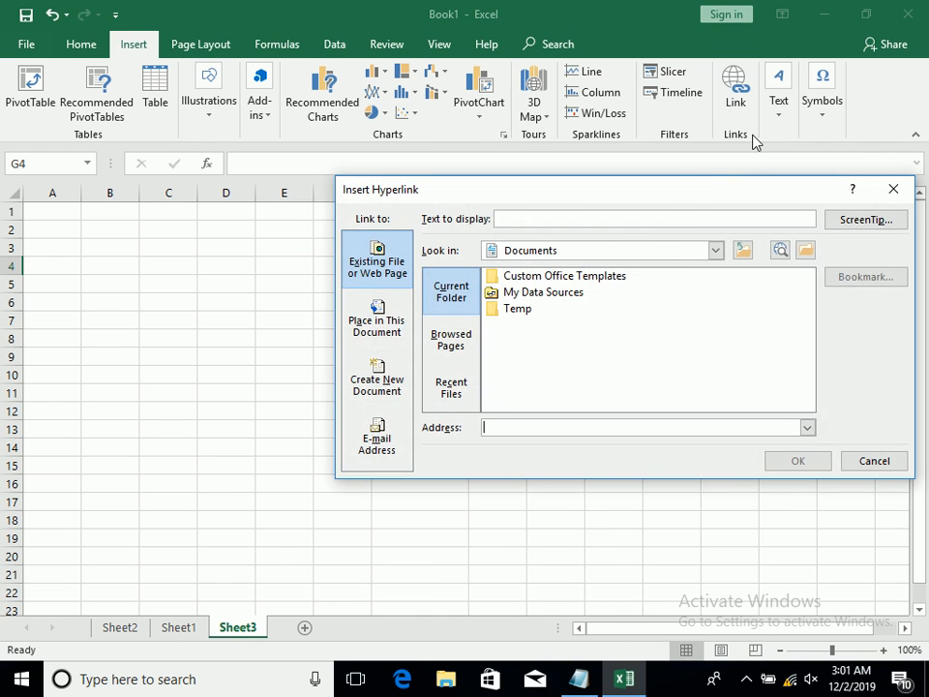
click(644, 261)
click(619, 313)
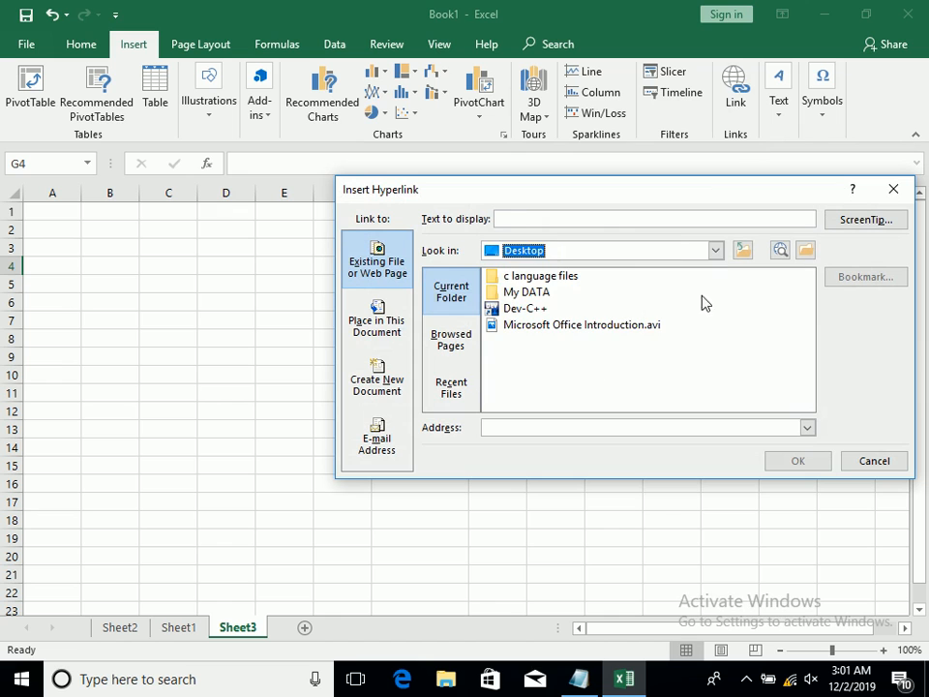
click(626, 257)
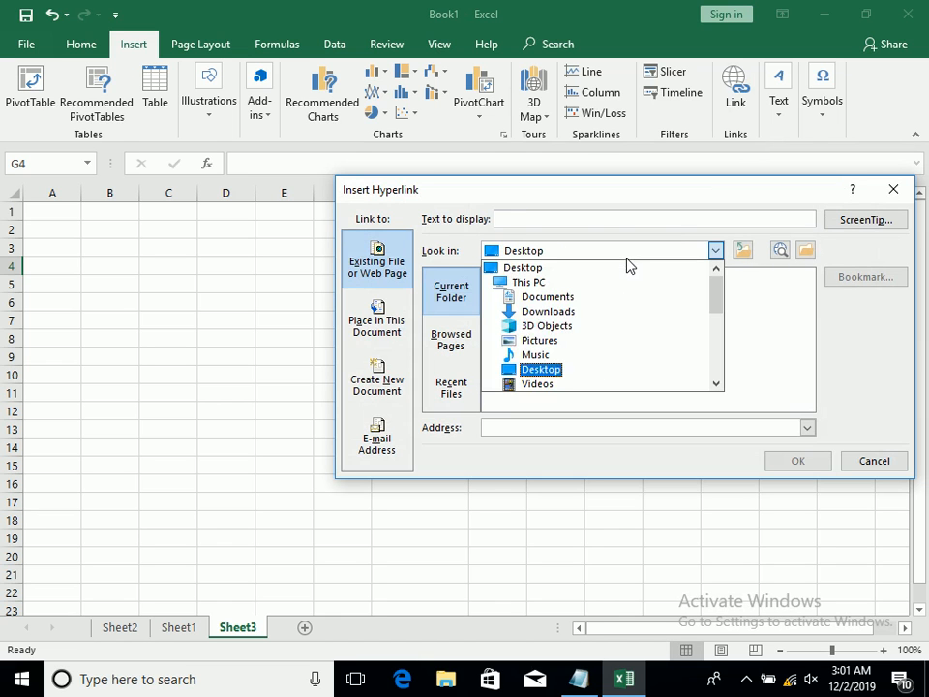
drag(721, 295, 732, 331)
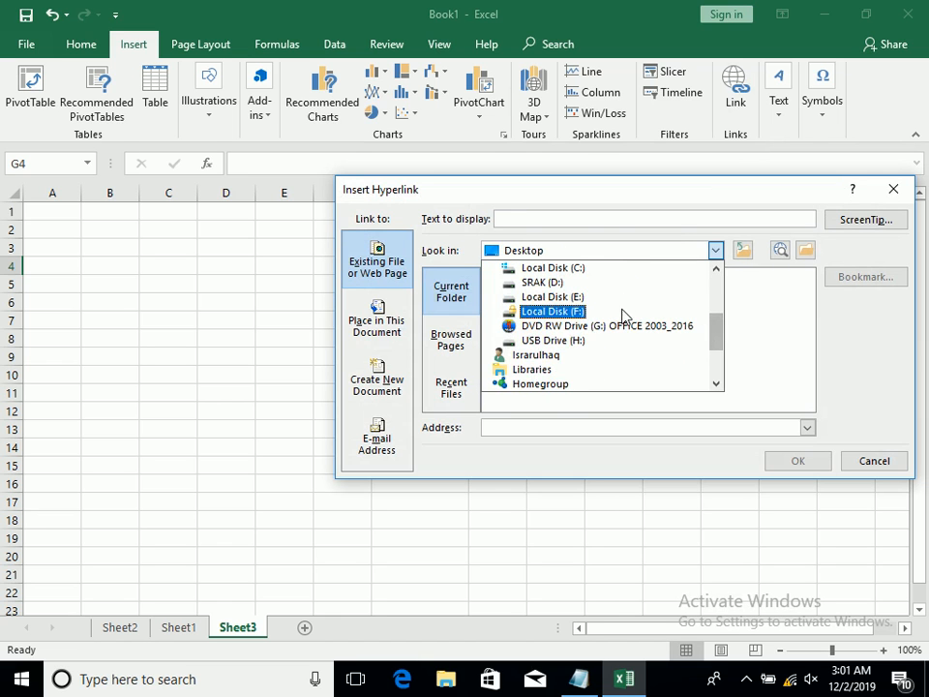
click(624, 300)
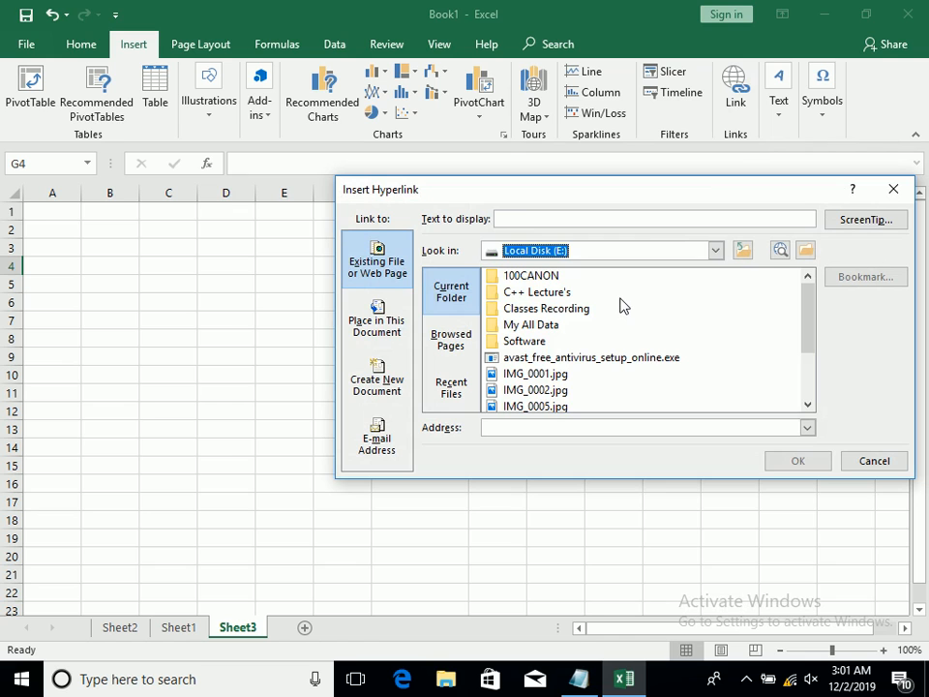
Insert a hyperlink in G4 to Compare FIle.docx in the My All Data folder, with cv as the display text
click(563, 375)
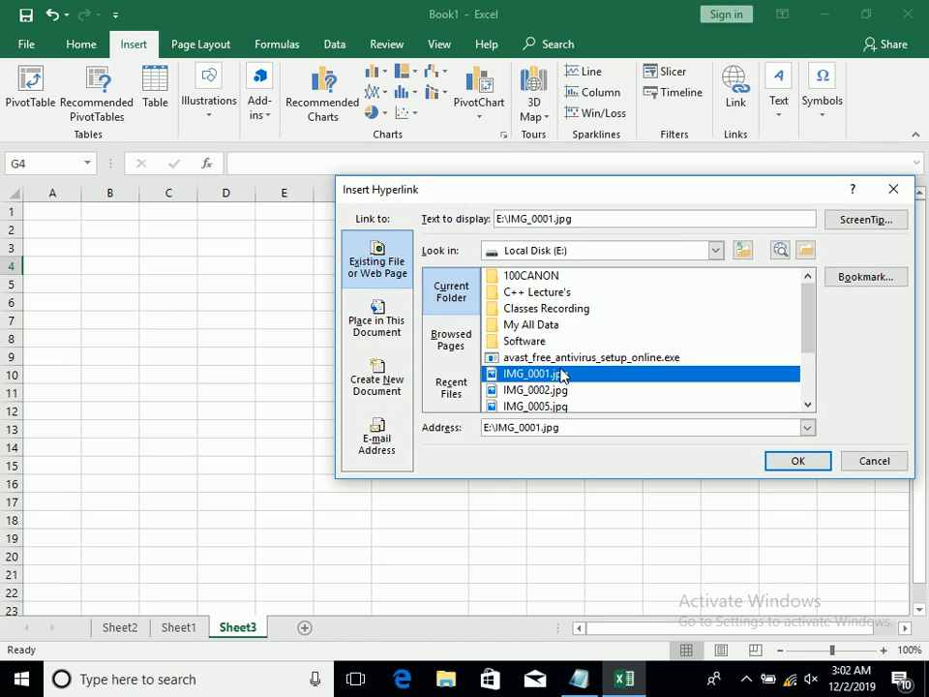
drag(593, 220, 417, 207)
text(cv)
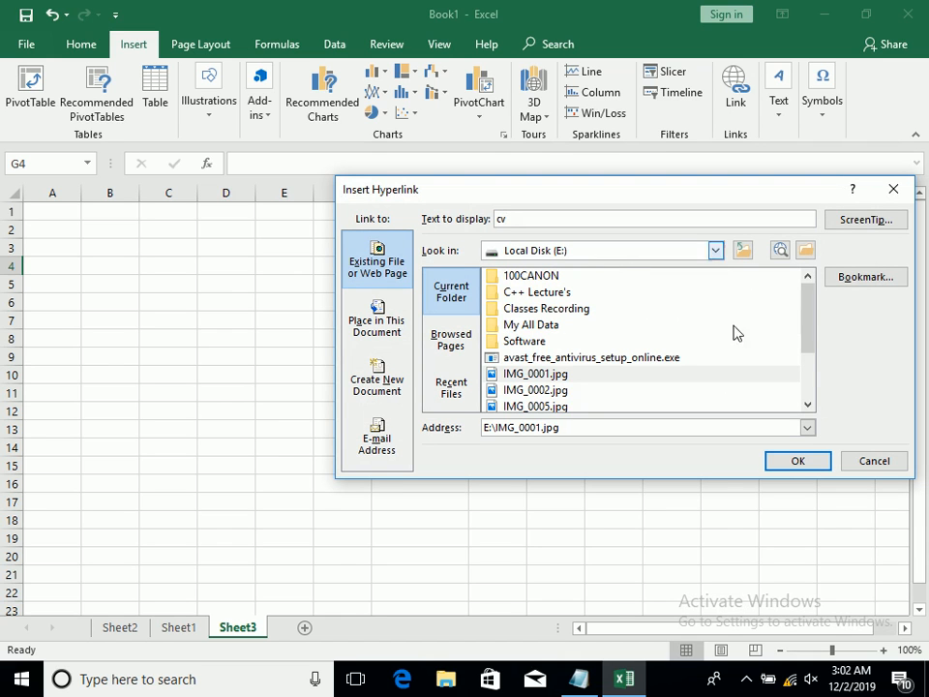
drag(810, 327, 821, 372)
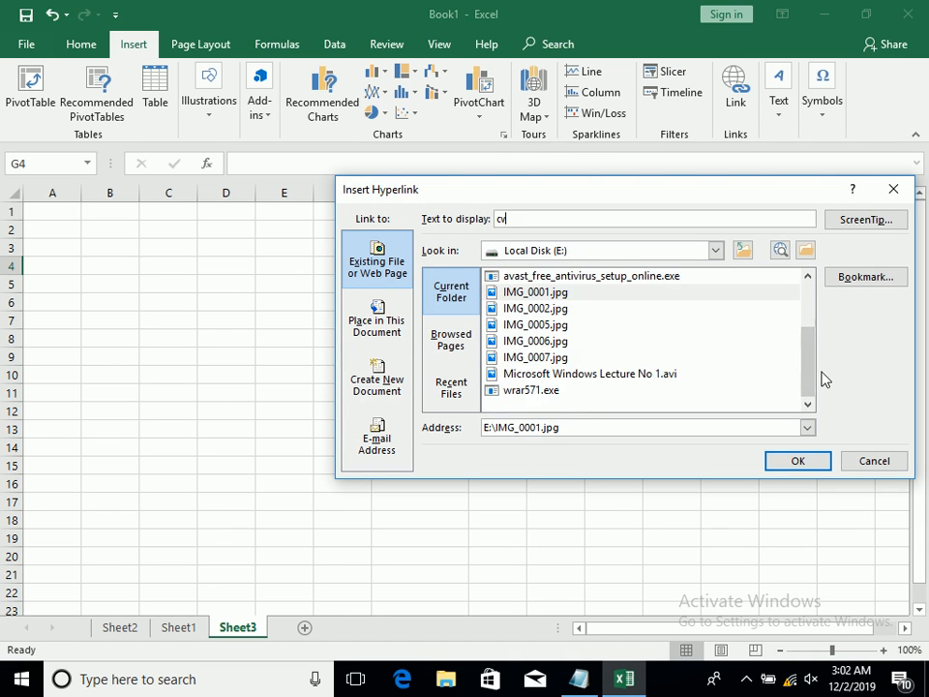
scroll(819, 345, up, 2)
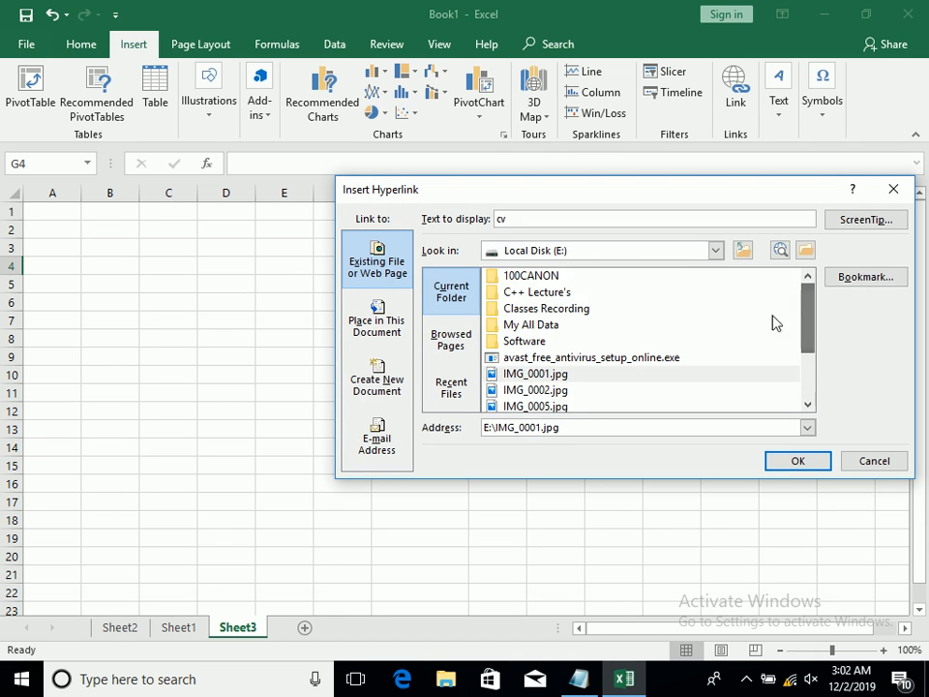
double_click(671, 329)
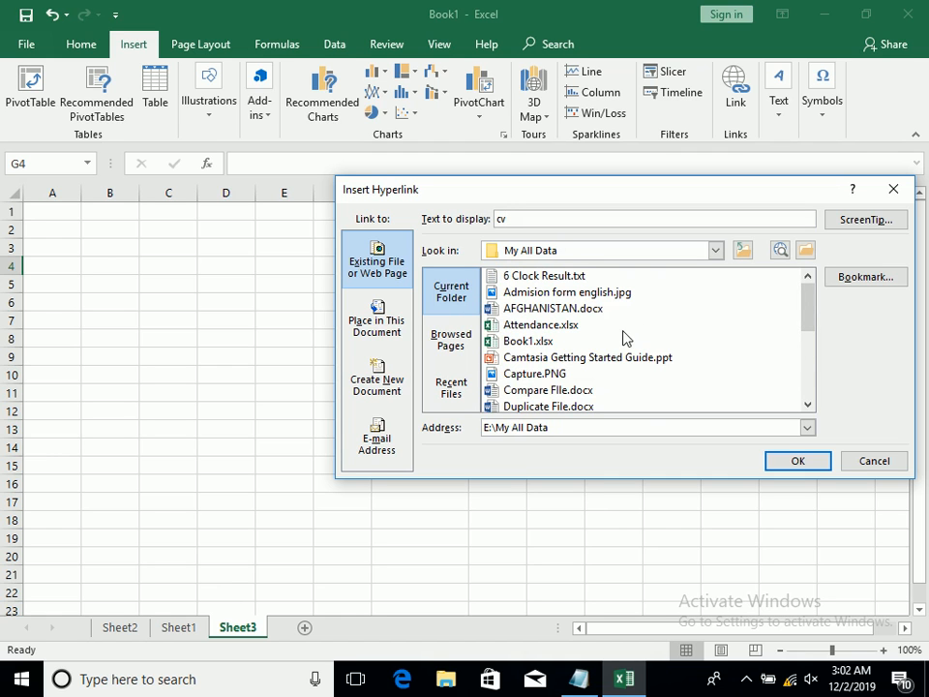
click(610, 311)
click(604, 327)
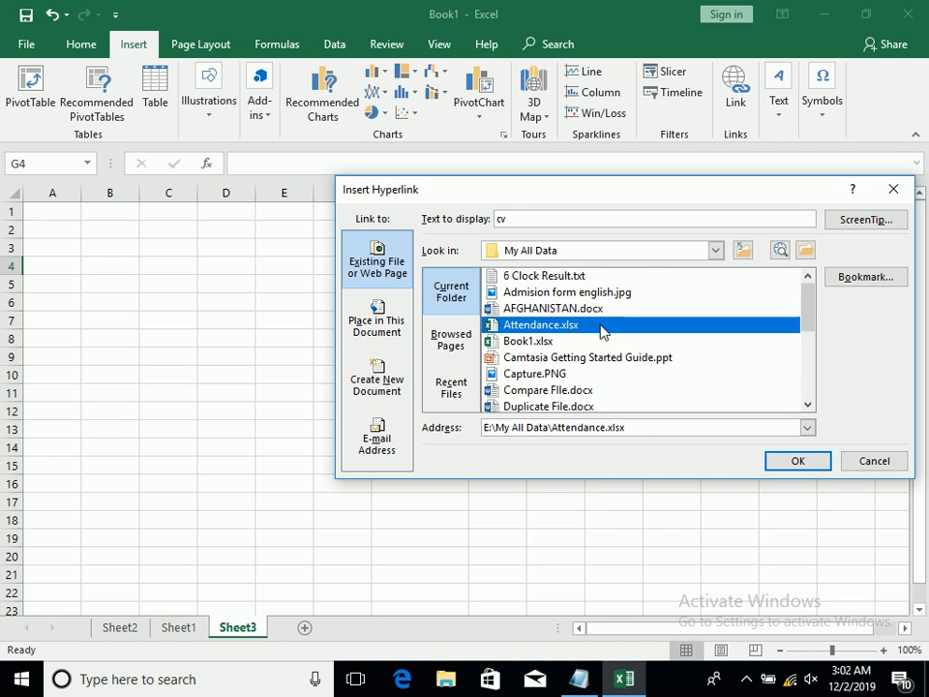
click(600, 342)
click(587, 405)
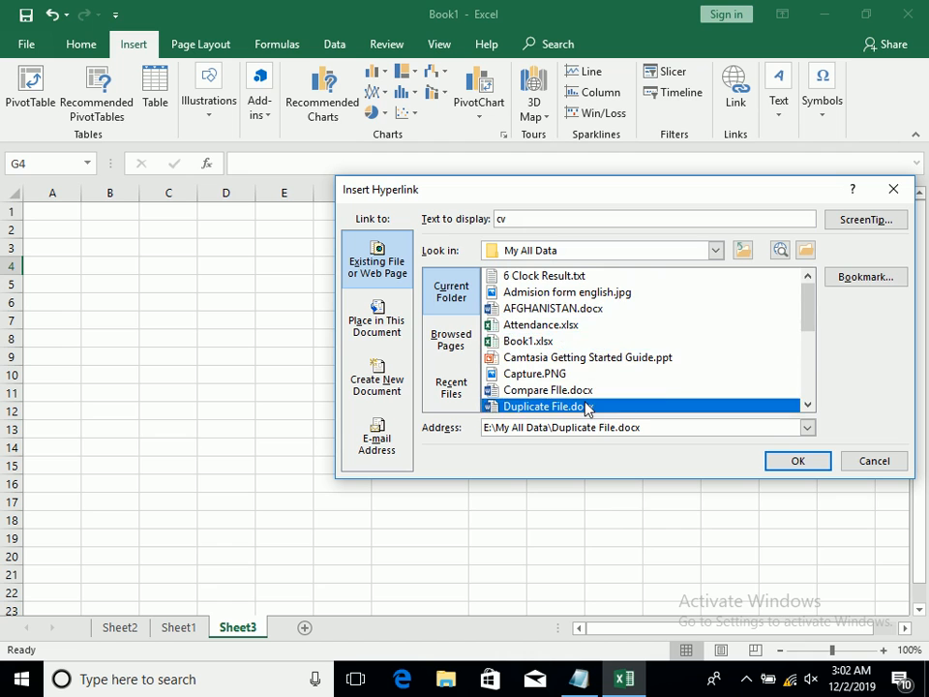
click(581, 378)
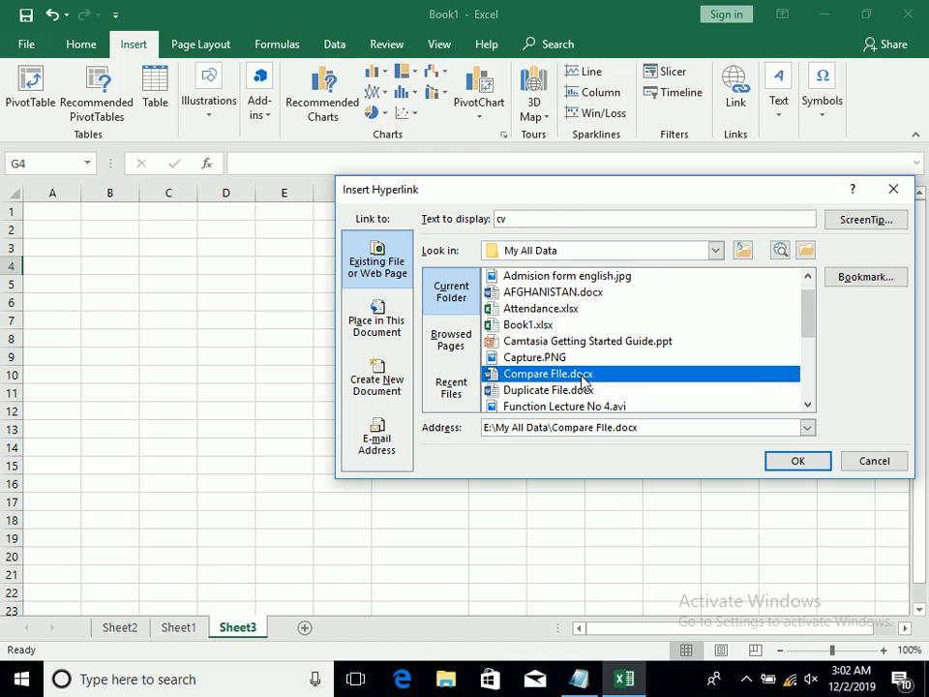
click(794, 463)
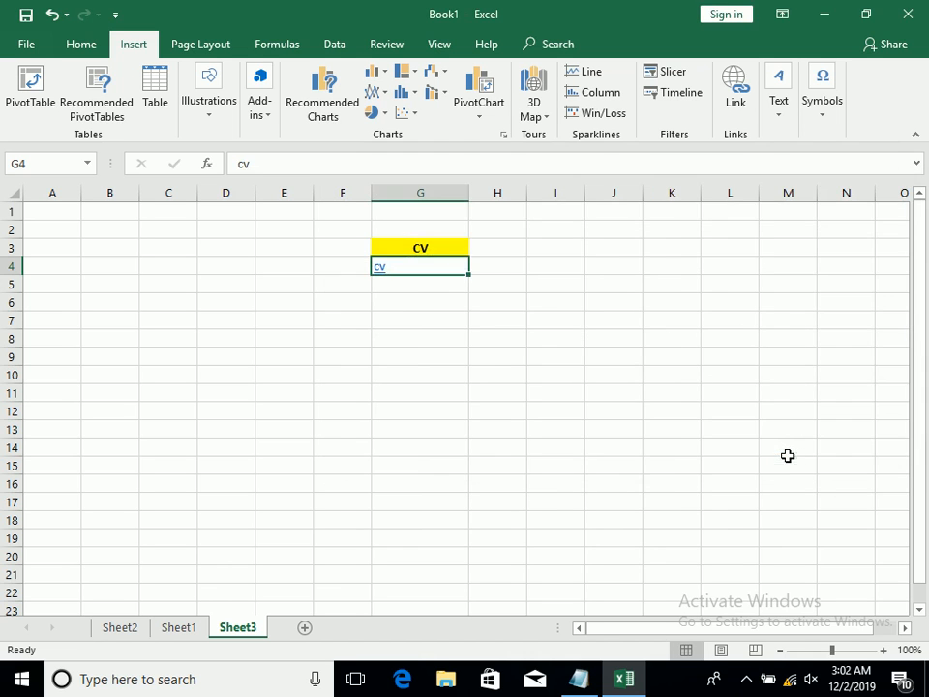
Follow the cv link in G4, agreeing to open the linked document, and dismiss the message
click(446, 338)
click(378, 267)
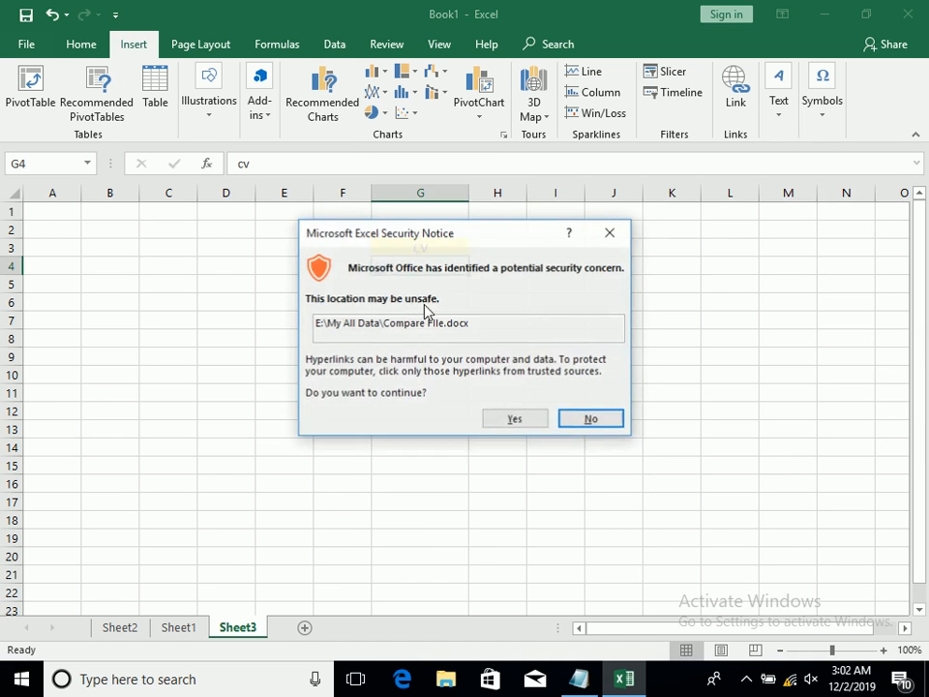
click(512, 420)
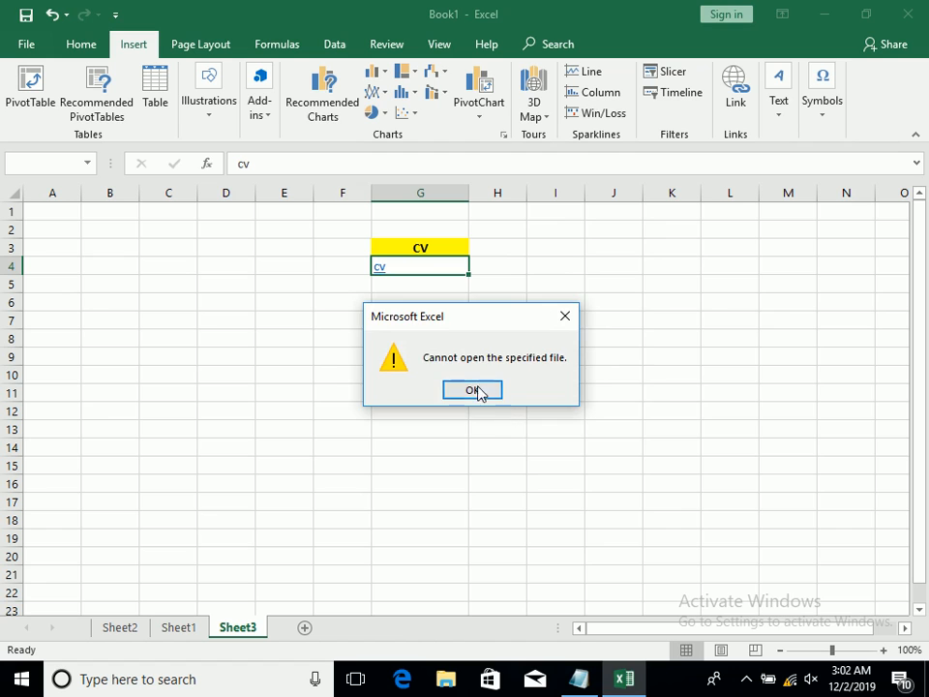
click(486, 391)
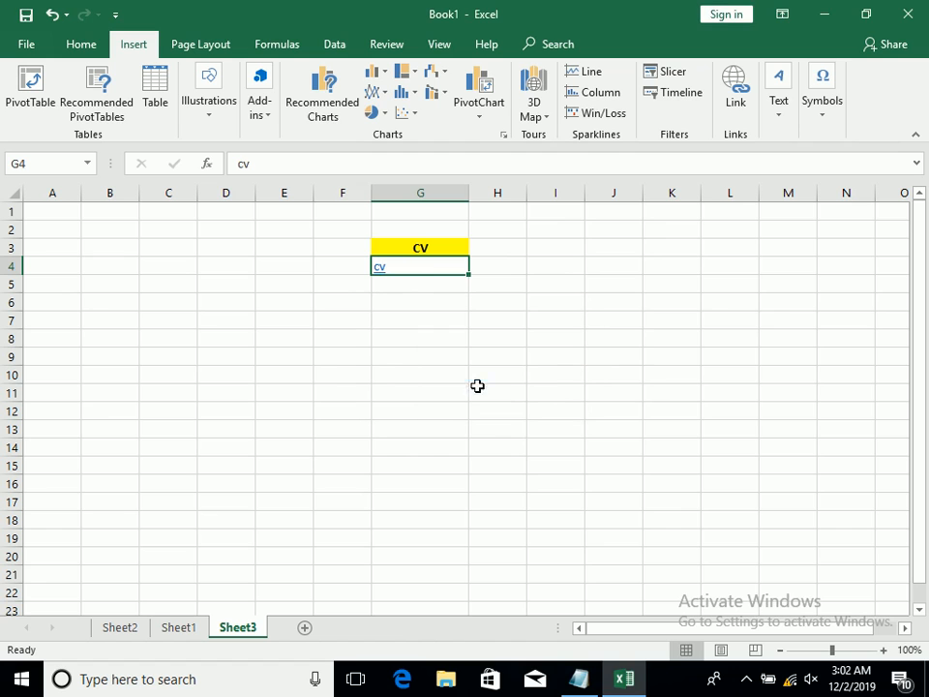
Insert a hyperlink in G5 to the picture IMG_0002.jpg on Local Disk (E:)
click(415, 281)
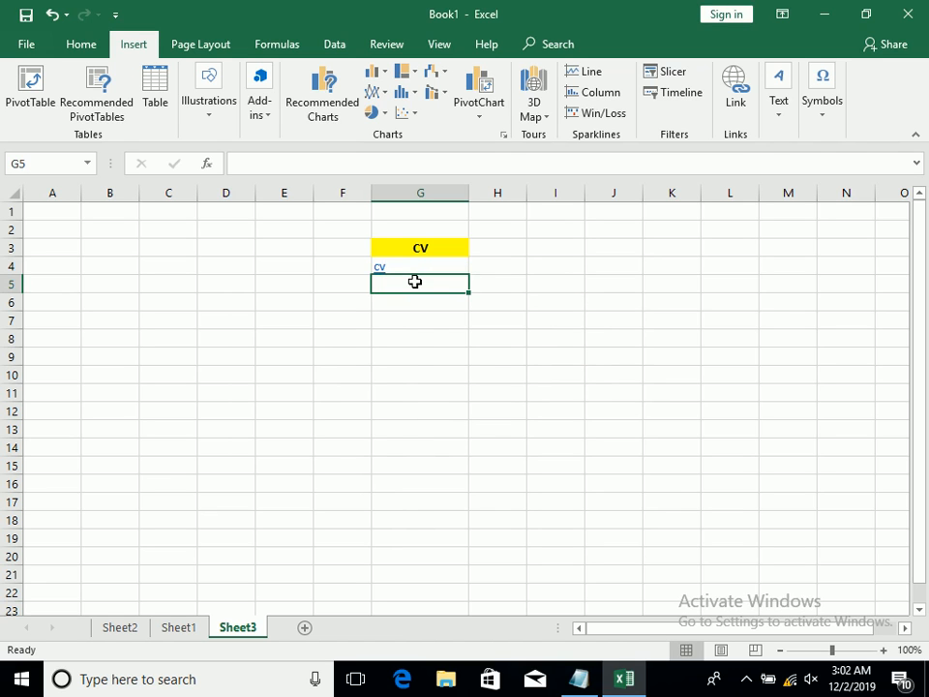
click(752, 100)
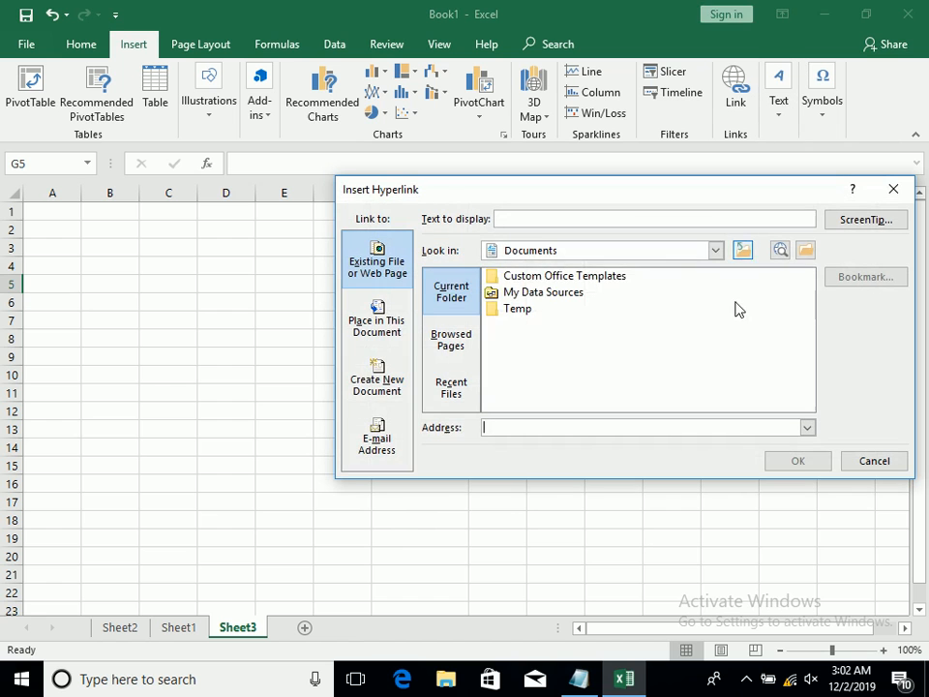
click(674, 253)
scroll(721, 339, down, 3)
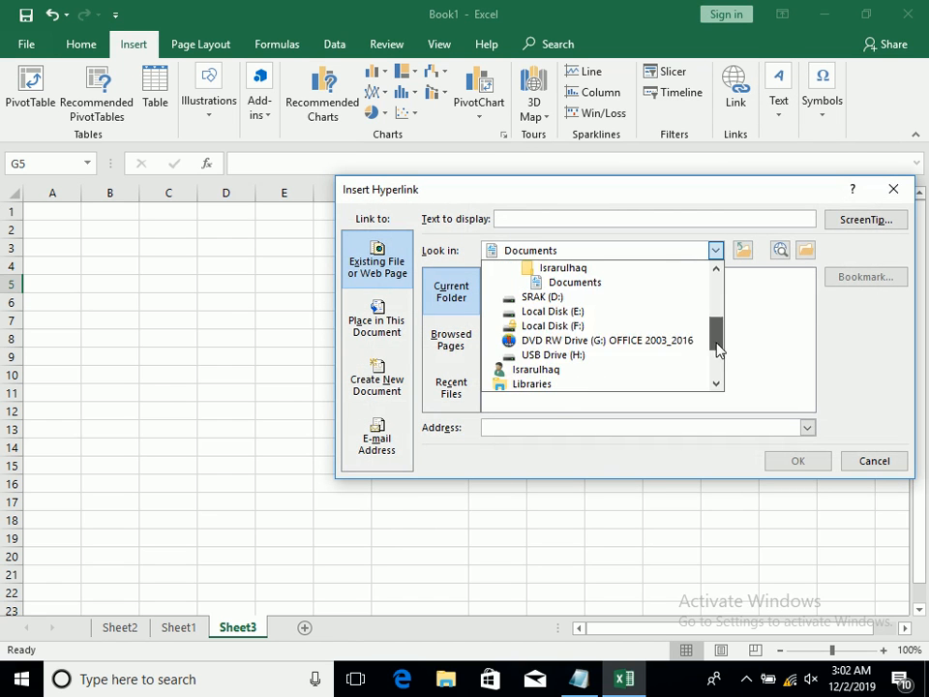
click(642, 316)
double_click(572, 389)
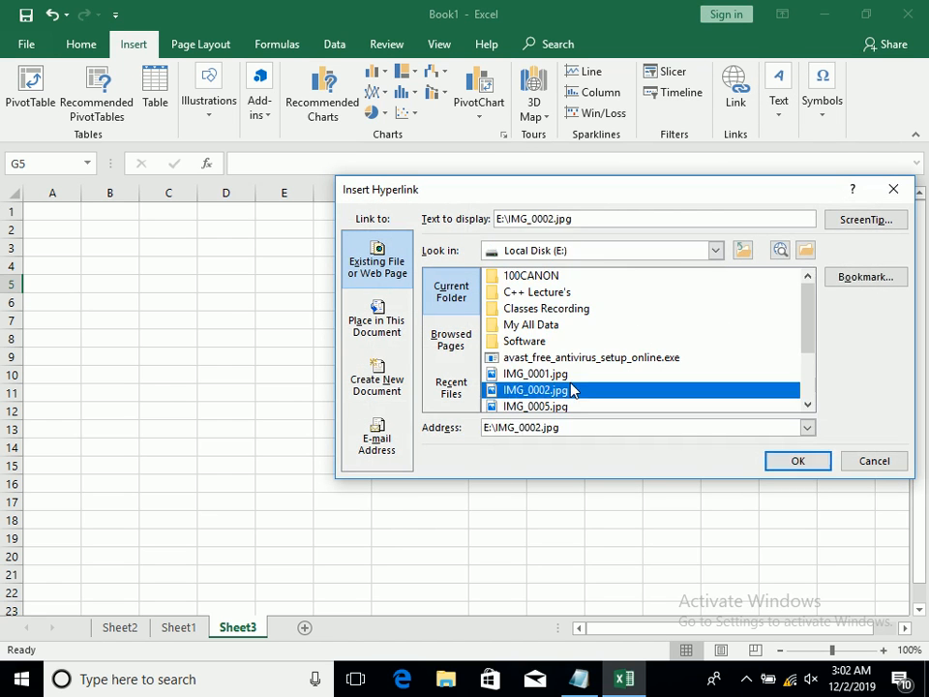
Follow the picture link in G5, agreeing to open it, and close the photo viewer
click(421, 289)
click(514, 418)
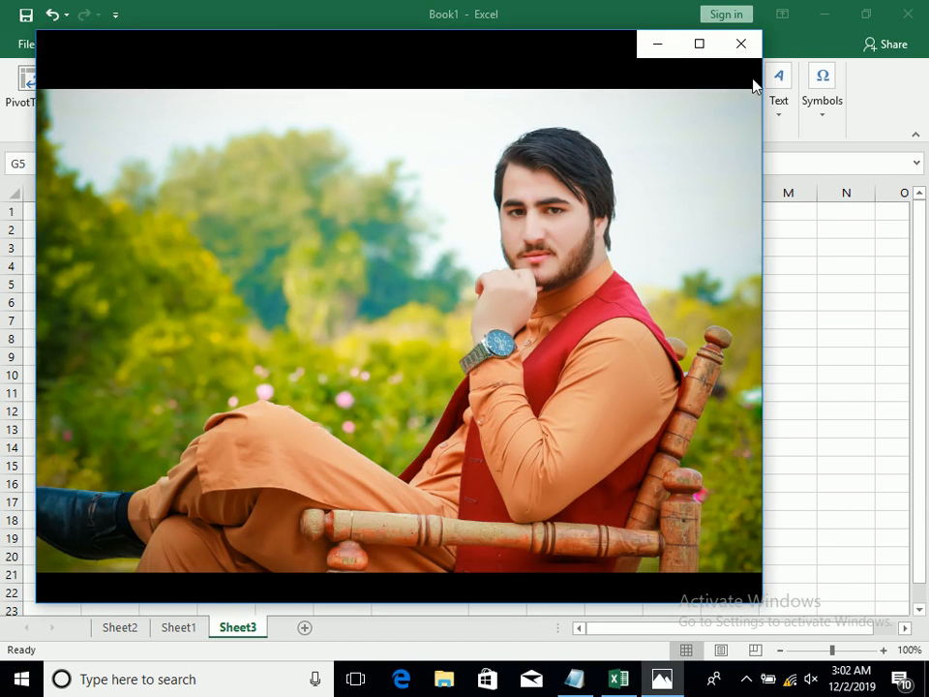
click(742, 43)
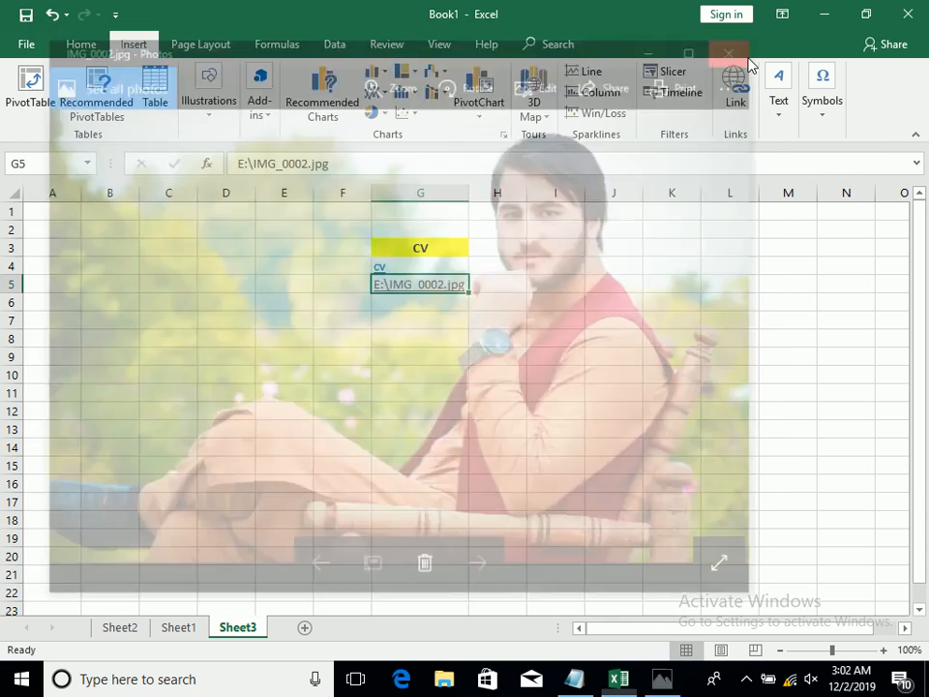
Clear both file links below the CV heading by deleting the contents of G4:G6, and select G4
drag(441, 270, 450, 294)
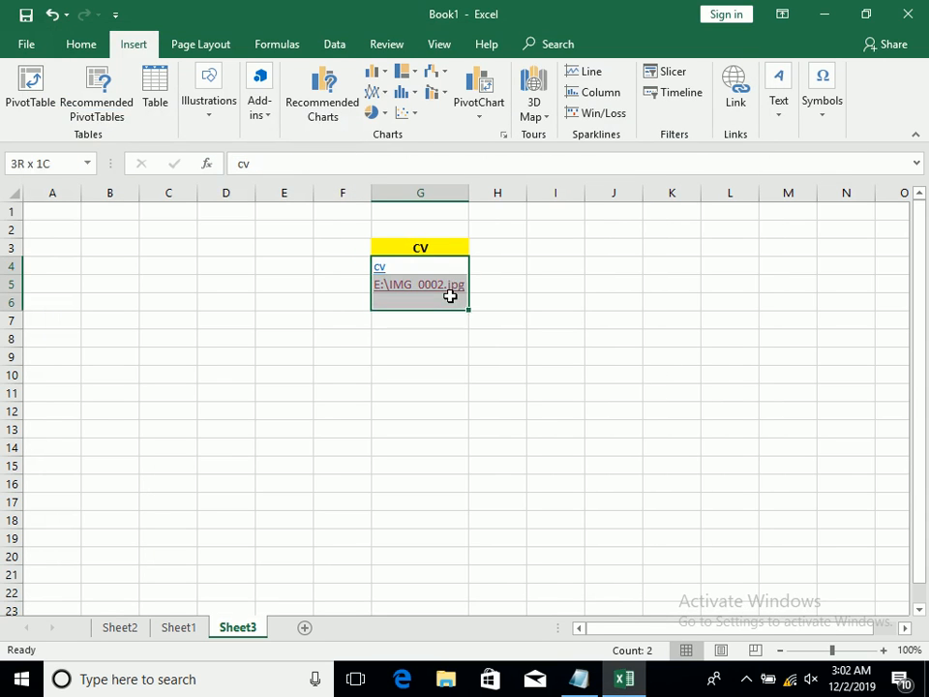
key(Delete)
click(437, 271)
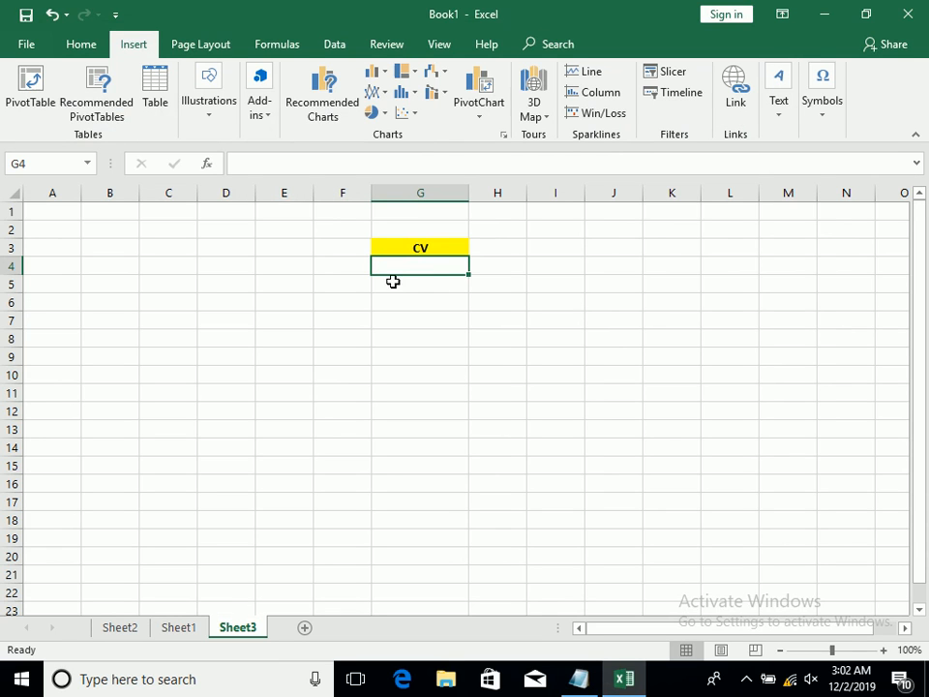
Insert a hyperlink in G4 to cell A1 of Sheet1 in this workbook, and test it before returning to Sheet3
click(741, 116)
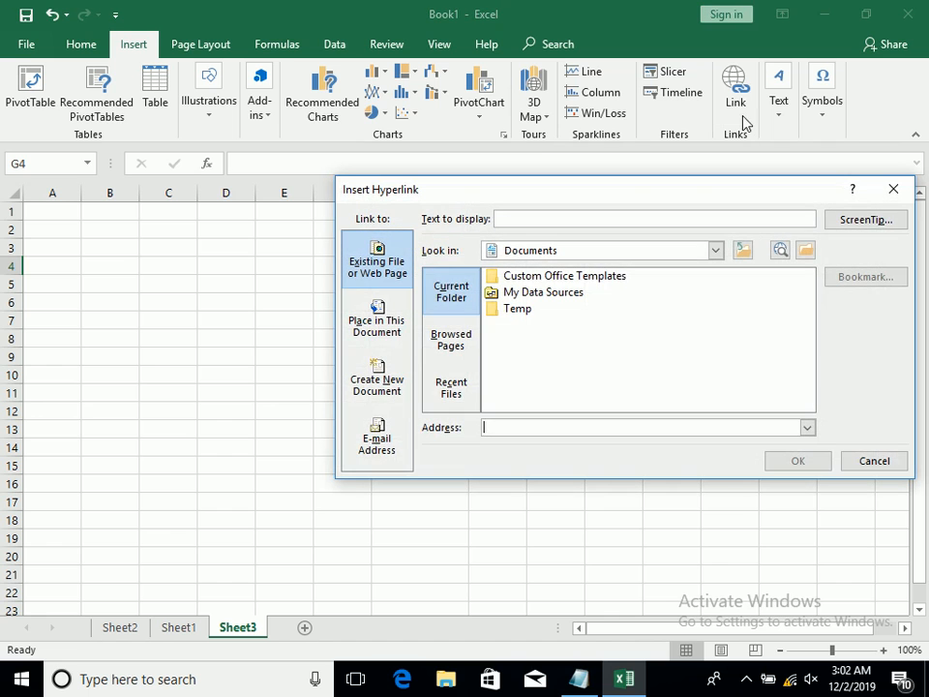
click(377, 327)
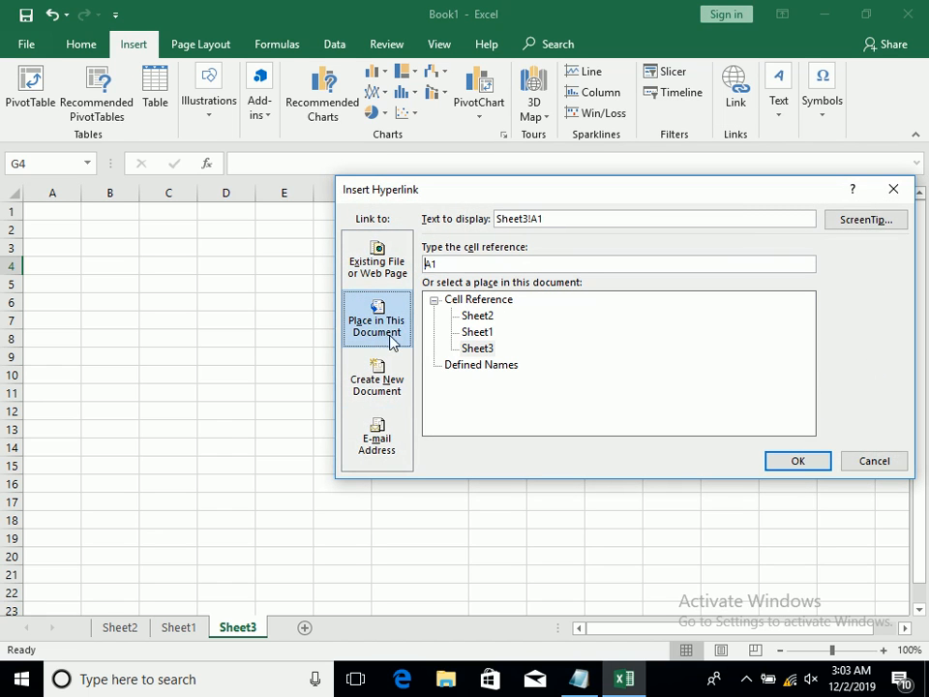
click(476, 333)
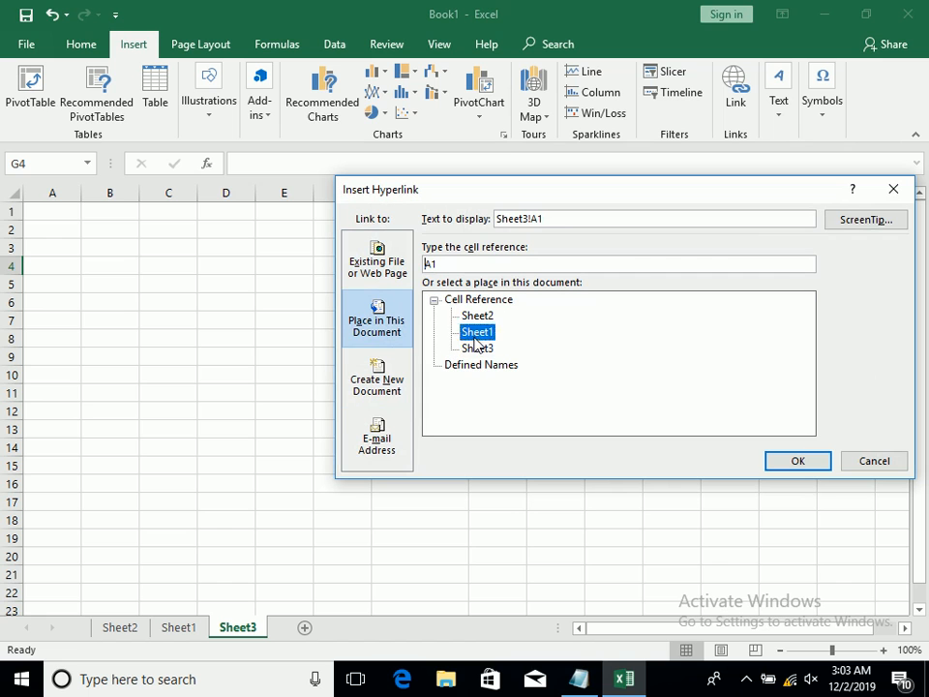
click(799, 460)
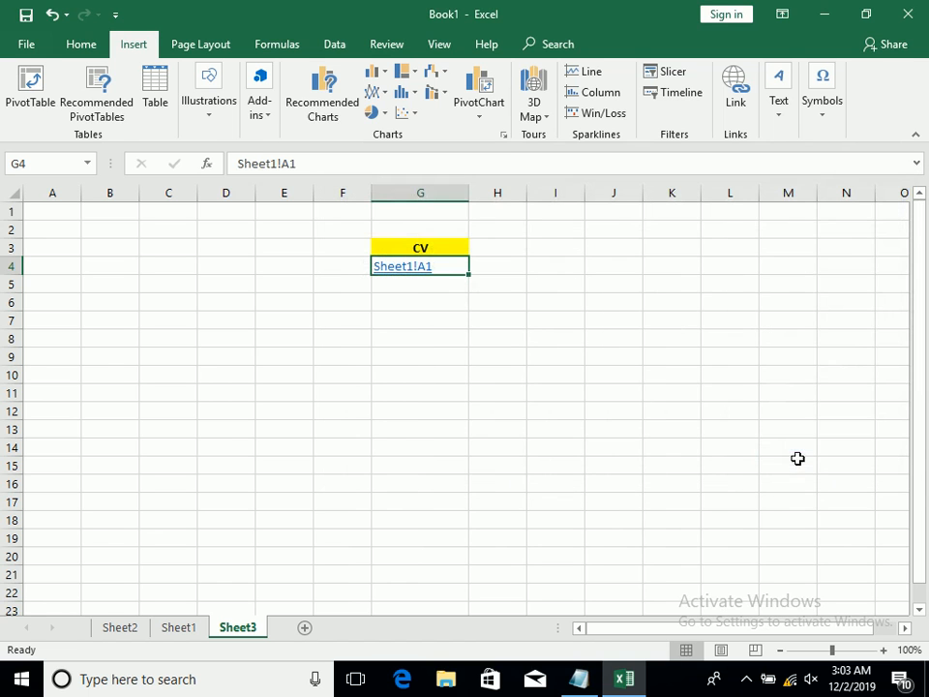
click(406, 271)
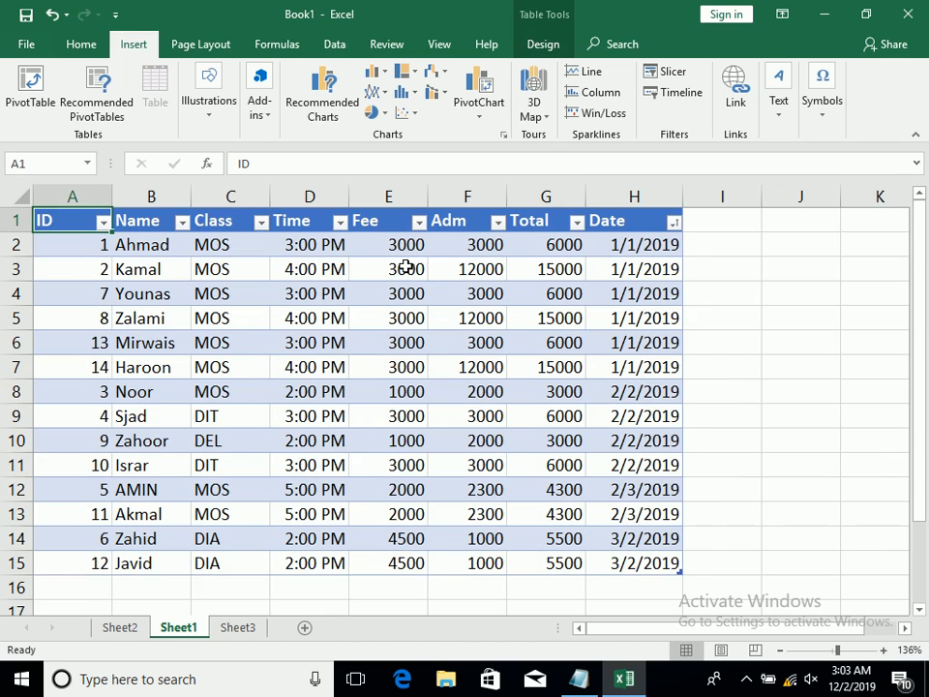
click(248, 628)
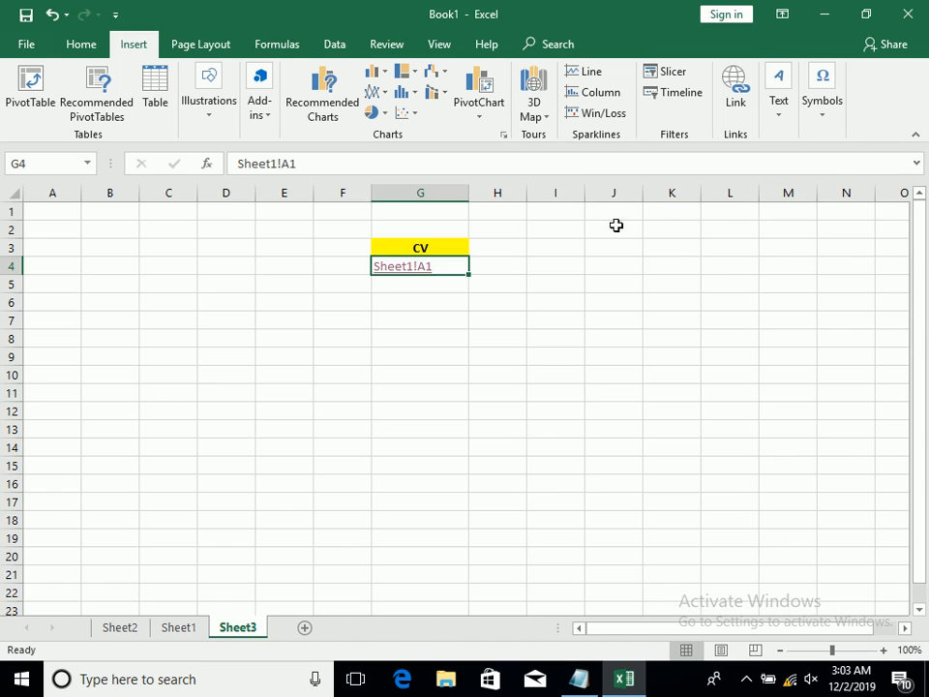
Draw a text box over about I3:N18 on Sheet3 and fill it with short lines of filler text
click(780, 111)
click(785, 116)
click(782, 116)
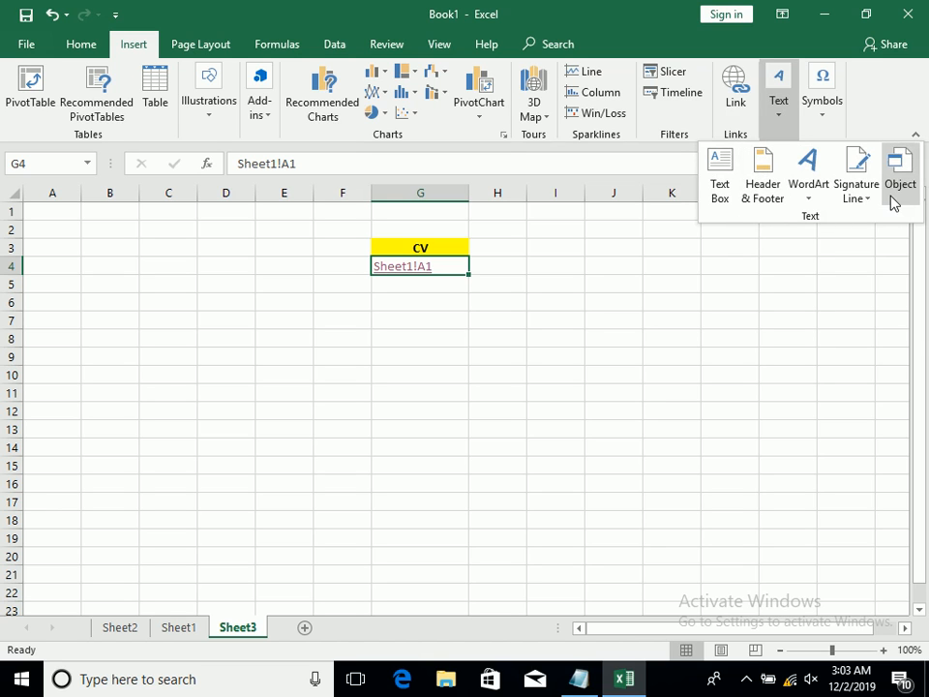
click(721, 184)
mouse_move(577, 251)
mouse_down()
mouse_move(773, 371)
mouse_move(854, 521)
mouse_up()
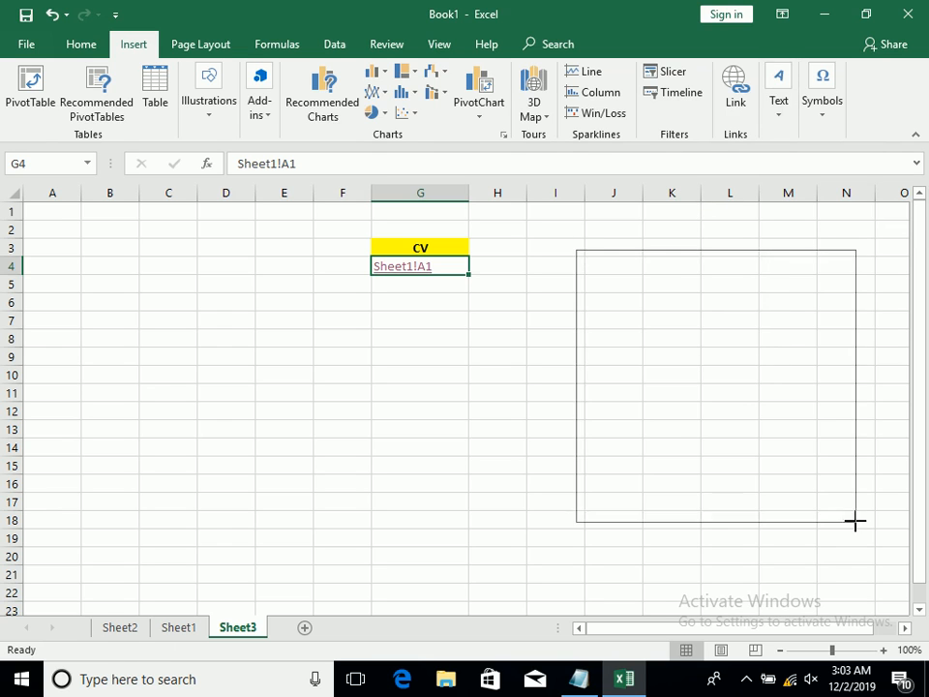
text(=radlfajsdlasda sd asd)
key(Return)
text(as)
key(Return)
text(da)
key(Return)
text(sd)
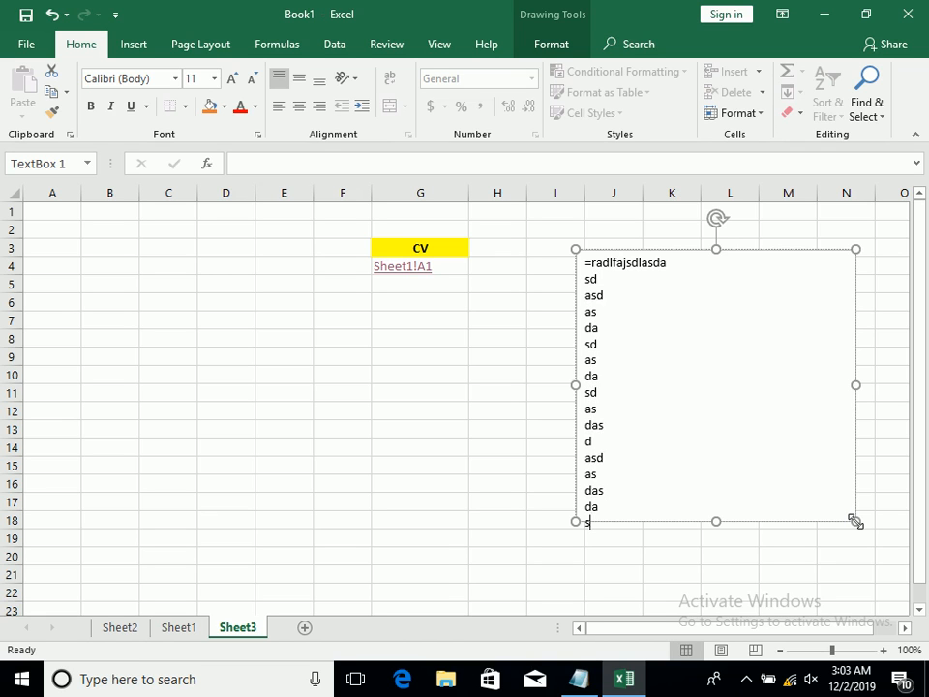
Replace all the text in the text box with one long unbroken string of filler letters
key(ctrl+a)
key(Delete)
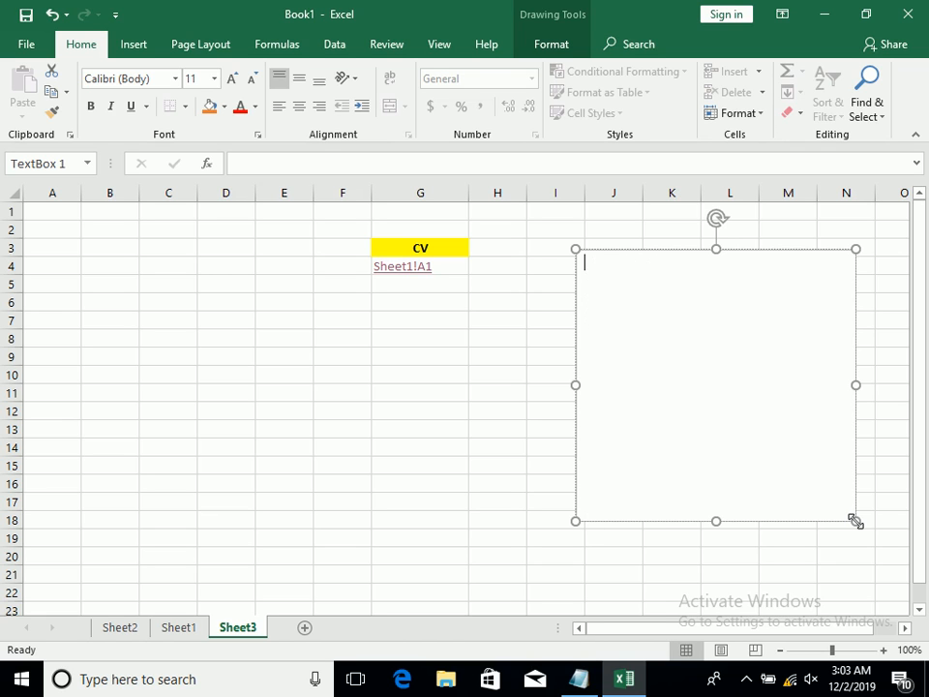
text(asdlahsldahsdlashdlashdlashdlashdalshdalsdhasl)
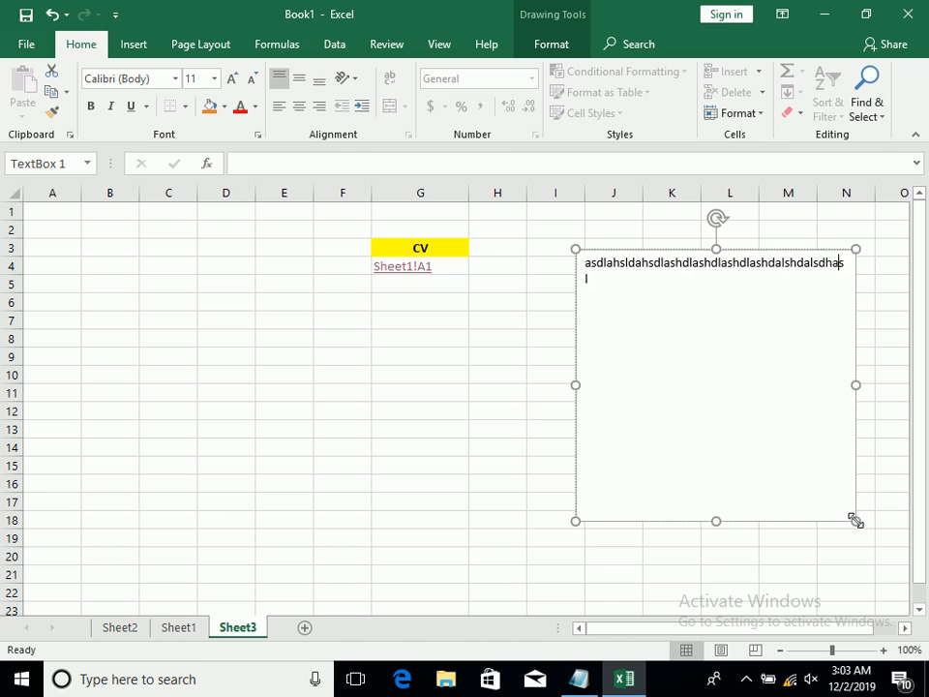
text(dhasldhasldhasdhasdhas)
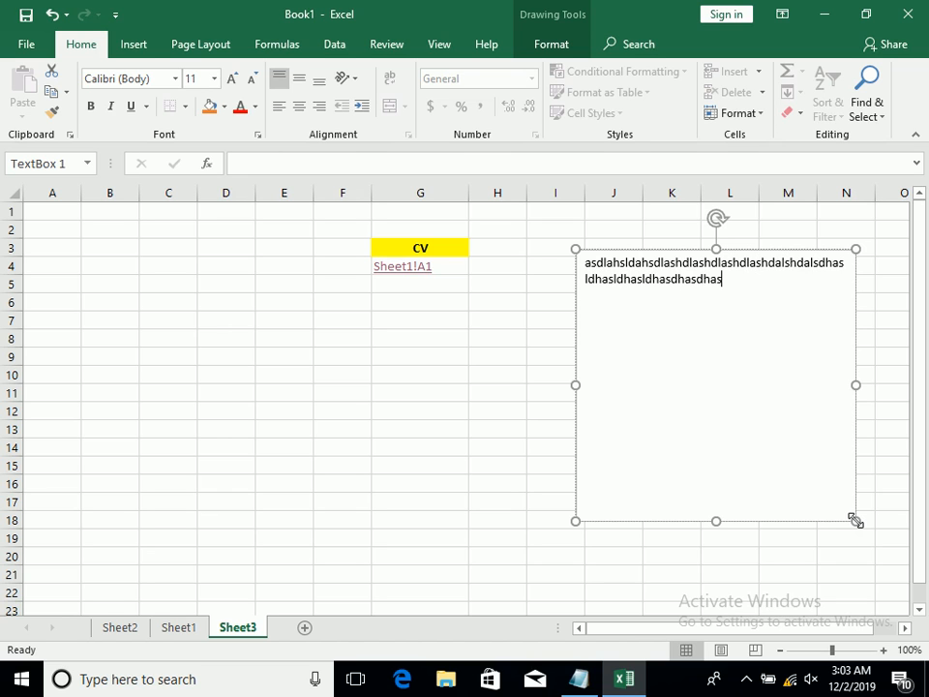
Shrink the text box to cover about I3:M9, and delete it from the sheet
drag(857, 521, 829, 368)
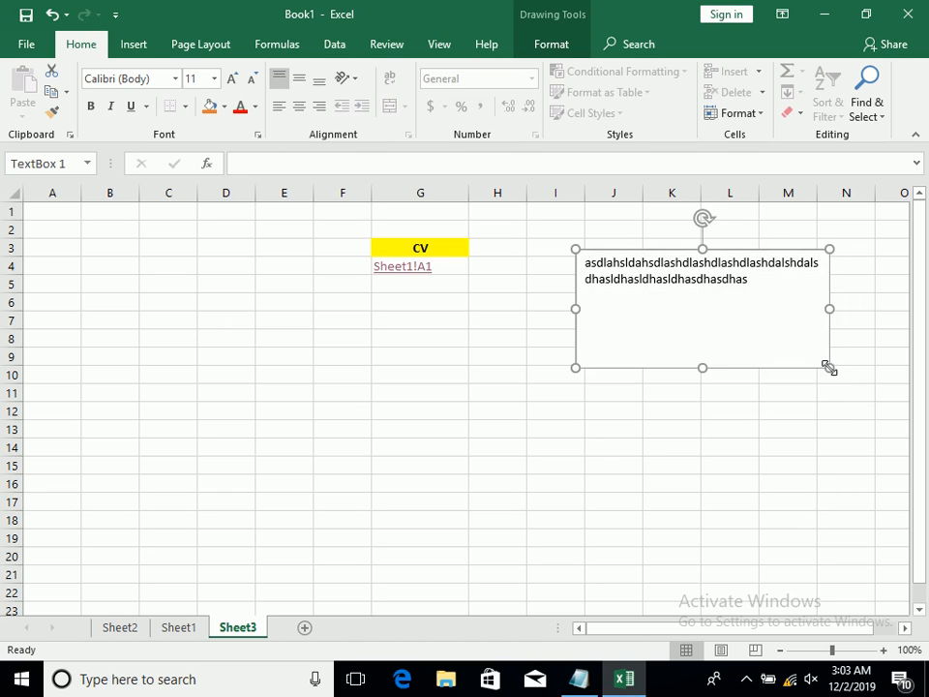
click(757, 396)
click(754, 352)
click(753, 368)
key(Delete)
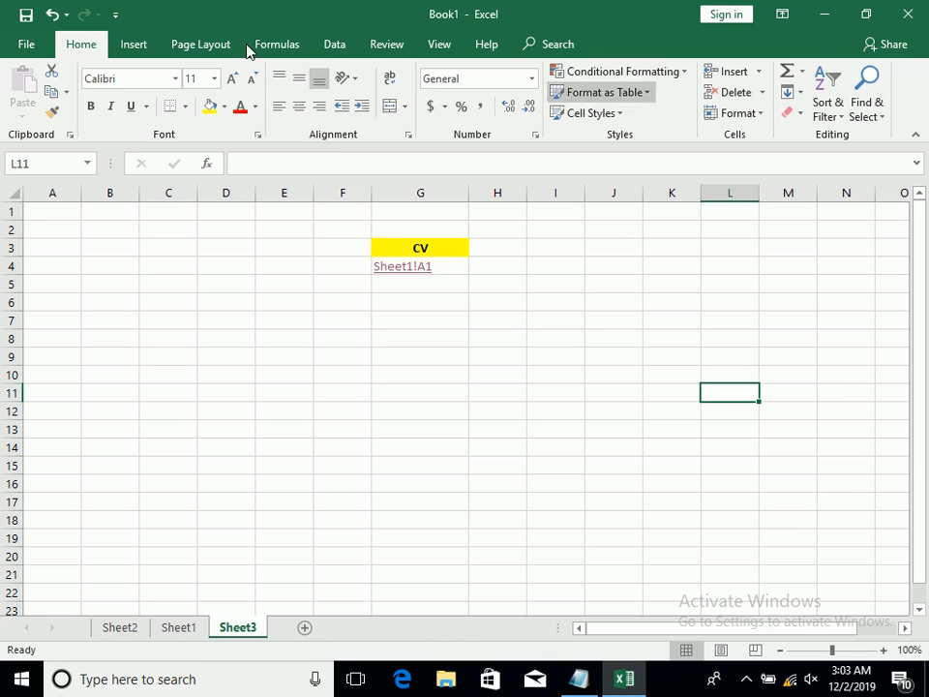
Clear all contents and formatting from F3:H5 on Sheet3, including the CV heading and its hyperlink
click(134, 44)
click(777, 108)
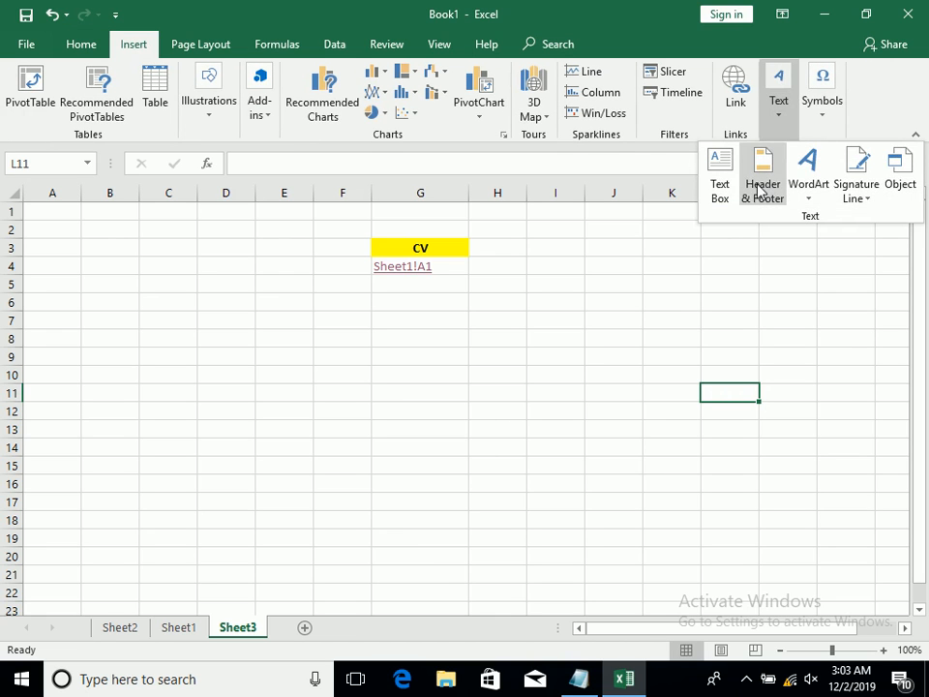
click(387, 263)
drag(338, 248, 525, 280)
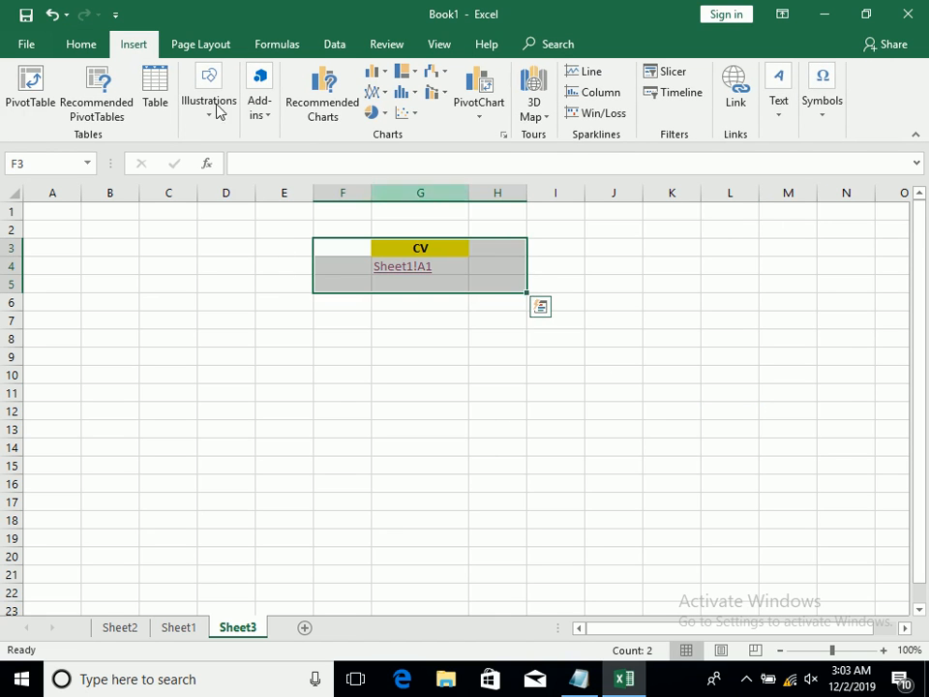
click(85, 49)
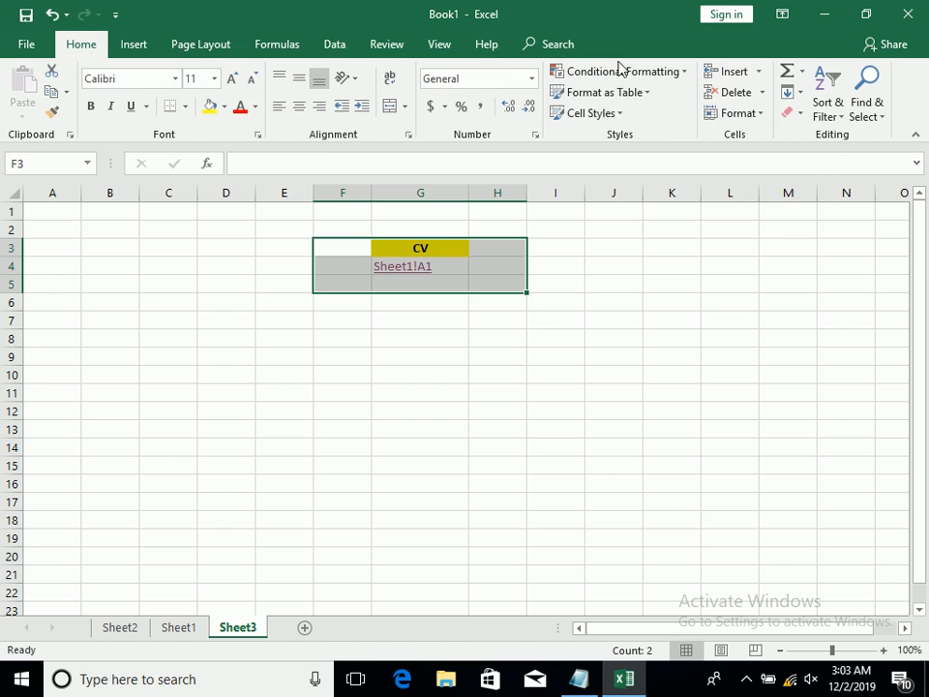
click(788, 115)
click(789, 136)
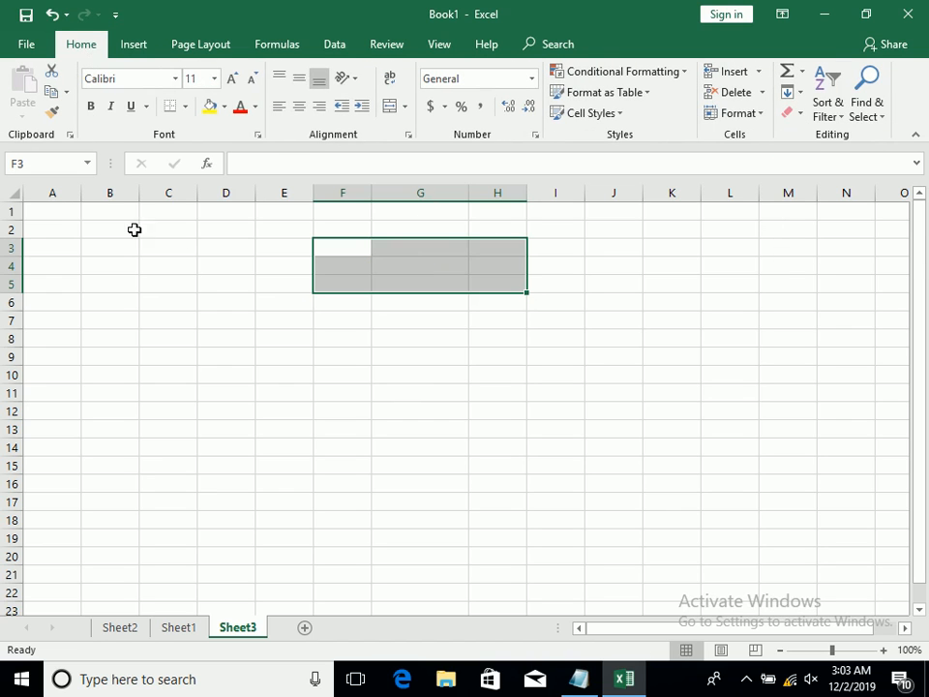
Fill the range A1:I16 on Sheet3 with the filler text "asdas" in every cell
click(56, 214)
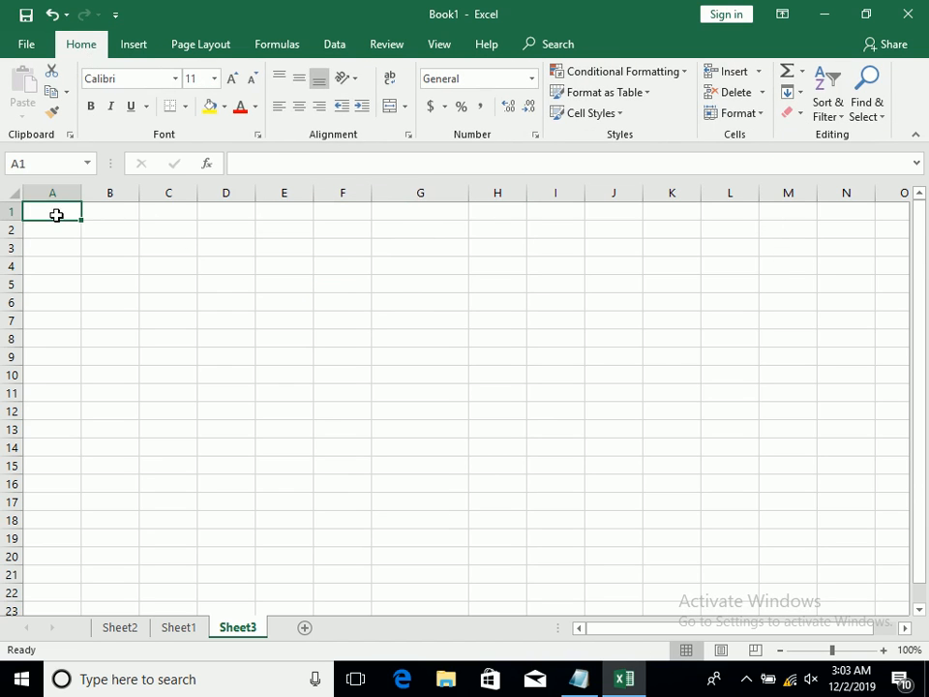
drag(56, 214, 564, 485)
text(asd)
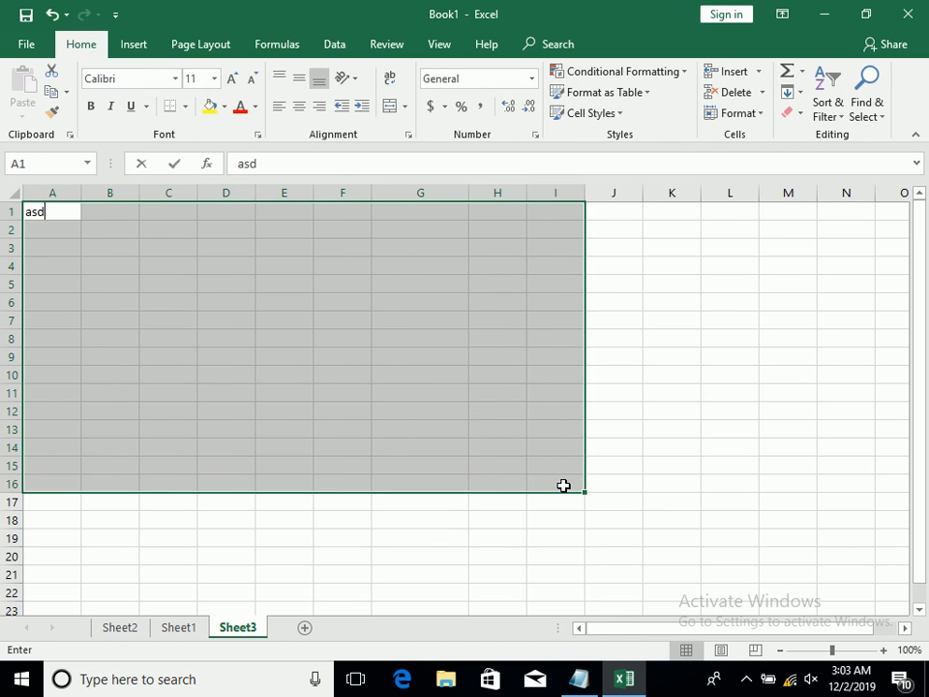
text(as)
key(ctrl+Return)
click(43, 214)
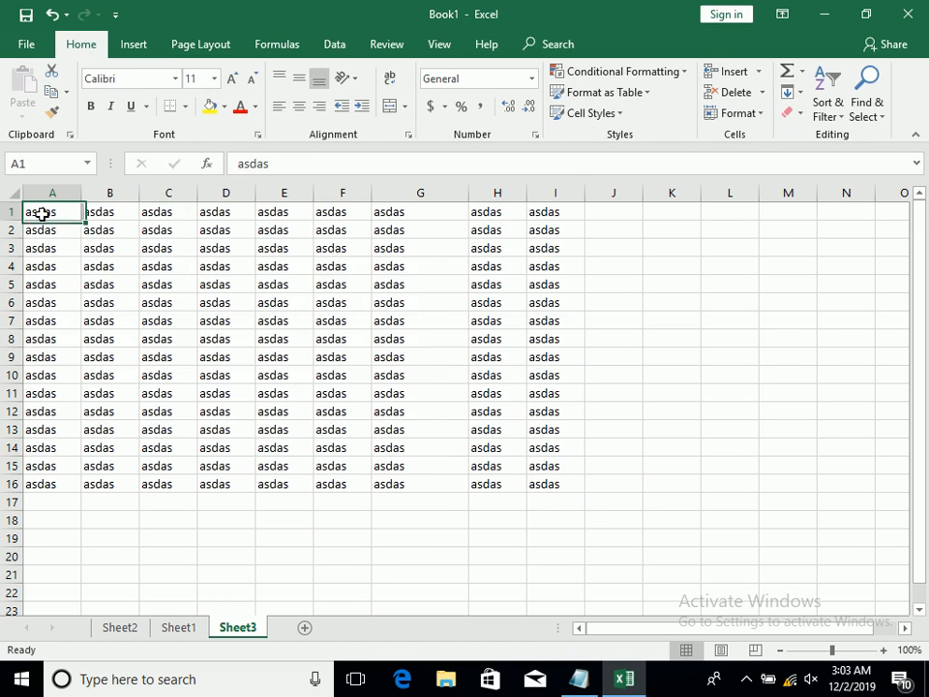
Add a page header to Sheet3 and insert the current date in its left section
click(133, 43)
click(780, 105)
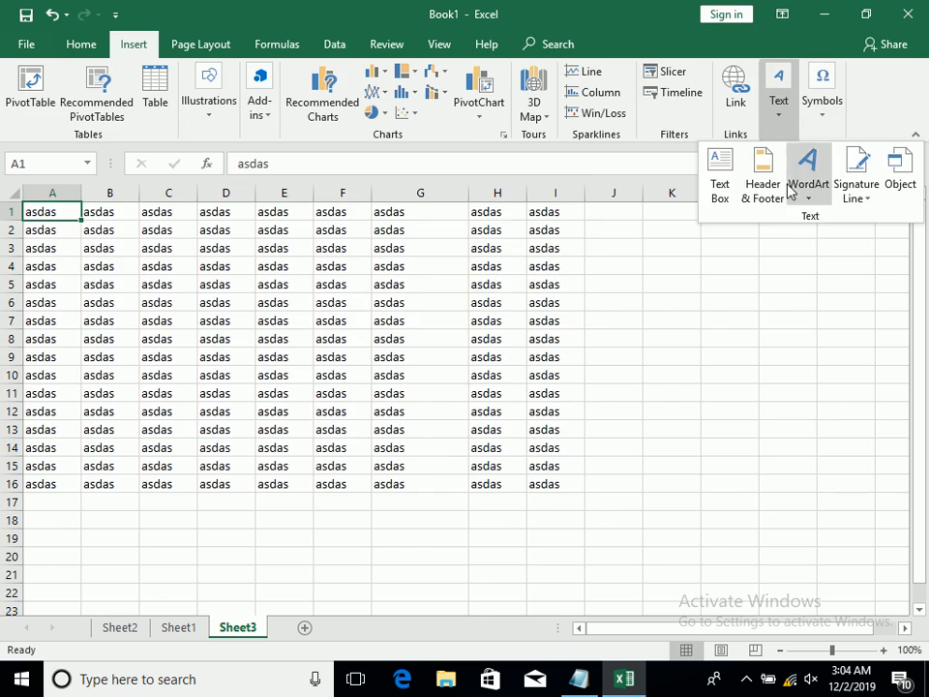
click(764, 187)
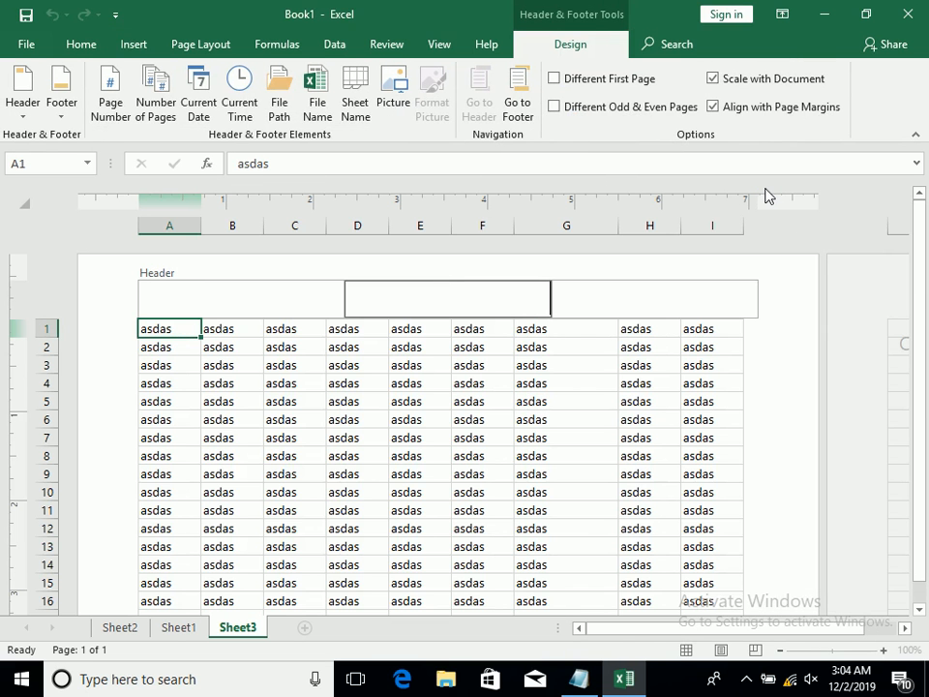
click(247, 363)
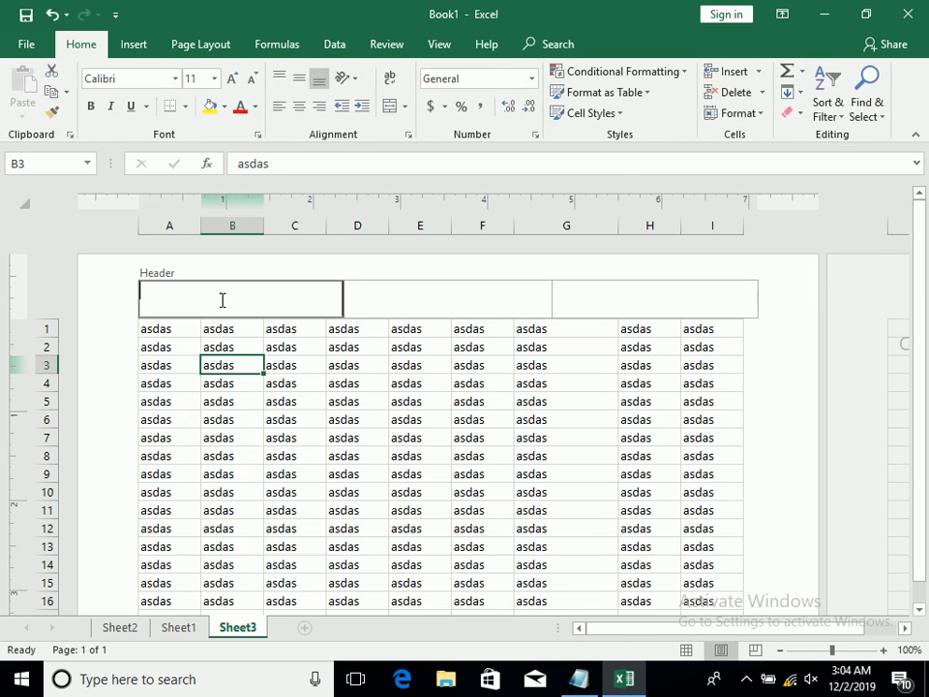
click(221, 305)
click(201, 104)
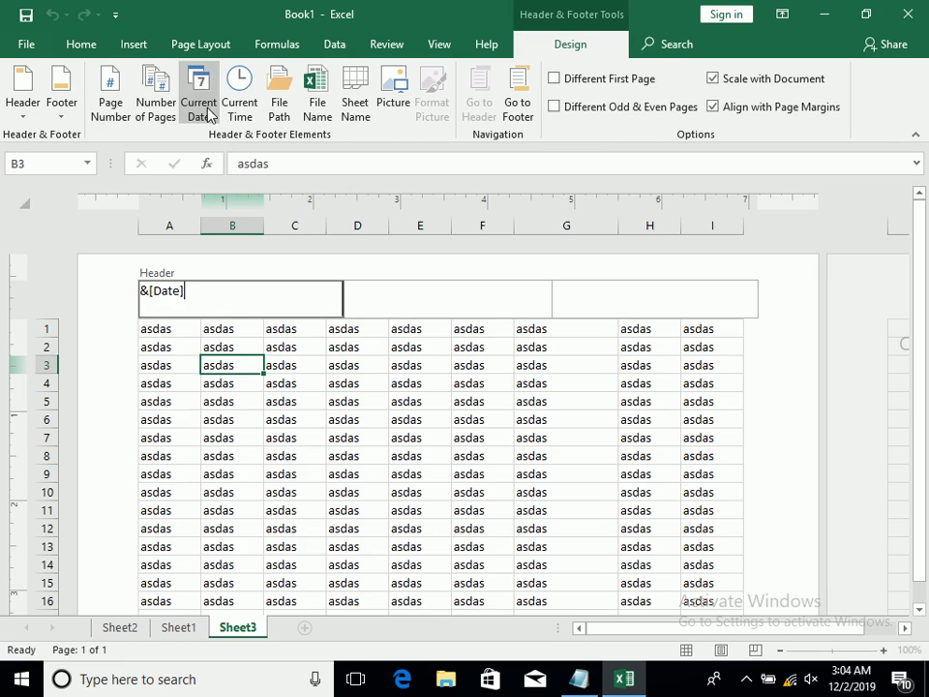
Insert the current time in the header's centre section and enter "Final Report" in its right section
click(411, 292)
click(240, 97)
click(672, 292)
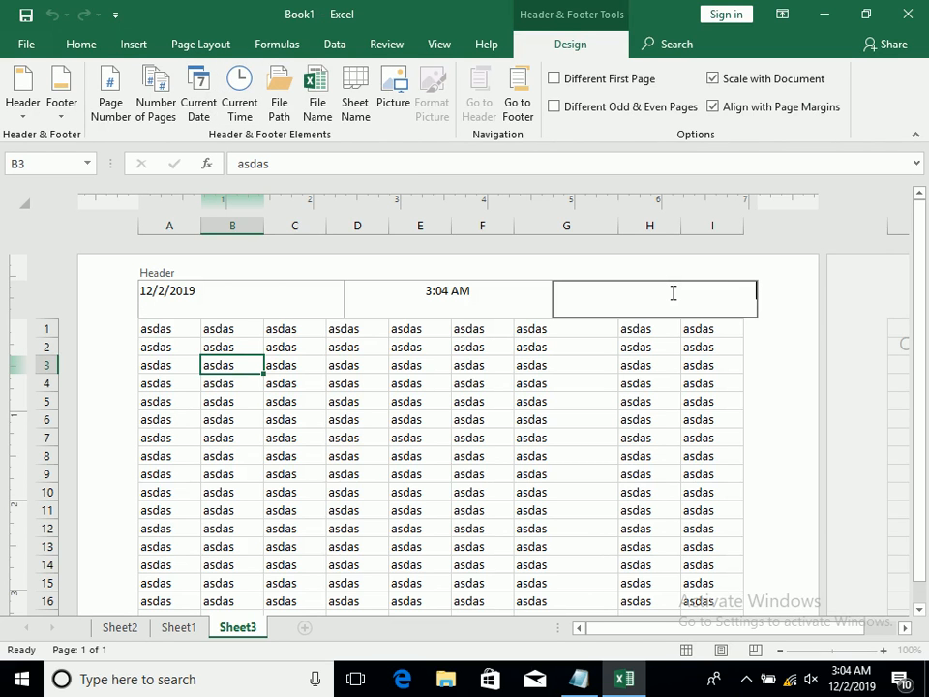
text(Final Report)
In the footer, enter "By" and the author's name in the left section and "ZICS - ZIA INSTITUTE OF COMPUTER SCIENCES" in the centre section
click(526, 87)
click(241, 284)
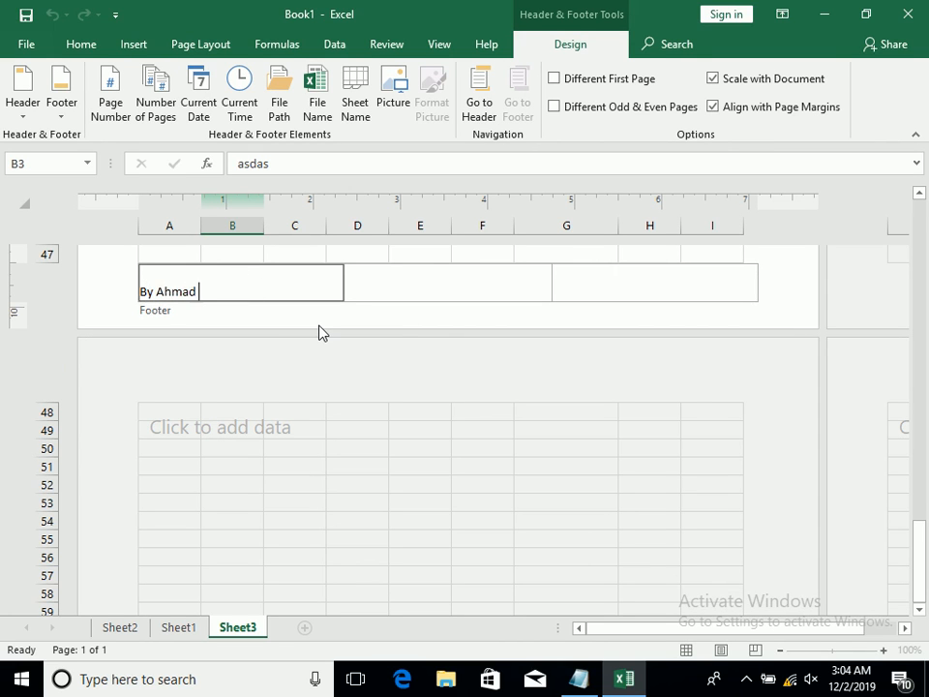
click(421, 288)
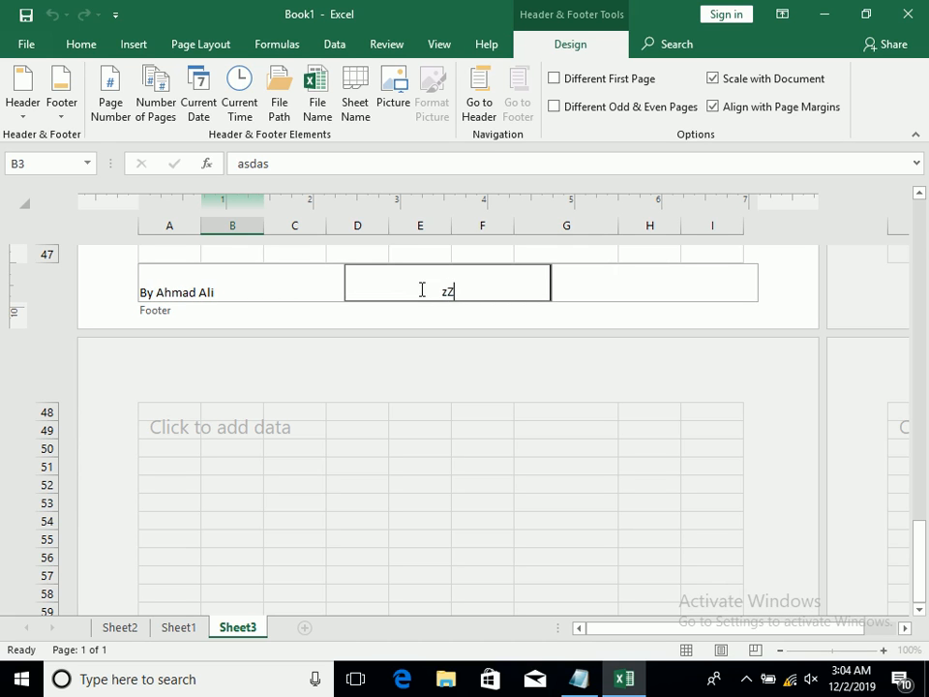
text(ZICS - ZIA INSTITUTE OF COMPUT)
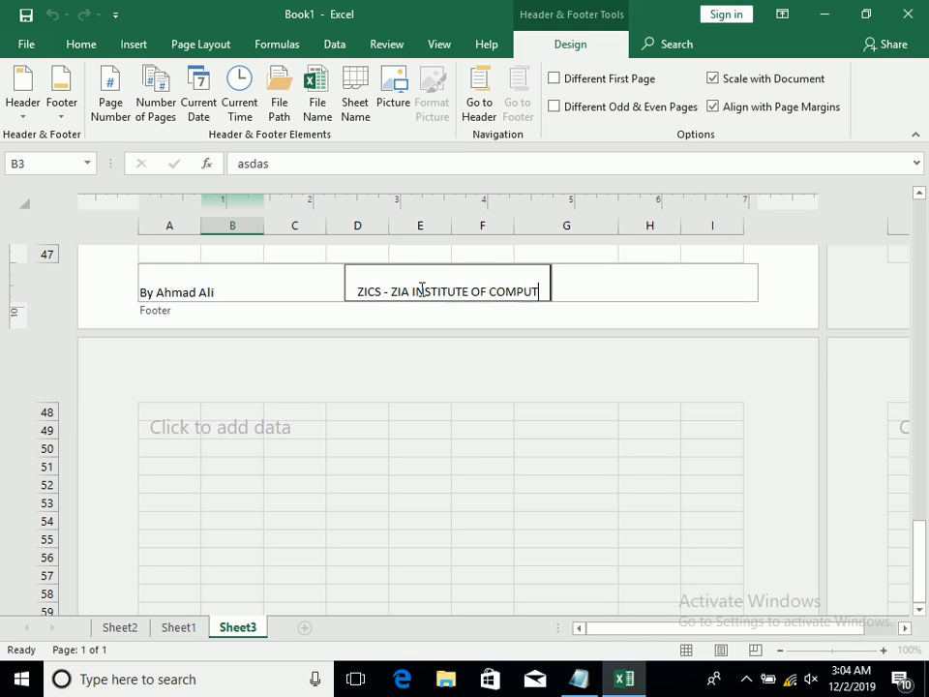
text(ER SCIENCES)
Insert the page number as the only content of the footer's right section
key(Tab)
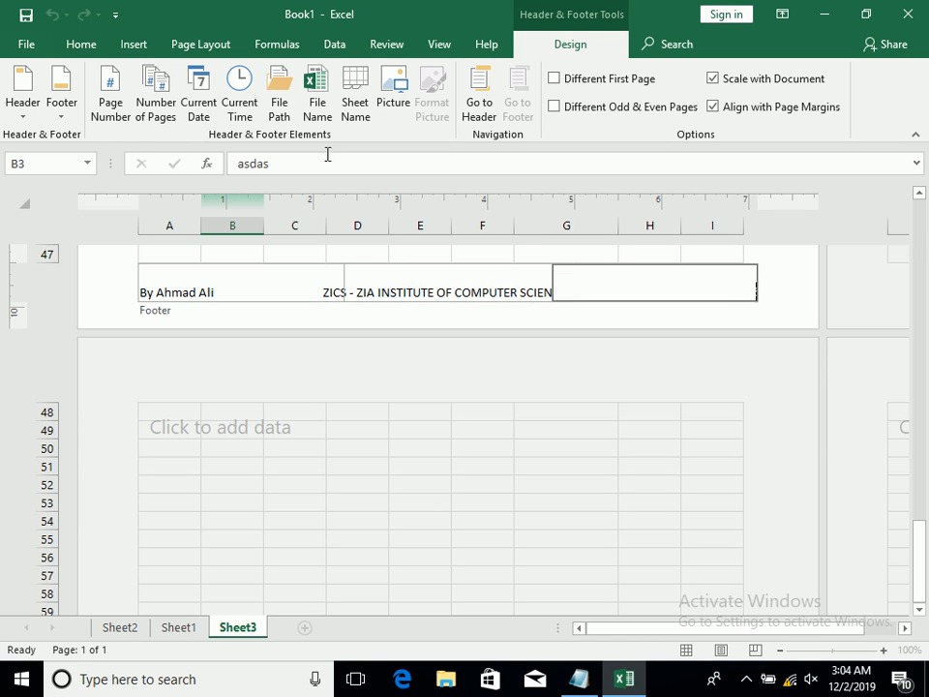
click(140, 100)
click(116, 103)
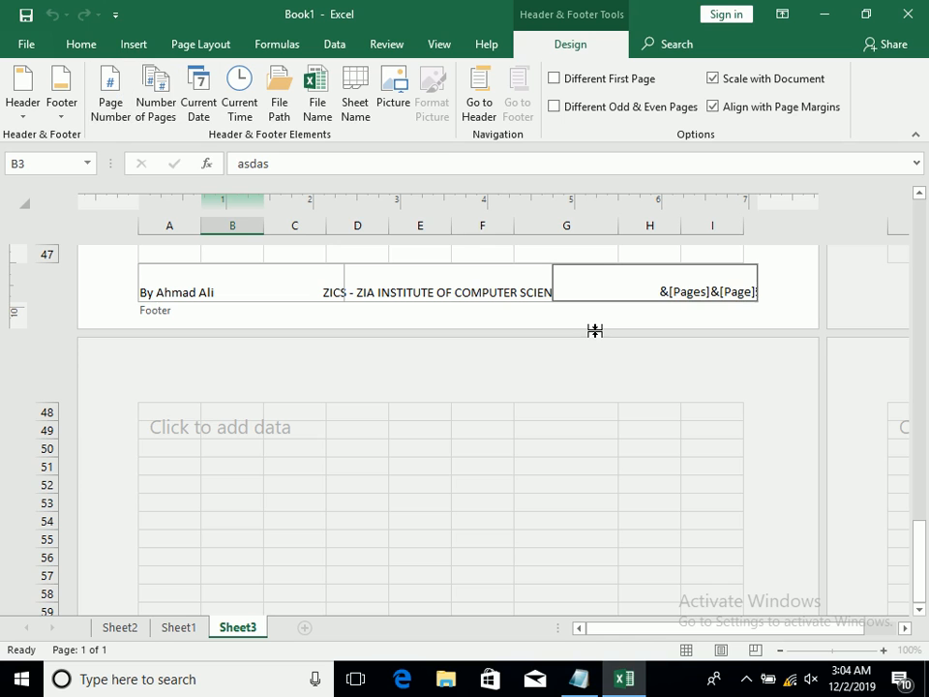
key(BackSpace)
key(BackSpace)
key(BackSpace)
key(BackSpace)
key(BackSpace)
key(BackSpace)
key(BackSpace)
key(BackSpace)
key(BackSpace)
key(BackSpace)
key(BackSpace)
key(BackSpace)
key(BackSpace)
key(BackSpace)
key(BackSpace)
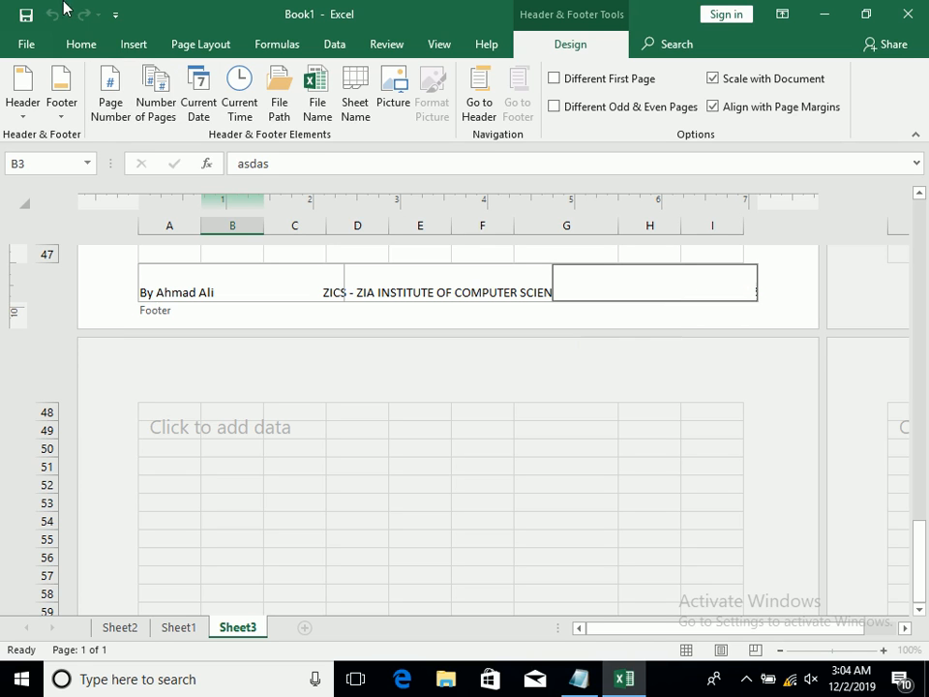
click(108, 105)
Leave the footer, check the header and footer in the print preview, and return to the sheet
click(303, 253)
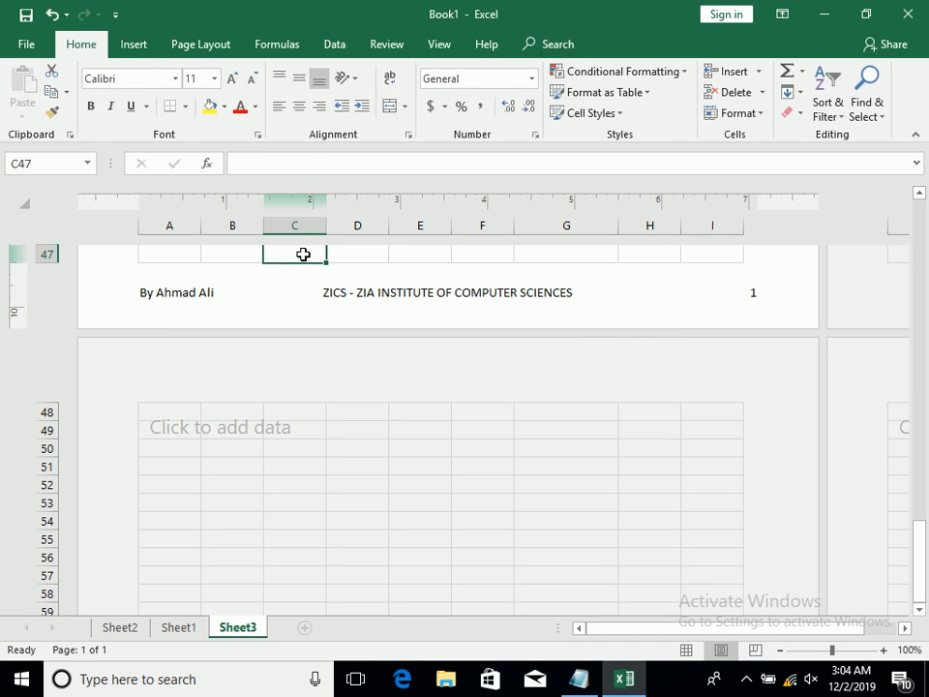
key(ctrl+p)
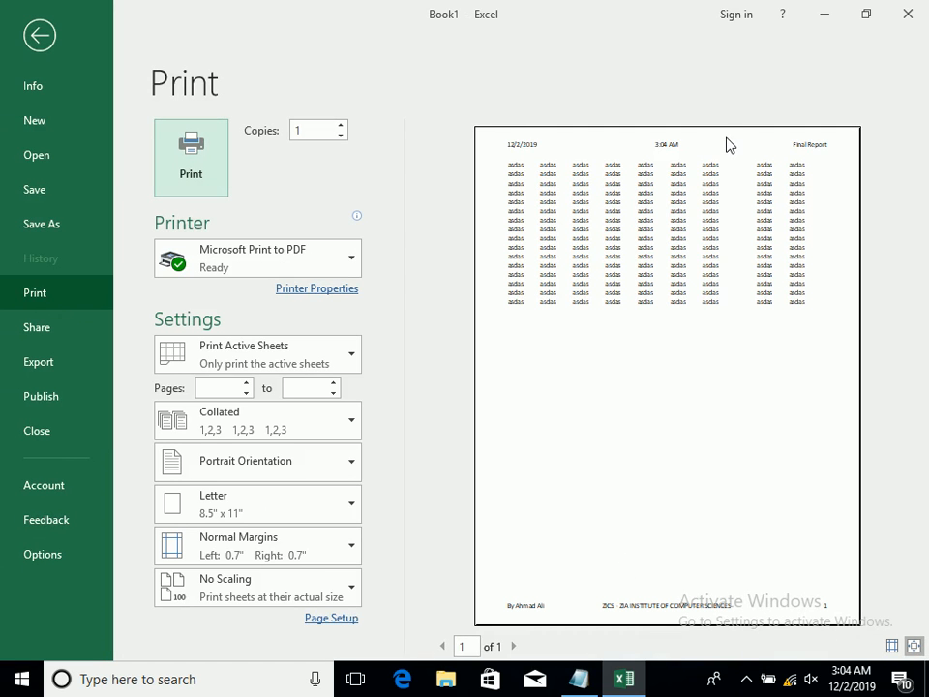
click(39, 39)
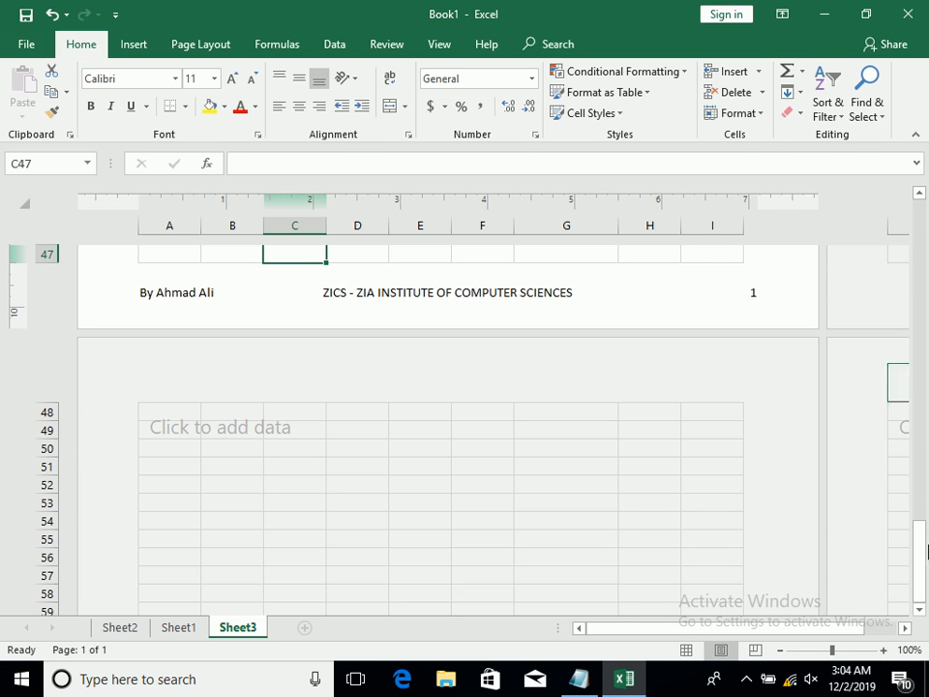
Try the Different First Page and Different Odd & Even Pages options on the header, switching each back off
drag(926, 571, 923, 542)
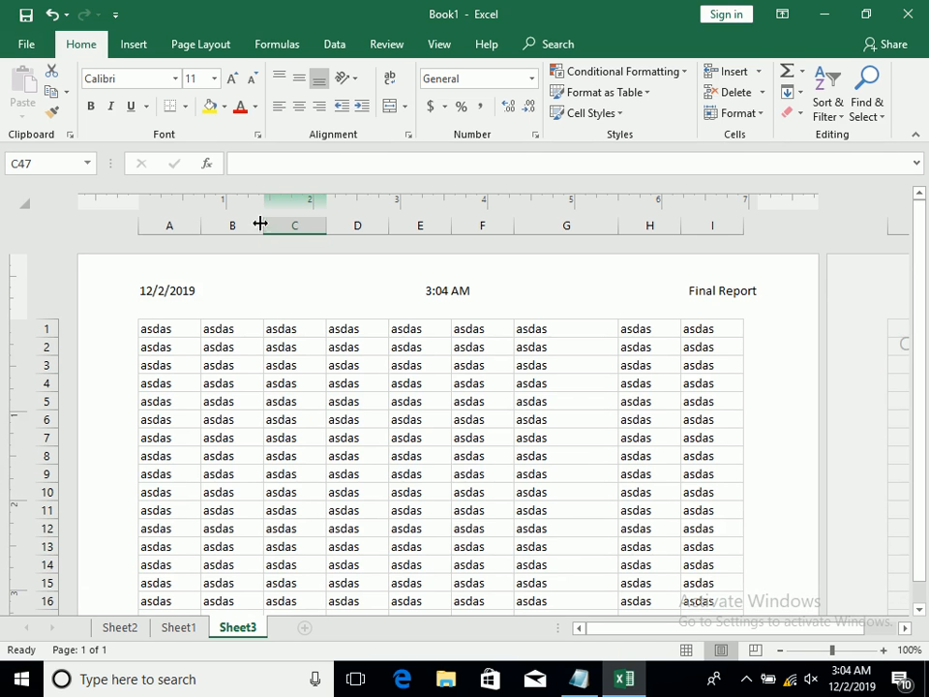
click(228, 309)
click(558, 45)
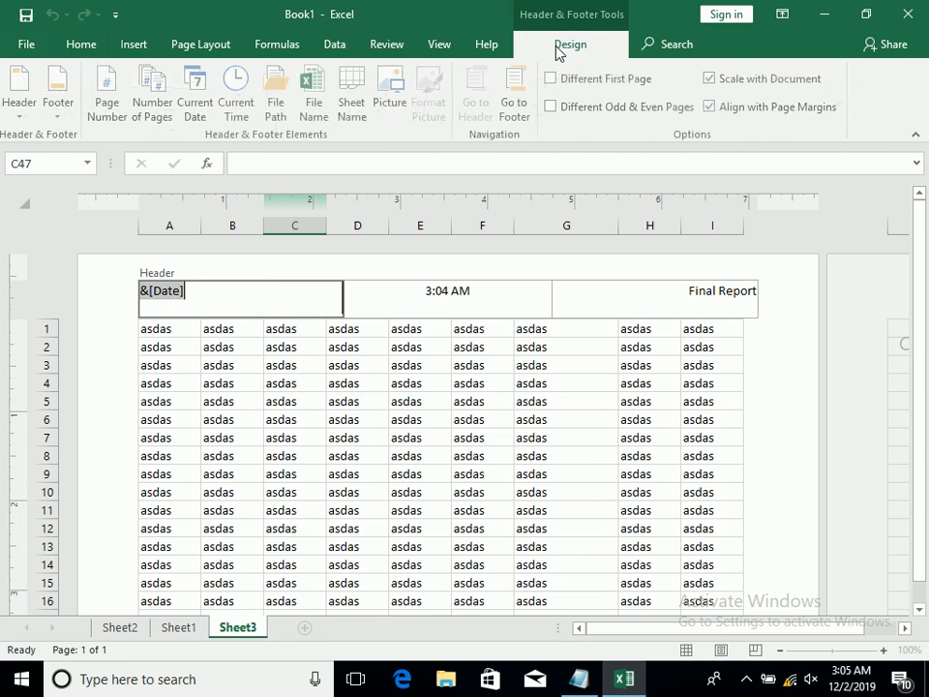
click(583, 86)
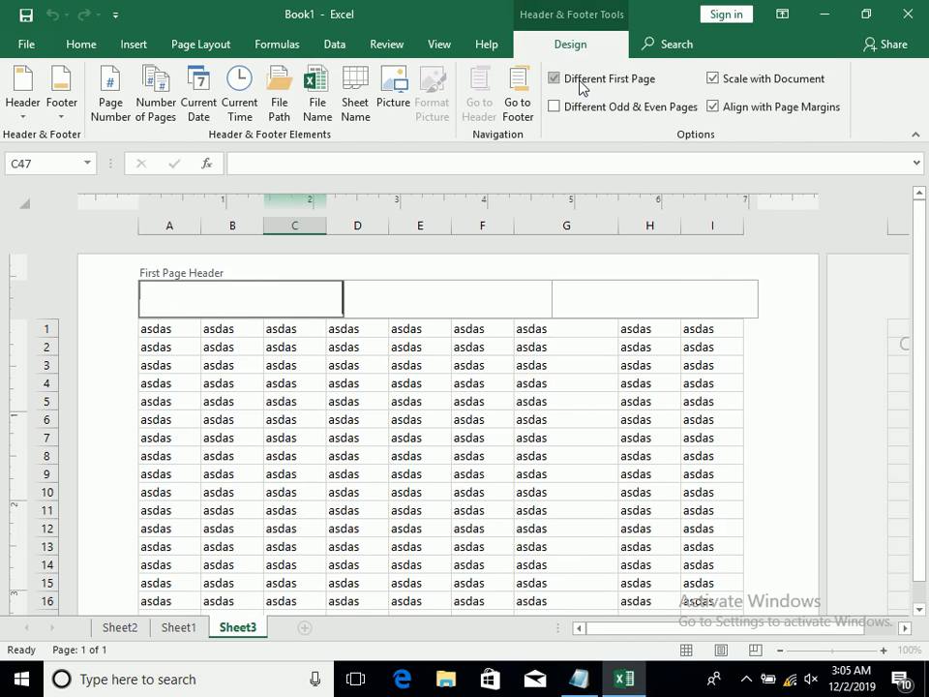
click(583, 85)
click(619, 110)
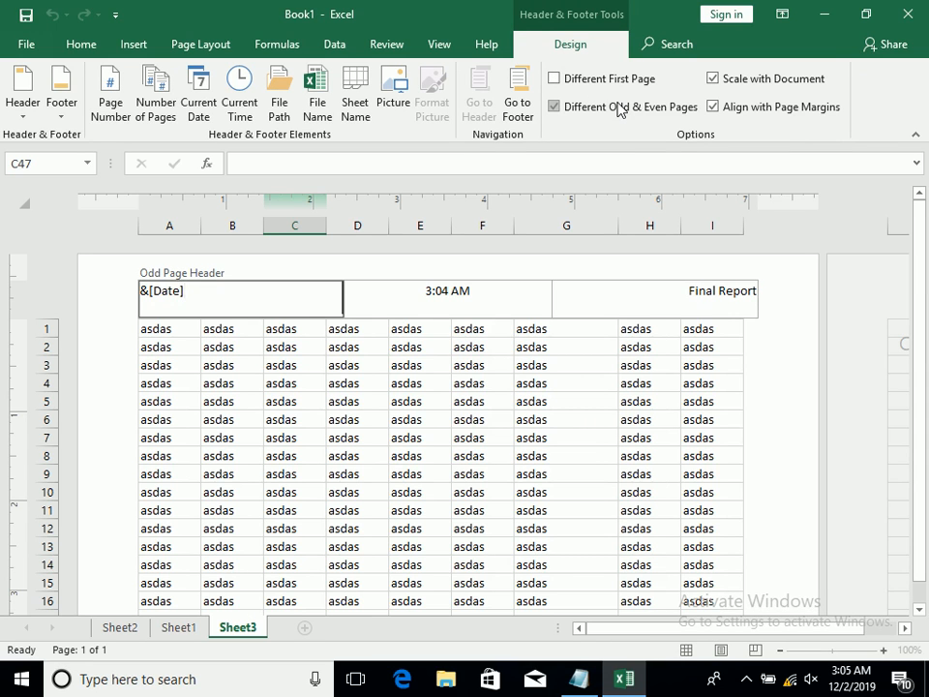
click(620, 107)
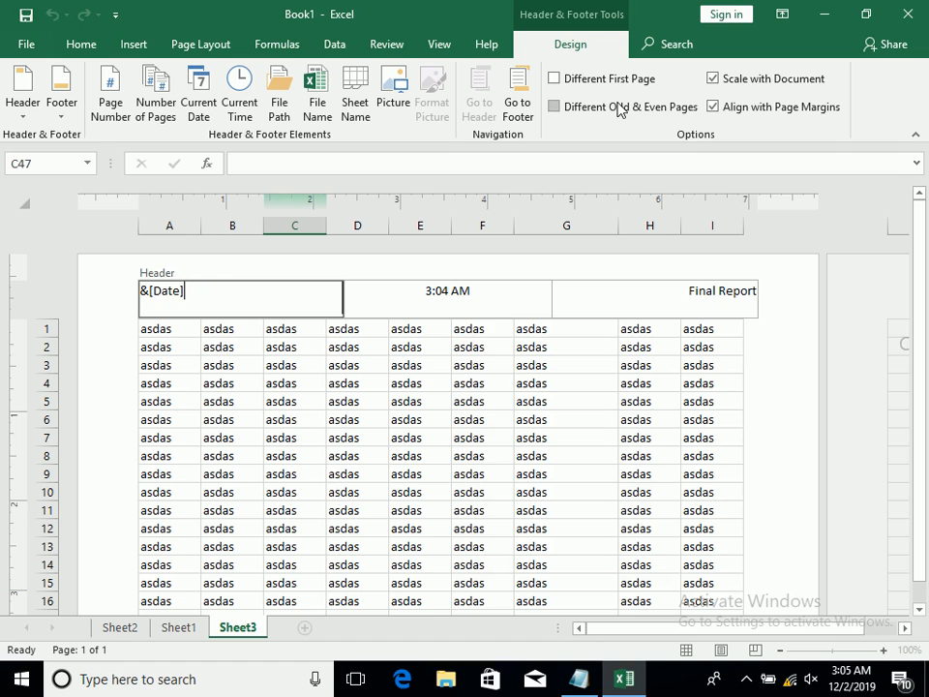
Toggle the header's Align with Page Margins and Scale with Document options off and back on
click(715, 107)
click(714, 80)
click(723, 108)
click(736, 84)
Leave the header and switch Sheet3 back to Normal view
click(599, 381)
click(444, 54)
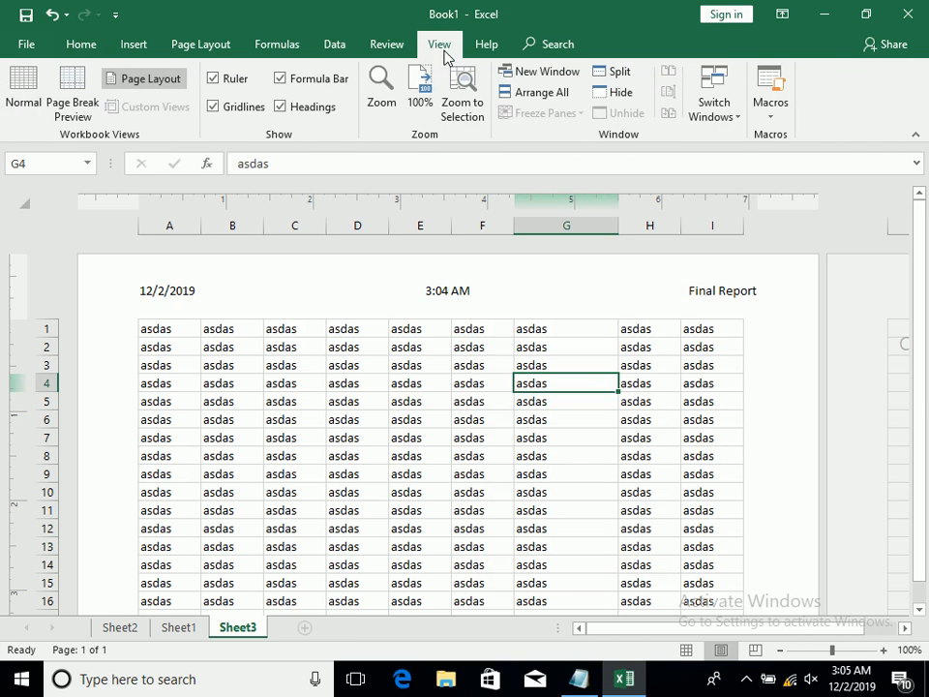
click(29, 99)
Check from Normal view how the header and footer look in the print preview, and return to Sheet3
click(208, 225)
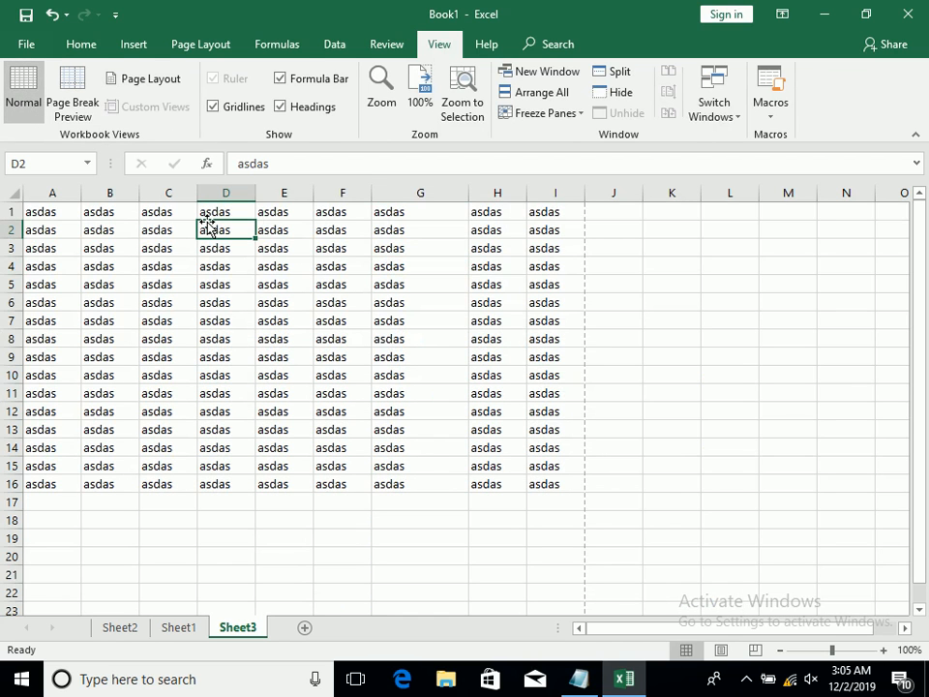
key(ctrl+p)
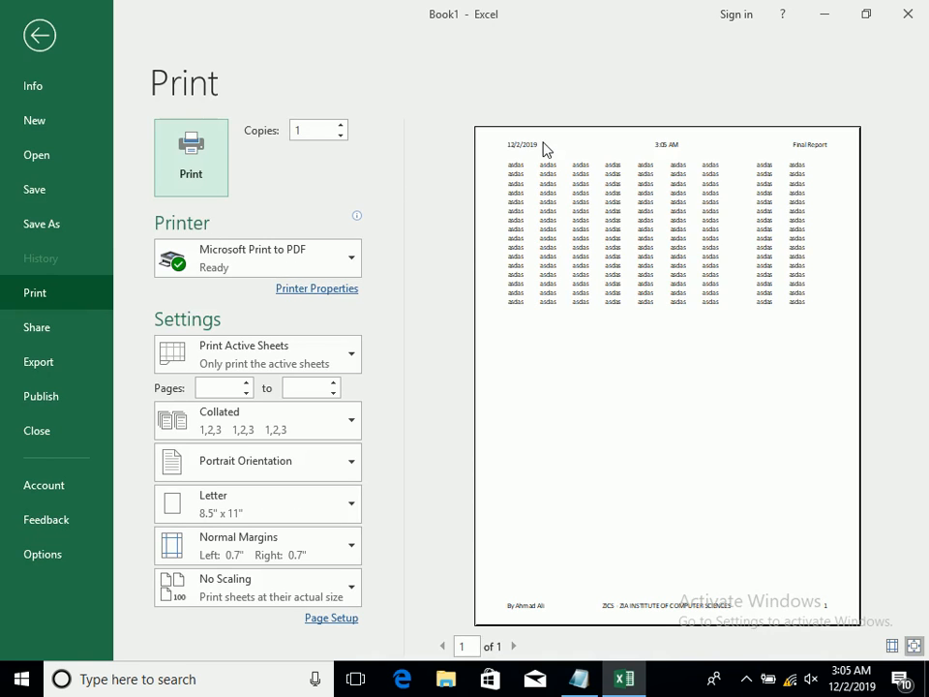
click(35, 43)
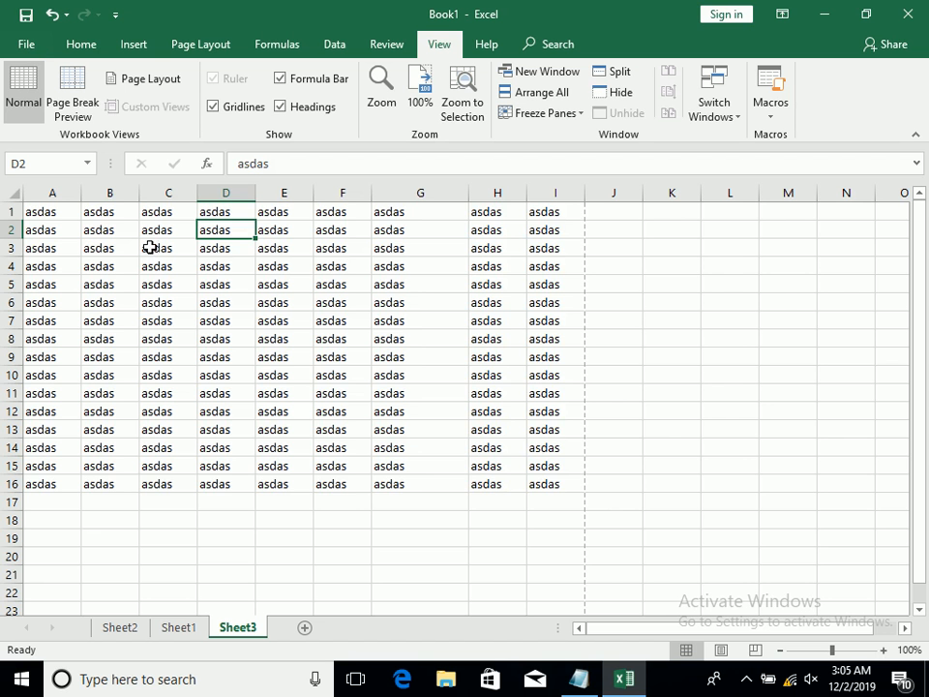
Delete all the filler text in A1:I16 on Sheet3 and select cell A1
key(ctrl+a)
key(Delete)
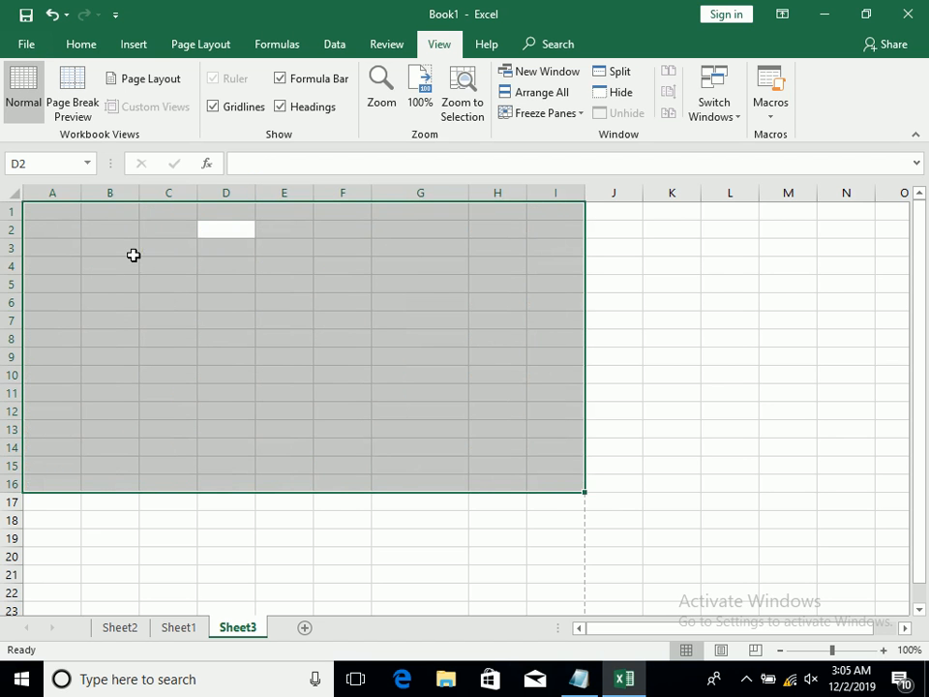
click(64, 215)
Insert WordArt reading "WELCOME" on Sheet3 in the blue gradient style with a reflection, and finish editing its text
click(144, 46)
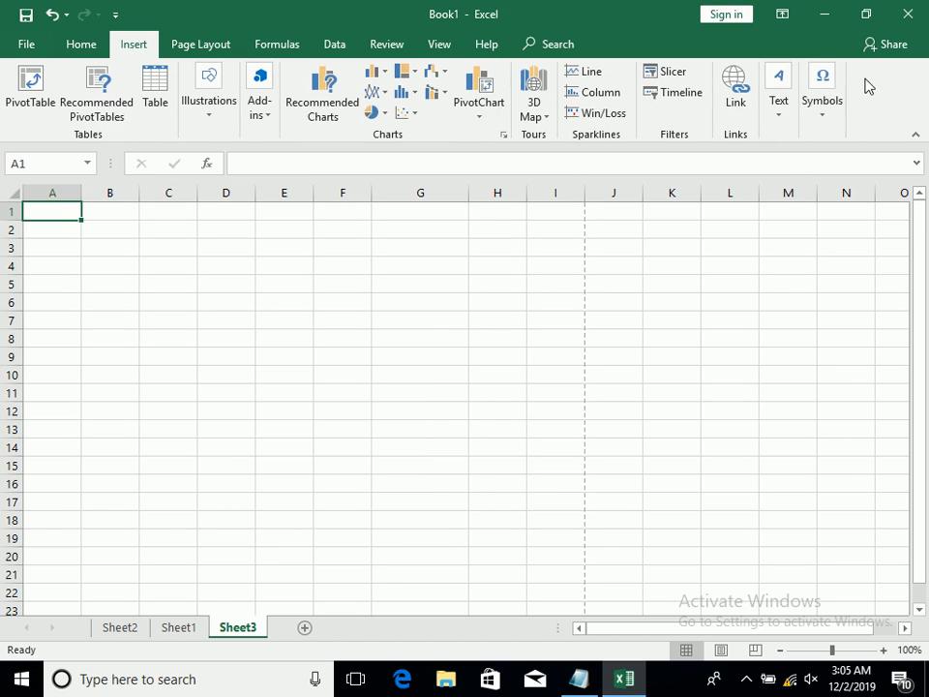
click(787, 97)
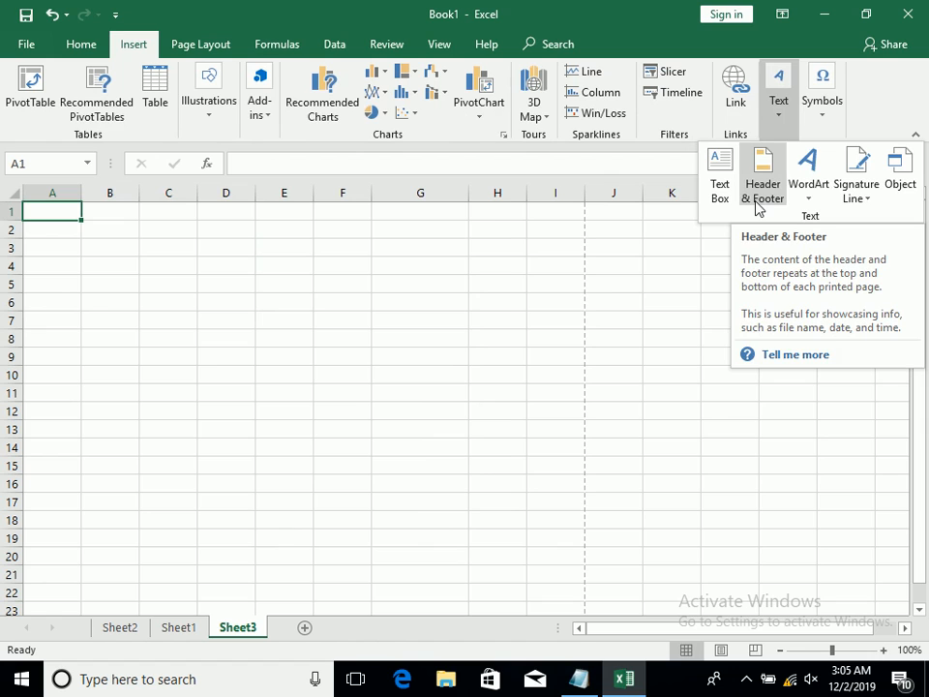
click(821, 200)
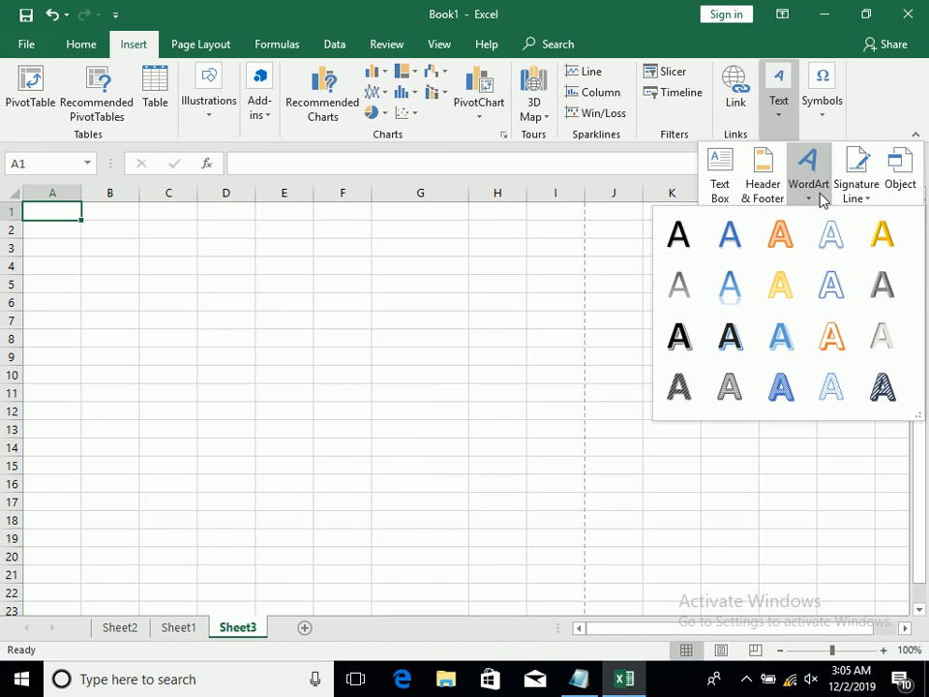
click(721, 300)
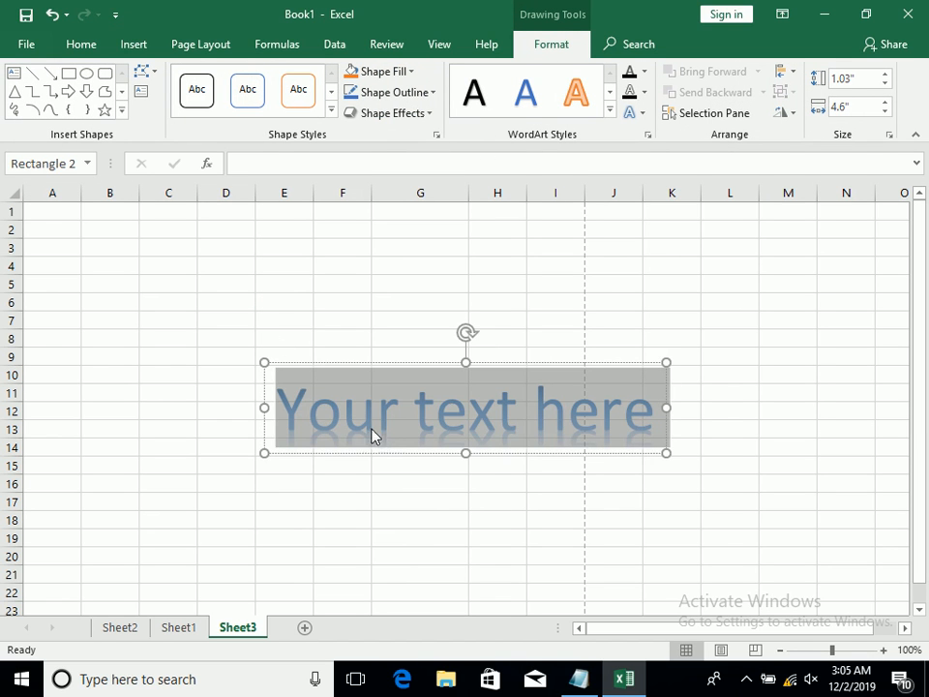
text(WELCOME)
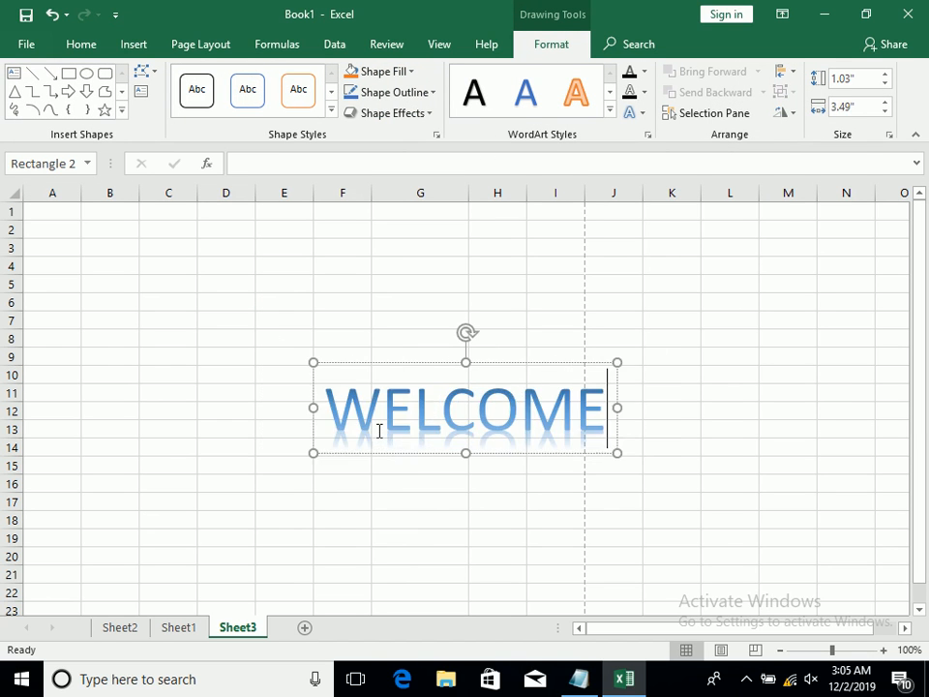
click(301, 427)
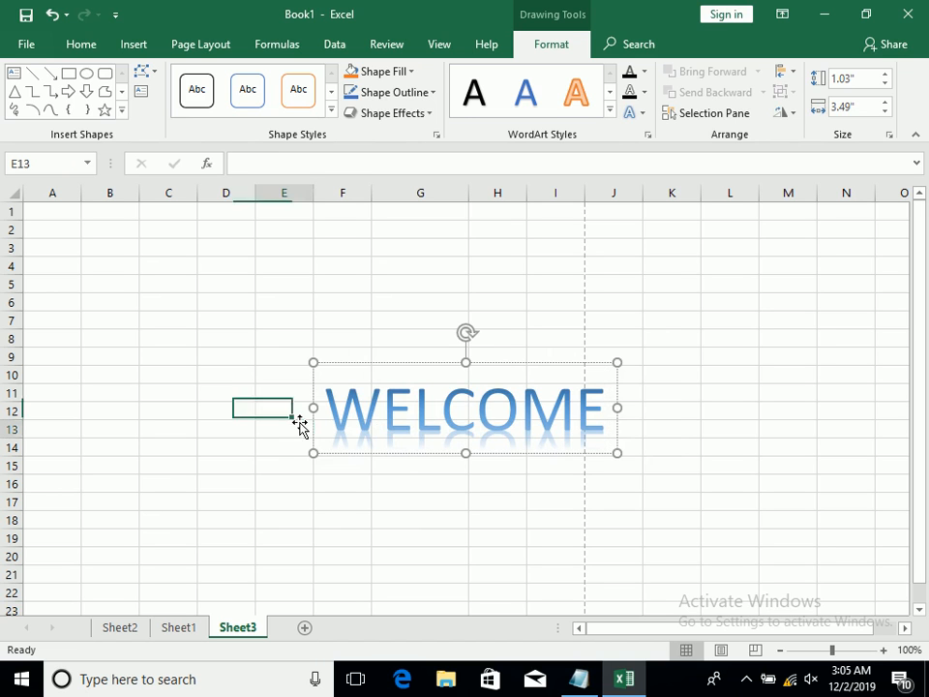
Select the "WELCOME" WordArt by its border and delete it from Sheet3
click(329, 440)
click(336, 452)
key(Delete)
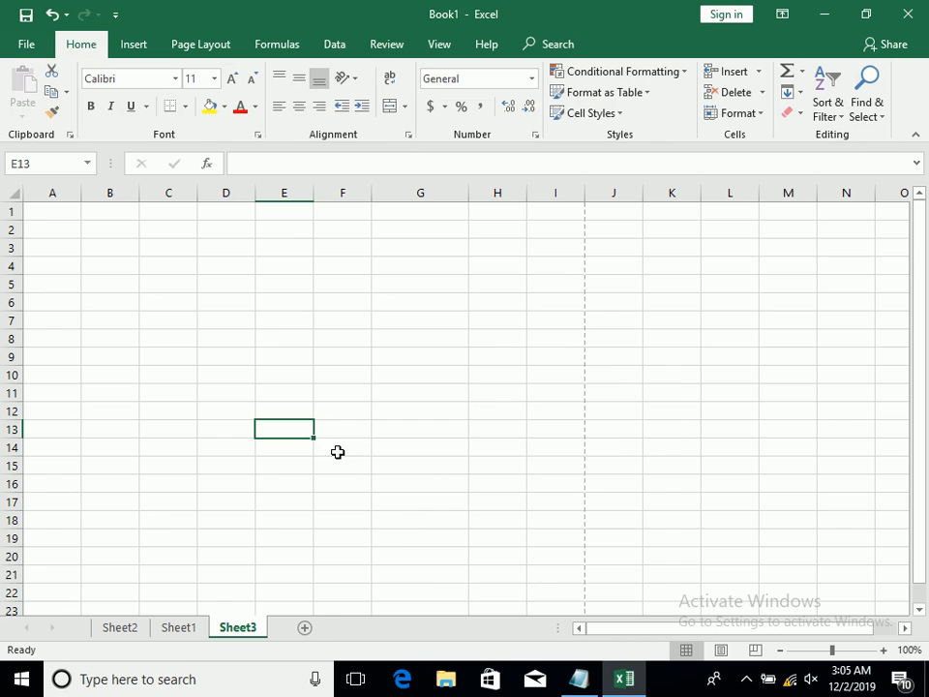
Look over the WordArt style gallery and open the choices for inserting a signature line on Sheet3
click(122, 47)
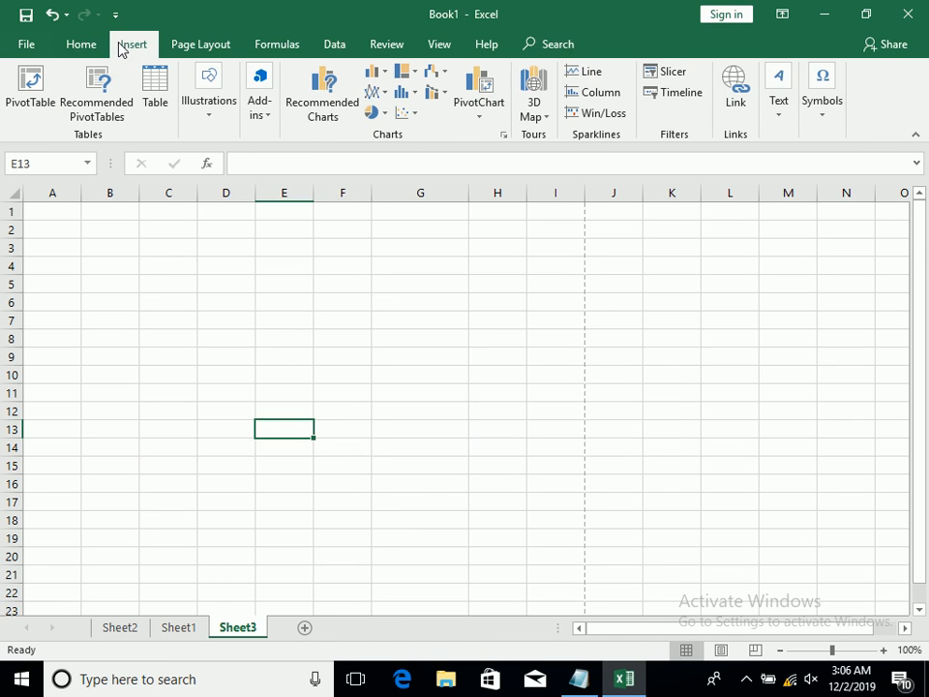
click(775, 114)
click(802, 198)
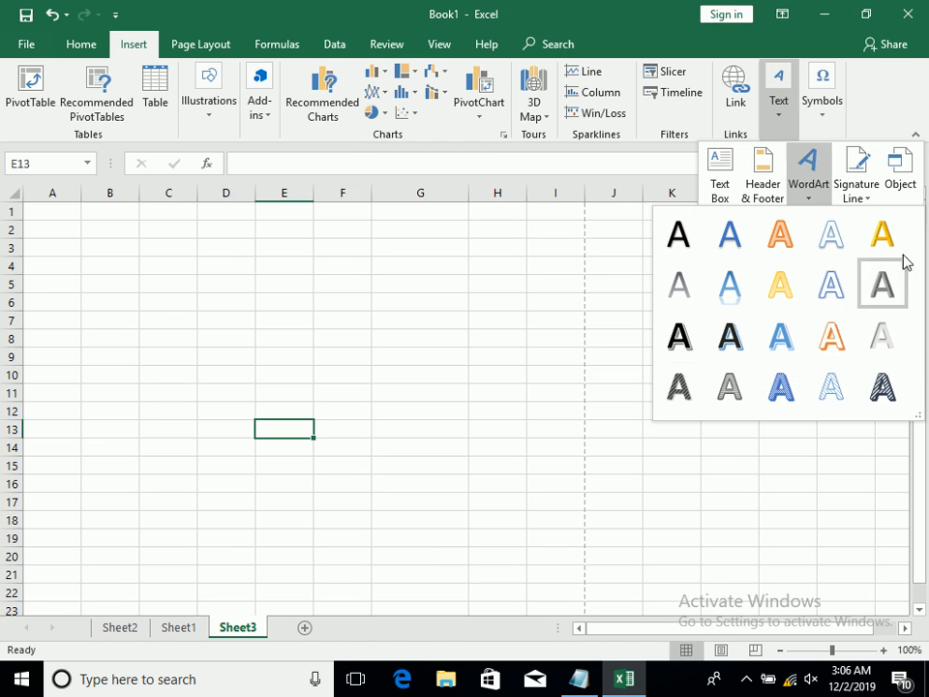
click(867, 204)
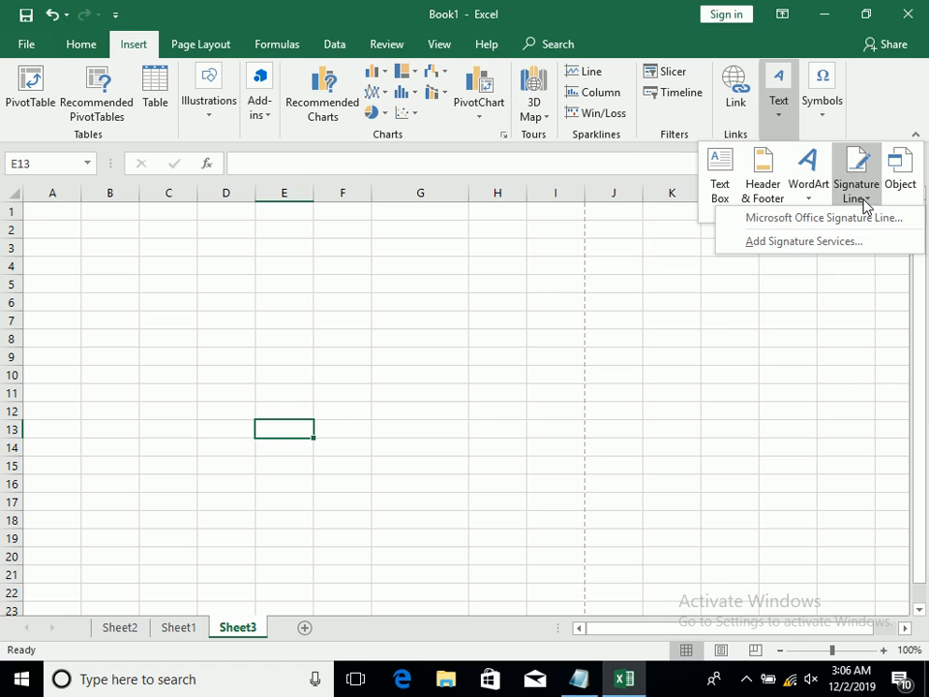
Insert a new Microsoft Word Document object on Sheet3, showing its content instead of an icon
click(481, 253)
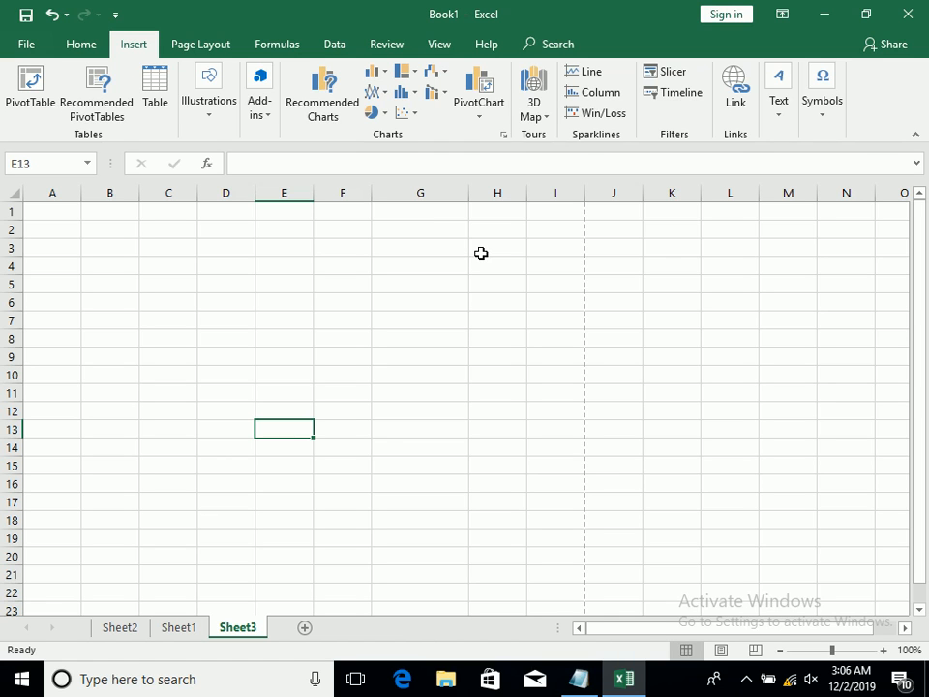
click(779, 121)
click(888, 167)
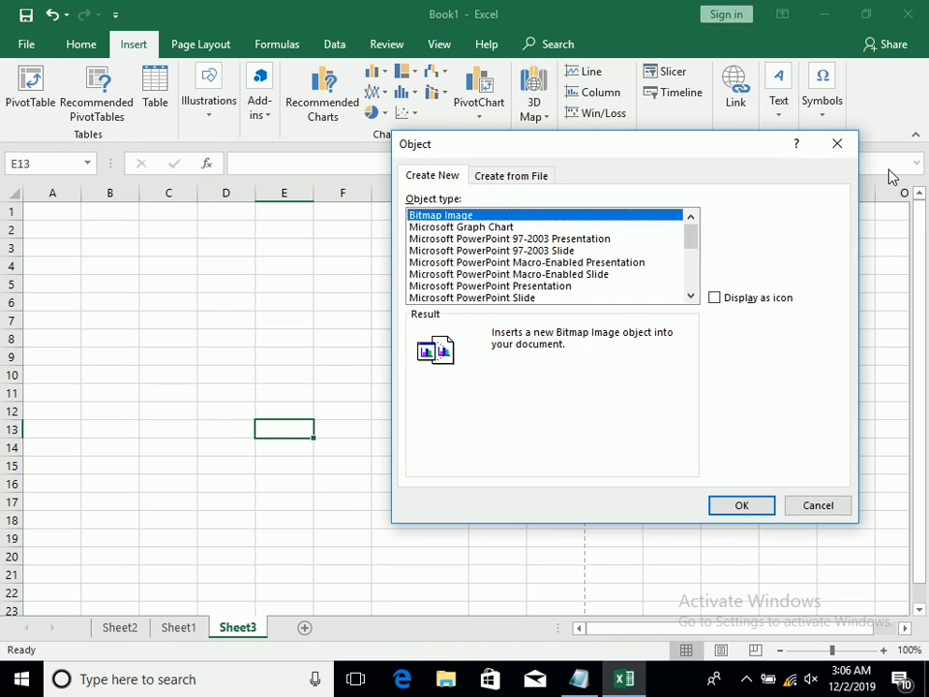
drag(691, 241, 695, 259)
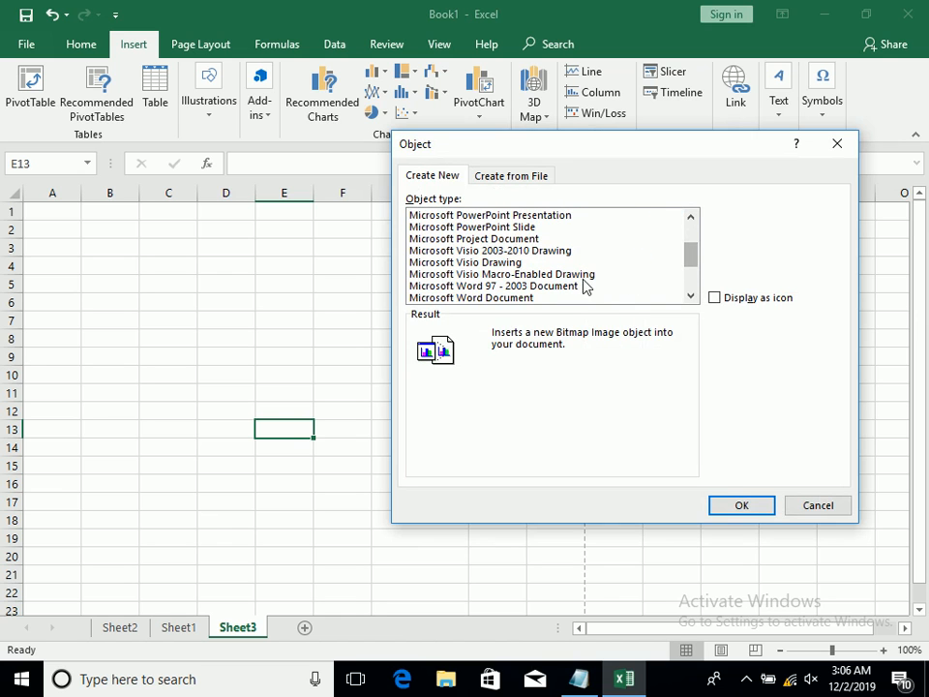
click(540, 298)
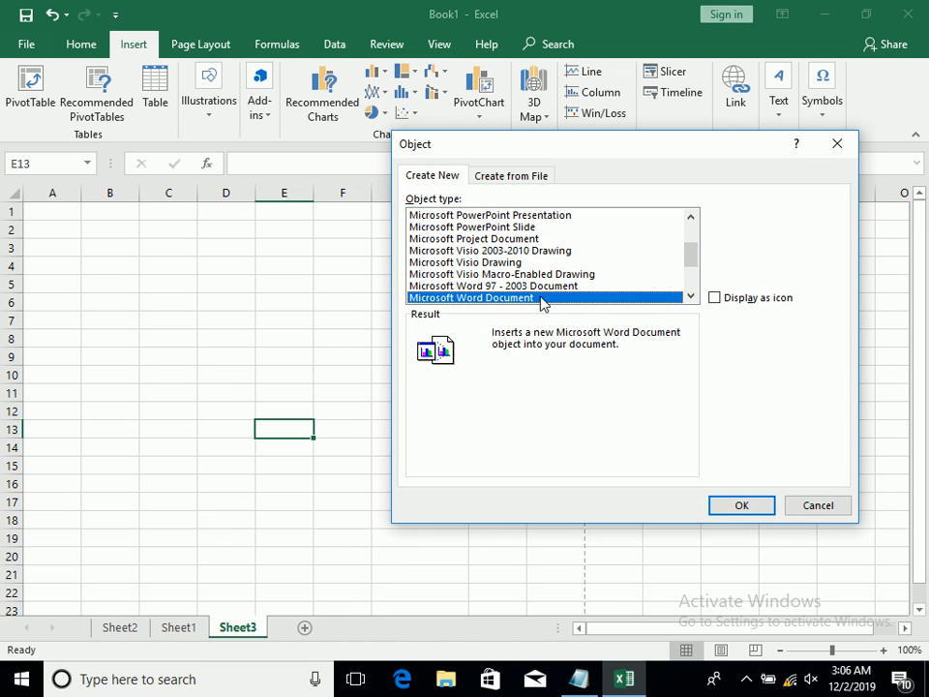
click(715, 297)
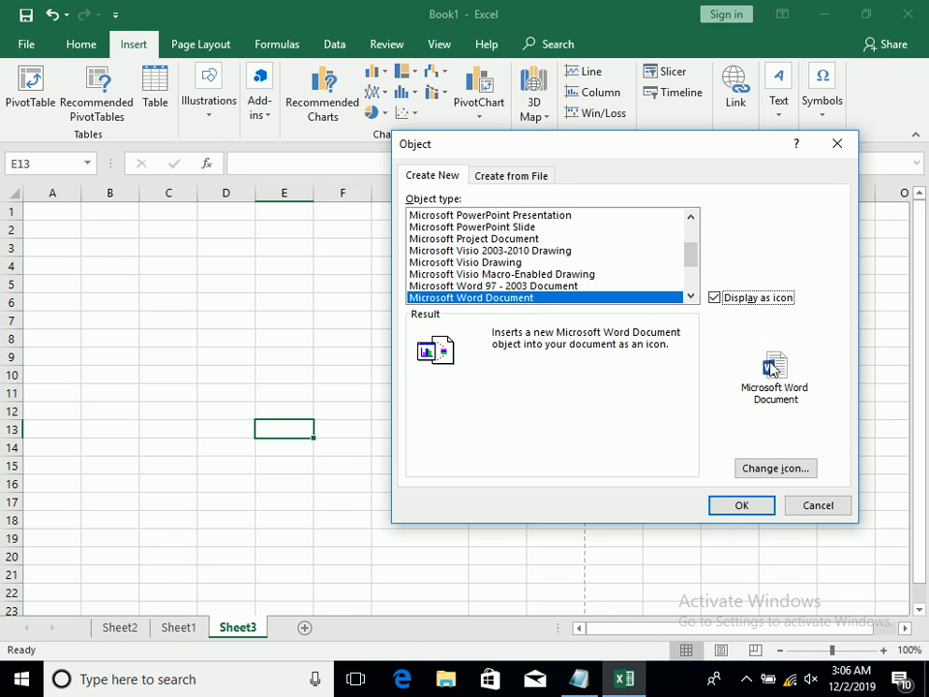
click(715, 299)
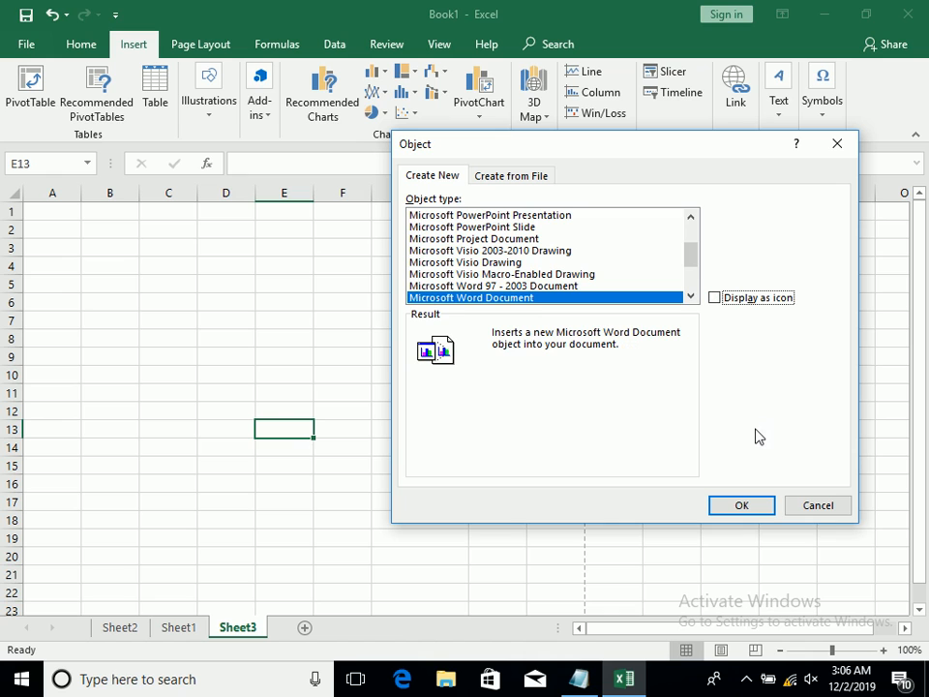
click(733, 300)
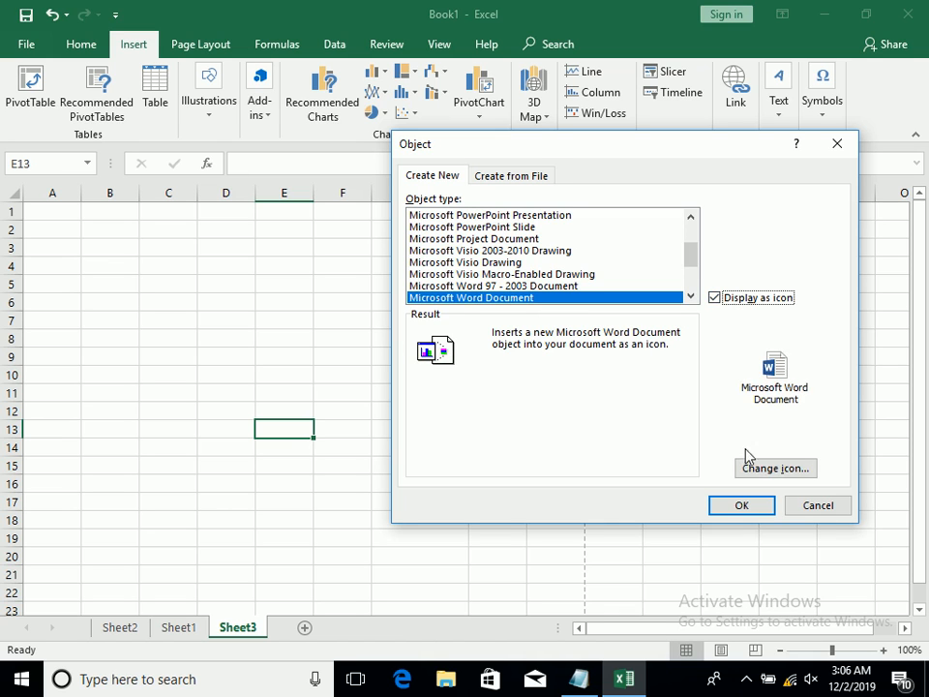
click(738, 300)
click(736, 511)
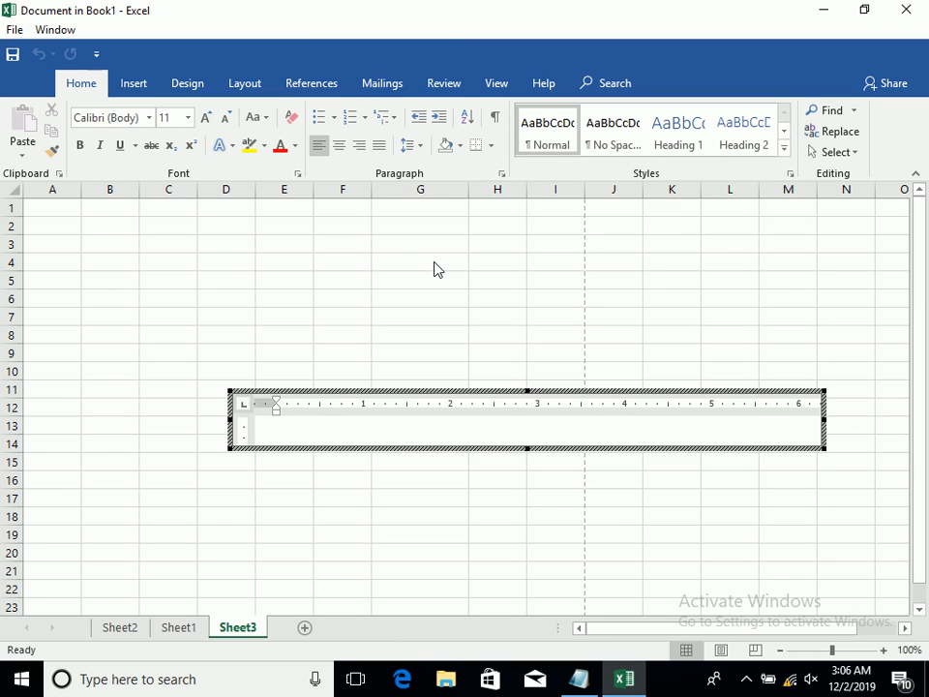
Generate two sample paragraphs in the embedded Word document with the RAND function, shrink its frame to fit, and finish editing
text(=RNAD()
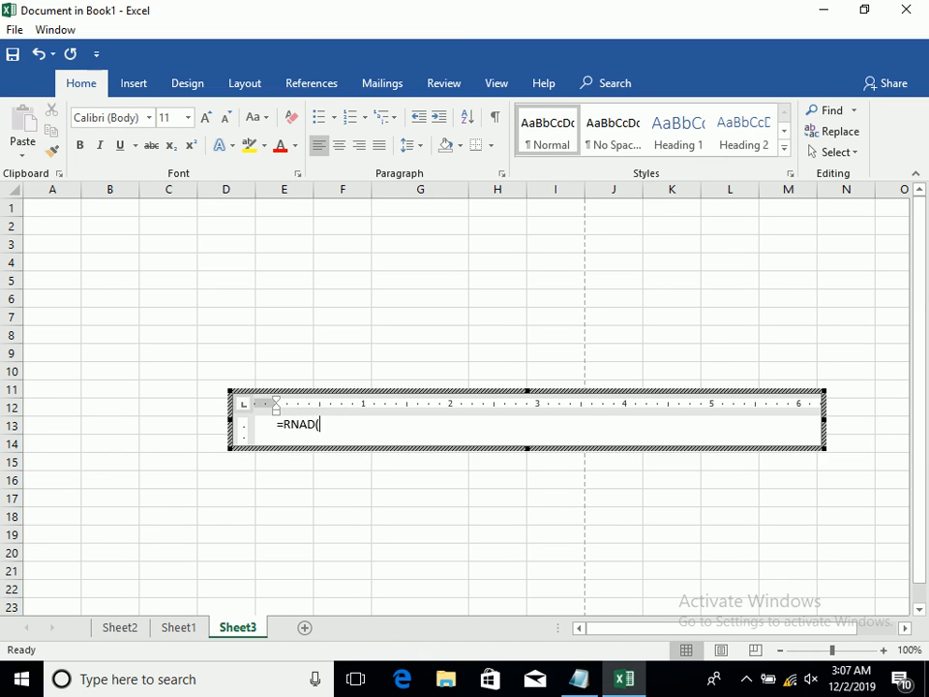
text(AND(1))
key(Return)
text(=RAND())
key(Return)
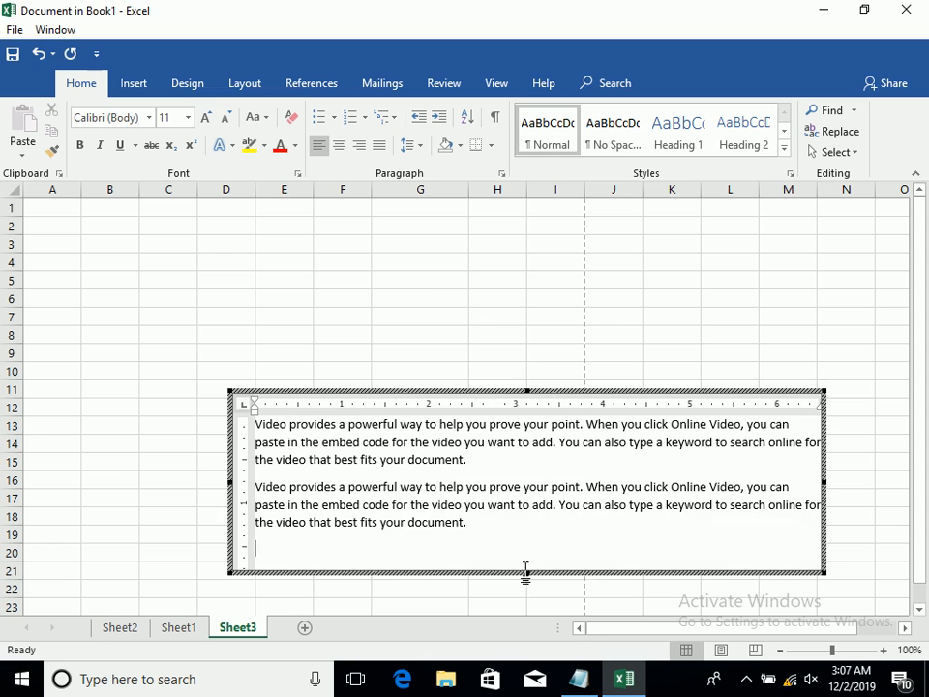
drag(528, 573, 524, 548)
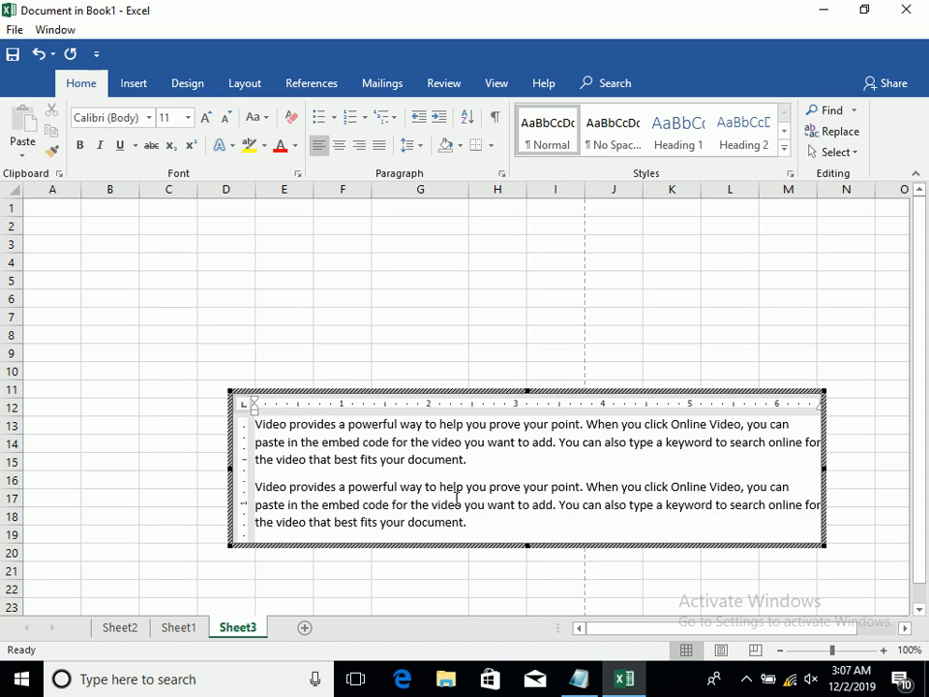
click(348, 258)
Move the embedded Word document to start in column A around row 5, and delete it from Sheet3
mouse_move(363, 420)
mouse_down()
mouse_move(288, 287)
mouse_move(180, 260)
mouse_move(154, 224)
mouse_move(114, 208)
mouse_up()
drag(116, 251, 139, 336)
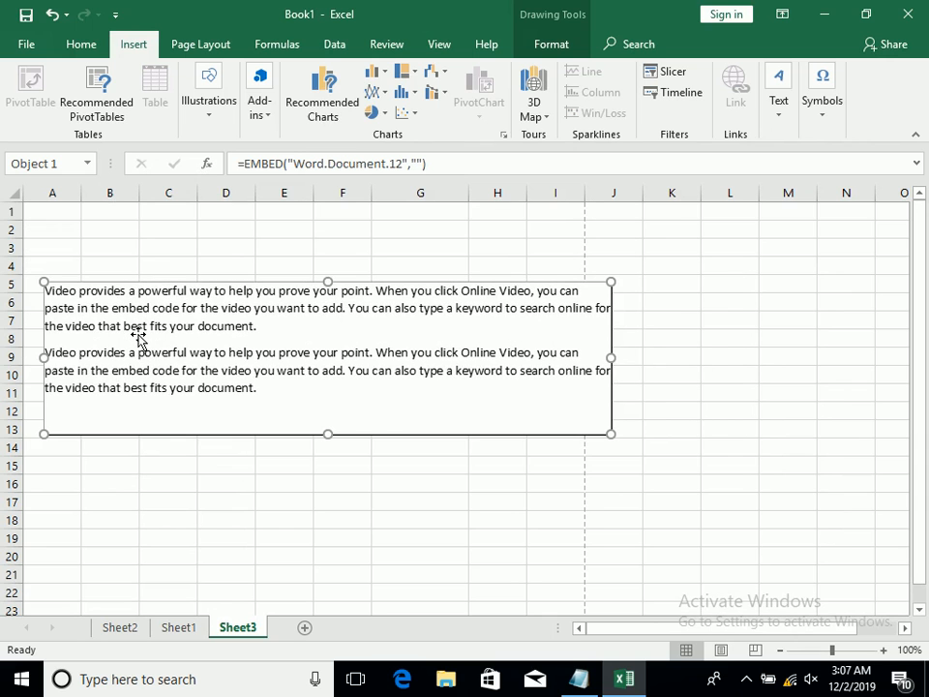
key(Delete)
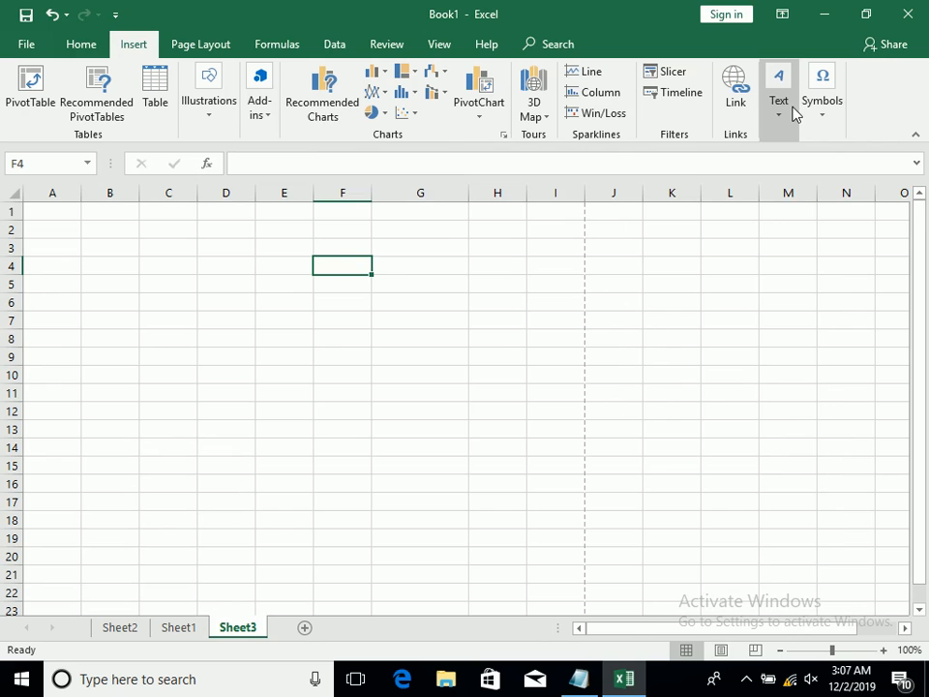
Start inserting an object from an existing file and choose E:\My All Data\Book1.xlsx as the source
click(792, 112)
click(902, 186)
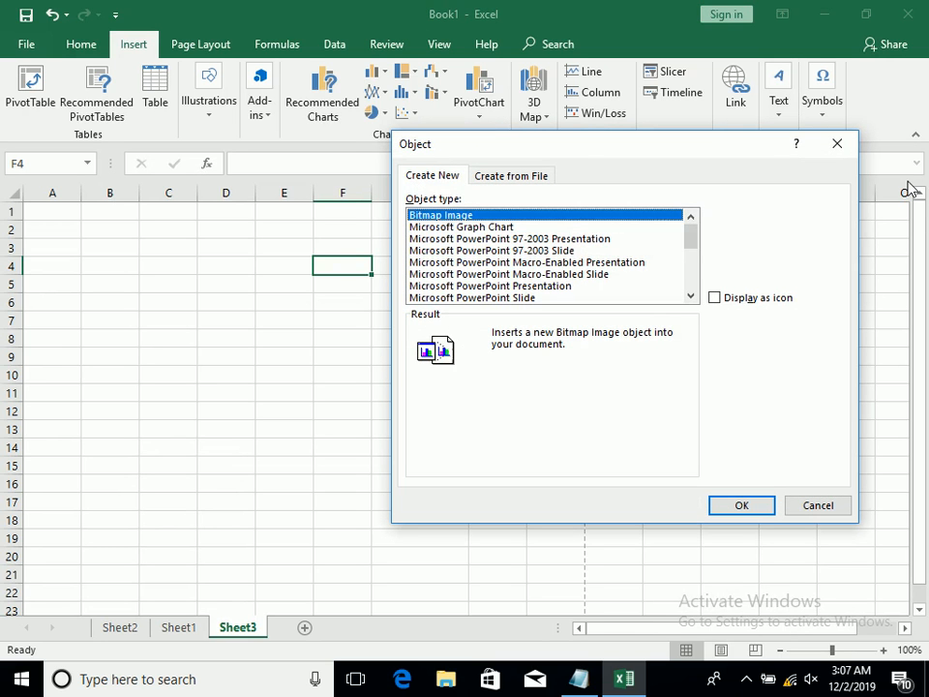
click(499, 176)
click(757, 218)
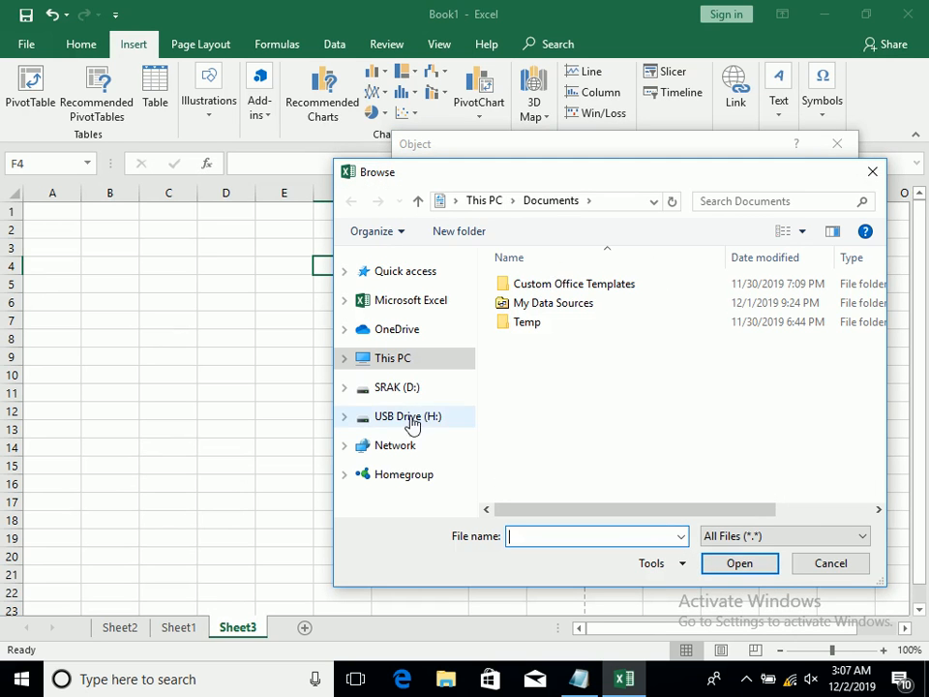
click(413, 391)
click(429, 424)
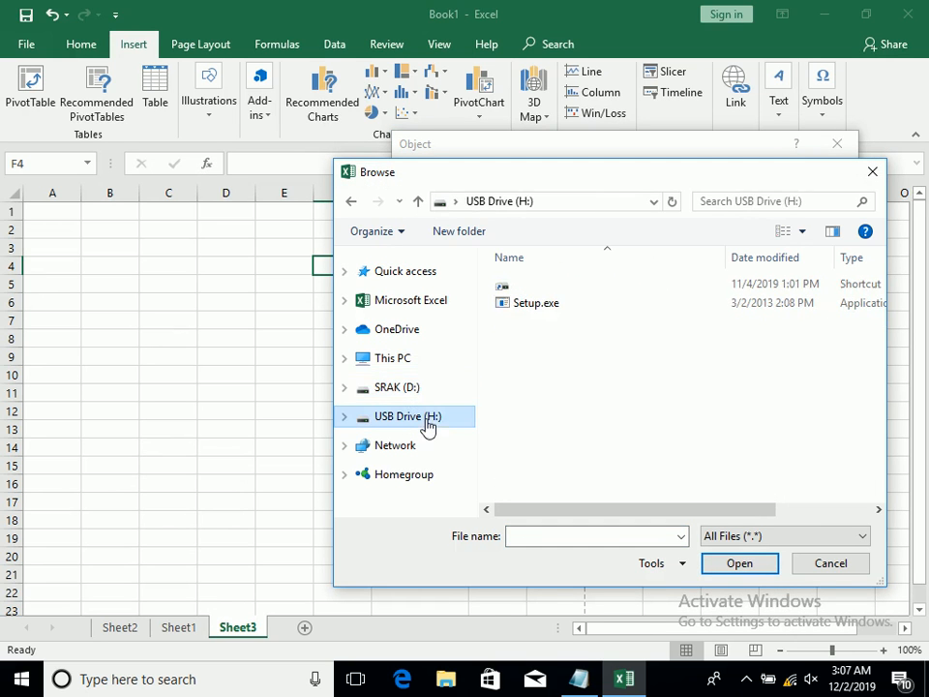
click(410, 360)
drag(886, 322, 896, 505)
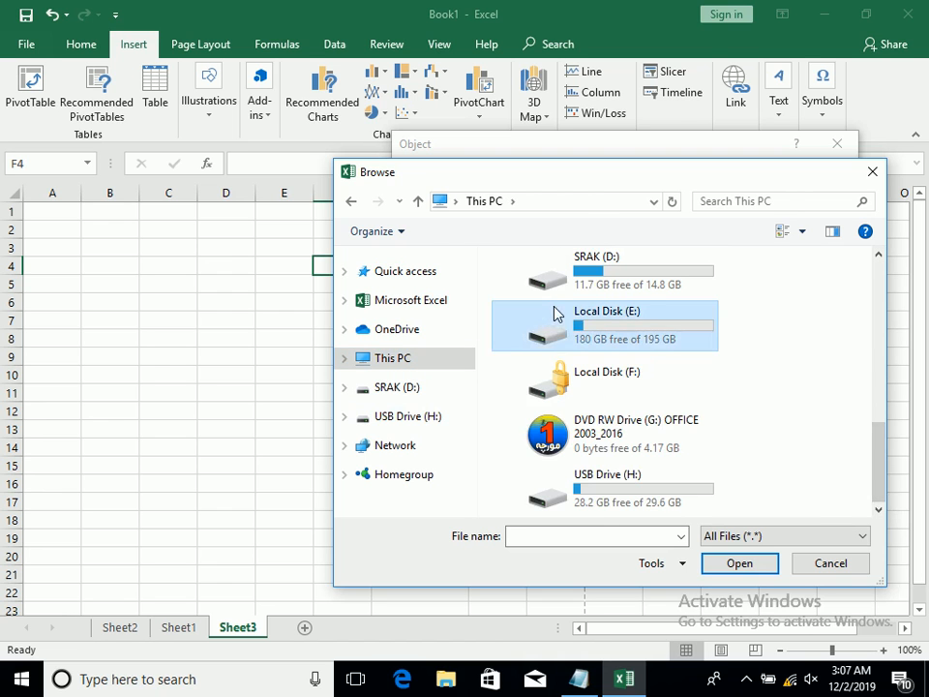
double_click(557, 313)
drag(881, 309, 892, 340)
click(540, 441)
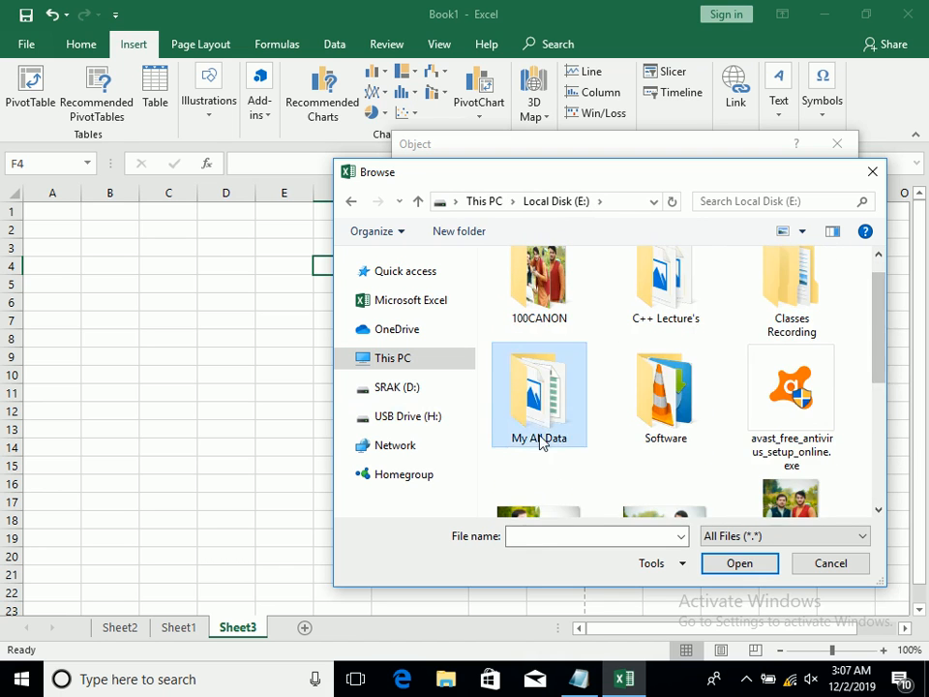
double_click(540, 440)
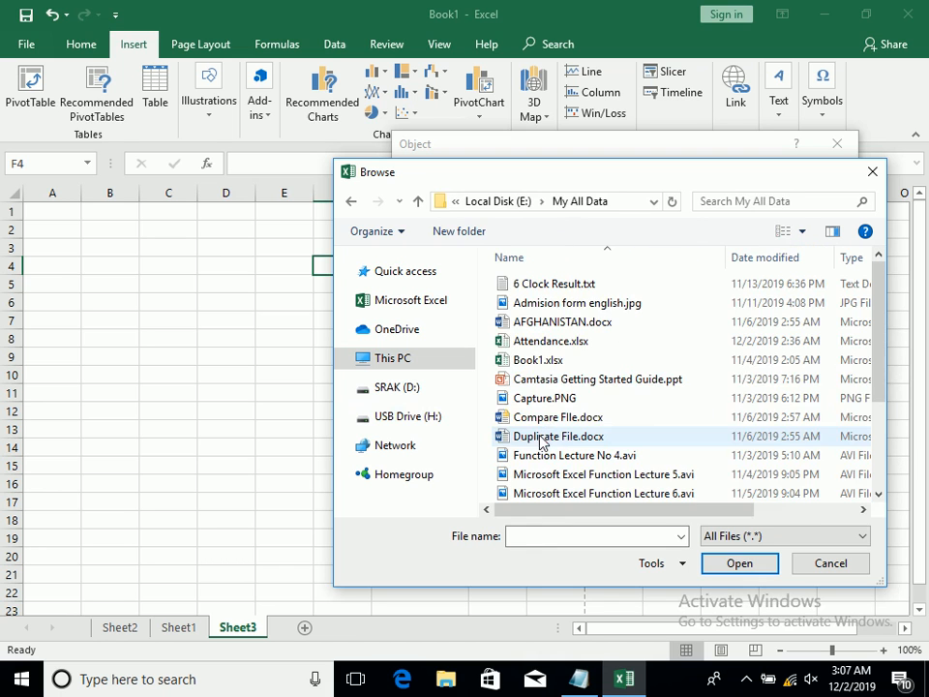
double_click(634, 361)
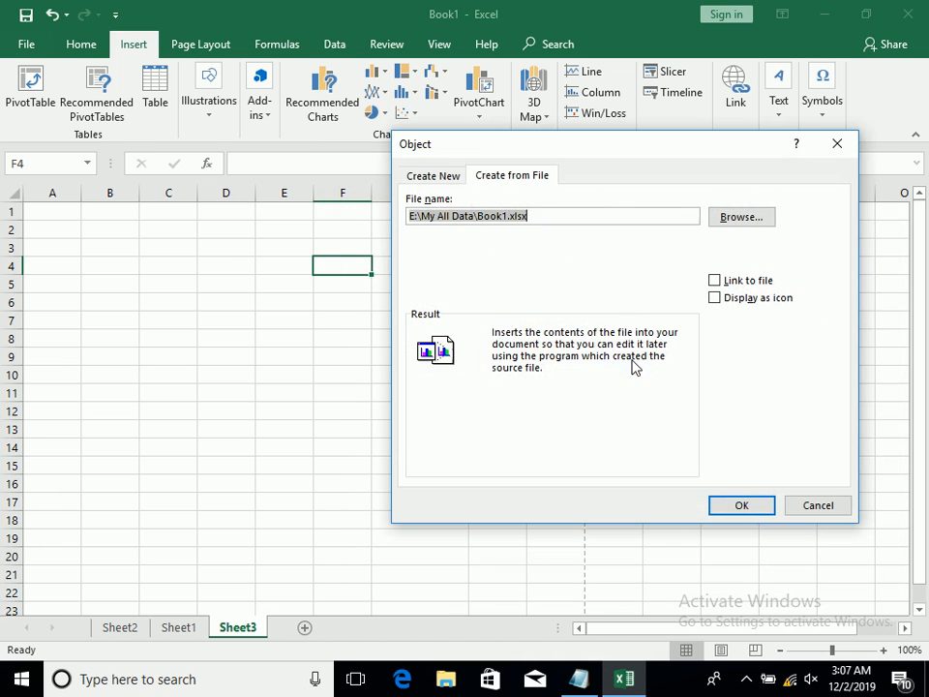
Embed Book1.xlsx in Sheet3 without a file link or icon display, entering the workbook's protection password
click(733, 282)
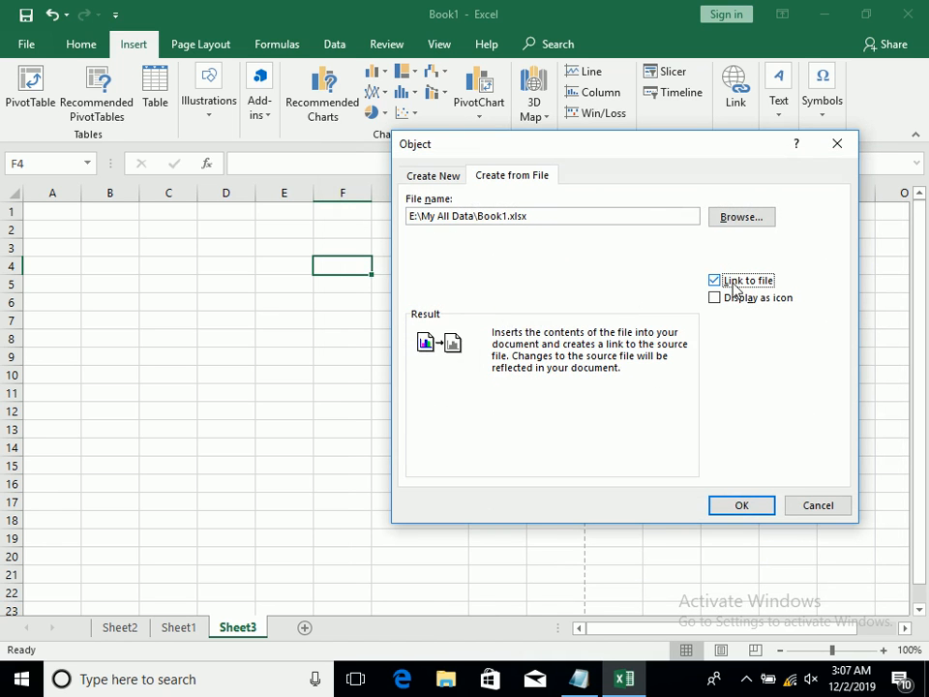
click(732, 283)
click(742, 301)
click(742, 301)
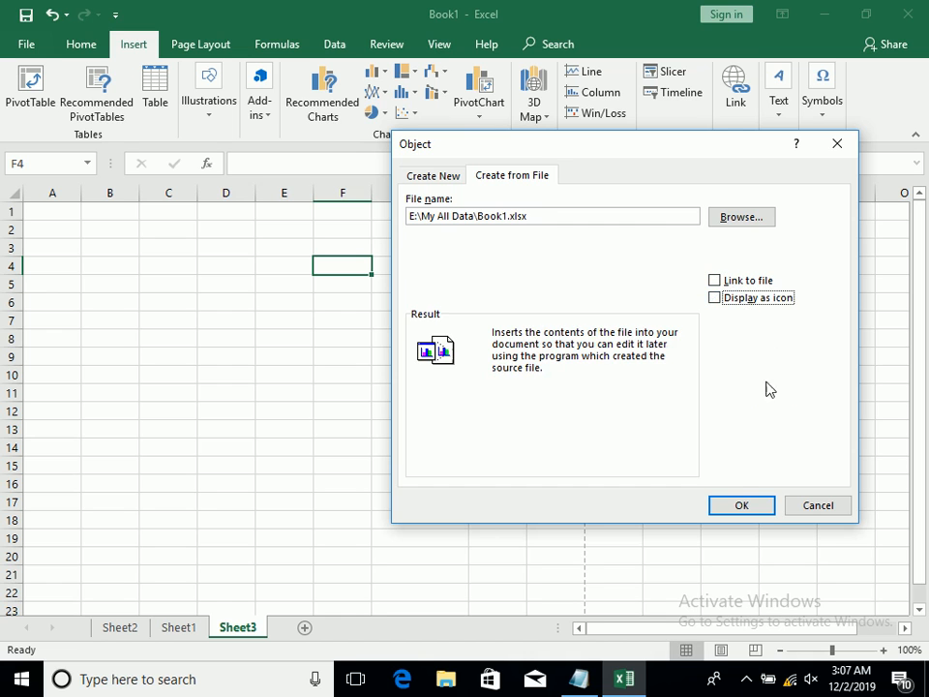
click(741, 504)
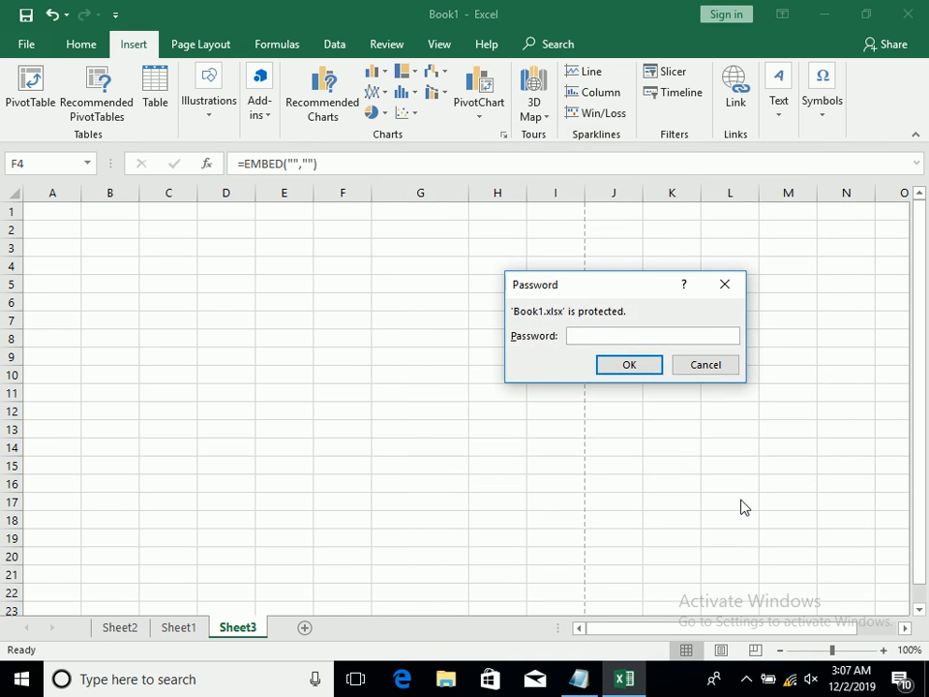
text(•••••)
key(Return)
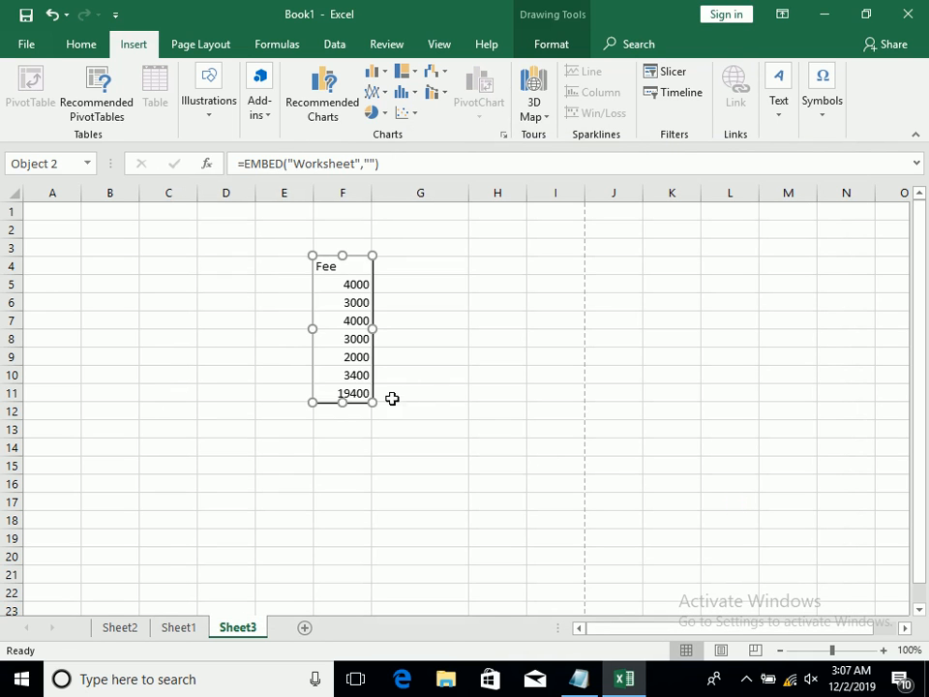
Enlarge the embedded fee table to span about rows 2 to 21 and open its worksheet for editing
drag(373, 401, 466, 421)
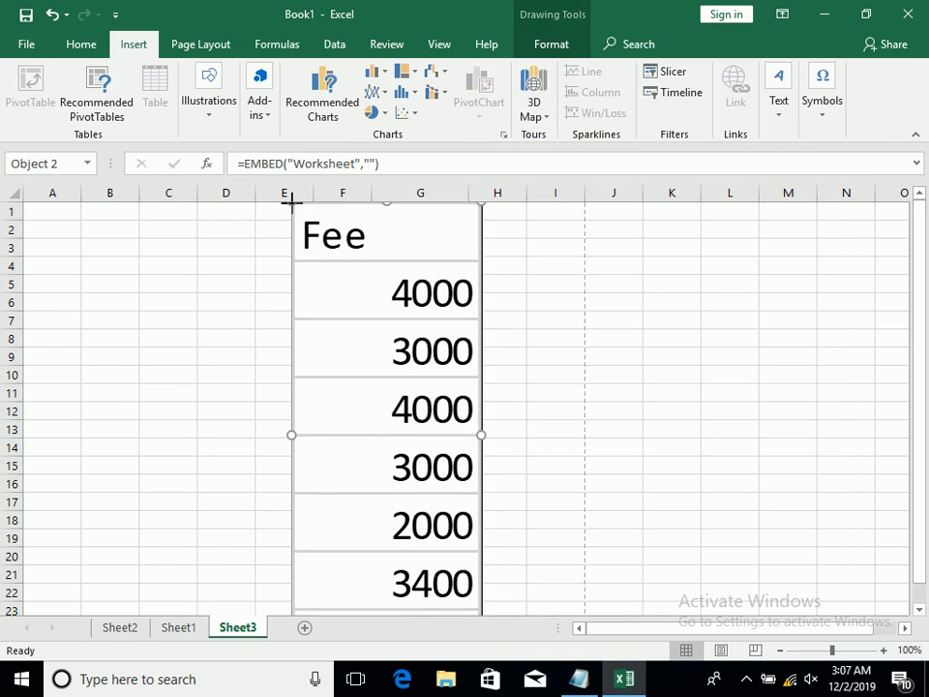
drag(293, 205, 334, 305)
double_click(357, 300)
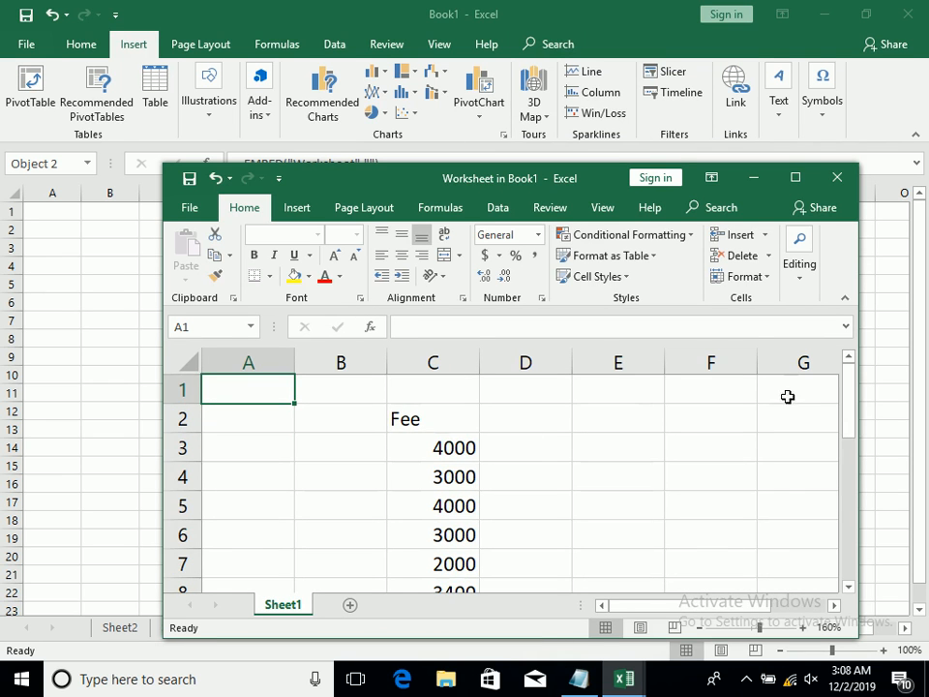
scroll(848, 412, down, 2)
scroll(847, 409, up, 2)
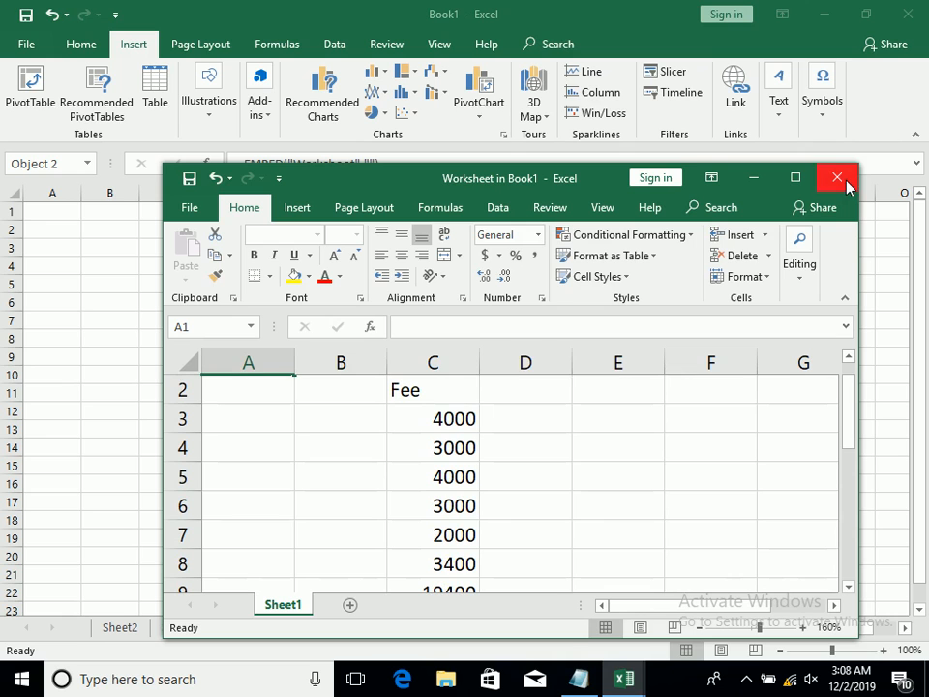
Change the heading in cell C2 of the embedded worksheet to "Total Fee" and close its window
click(440, 391)
text(Taotal)
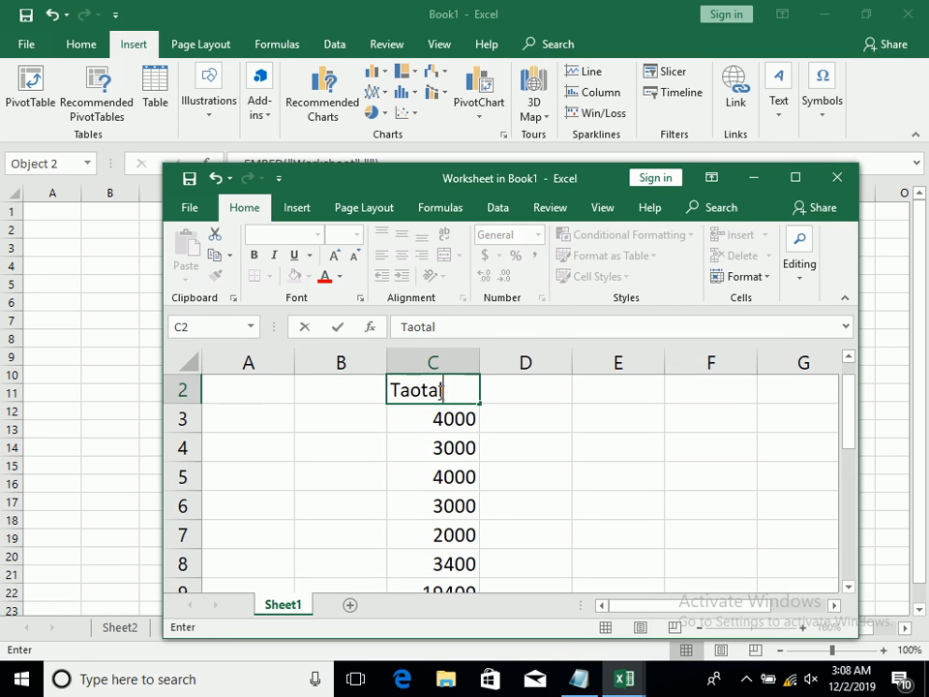
key(BackSpace)
key(BackSpace)
key(BackSpace)
key(BackSpace)
key(BackSpace)
text(POT)
key(BackSpace)
key(BackSpace)
key(BackSpace)
text(otal Fee)
key(Return)
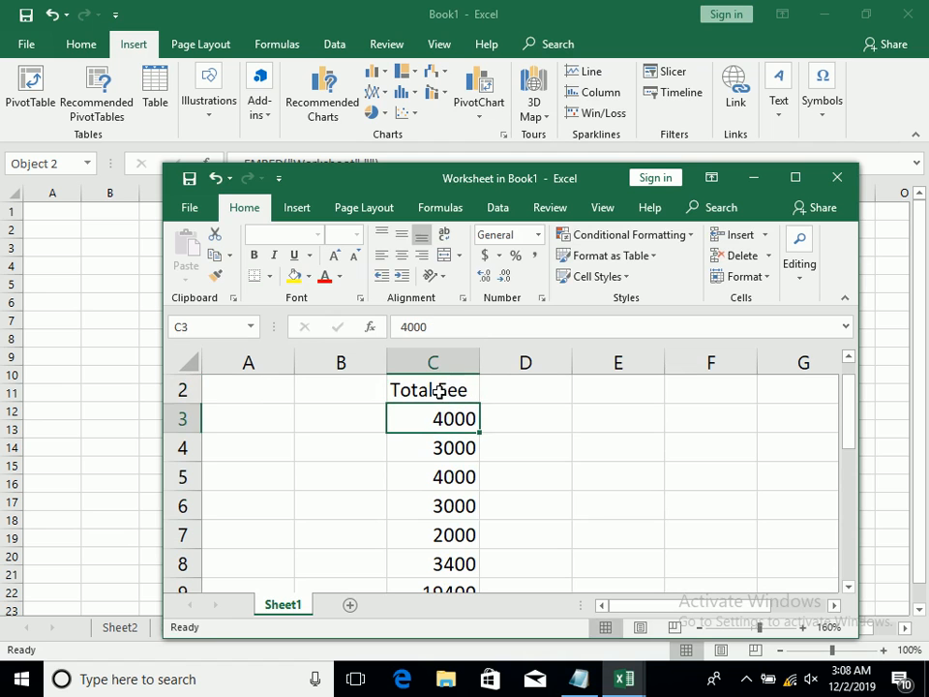
click(836, 178)
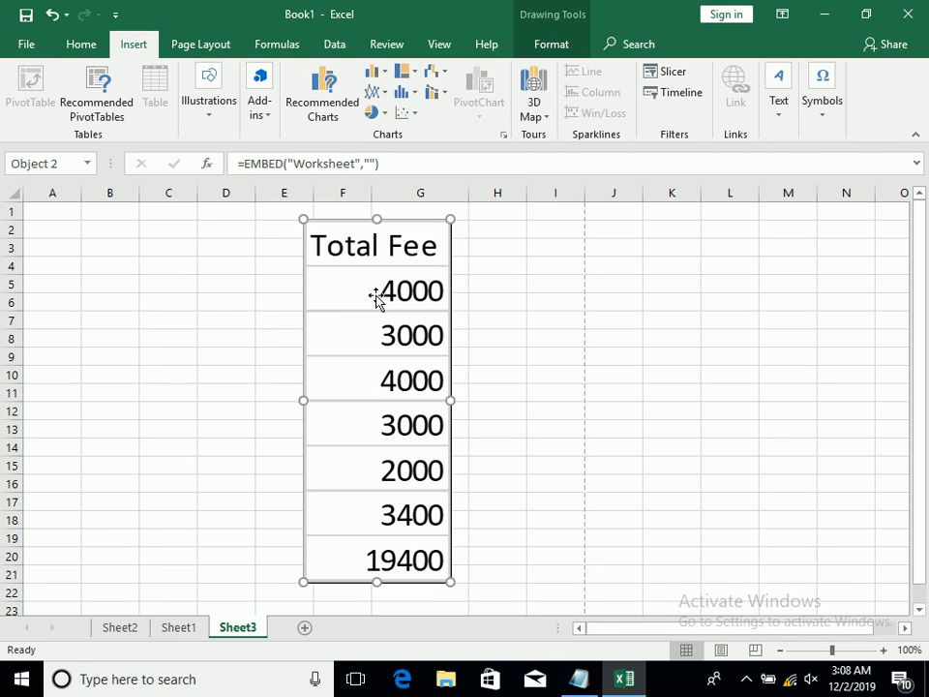
Delete the embedded fee table object from Sheet3
key(Delete)
click(775, 106)
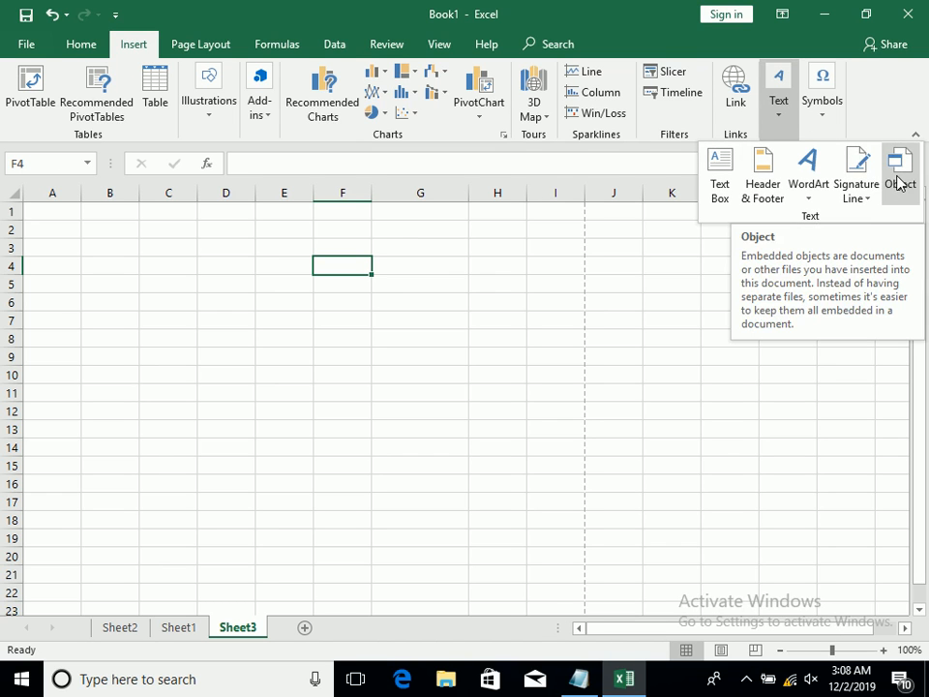
click(403, 245)
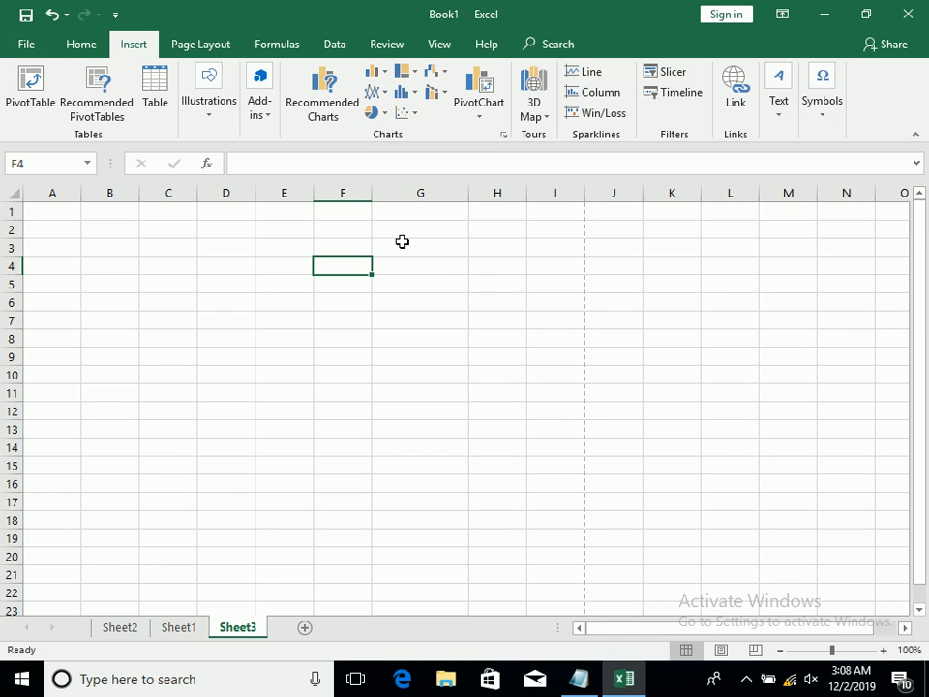
Insert the built-in Expansion of a Sum equation into Sheet3
click(823, 114)
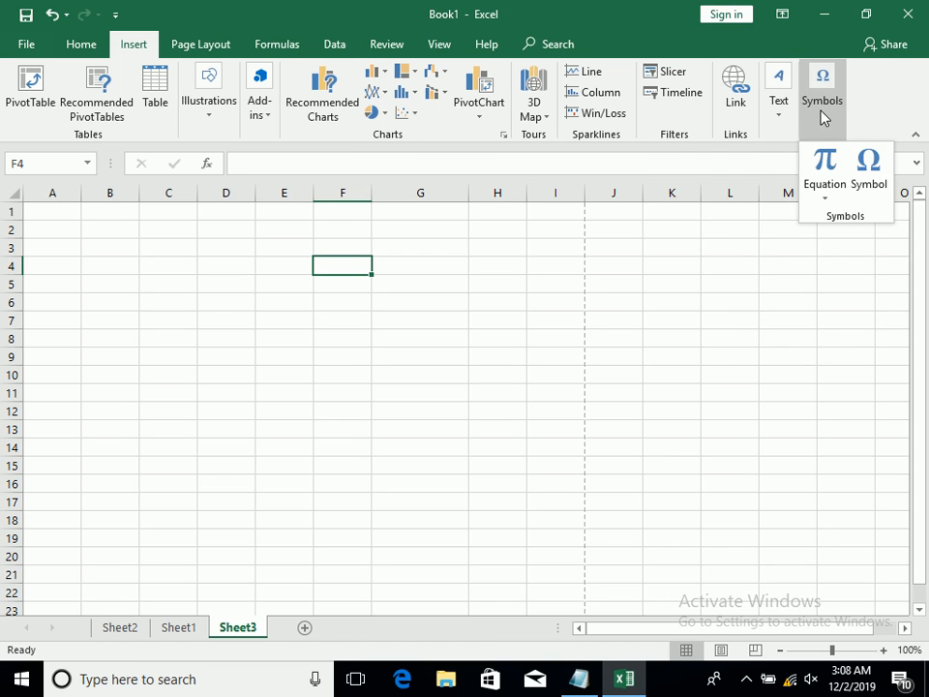
right_click(823, 200)
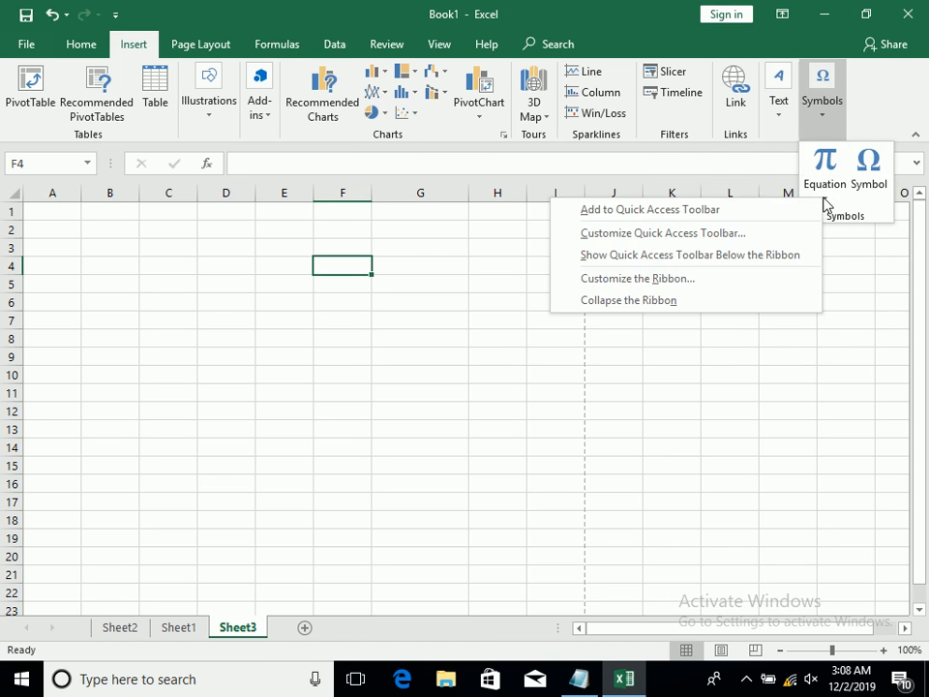
click(825, 201)
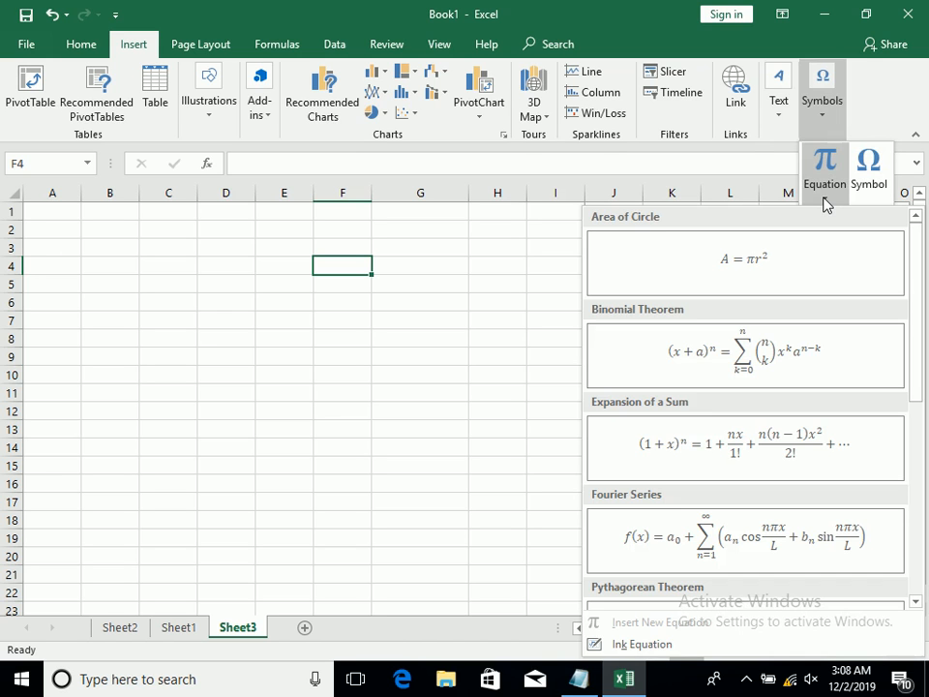
click(701, 477)
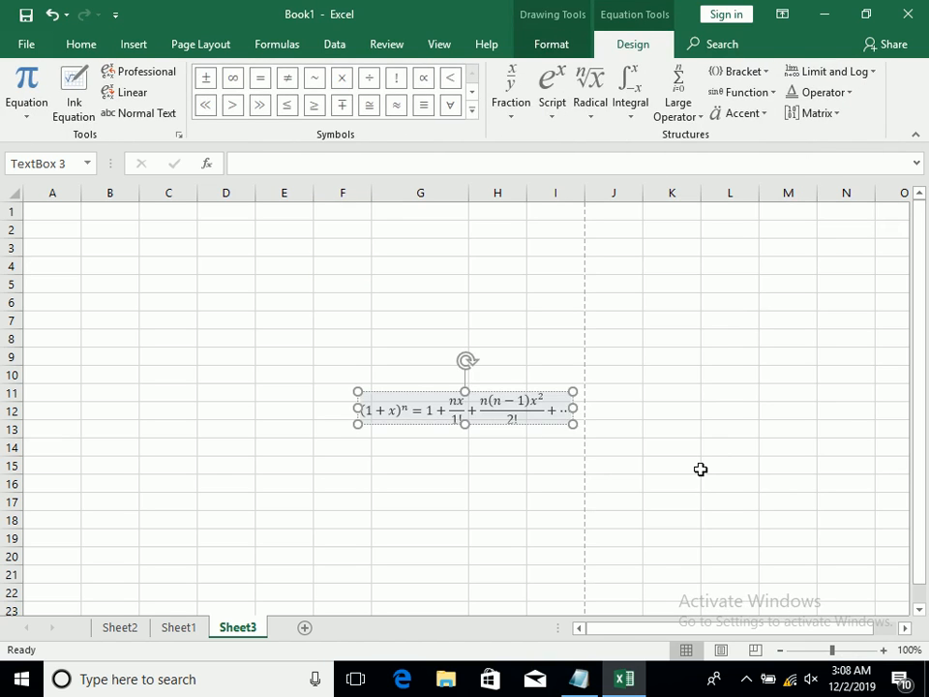
click(701, 469)
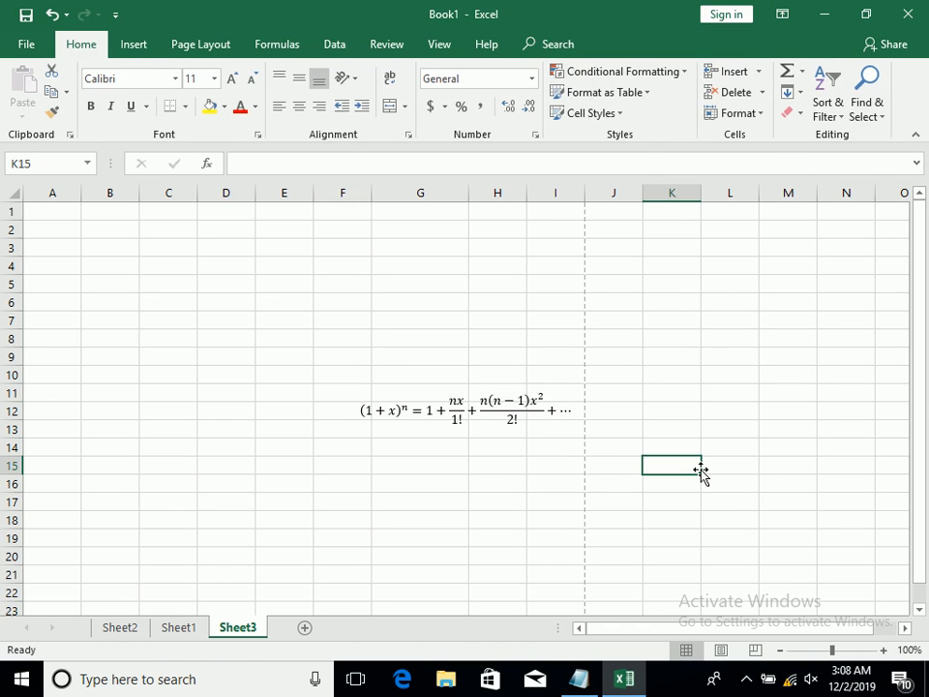
Undo the insertion of the Expansion of a Sum equation
key(ctrl+z)
click(480, 318)
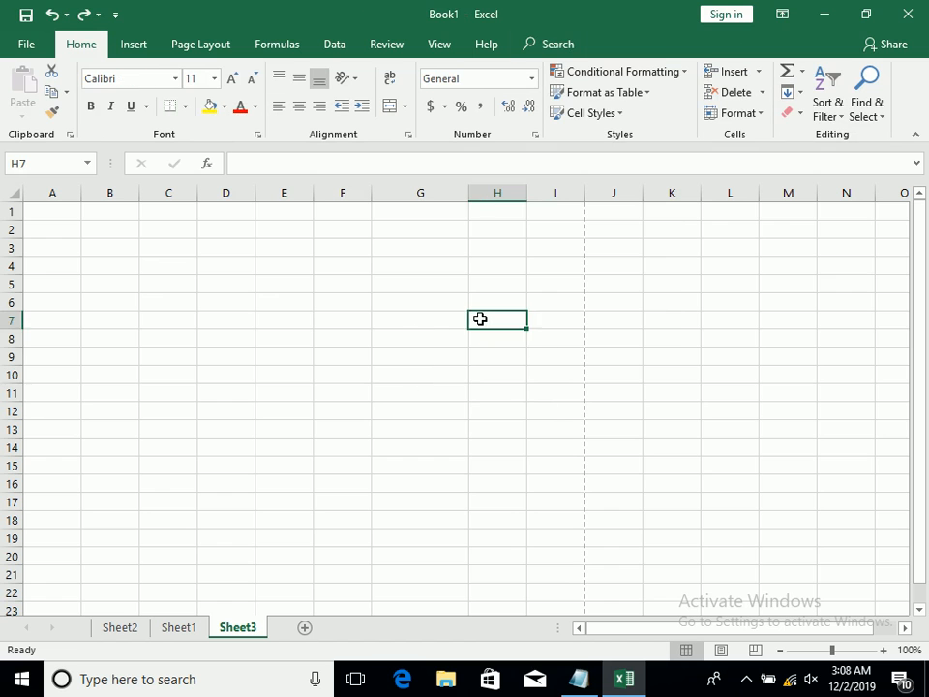
drag(420, 357, 496, 392)
click(260, 245)
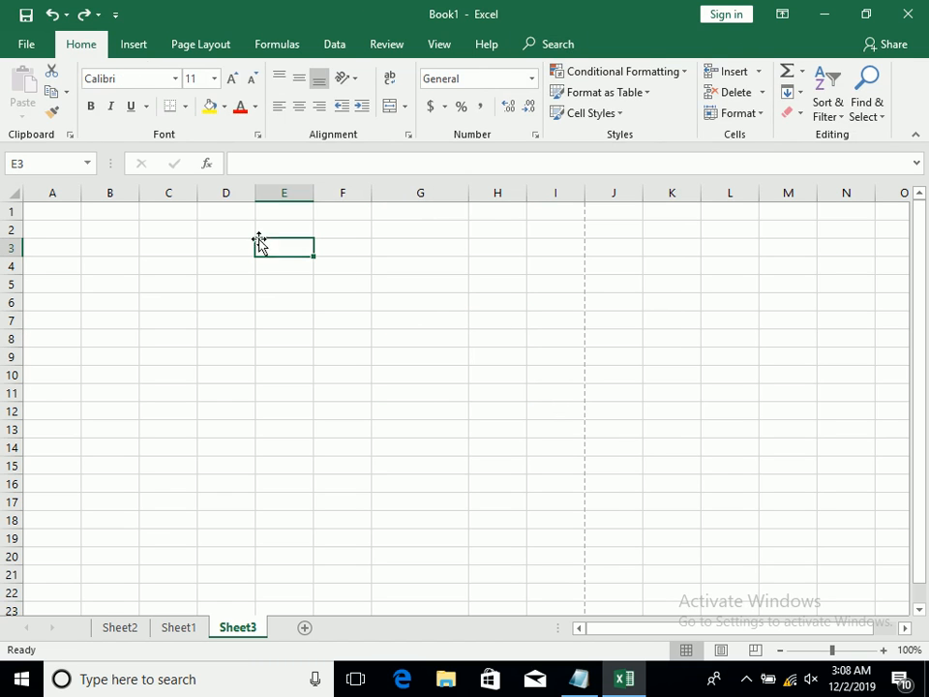
Handwrite 2² as an ink equation and insert it into Sheet3
click(137, 48)
click(822, 111)
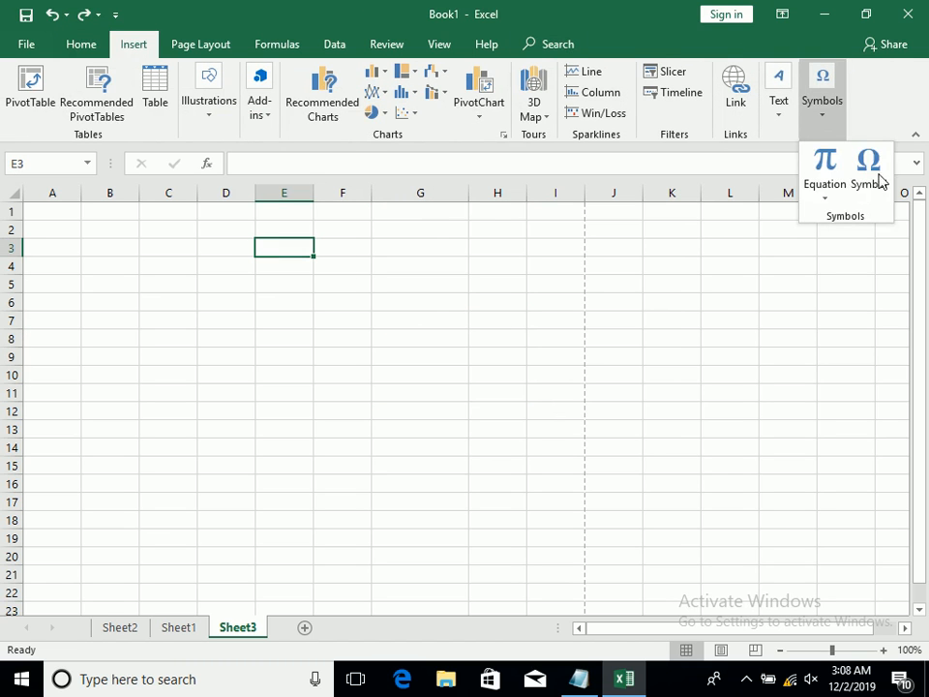
click(843, 187)
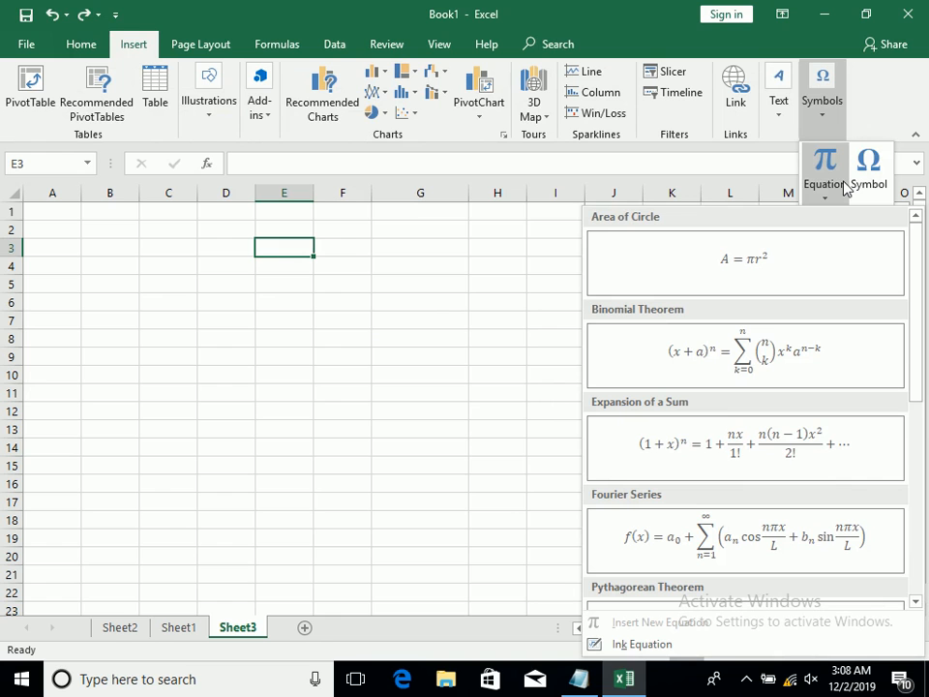
click(638, 644)
mouse_move(385, 386)
mouse_down()
mouse_move(417, 387)
mouse_move(422, 427)
mouse_up()
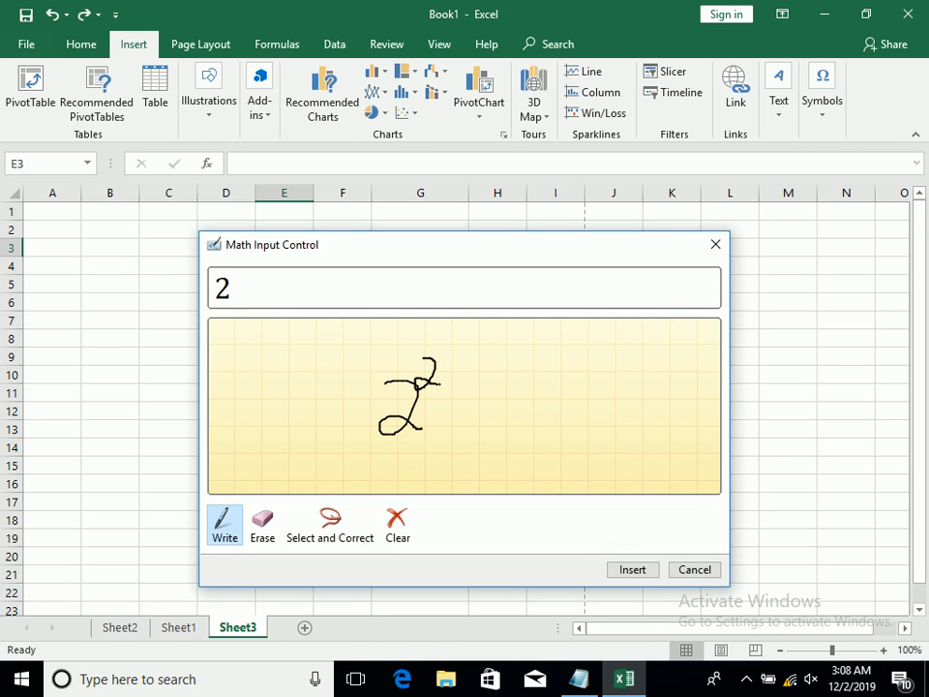
click(624, 571)
click(712, 575)
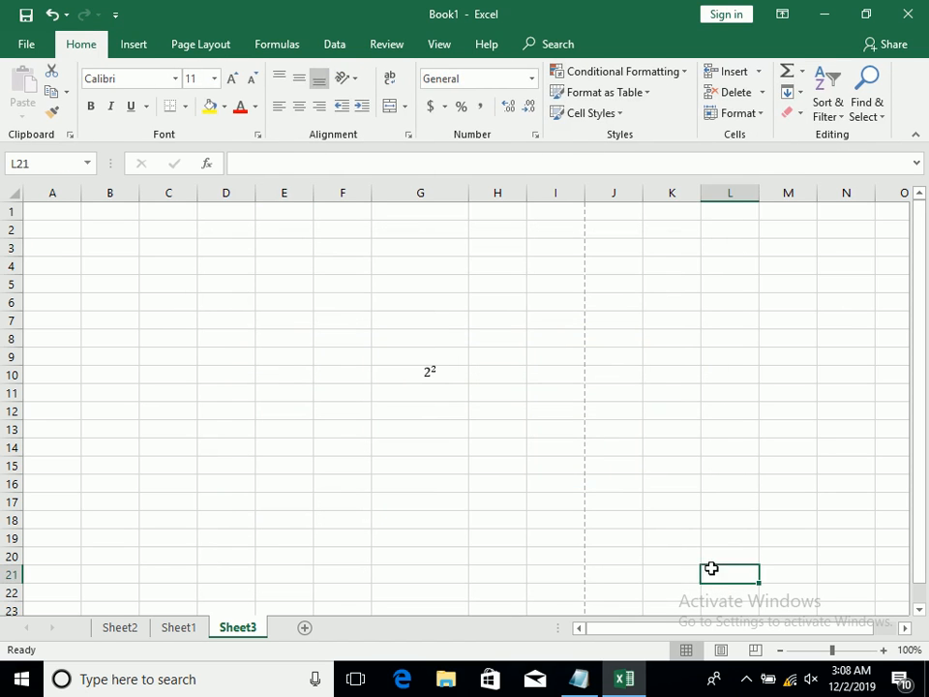
Enlarge the text of the 2² equation to font size 40
click(425, 373)
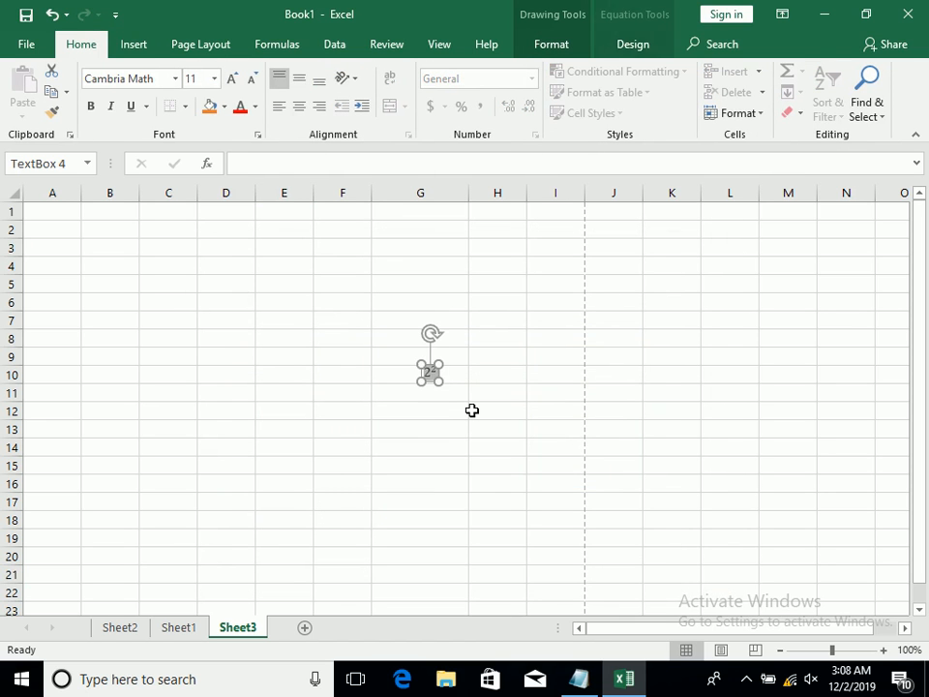
click(231, 78)
click(231, 78)
click(231, 78)
click(231, 78)
click(232, 79)
click(374, 338)
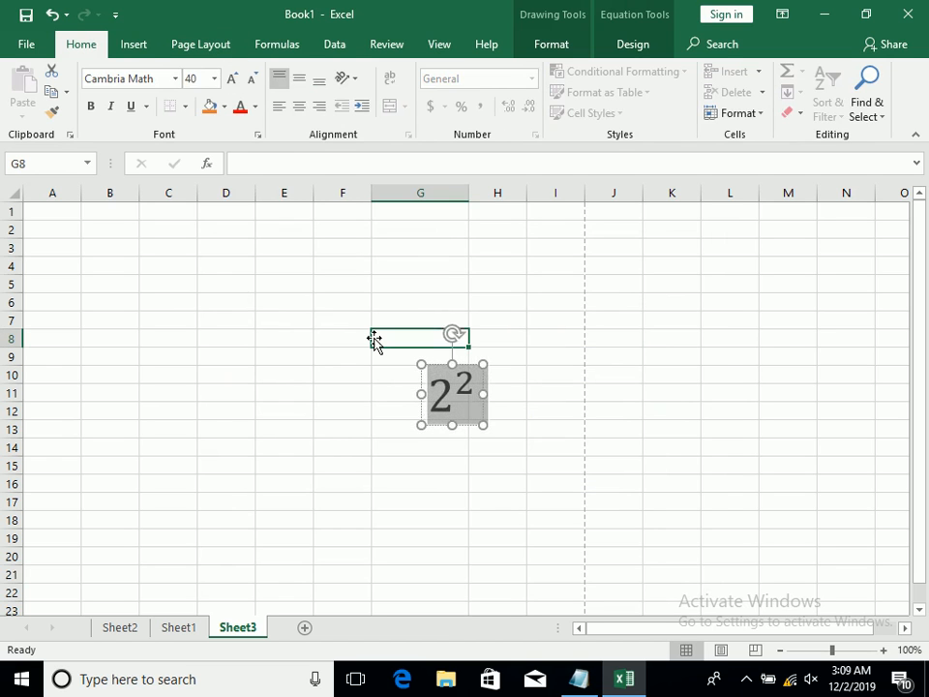
Delete the 2² equation from Sheet3
click(442, 415)
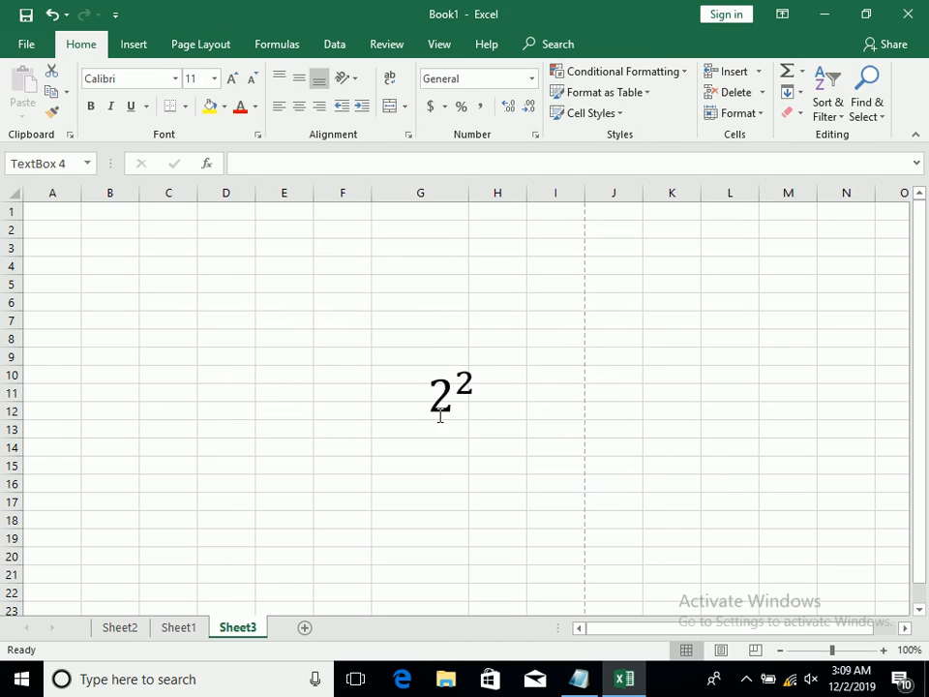
key(Delete)
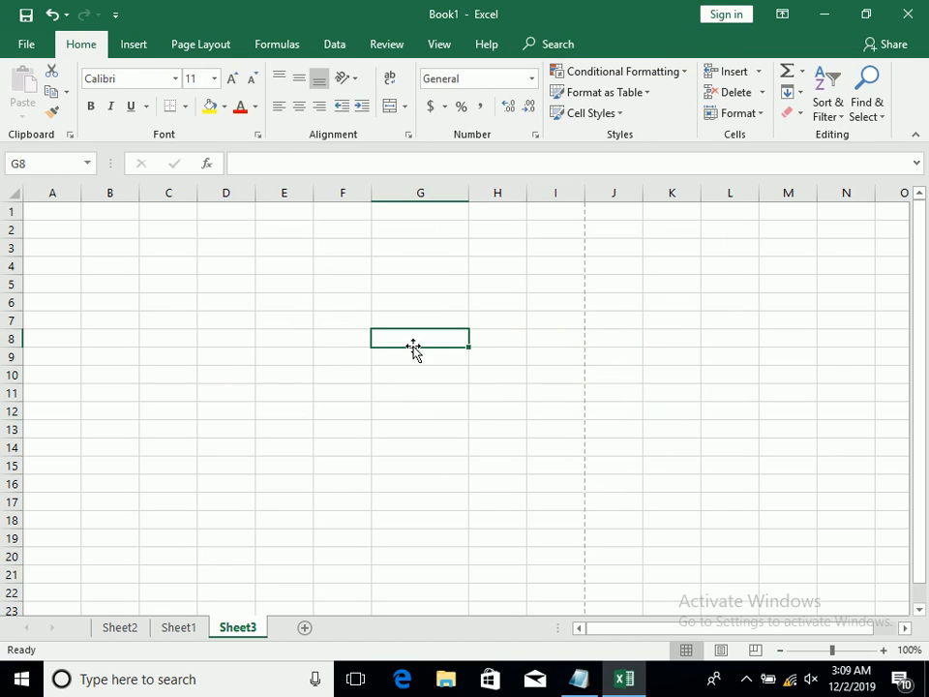
Insert the Arabic Letter Qaf Initial Form symbol (character code FED7) into cell G8
click(134, 45)
click(825, 106)
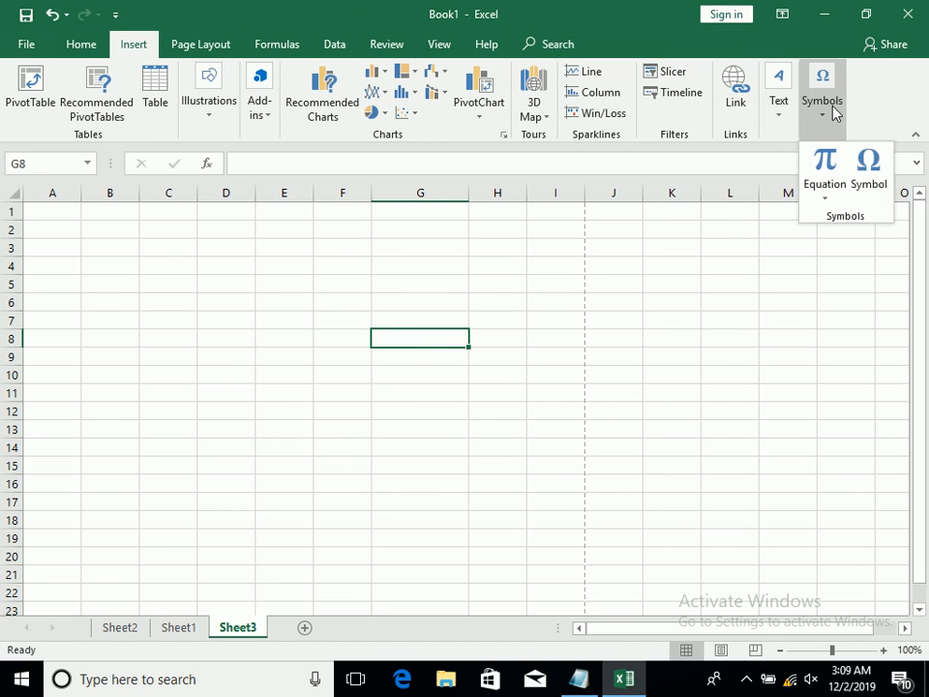
click(866, 170)
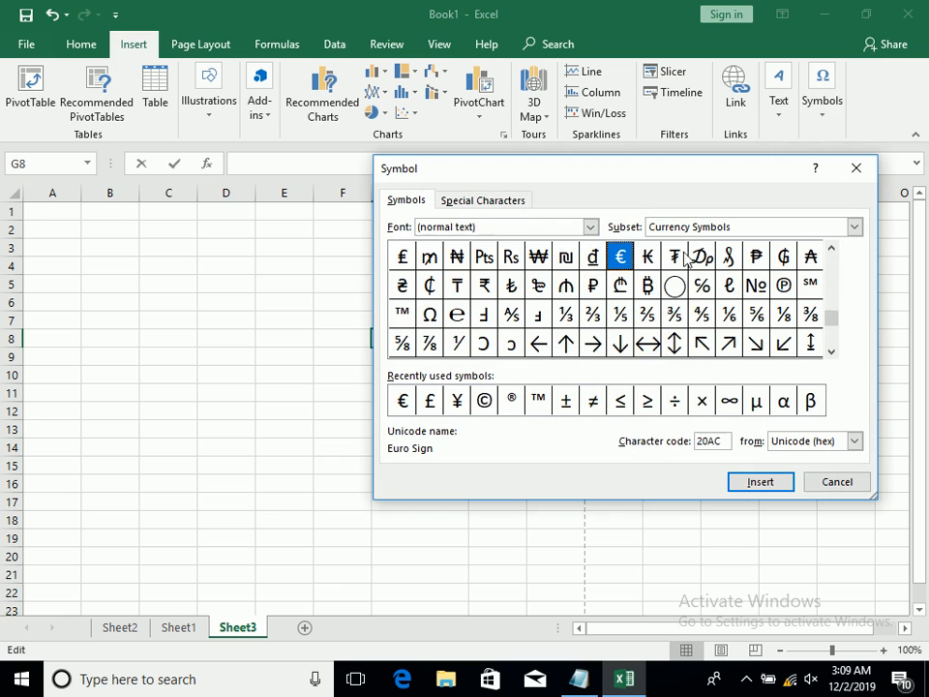
drag(832, 323, 825, 290)
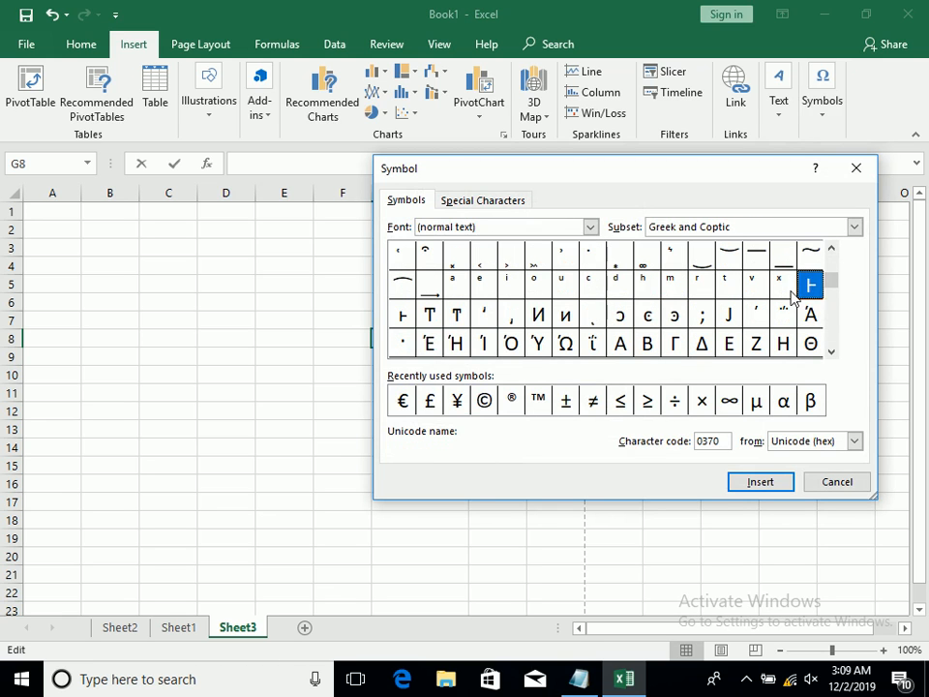
click(792, 293)
drag(833, 290, 829, 332)
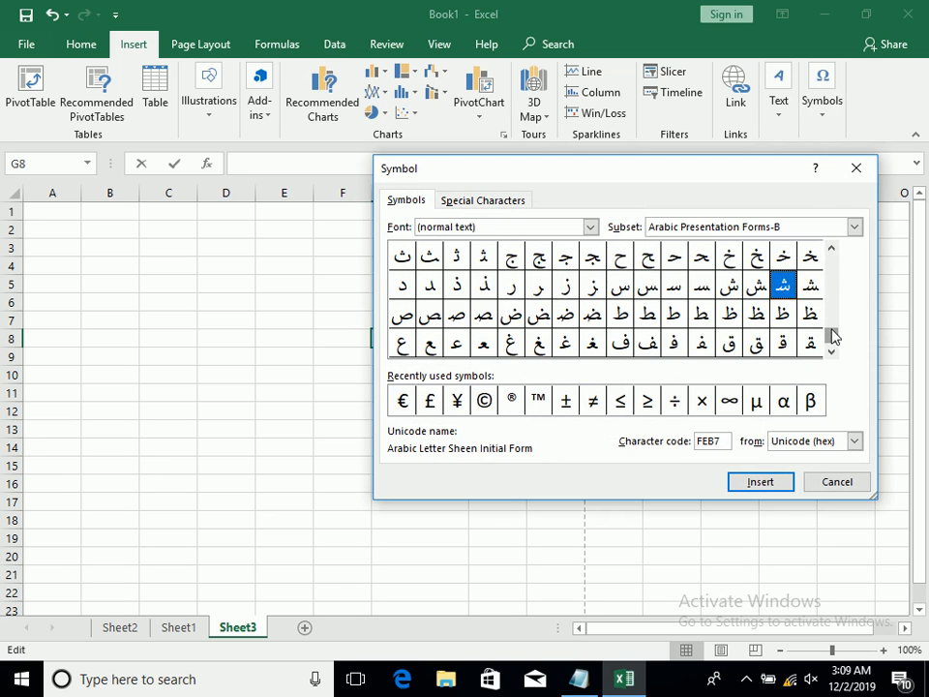
click(783, 343)
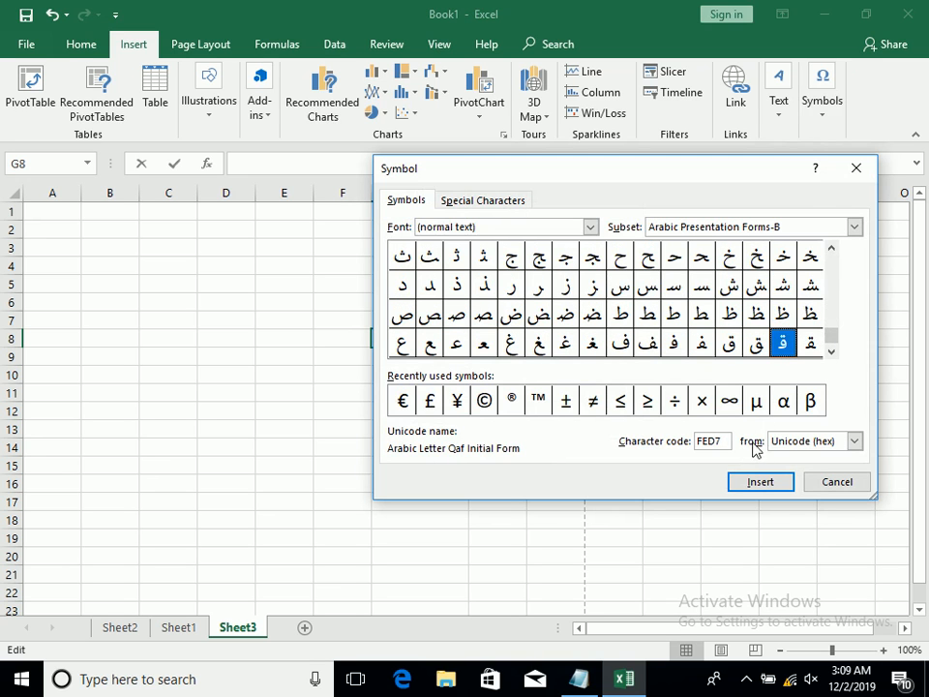
click(761, 481)
click(838, 484)
click(485, 404)
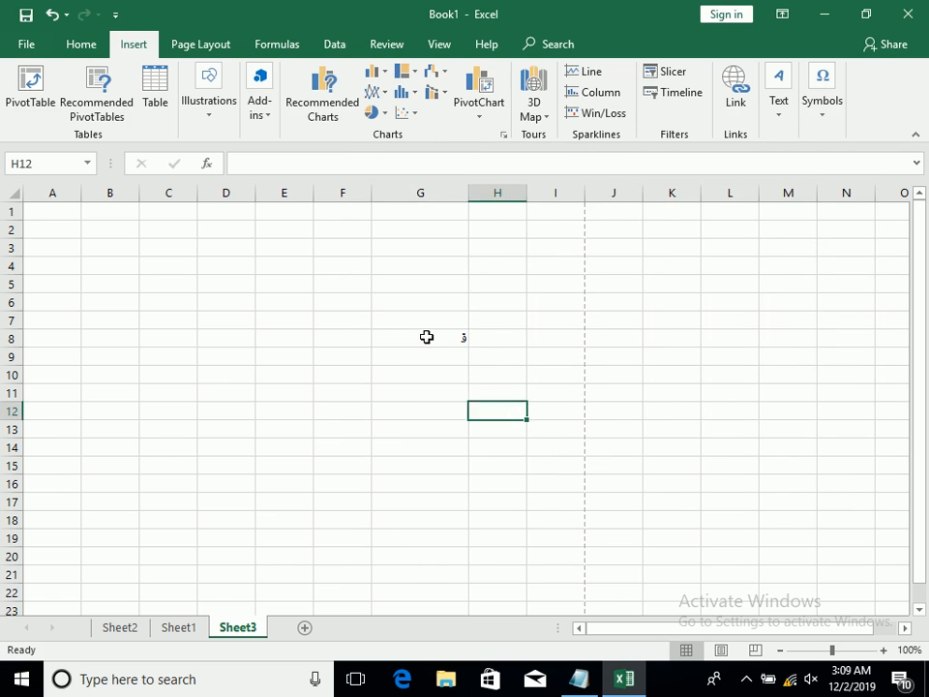
Increase the font size of cell G8 to 48
click(424, 336)
click(78, 43)
click(237, 77)
click(237, 77)
click(237, 78)
click(237, 77)
click(238, 77)
click(238, 77)
click(237, 77)
click(238, 77)
click(237, 78)
click(237, 77)
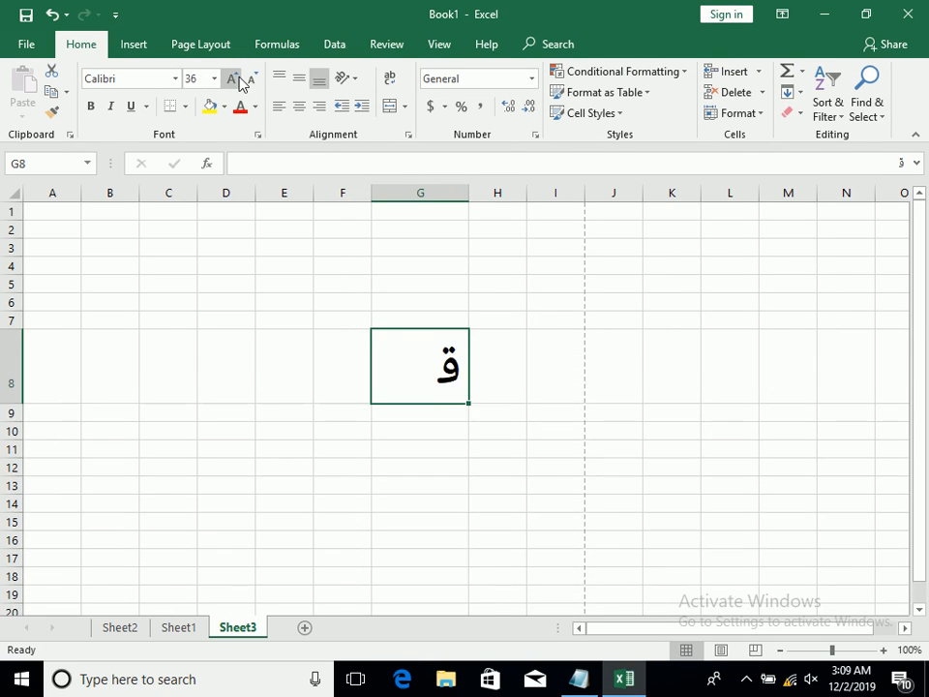
click(237, 78)
Remove the Arabic symbol from cell G8
double_click(435, 376)
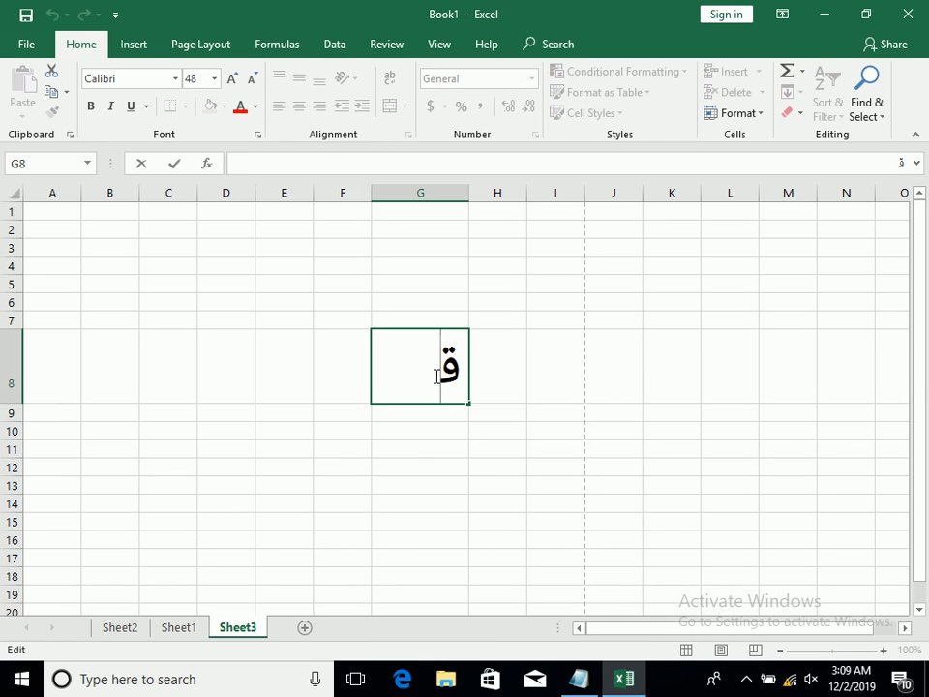
key(BackSpace)
click(489, 464)
Insert the Cyrillic Capital Letter Monograph Uk symbol (character code A64A) into cell G8
click(408, 345)
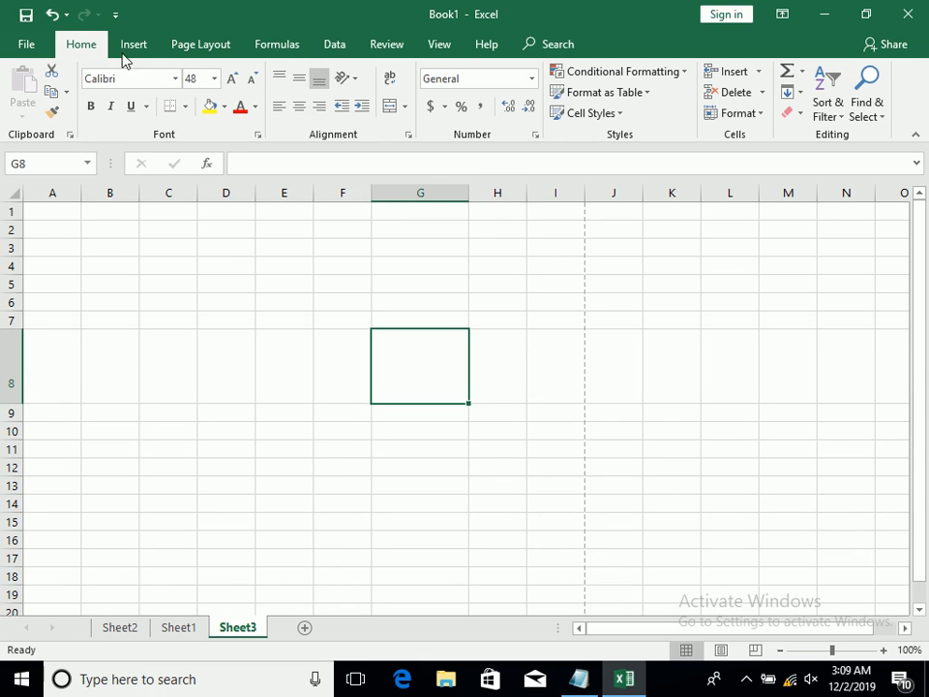
click(870, 112)
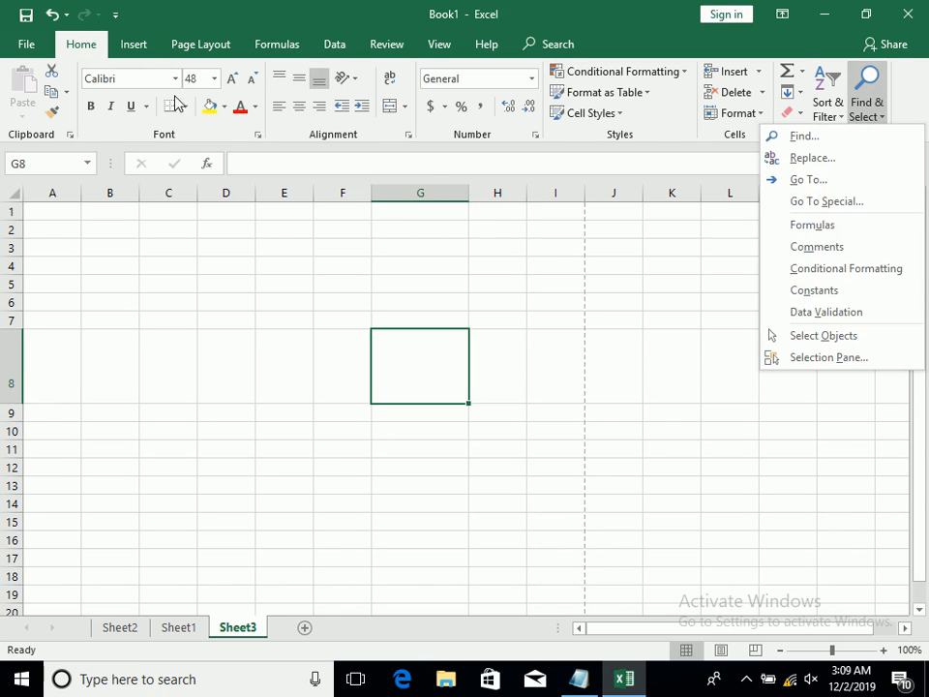
click(139, 46)
click(822, 114)
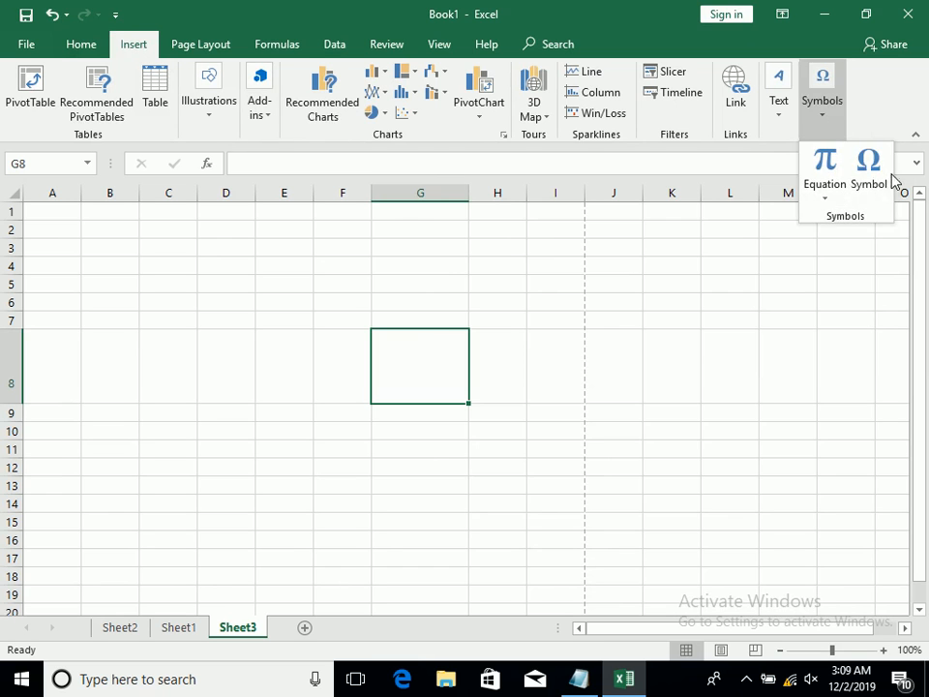
click(878, 174)
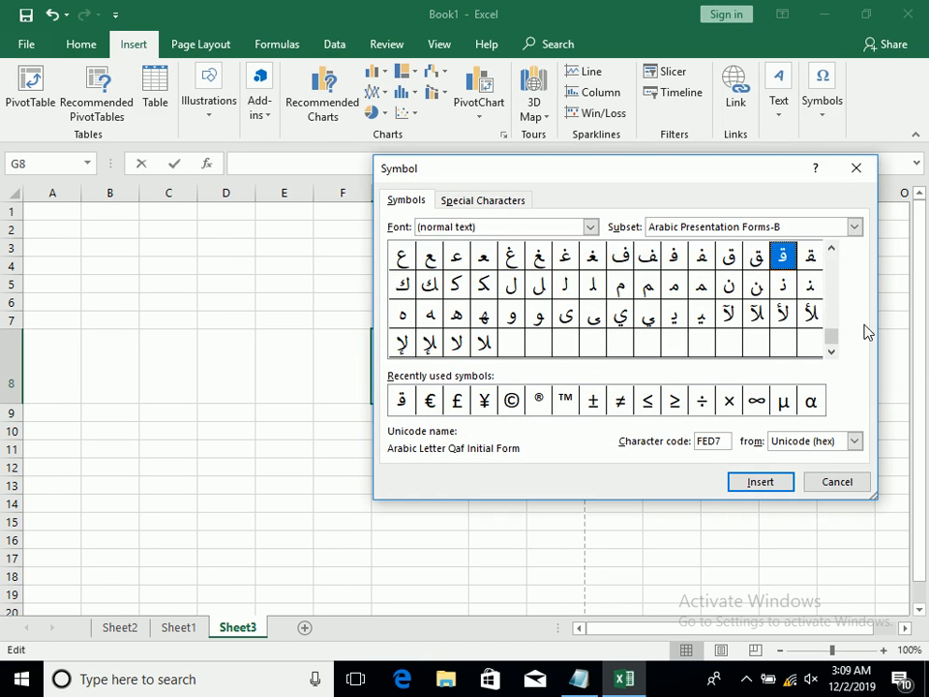
drag(831, 338, 831, 325)
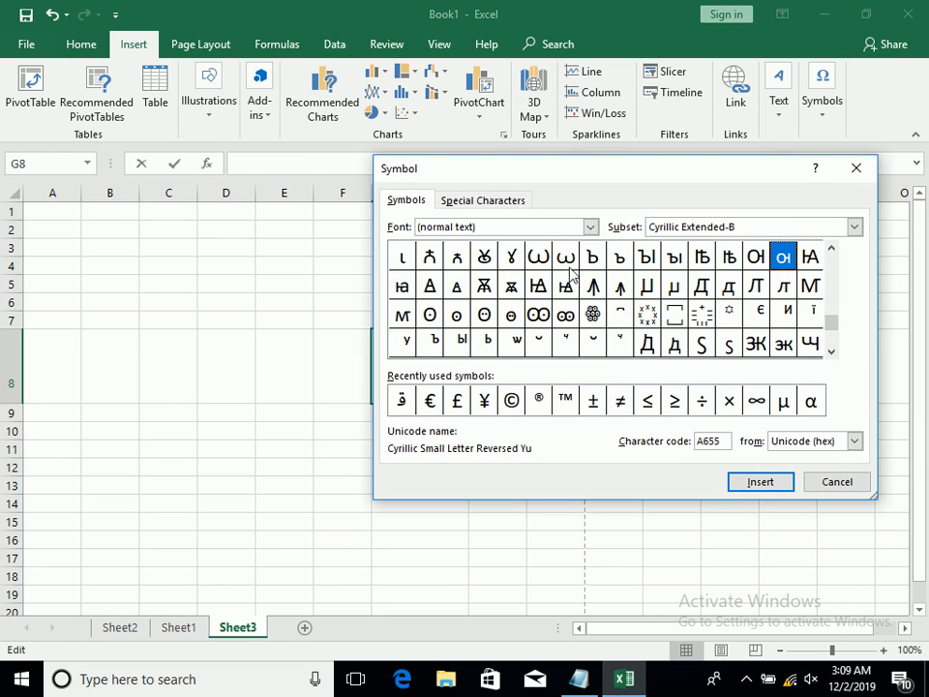
click(484, 255)
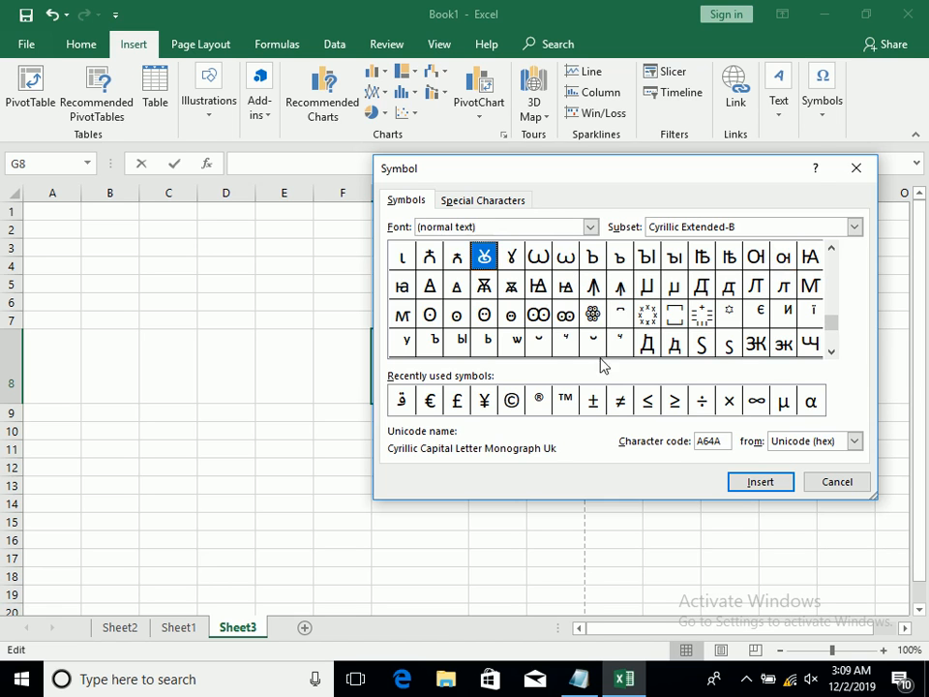
click(764, 482)
click(842, 481)
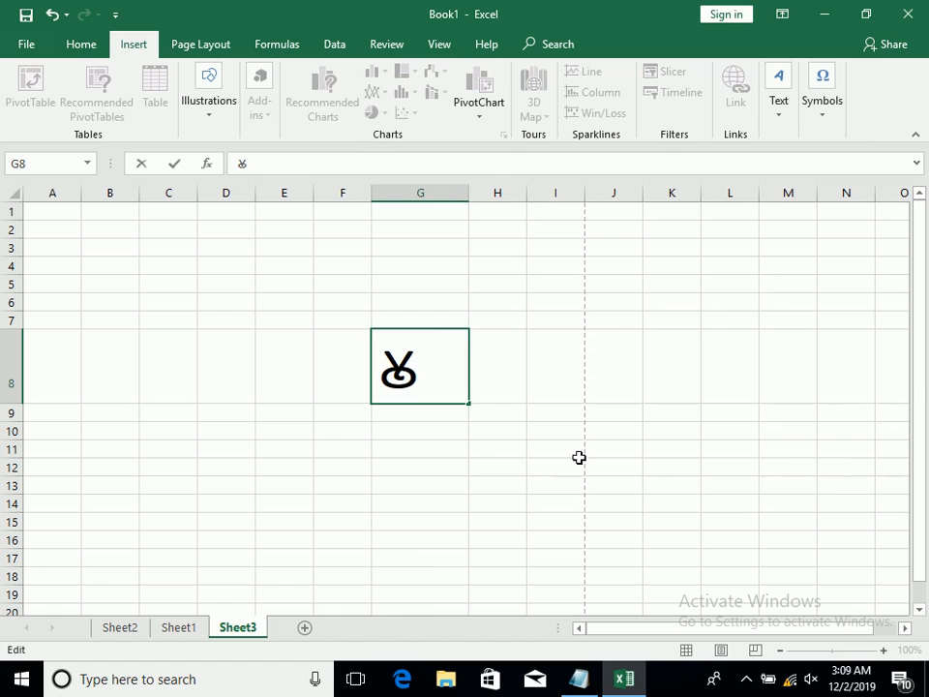
click(475, 485)
Clear the Cyrillic symbol from cell G8
click(423, 410)
click(397, 371)
key(Delete)
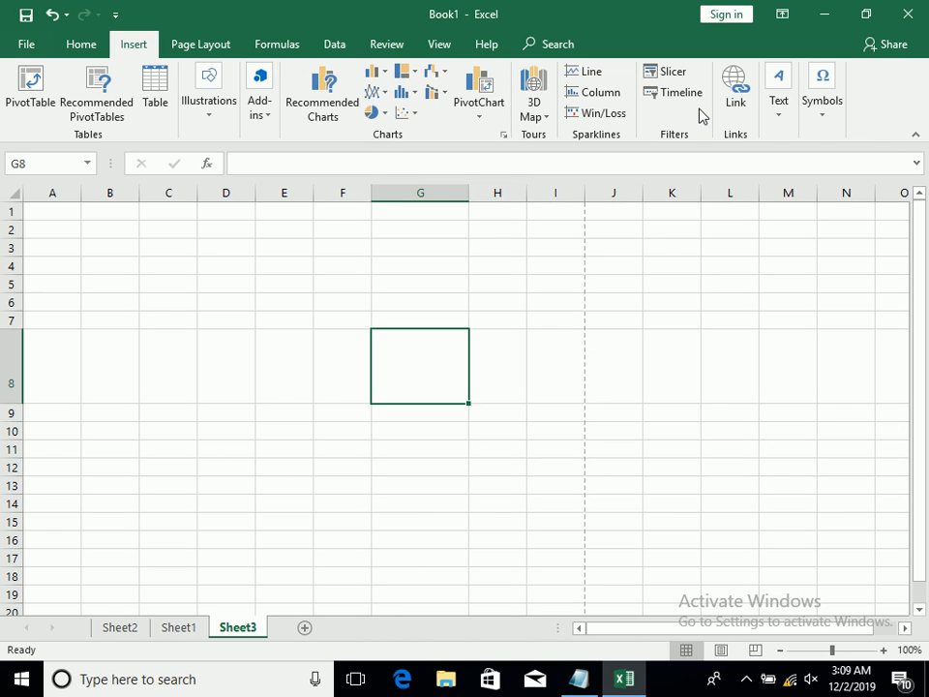
click(828, 109)
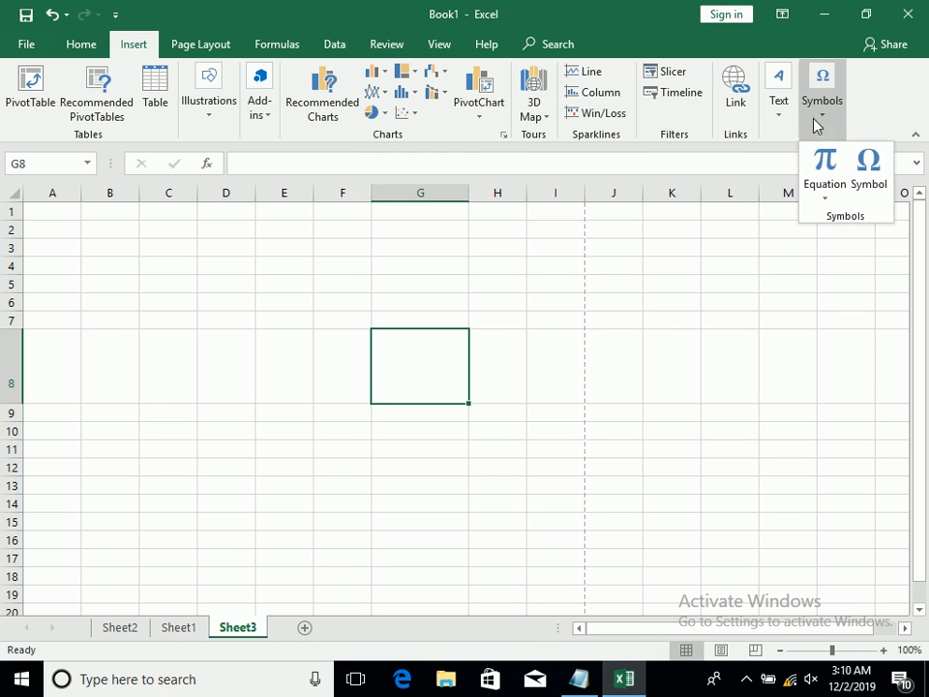
click(501, 247)
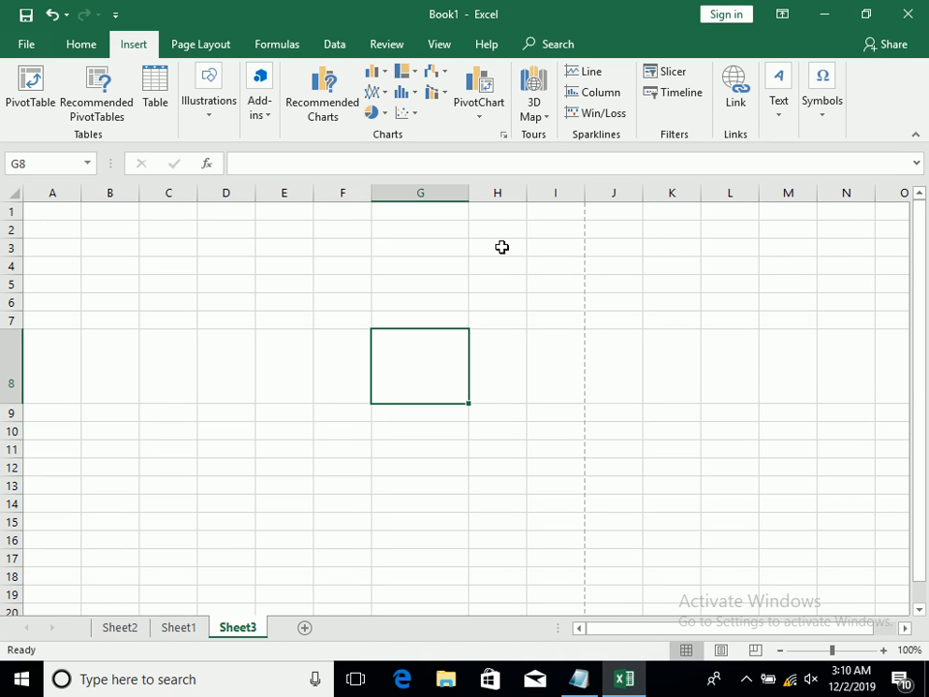
click(198, 58)
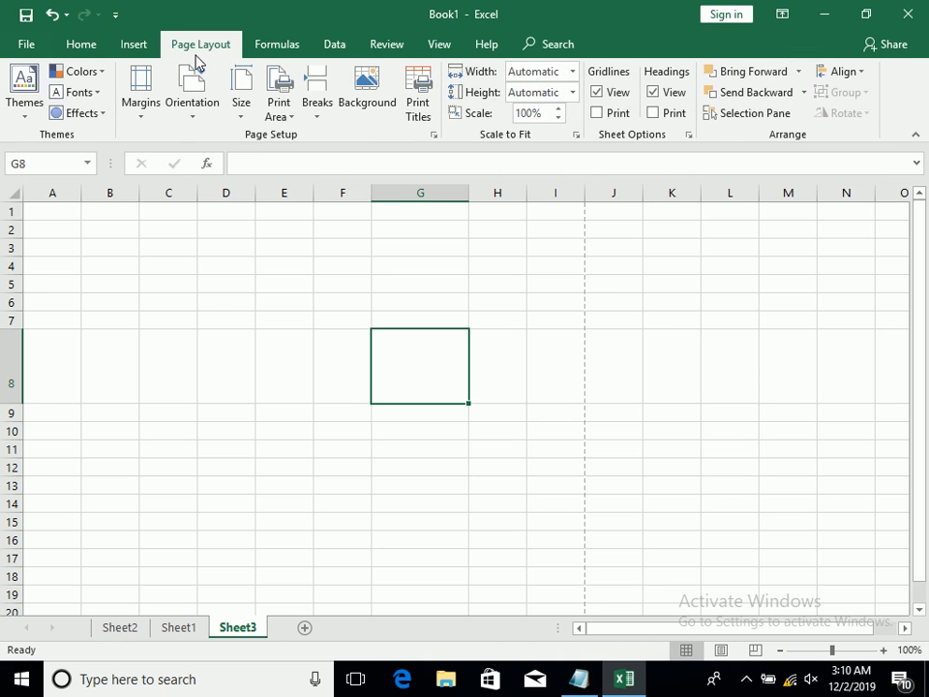
click(128, 45)
click(747, 683)
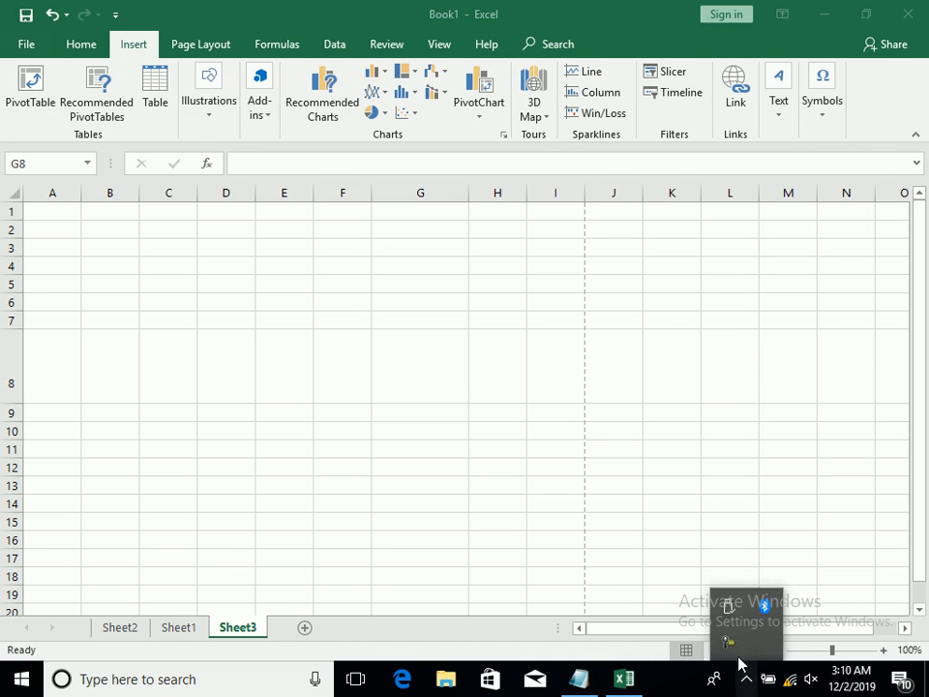